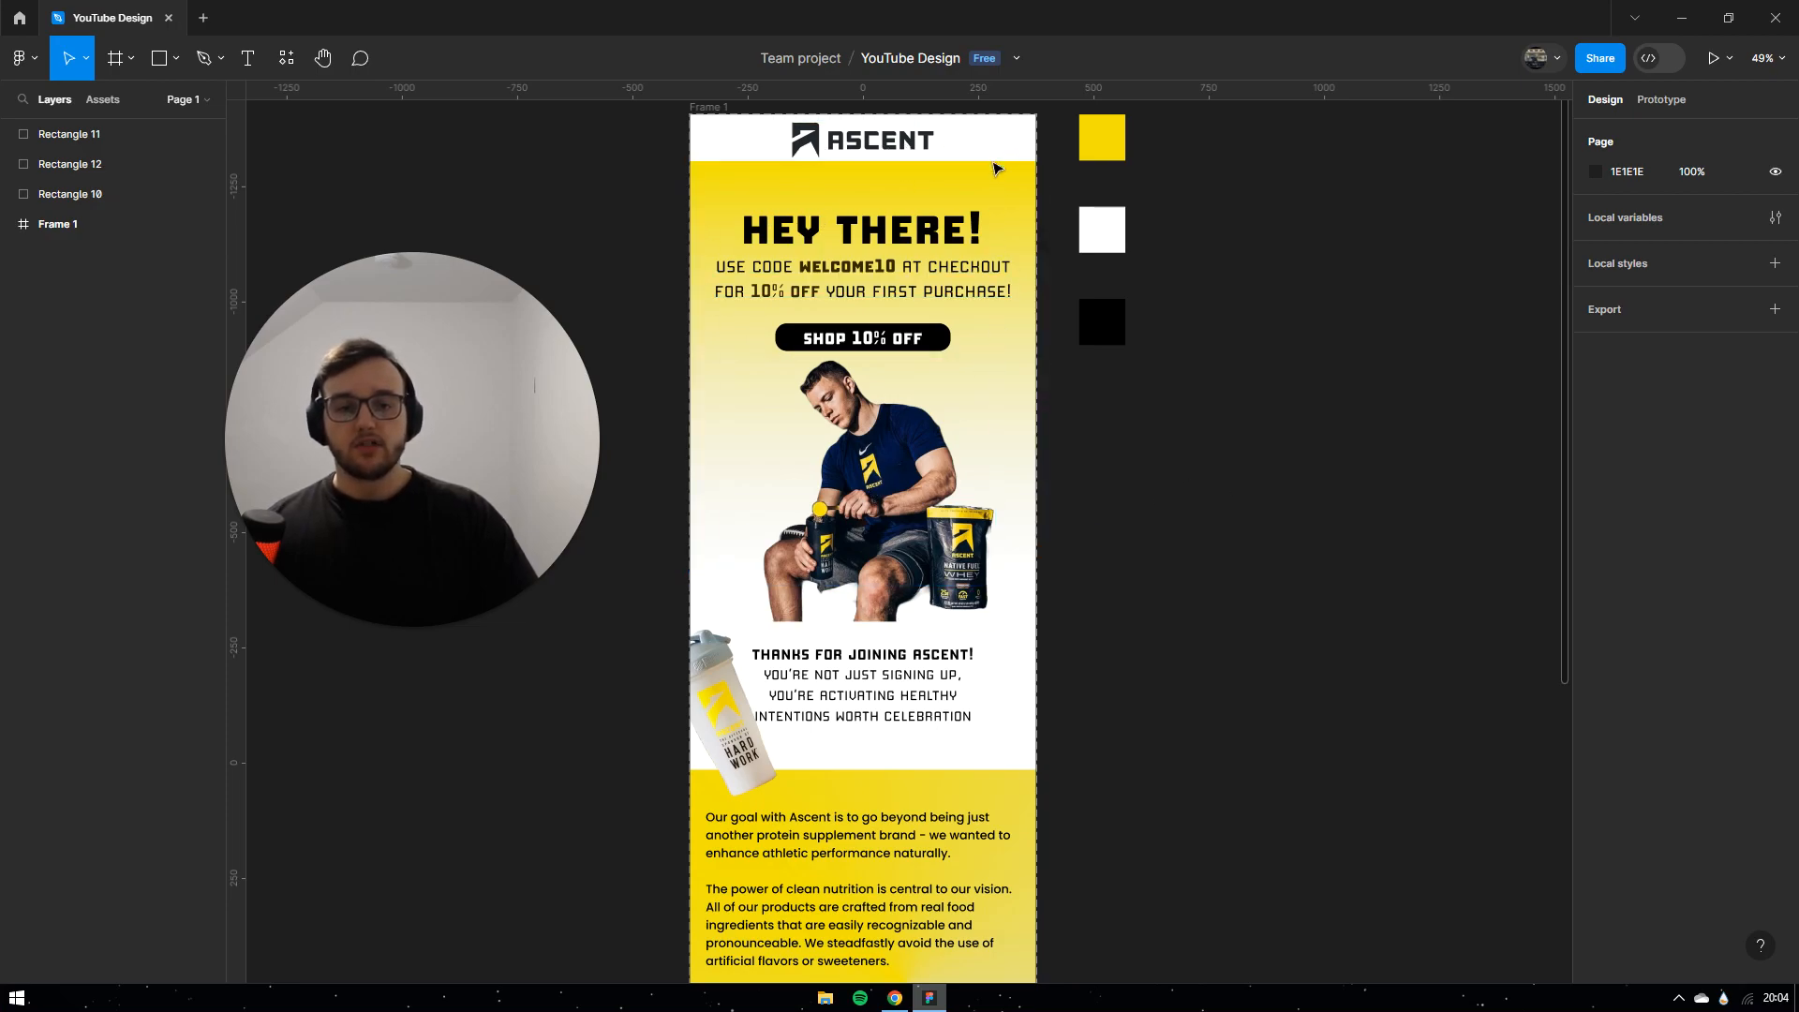
# Step: Scroll through the Ascent Protein site in Chrome to find the yellow banner
pyautogui.scroll(-1, 1137, 480)
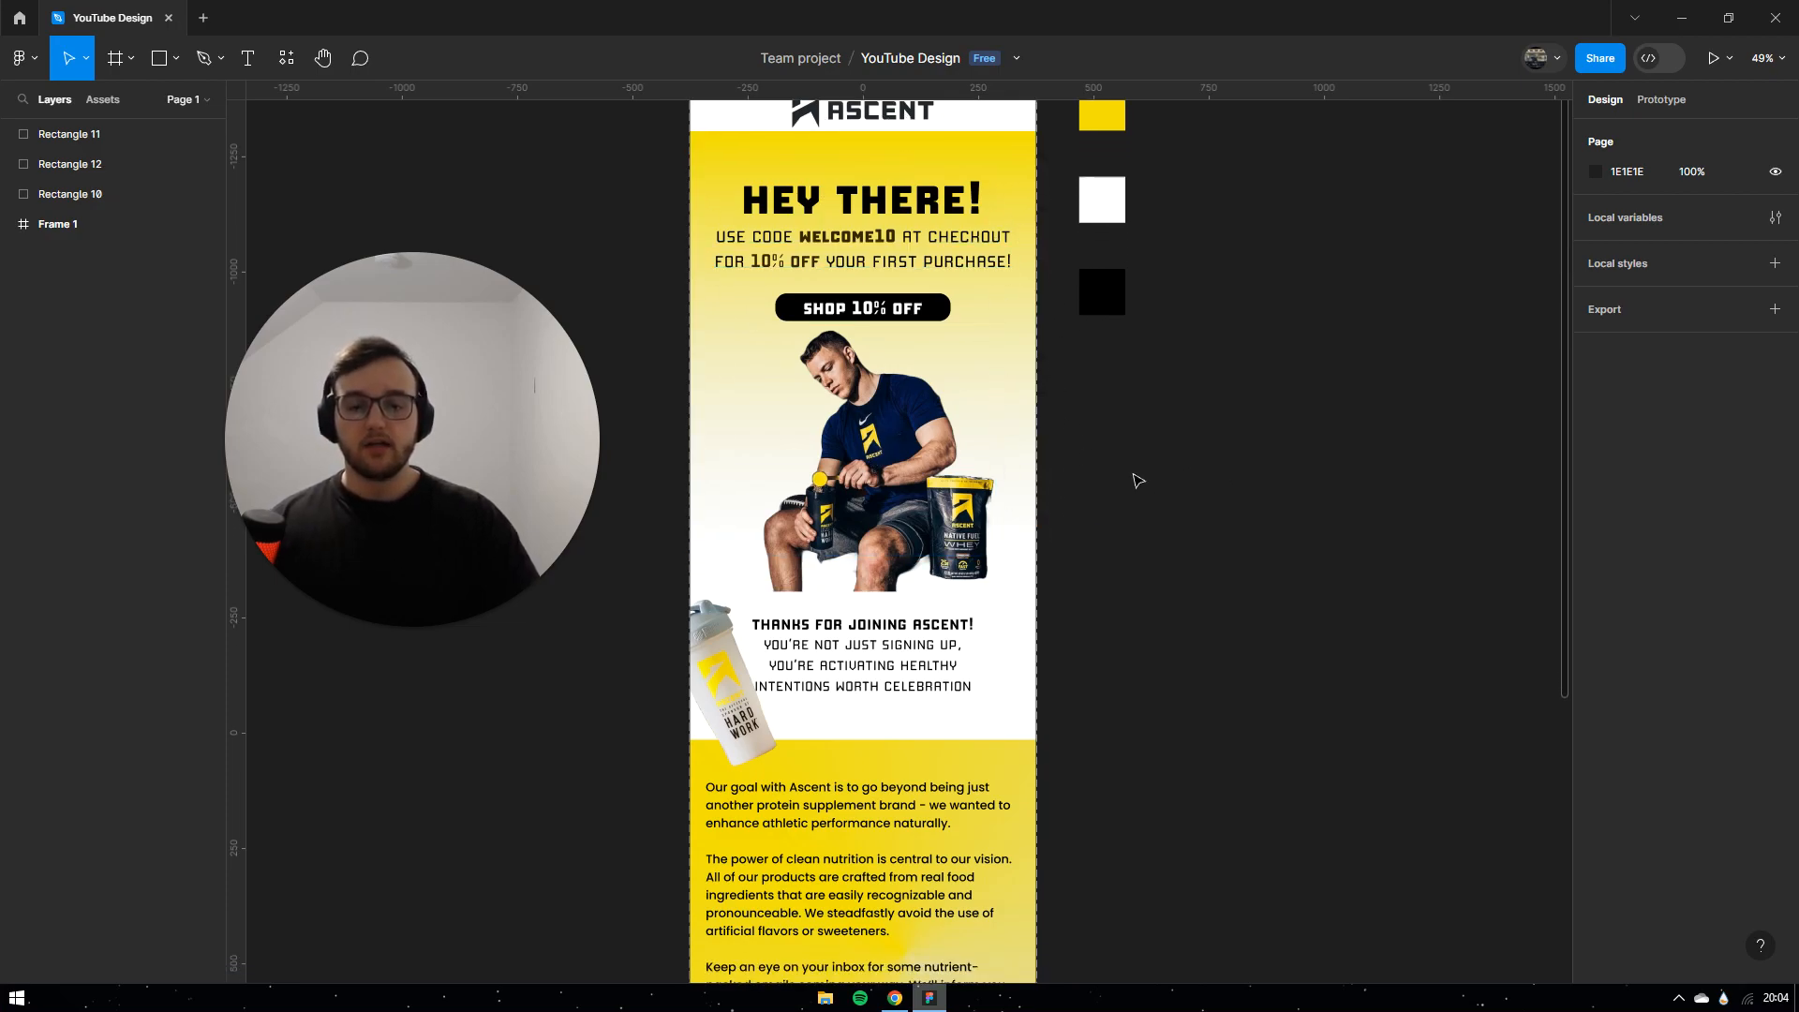
pyautogui.scroll(-6, 1137, 481)
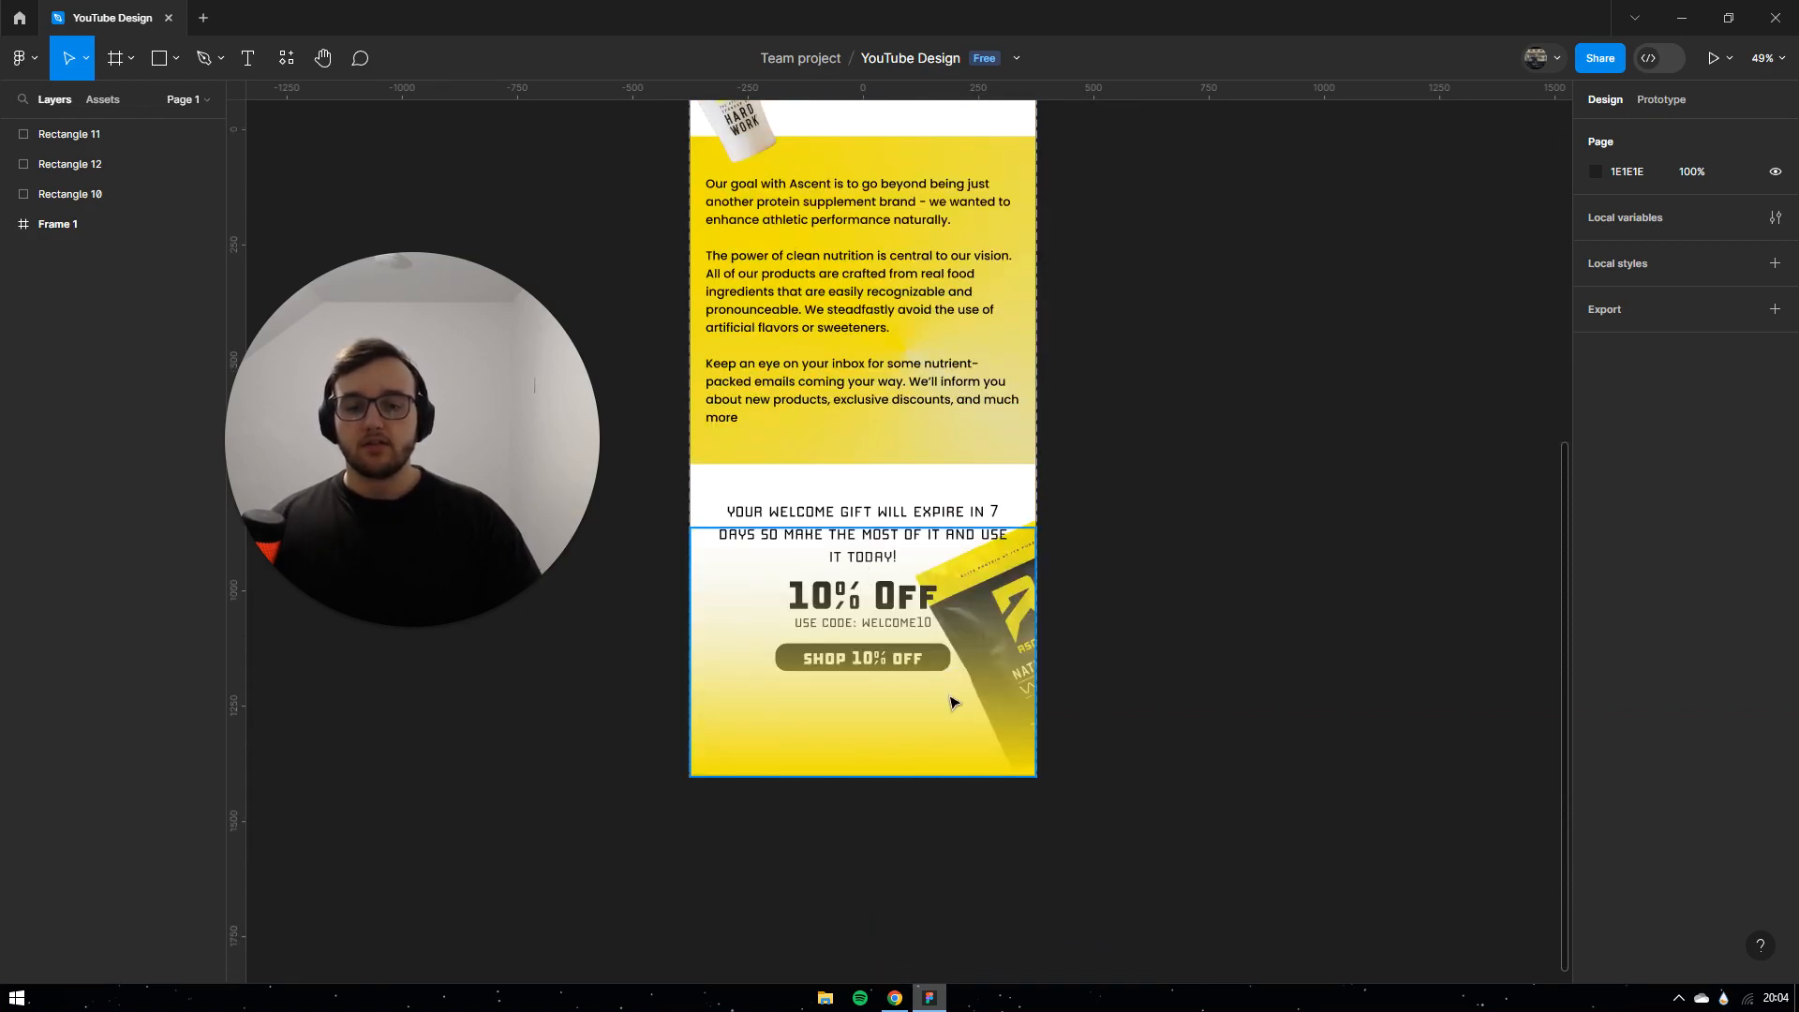
pyautogui.scroll(5, 1258, 479)
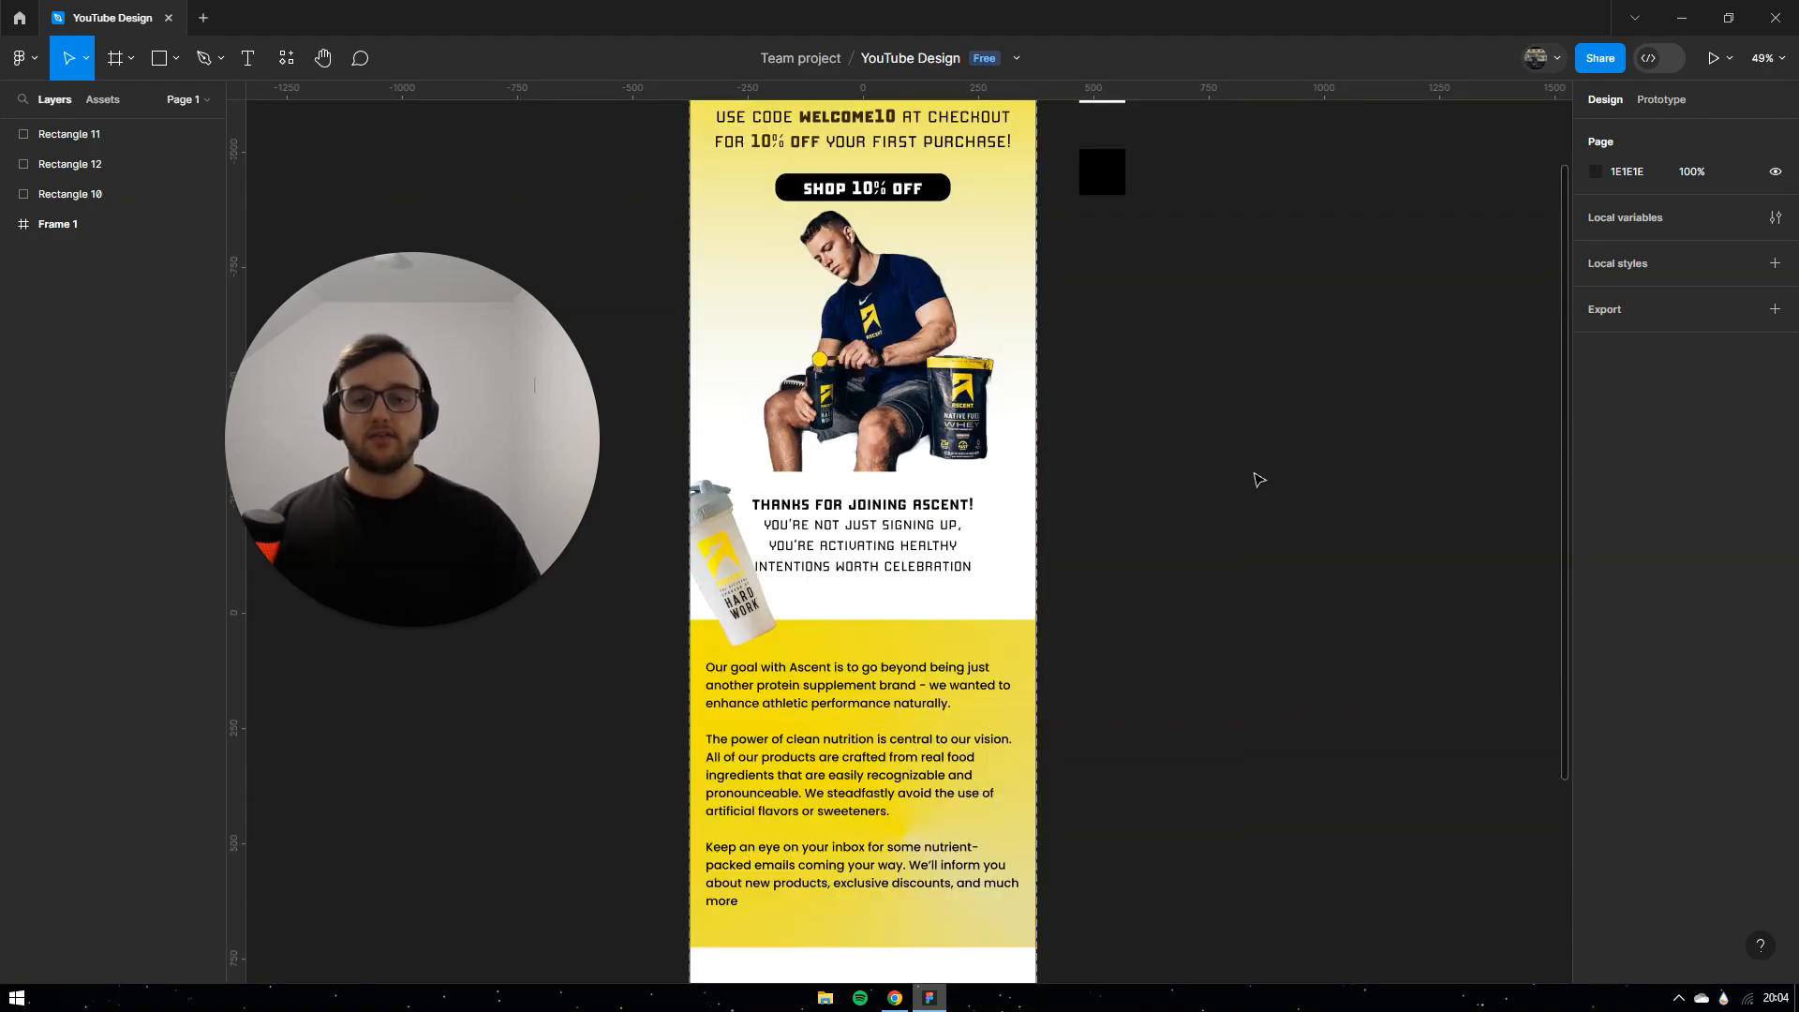
pyautogui.scroll(2, 1258, 479)
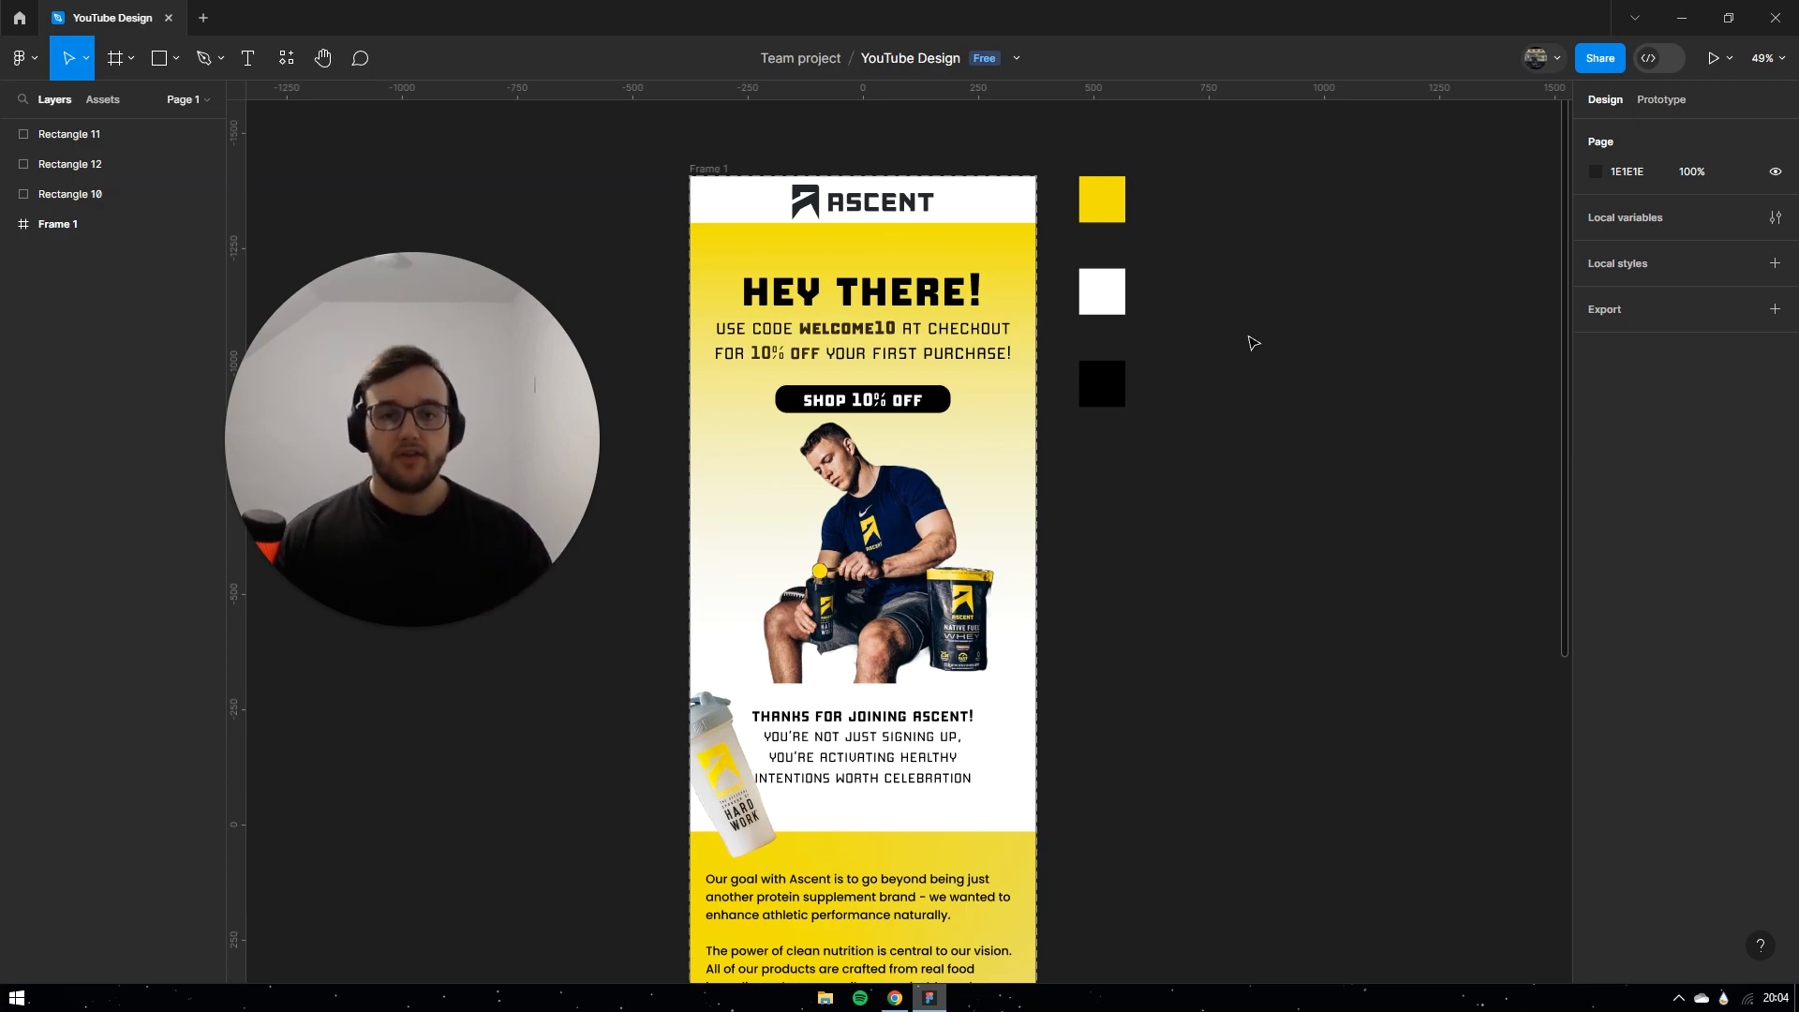
pyautogui.hotkey('alt', 'Tab')
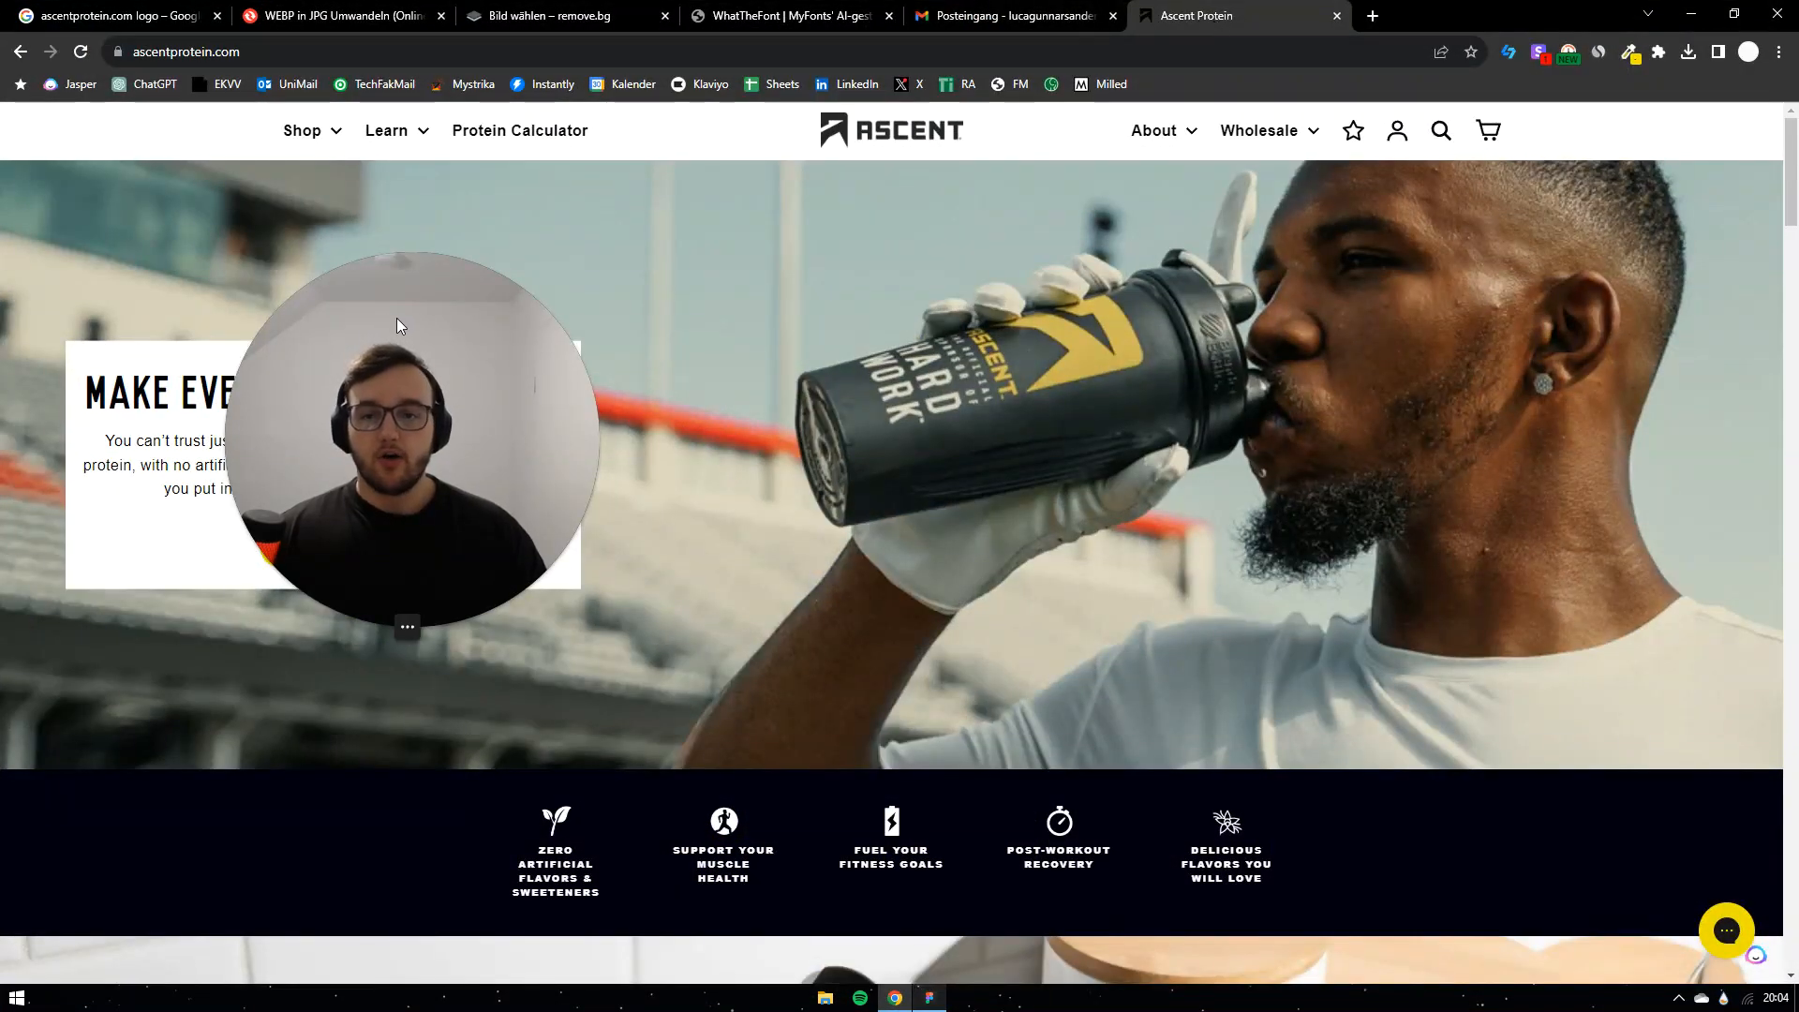
pyautogui.moveTo(402, 333); pyautogui.dragTo(1555, 609)
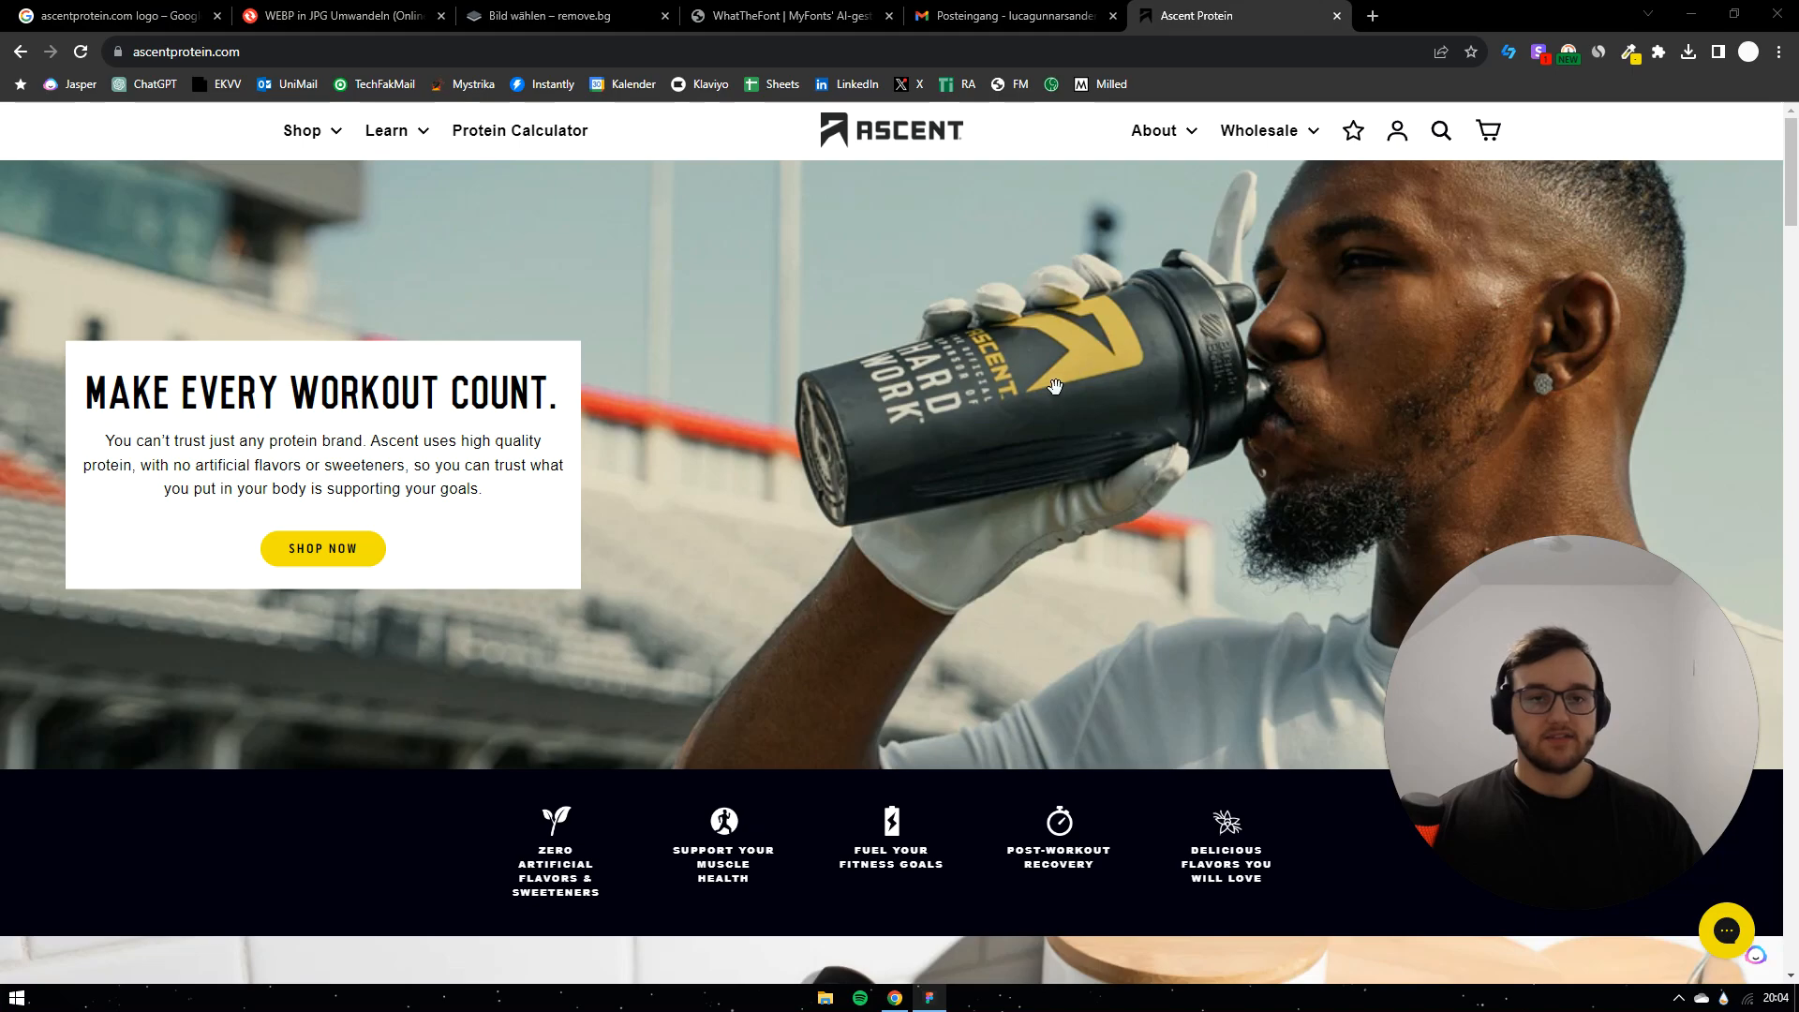
pyautogui.scroll(-4, 628, 318)
pyautogui.scroll(4, 856, 236)
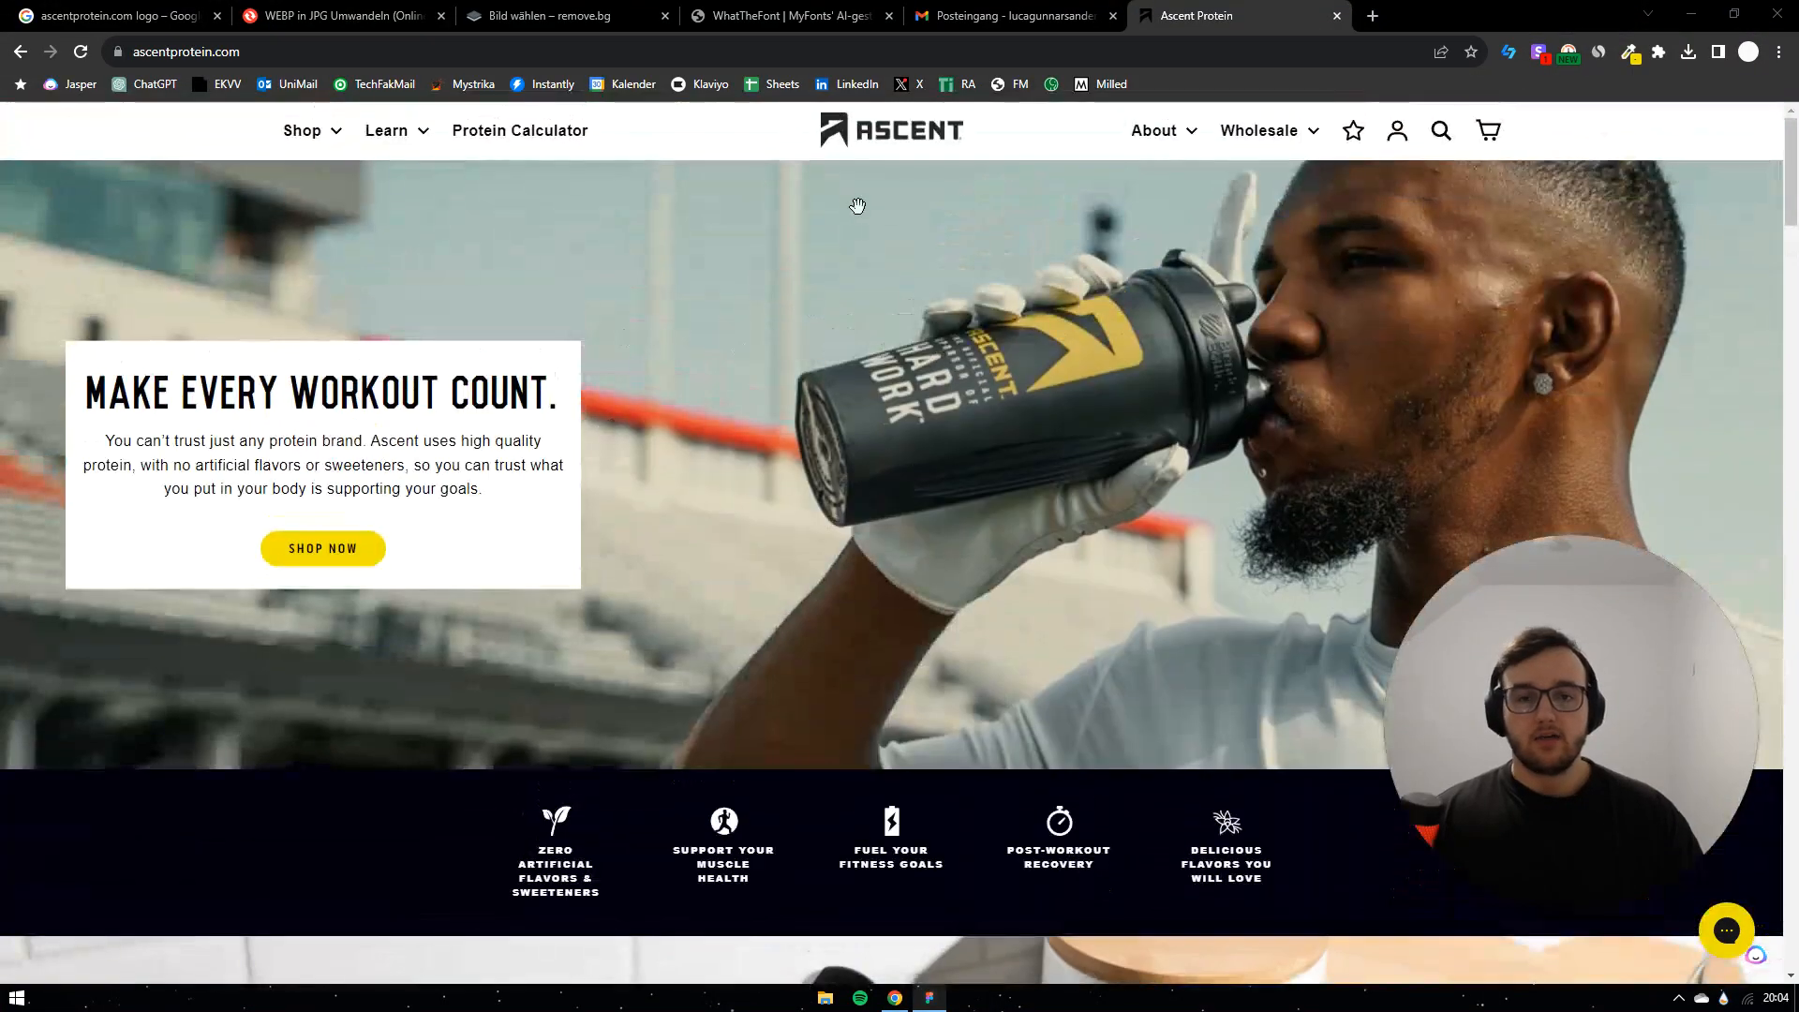
pyautogui.scroll(-3, 382, 461)
pyautogui.scroll(-7, 383, 461)
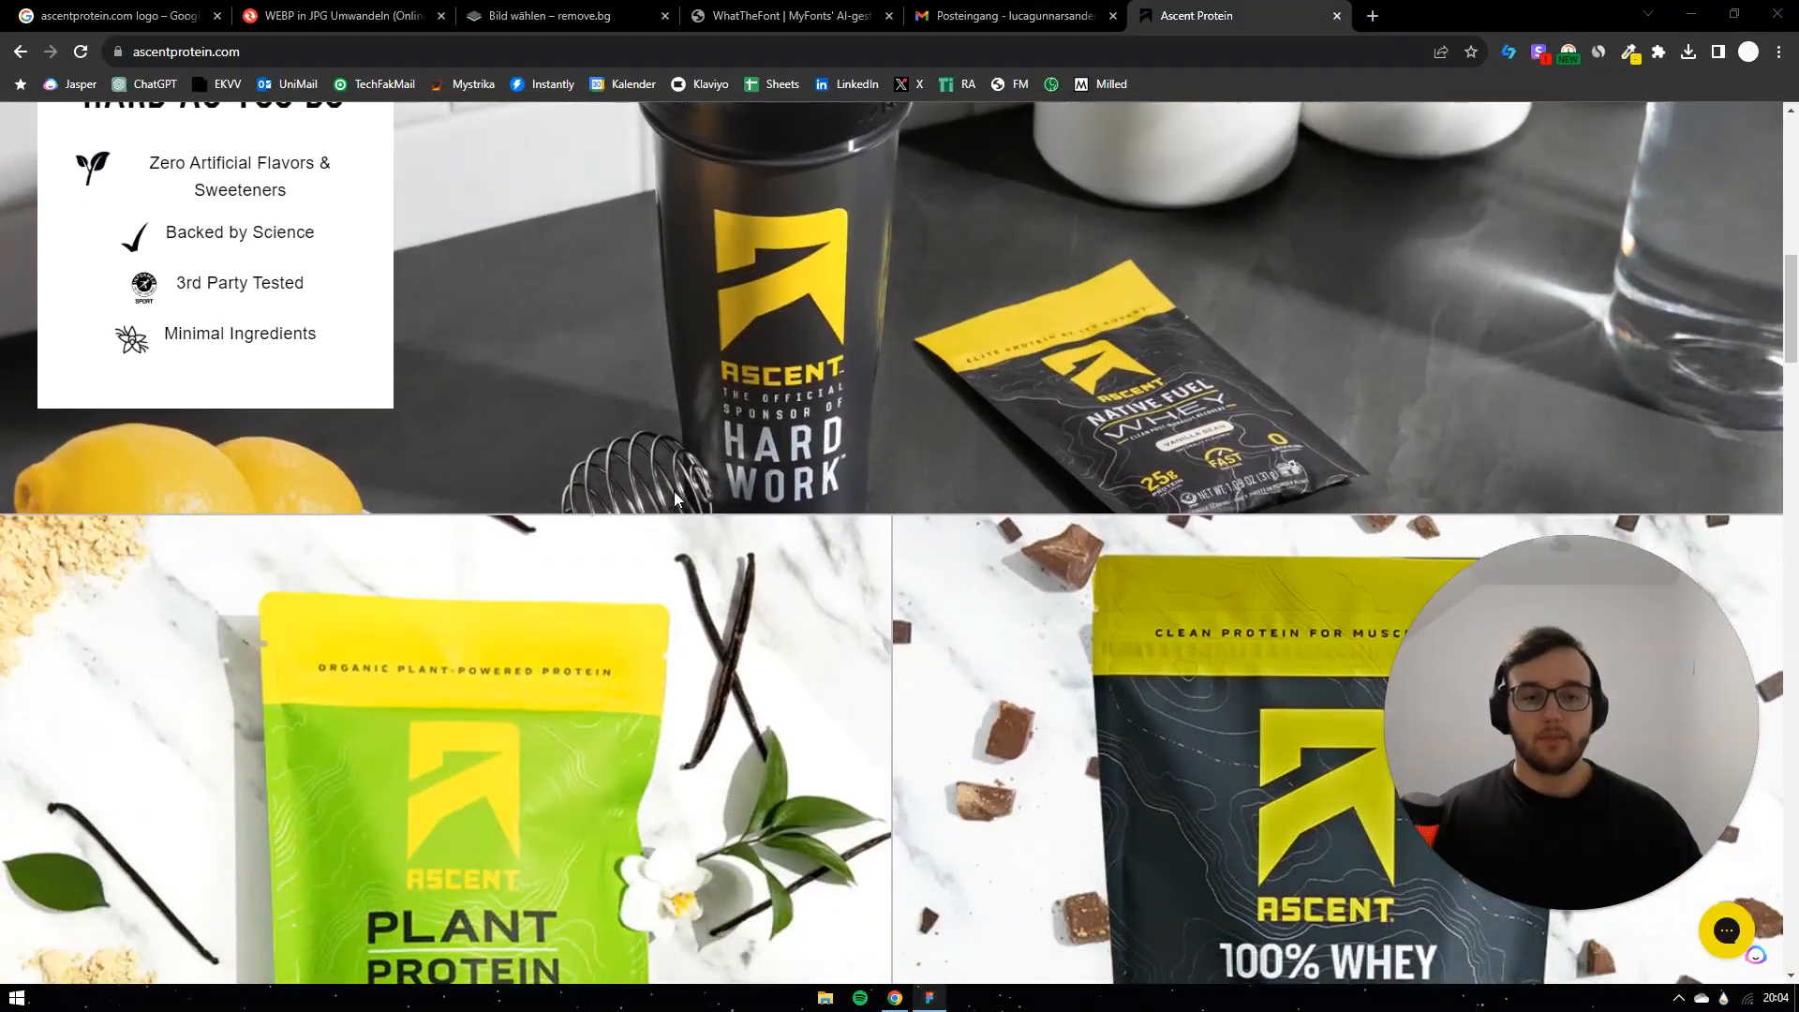
pyautogui.scroll(-3, 675, 497)
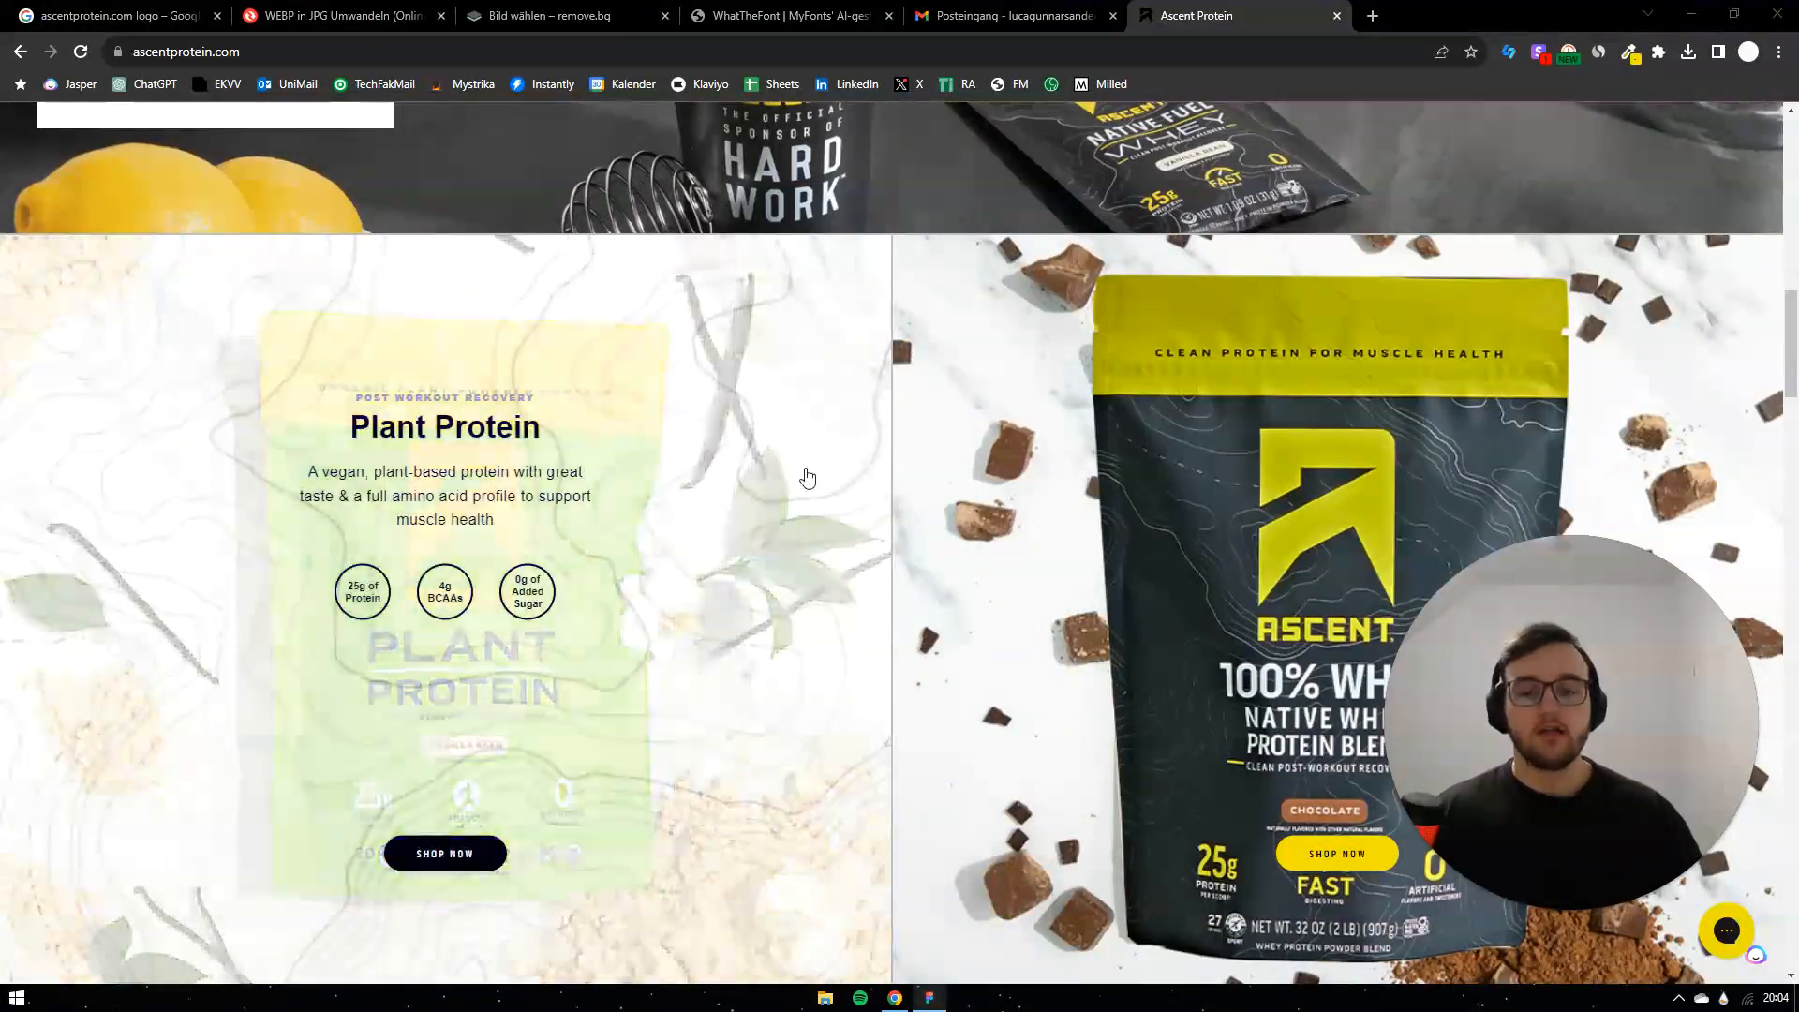
pyautogui.scroll(13, 811, 468)
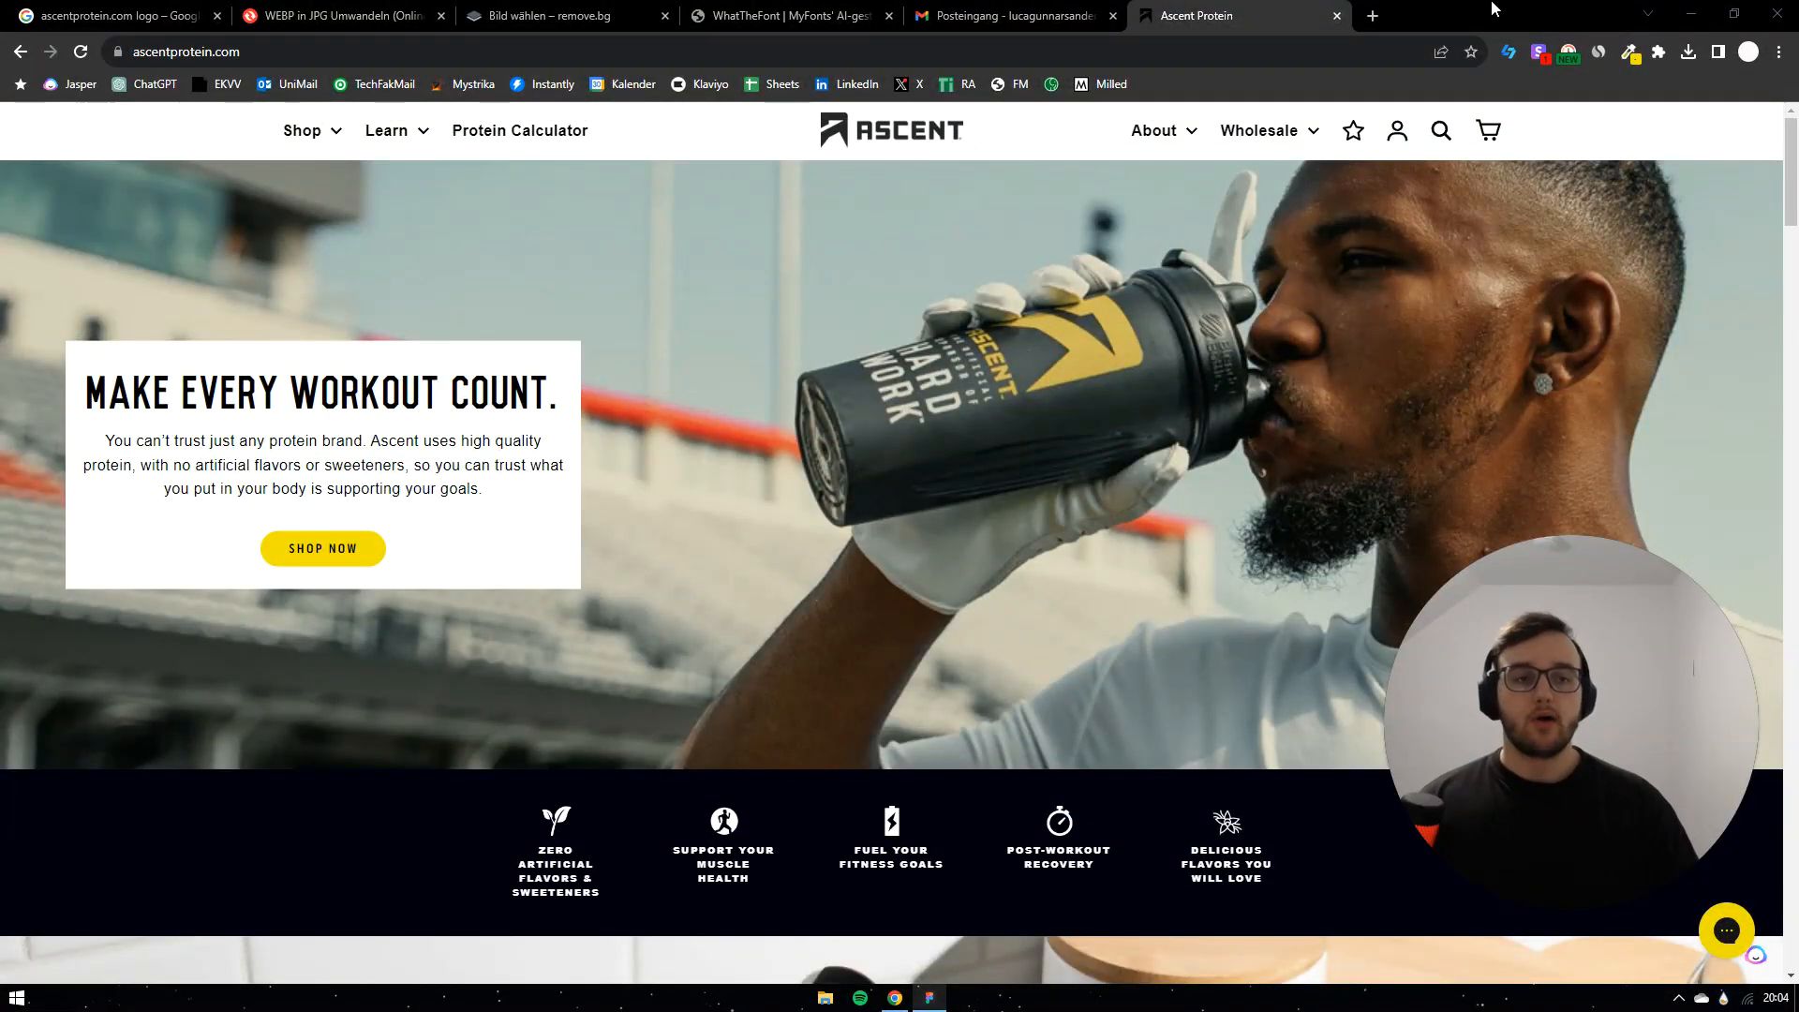
# Step: Copy the banner yellow #F3E200 with the colour-picker extension and return to Figma
pyautogui.click(1630, 51)
pyautogui.click(1571, 82)
pyautogui.click(208, 122)
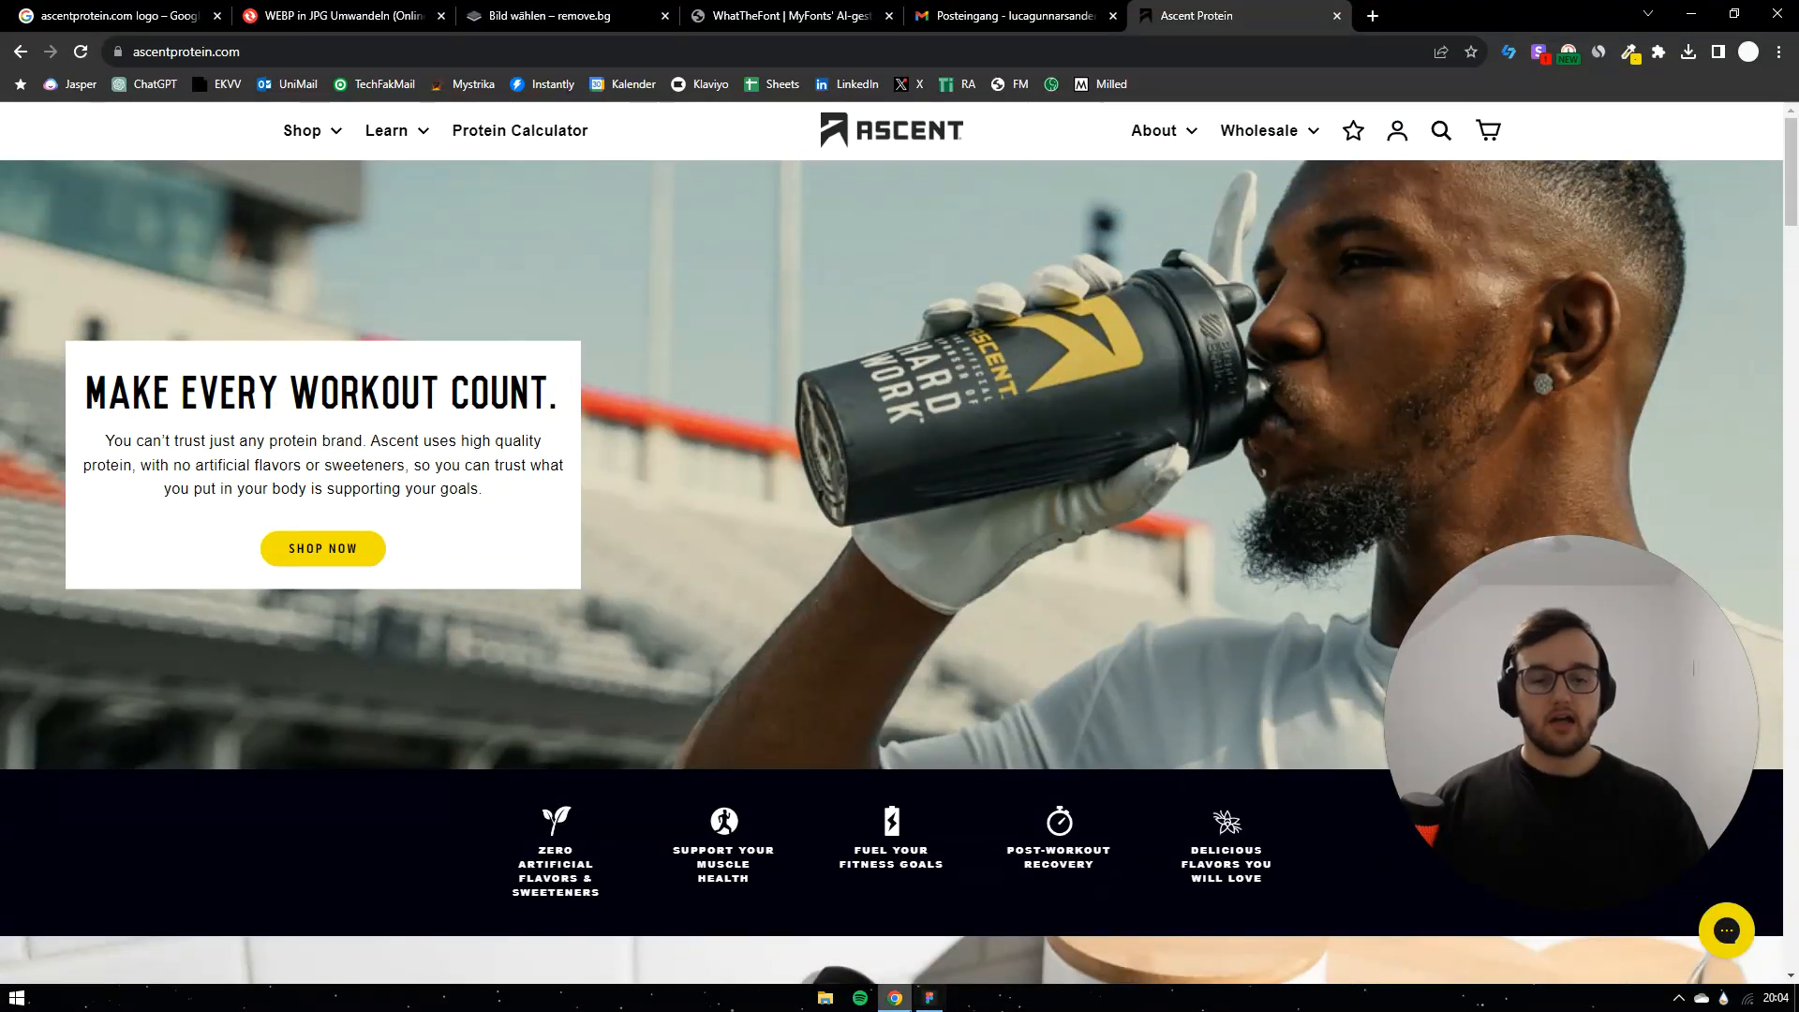
pyautogui.click(929, 998)
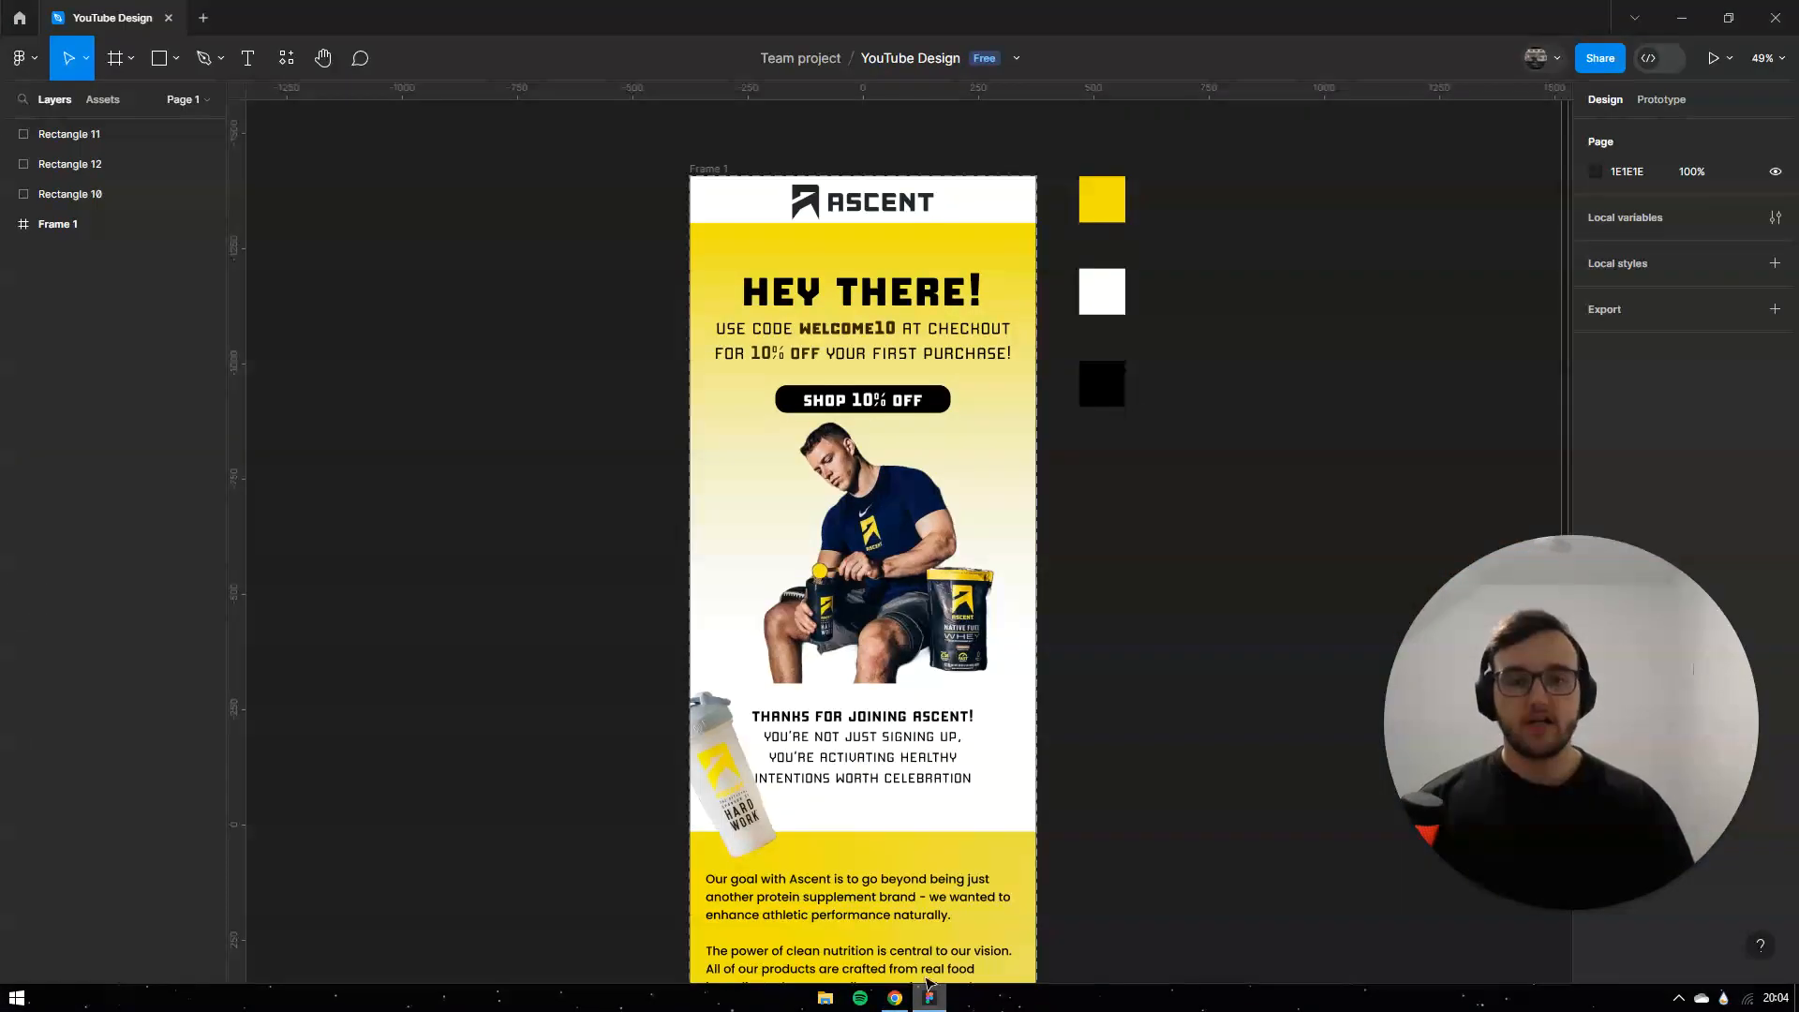
pyautogui.click(158, 62)
pyautogui.moveTo(1164, 175)
pyautogui.mouseDown()
pyautogui.moveTo(1171, 222)
pyautogui.moveTo(1221, 222)
pyautogui.mouseUp()
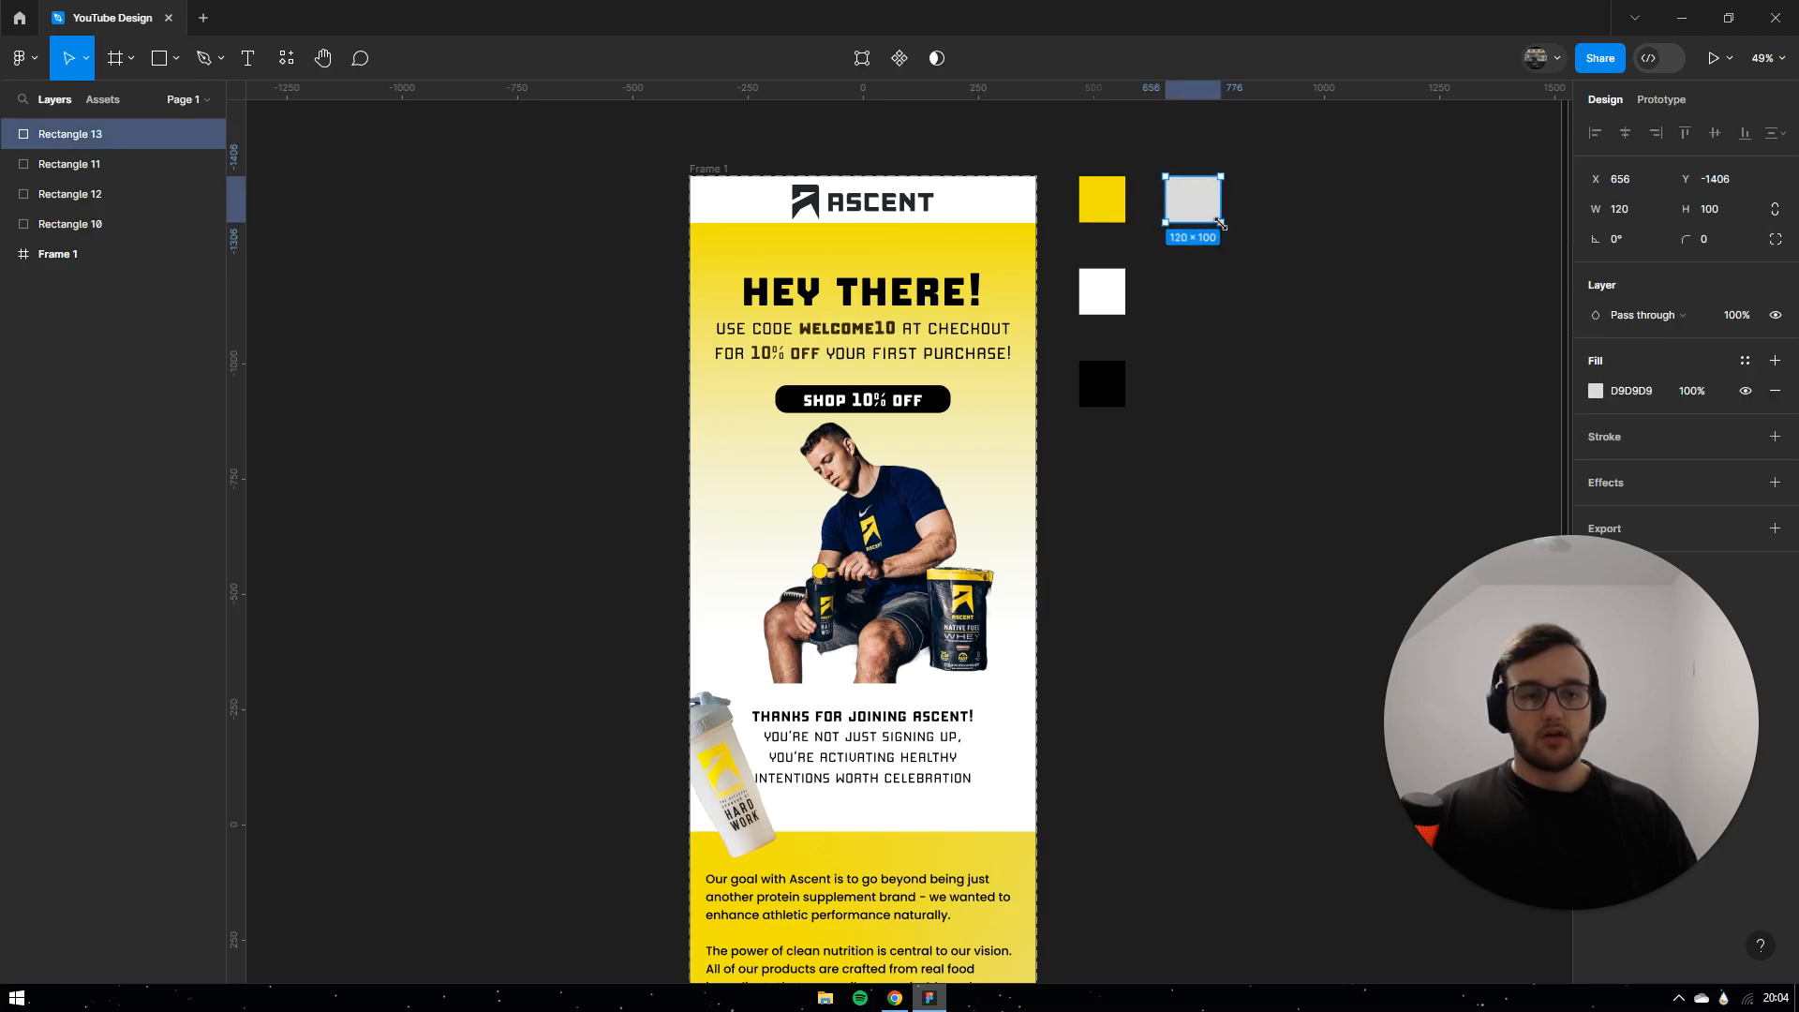
pyautogui.moveTo(1633, 584); pyautogui.dragTo(737, 626)
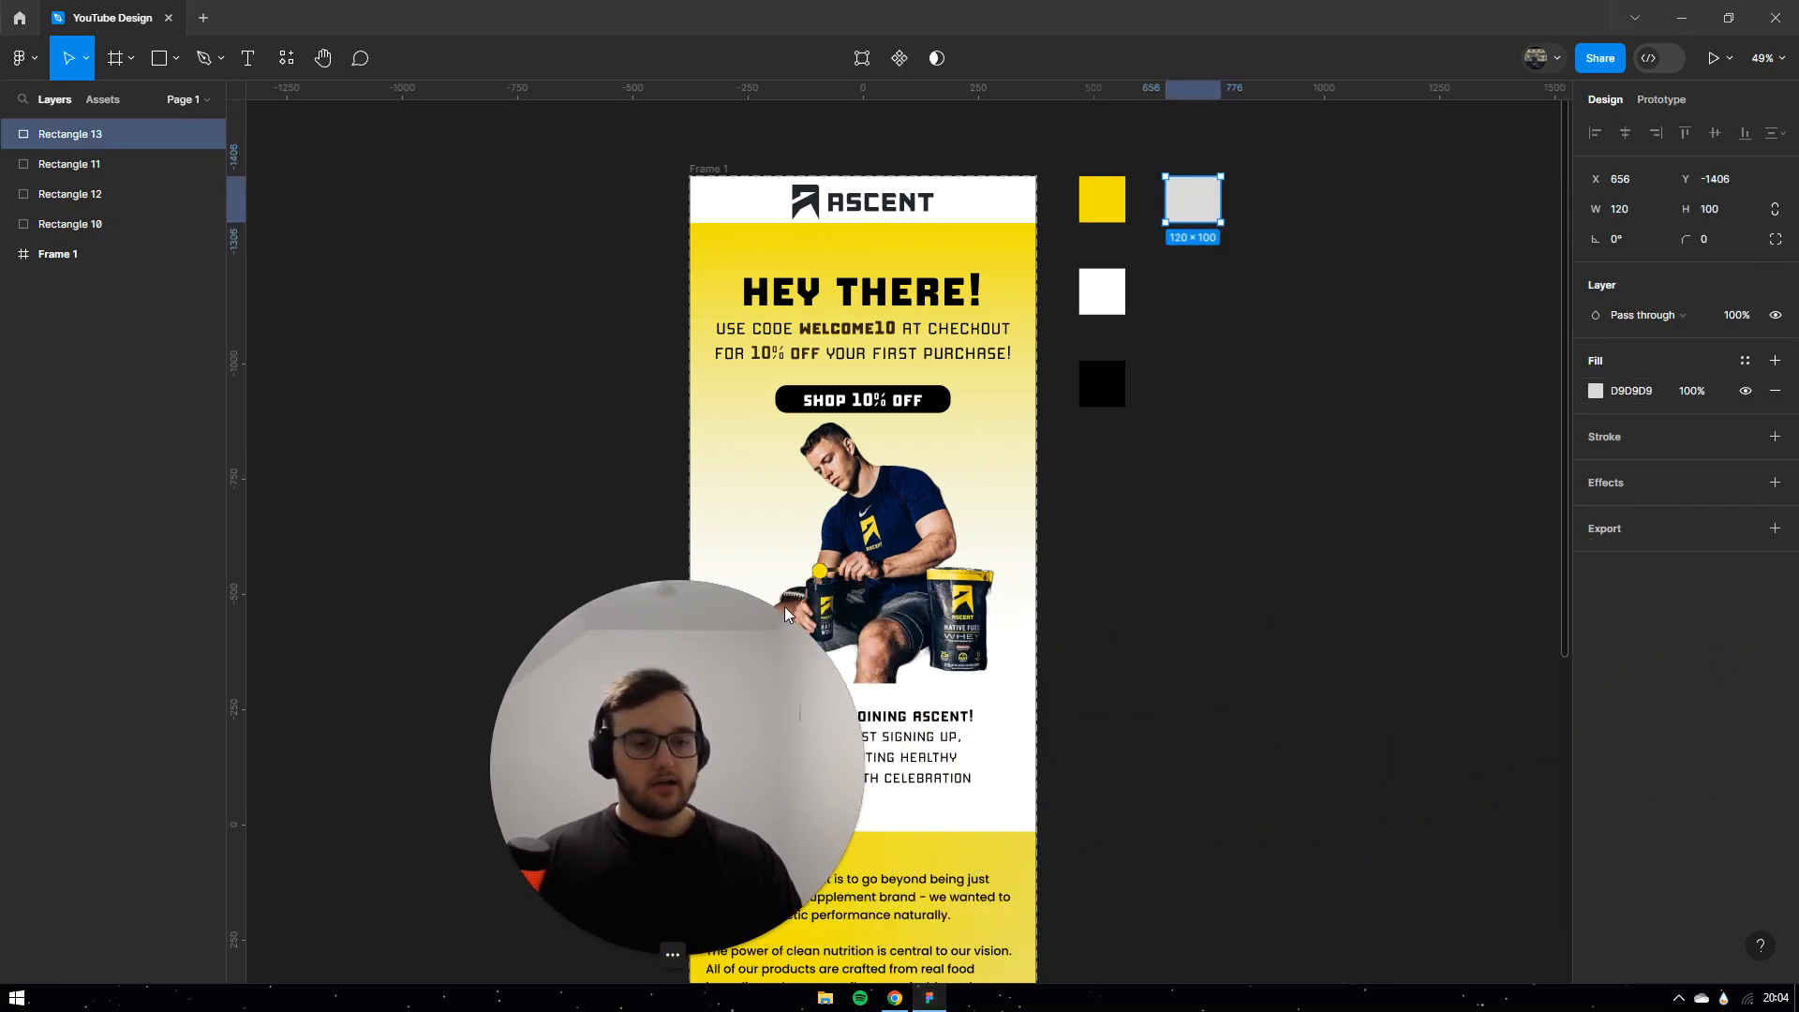
pyautogui.click(1279, 289)
pyautogui.click(1207, 208)
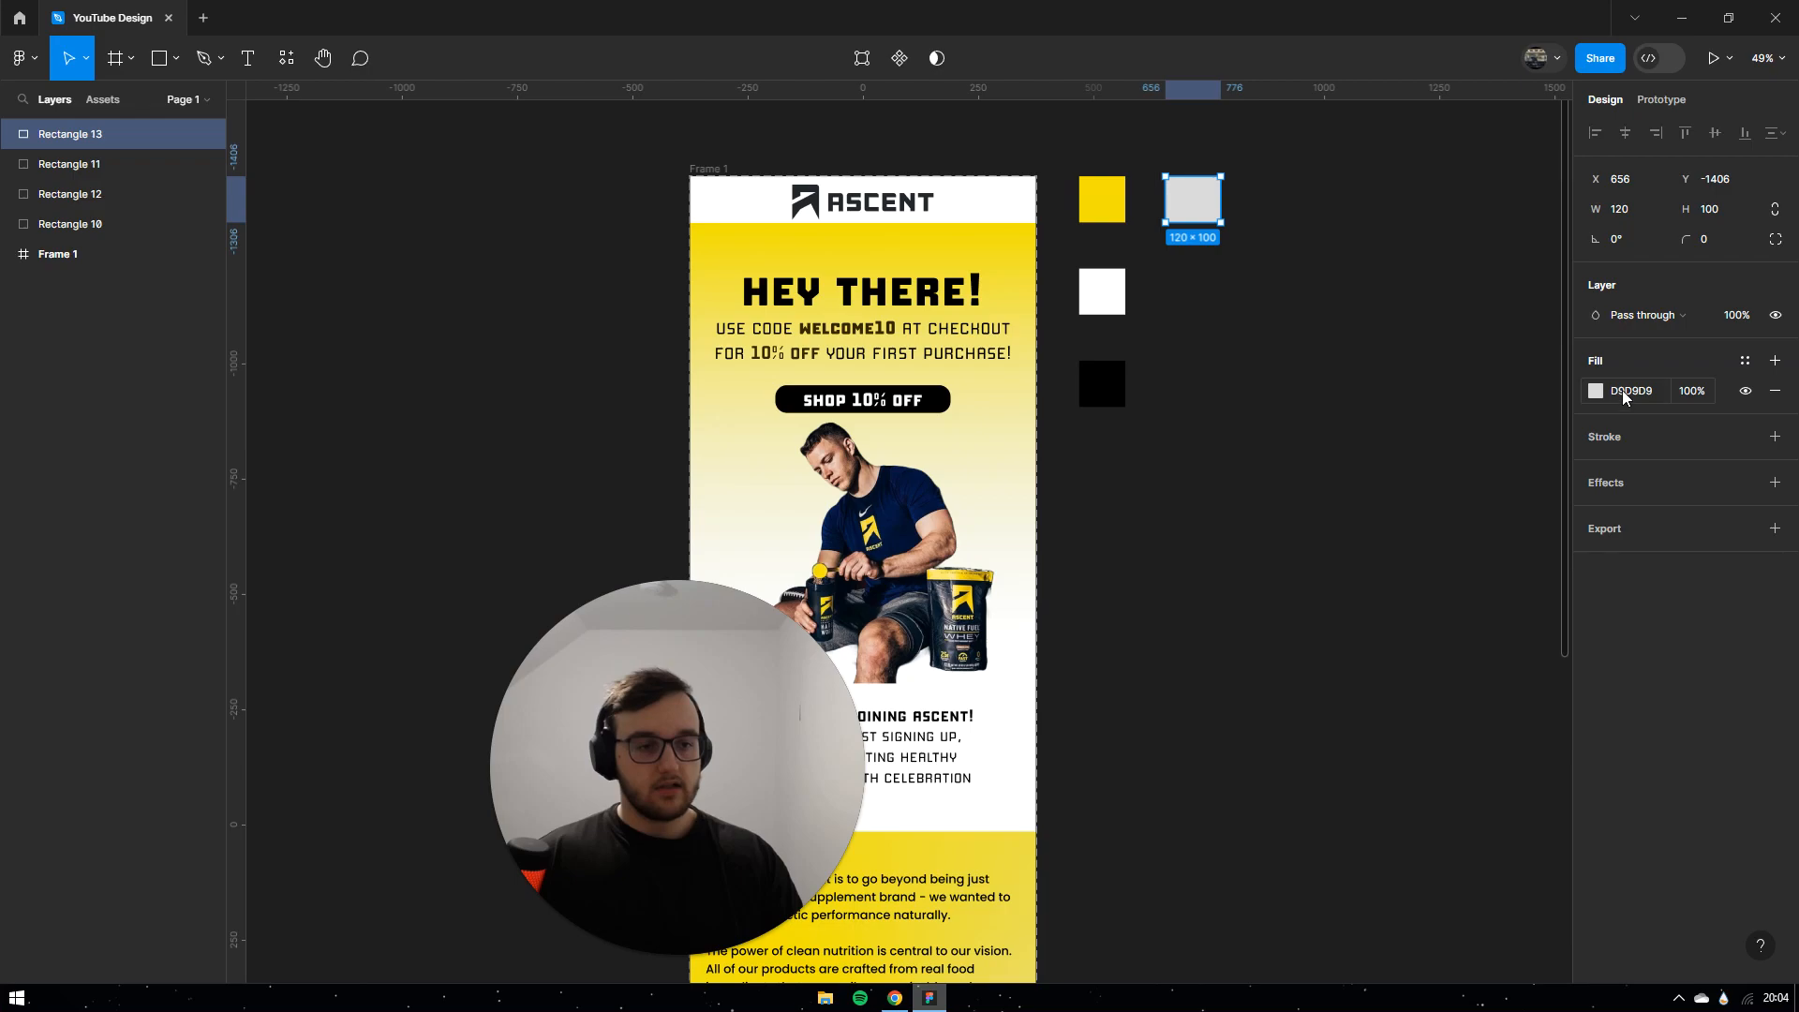
pyautogui.click(1299, 521)
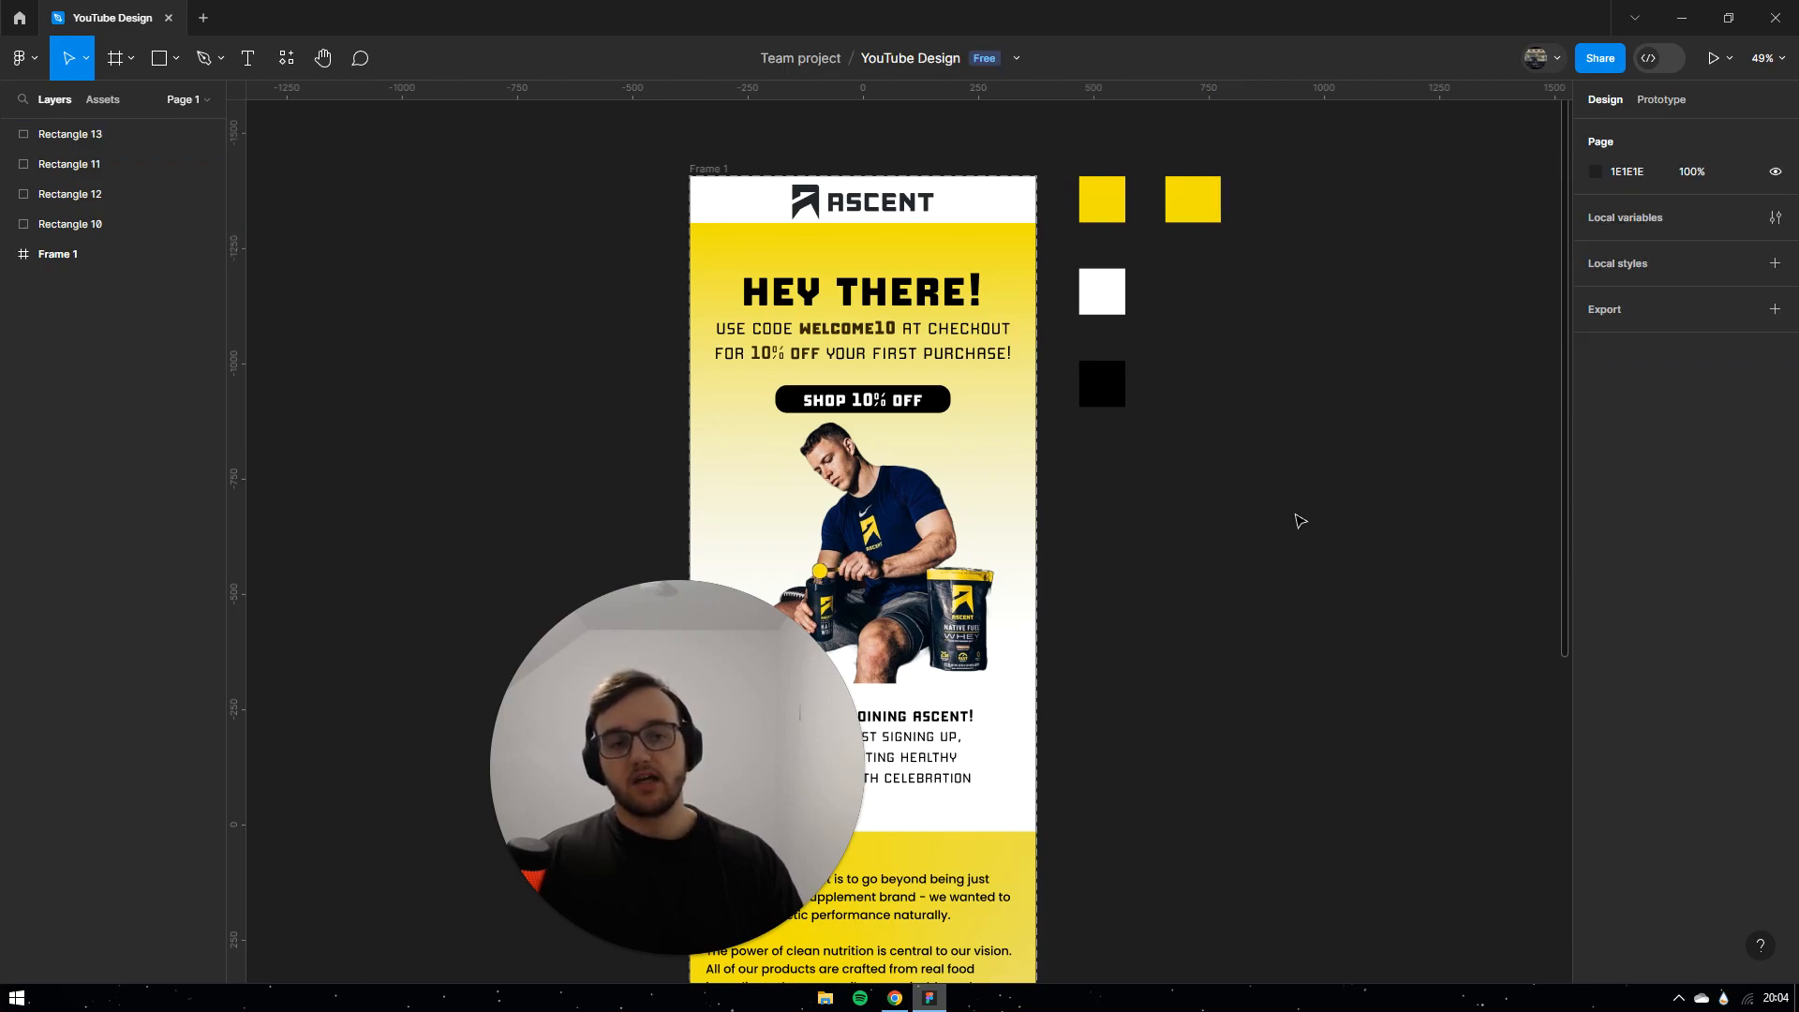
pyautogui.click(1203, 203)
pyautogui.press('Delete')
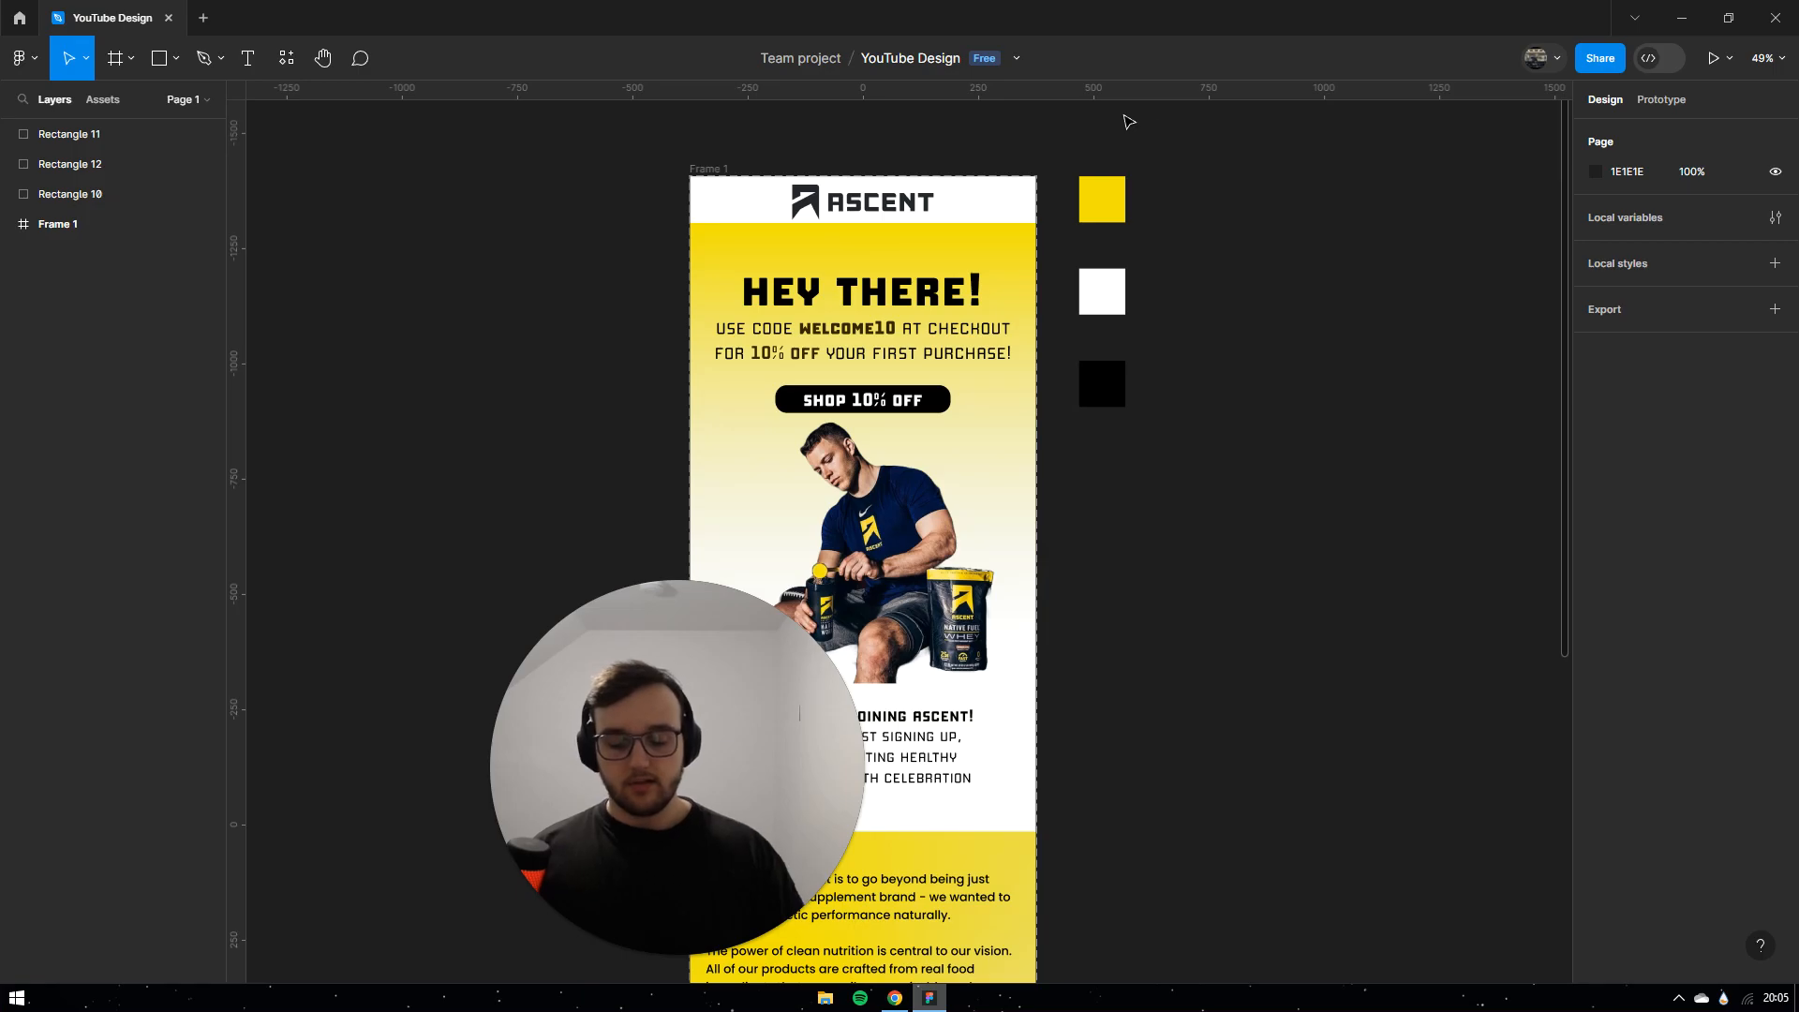
pyautogui.hotkey('alt', 'Tab')
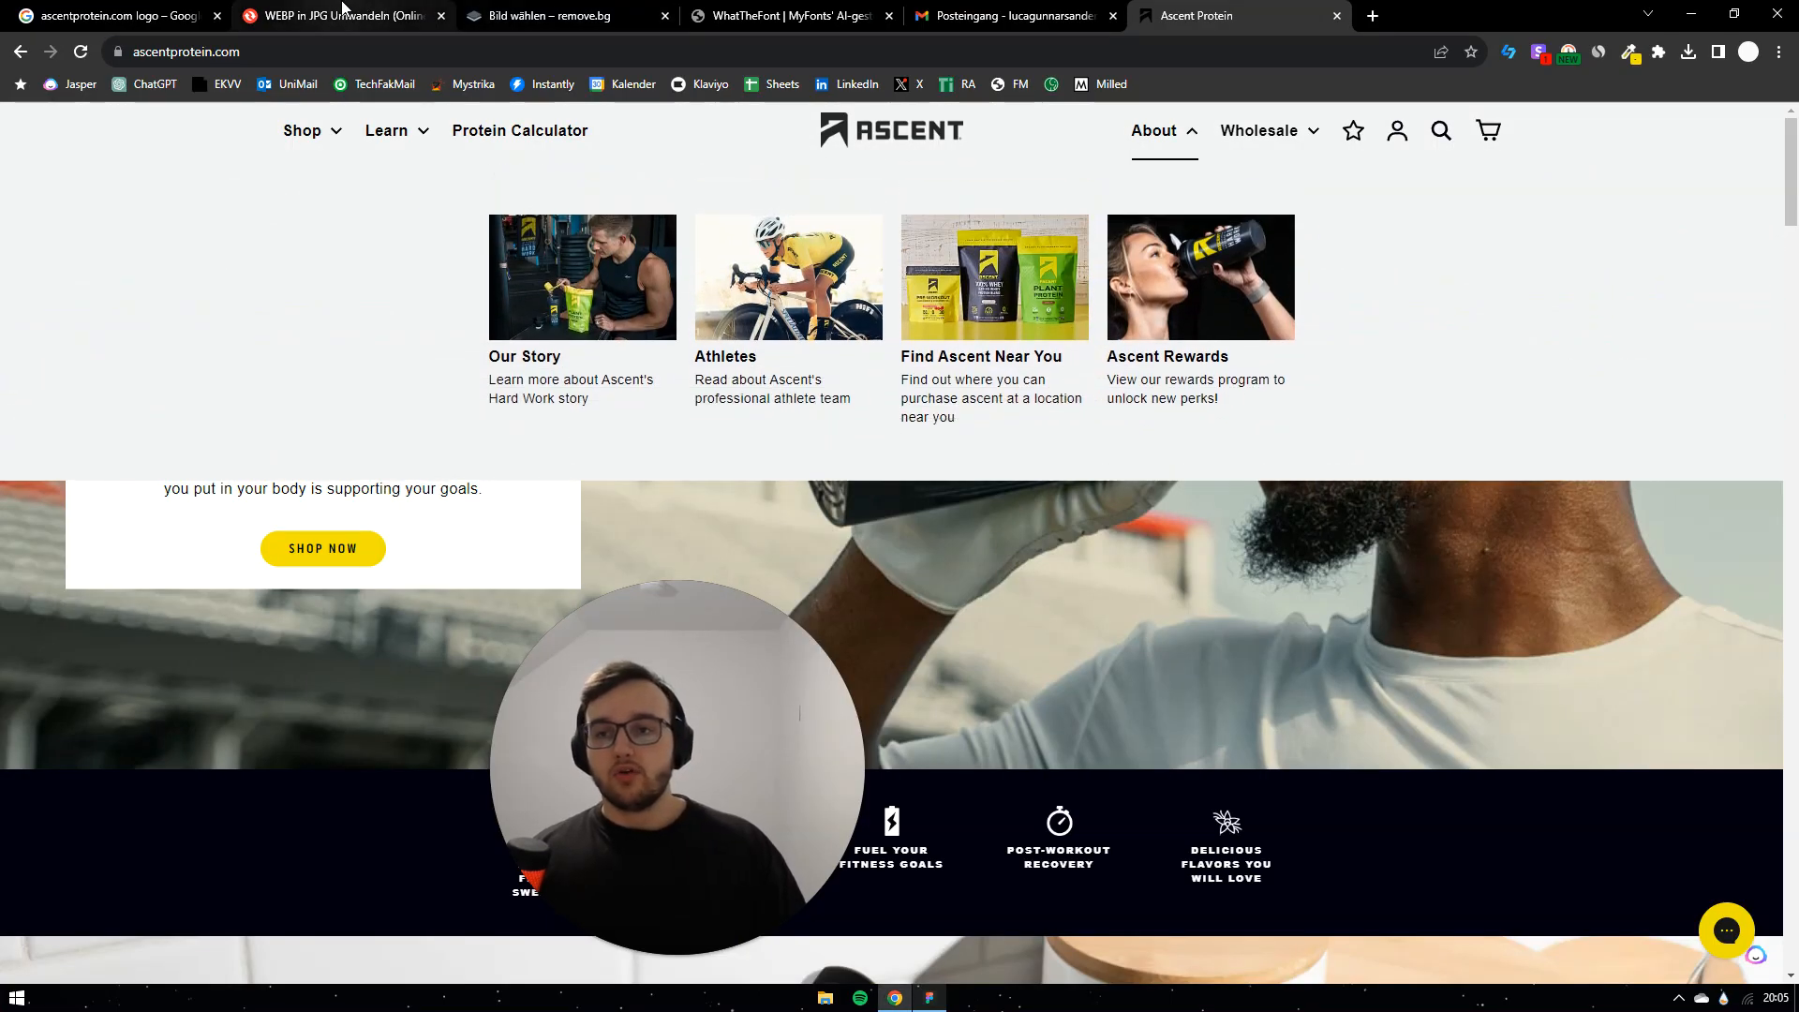
# Step: Look over the WEBP-to-JPG converter and the Ascent logo image results
pyautogui.click(342, 11)
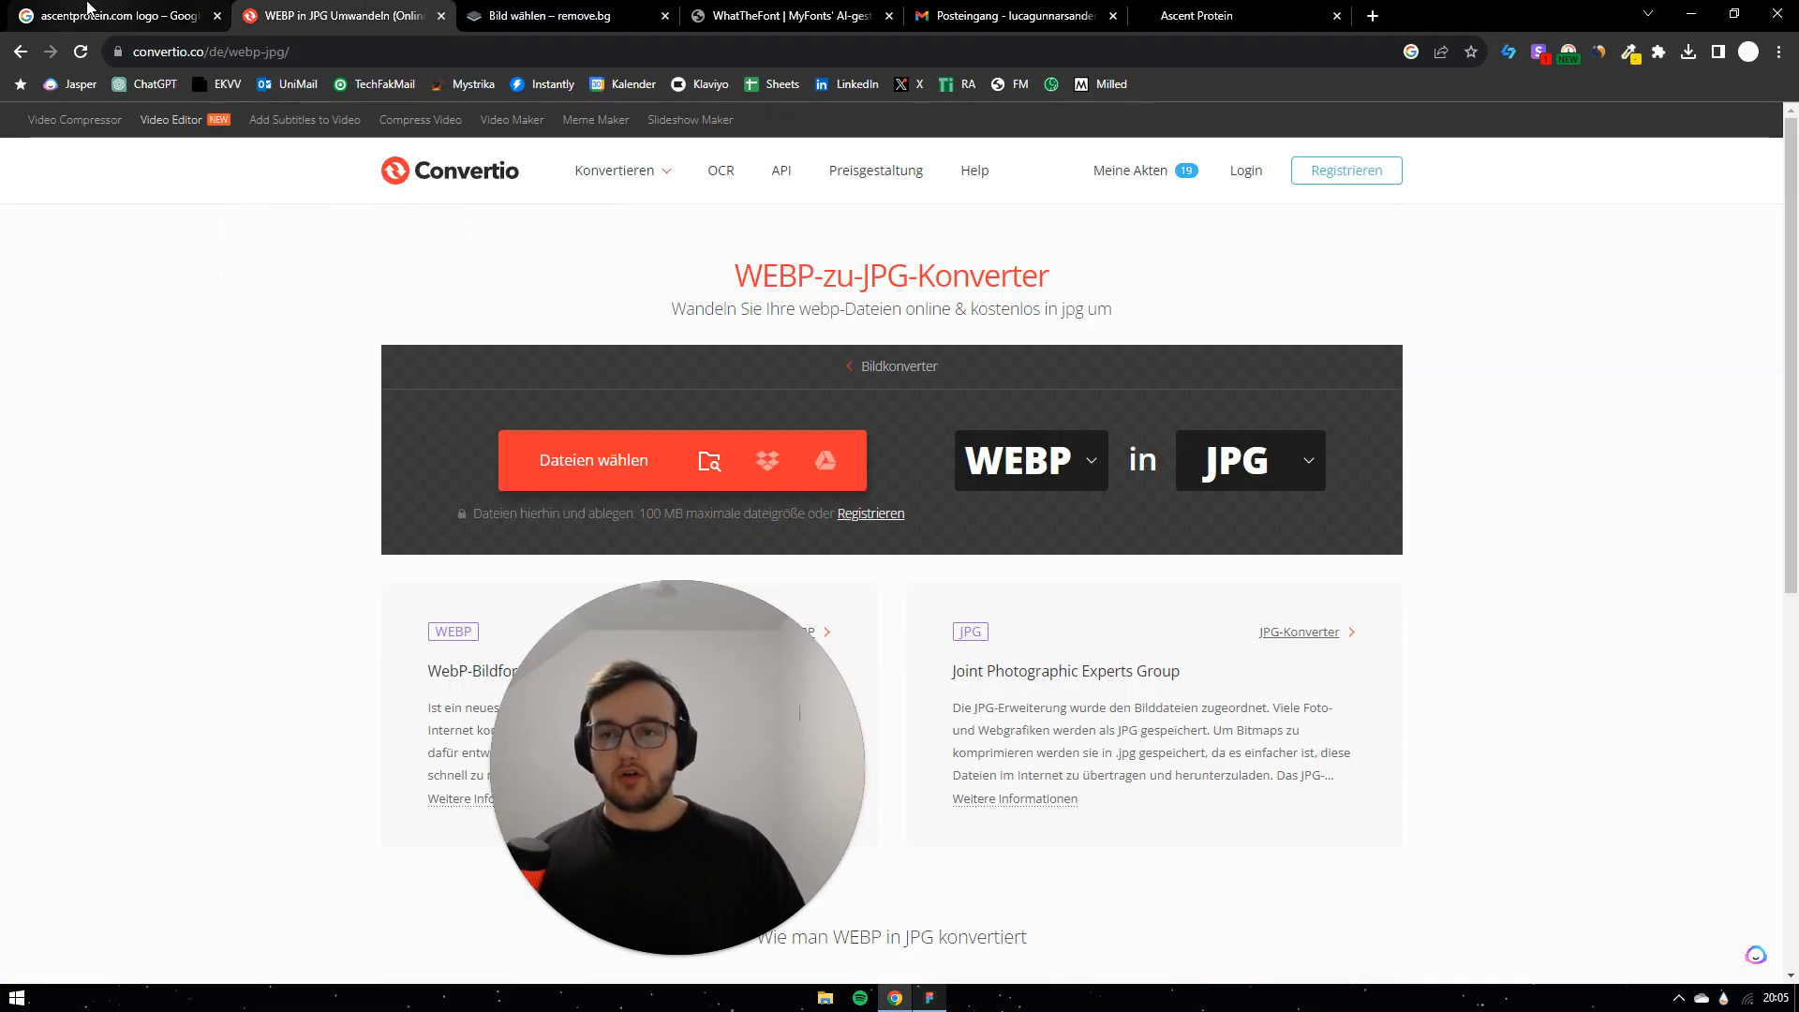
pyautogui.moveTo(89, 8)
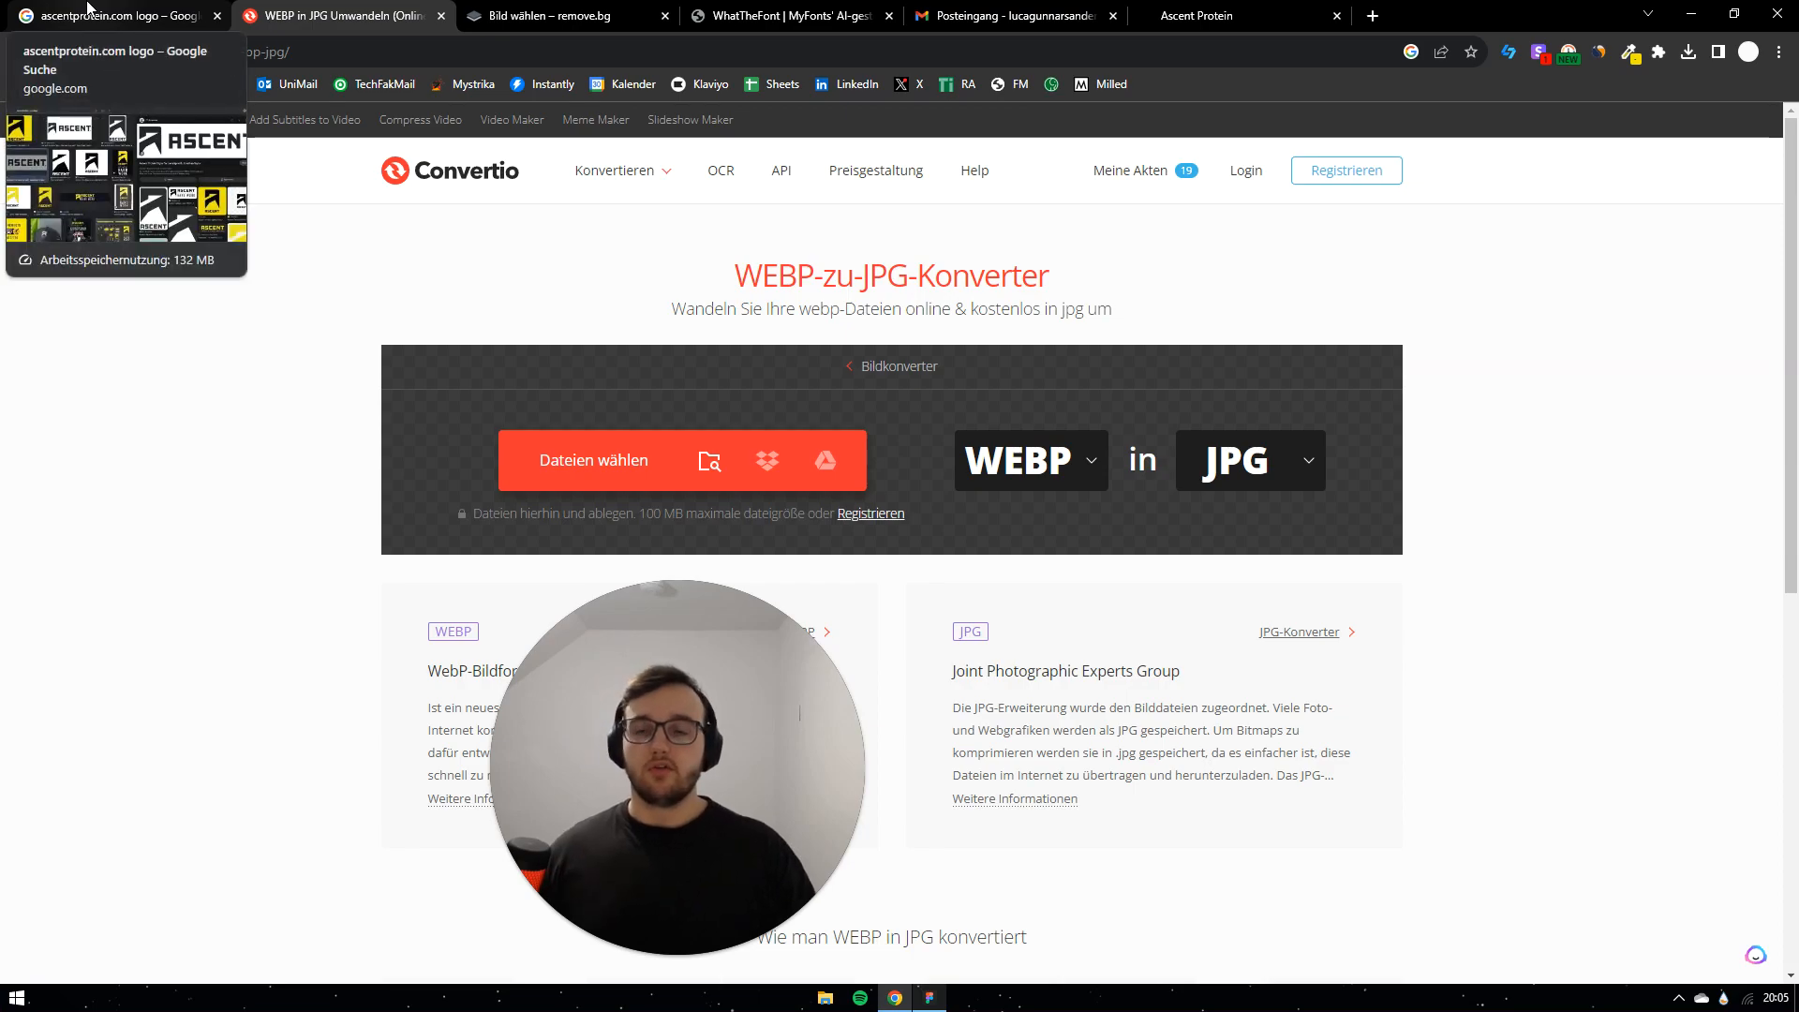
pyautogui.click(89, 11)
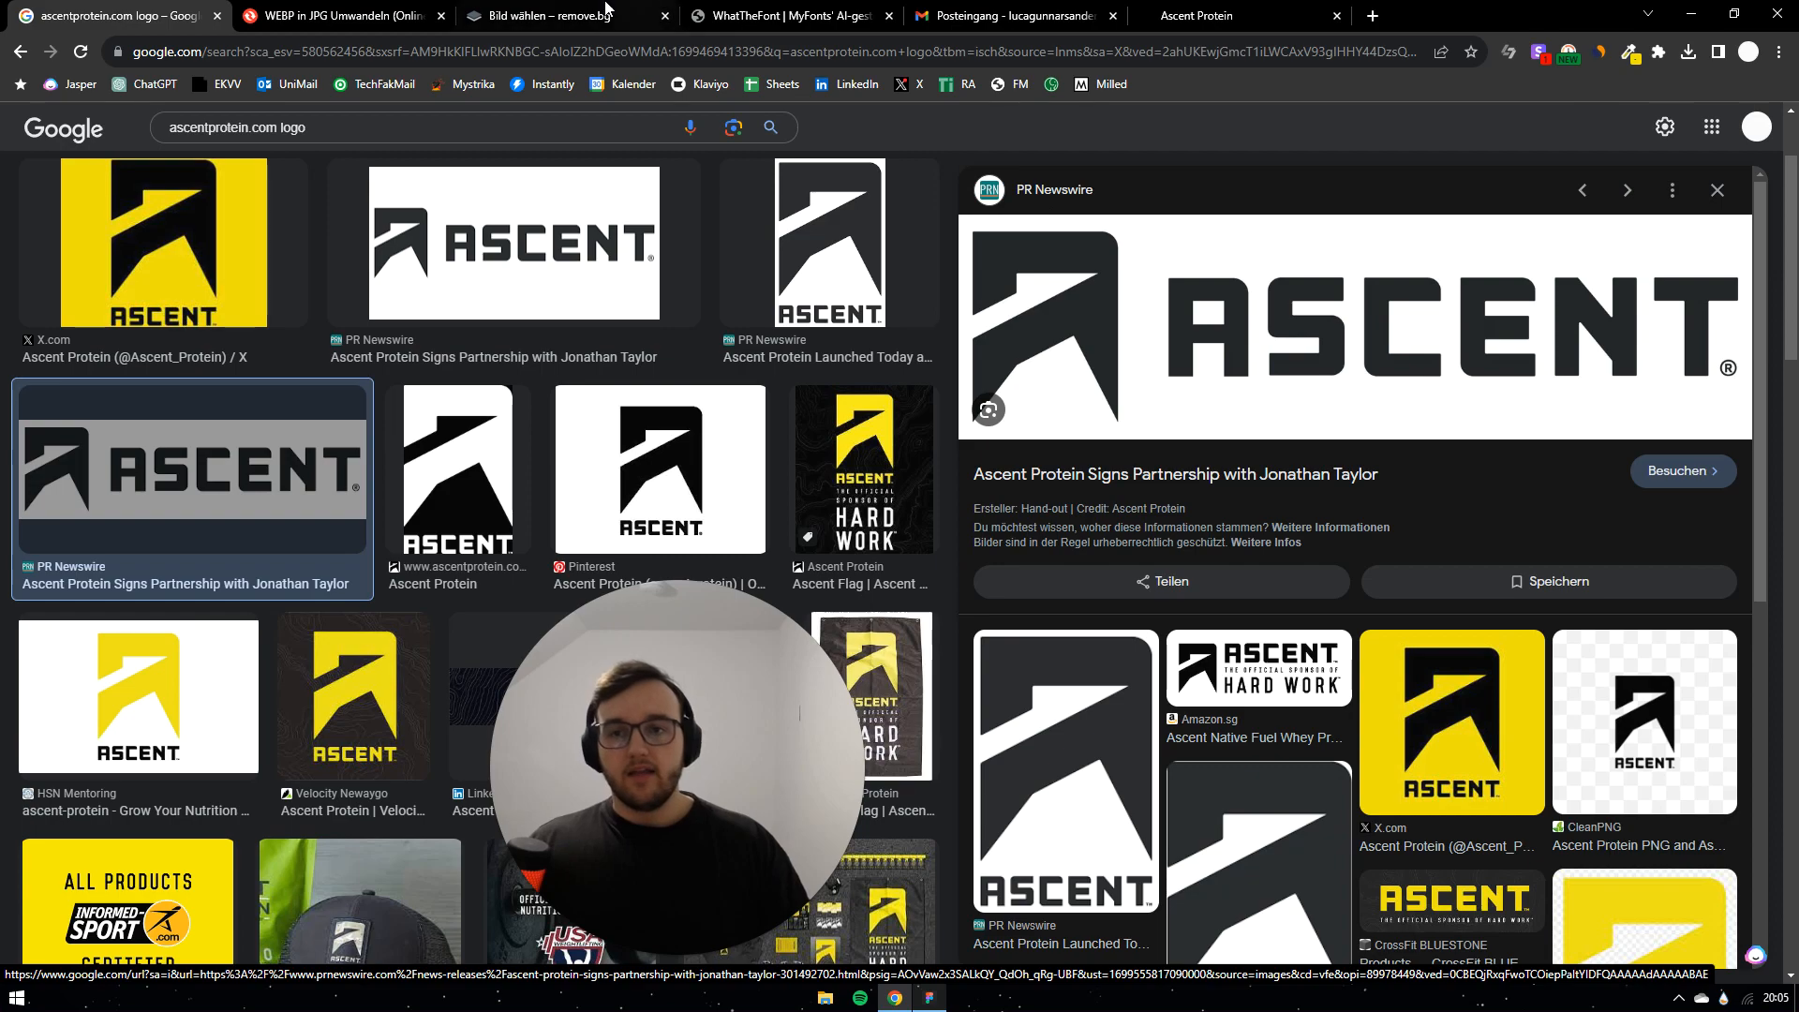
pyautogui.click(351, 11)
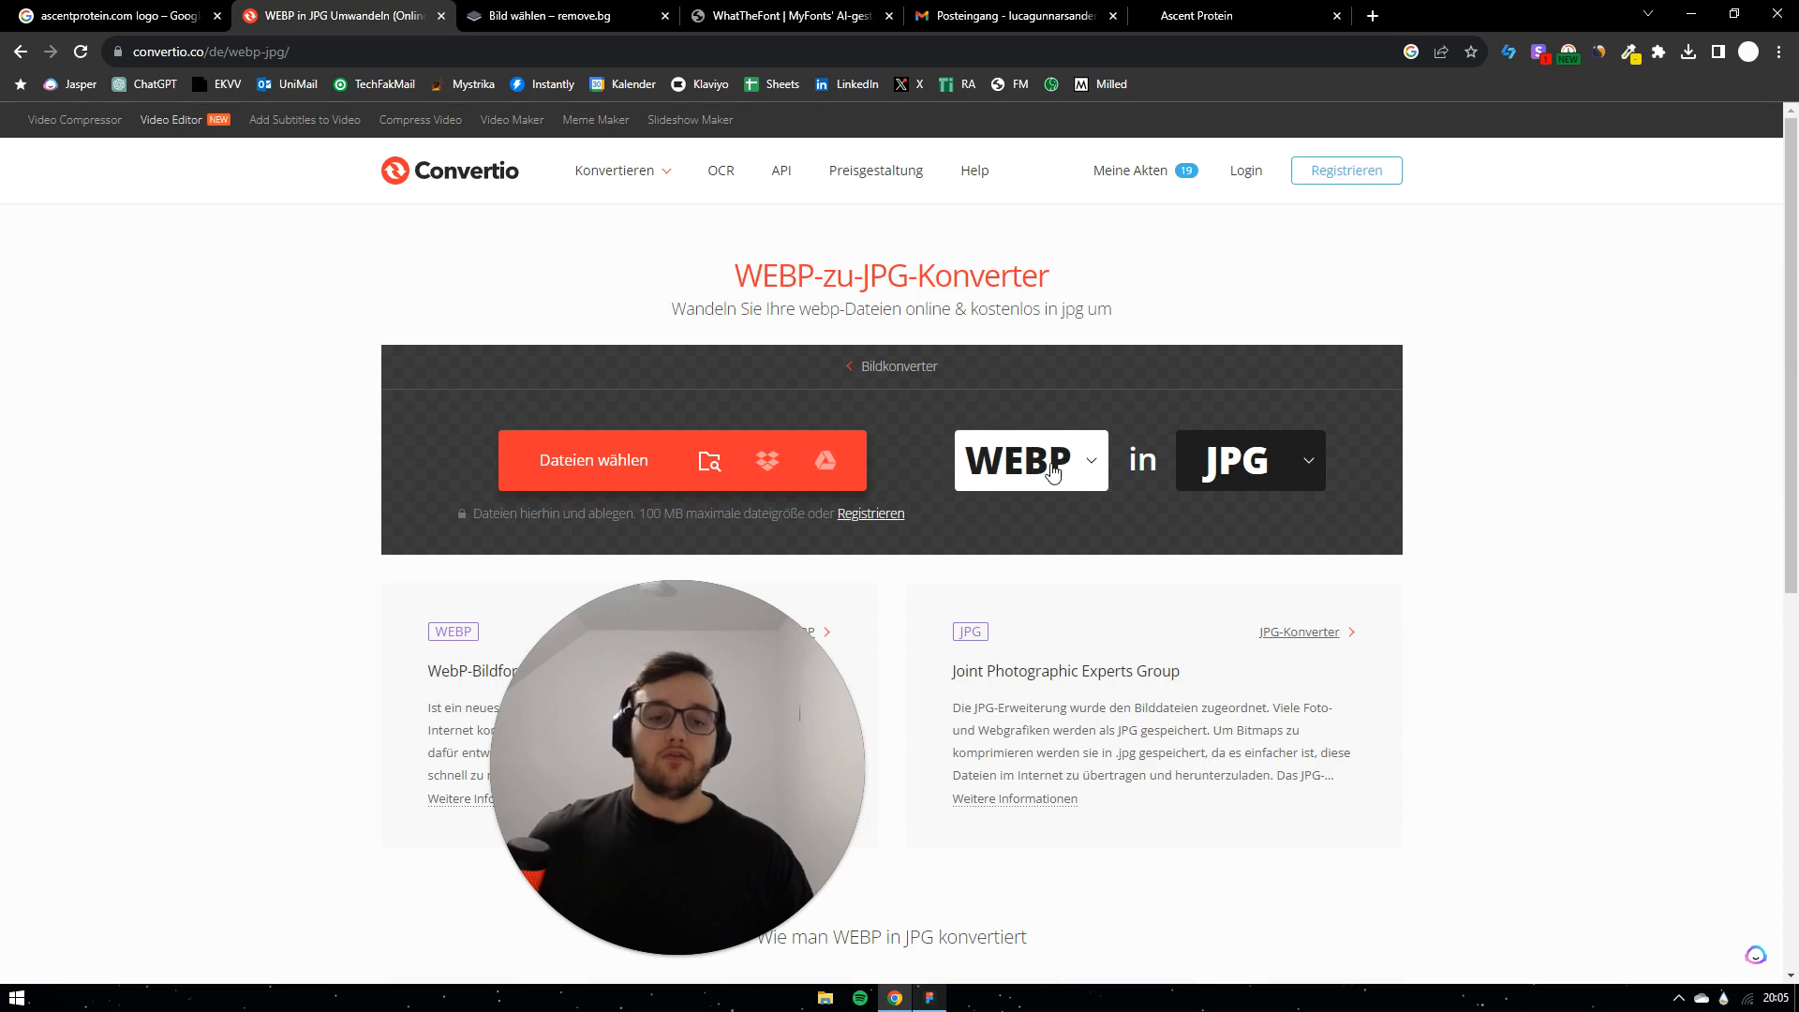
# Step: Browse the remove.bg and WhatTheFont pages, then return to the Figma email design
pyautogui.click(549, 15)
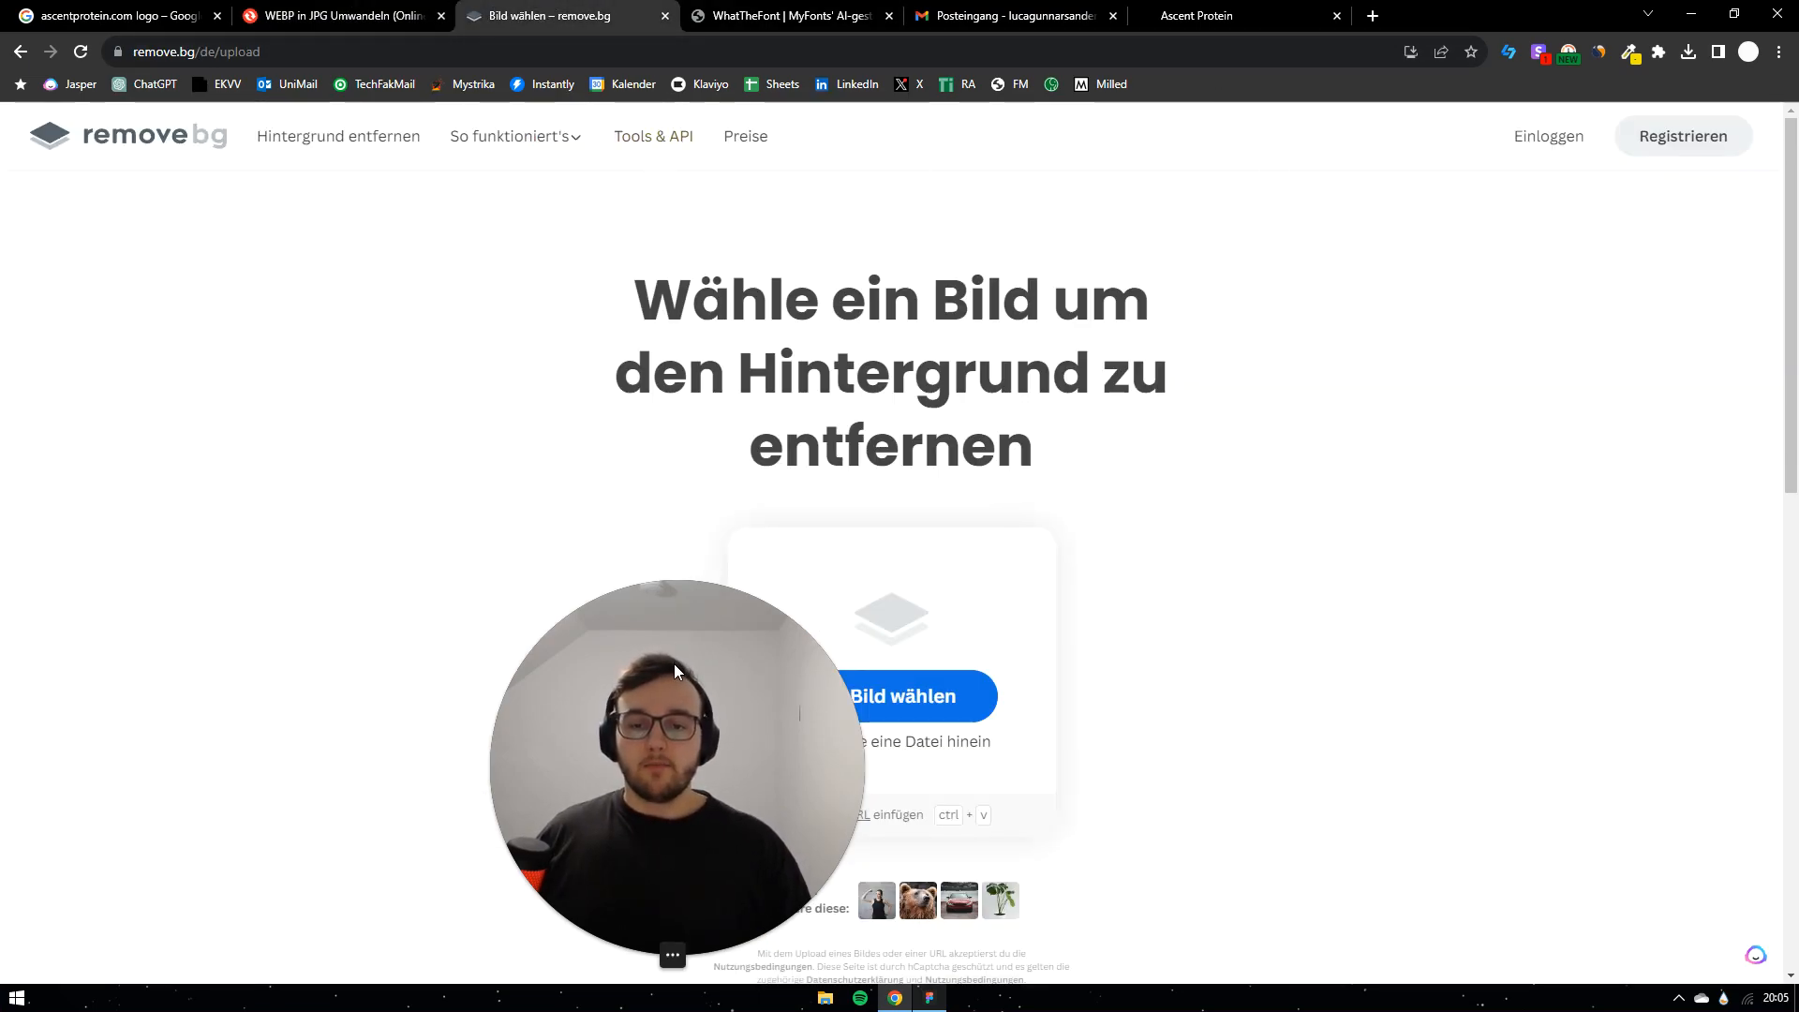
pyautogui.moveTo(673, 663); pyautogui.dragTo(312, 547)
pyautogui.moveTo(635, 300); pyautogui.dragTo(1096, 442)
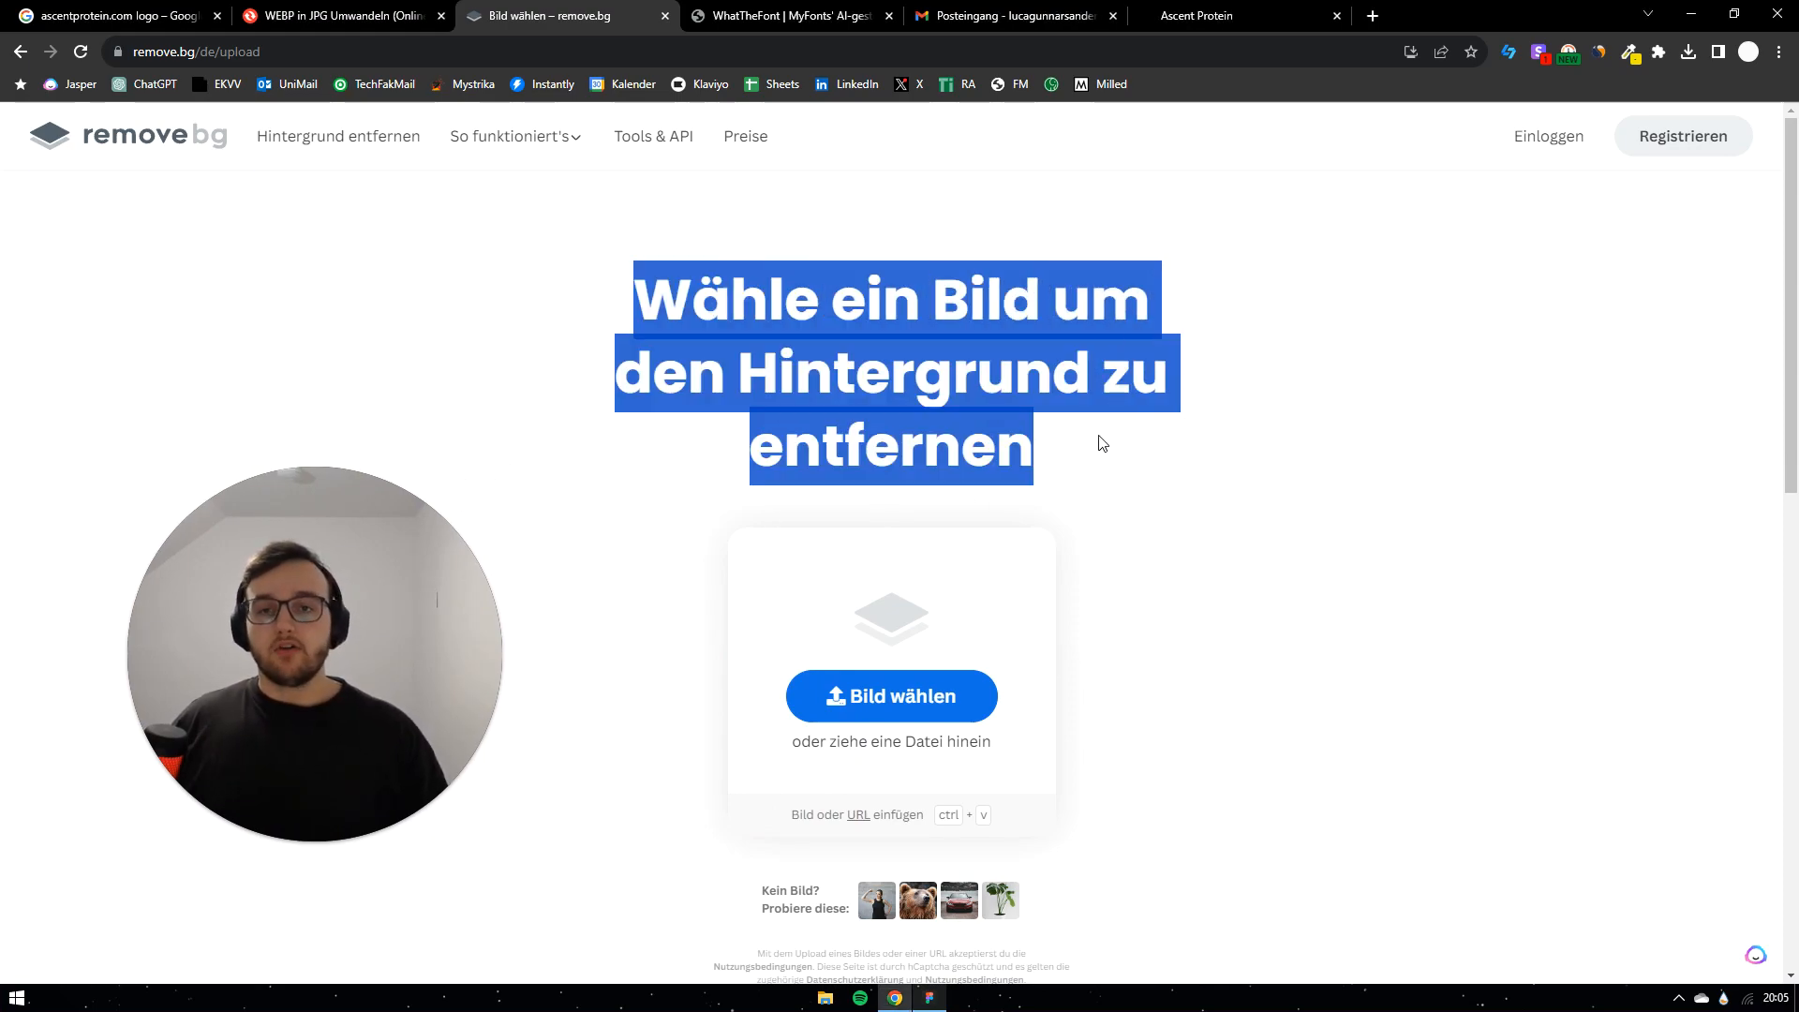
pyautogui.click(1097, 441)
pyautogui.click(751, 11)
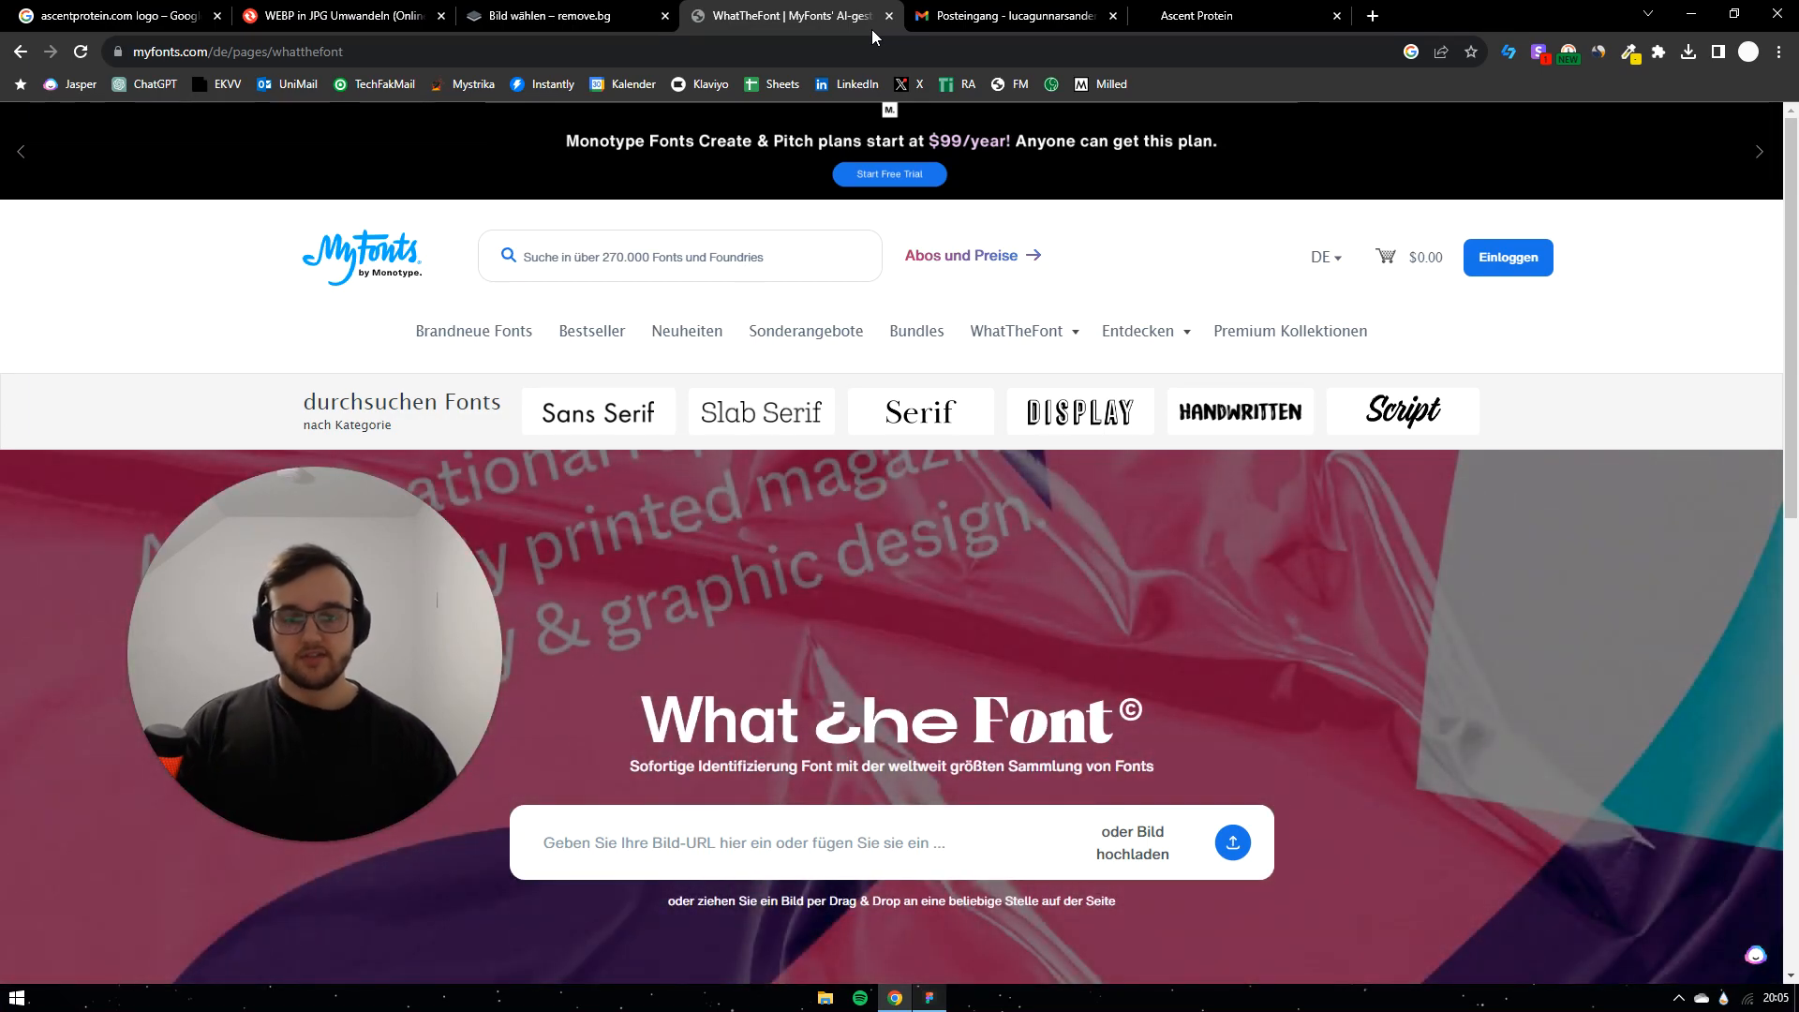
pyautogui.hotkey('alt', 'Tab')
pyautogui.scroll(-2, 1190, 553)
# Step: Nudge the rotated shaker image slightly, then bring up the WhatTheFont page in Chrome
pyautogui.click(719, 696)
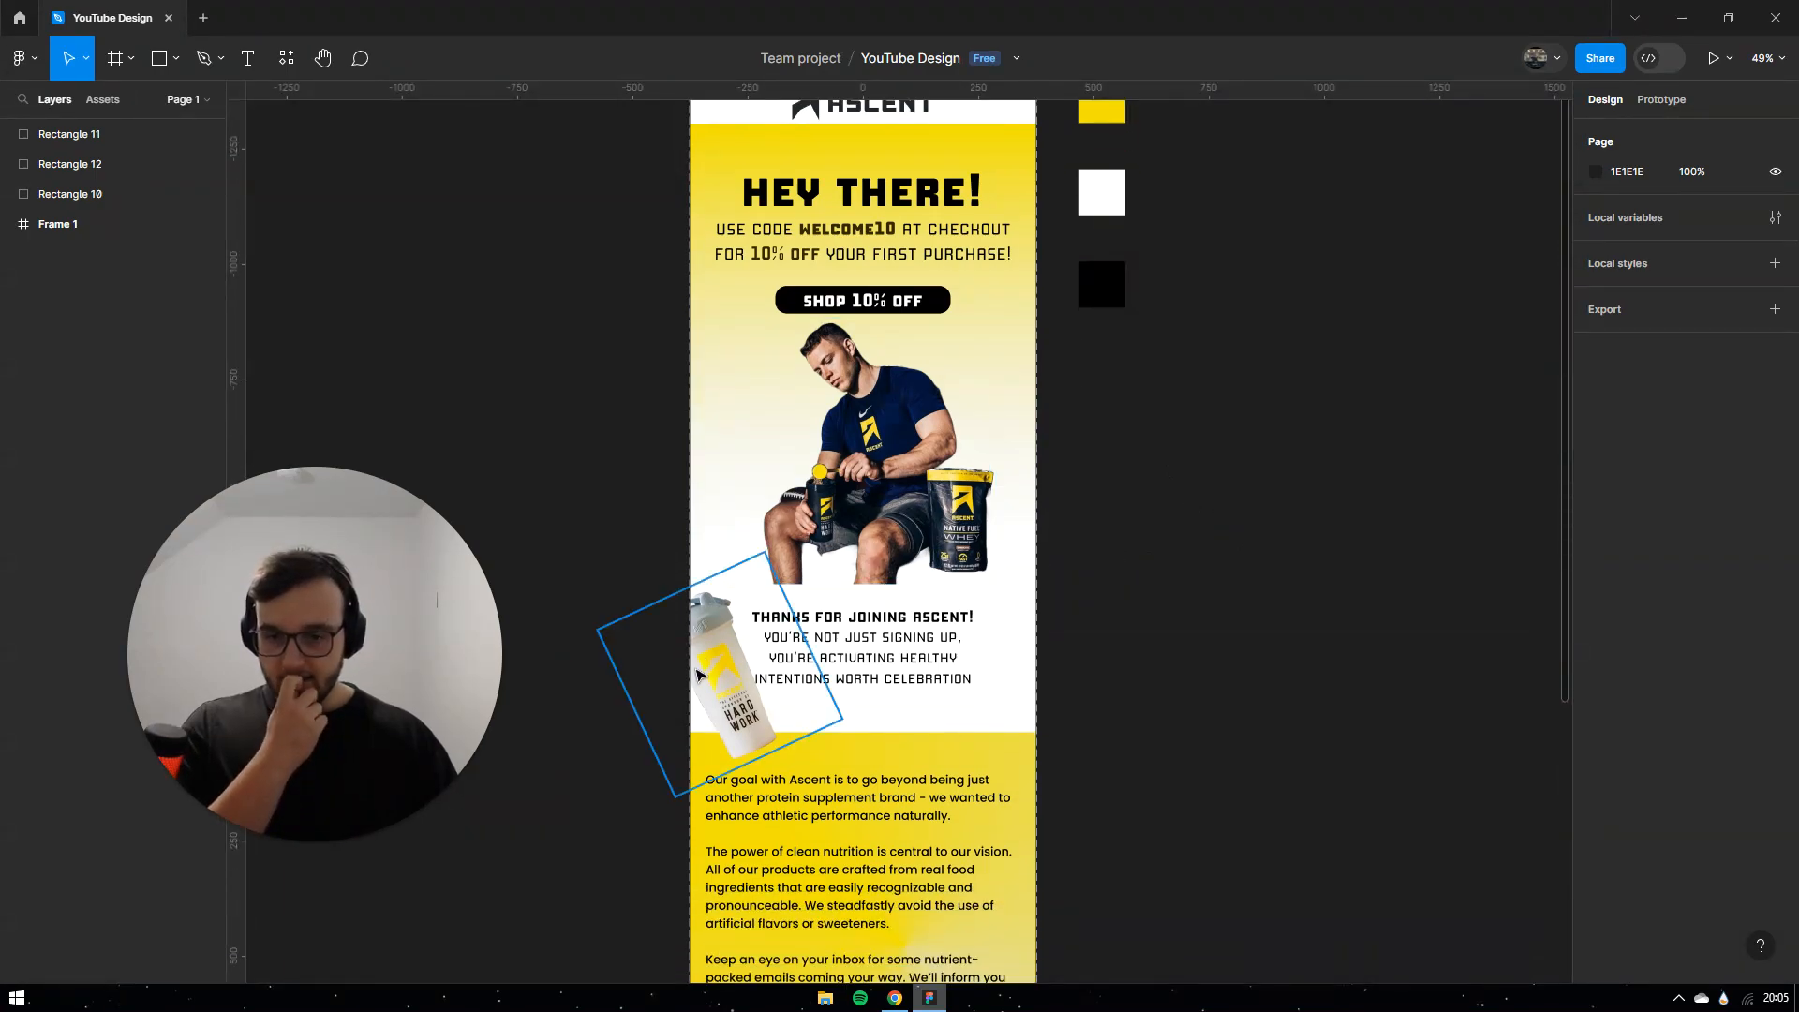
pyautogui.moveTo(717, 691); pyautogui.dragTo(718, 691)
pyautogui.click(1278, 558)
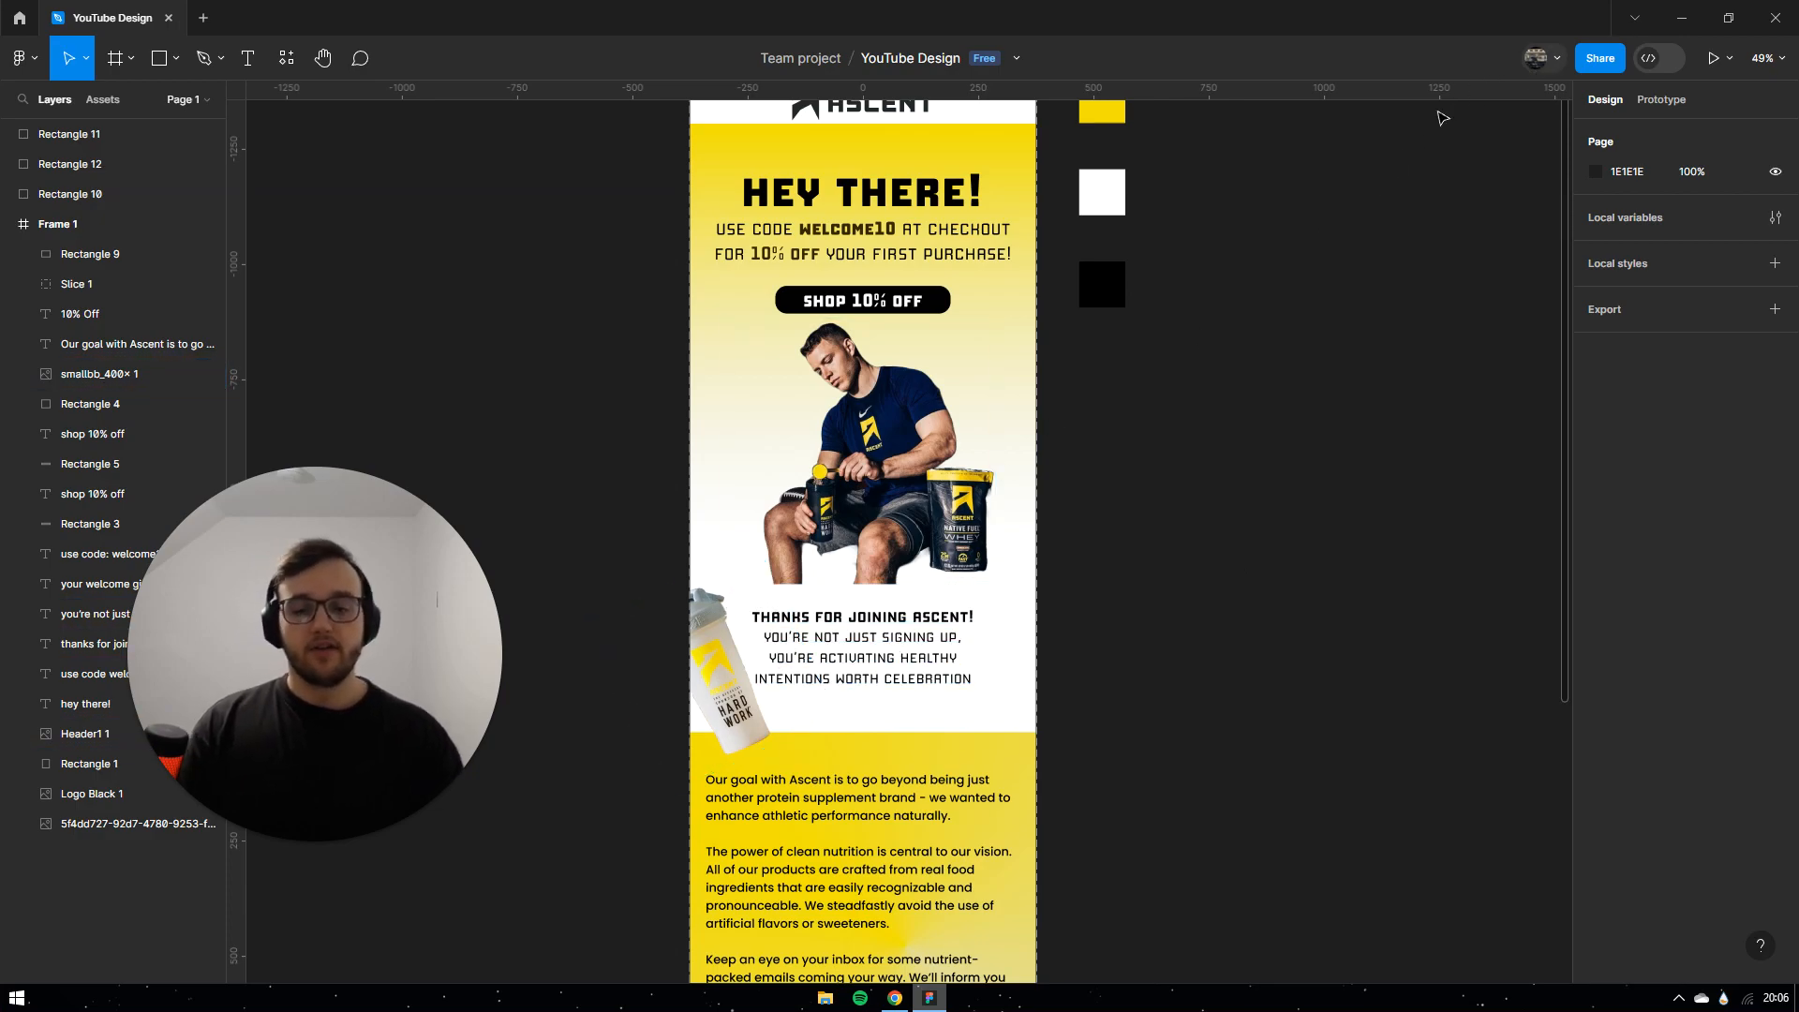
pyautogui.hotkey('alt', 'Tab')
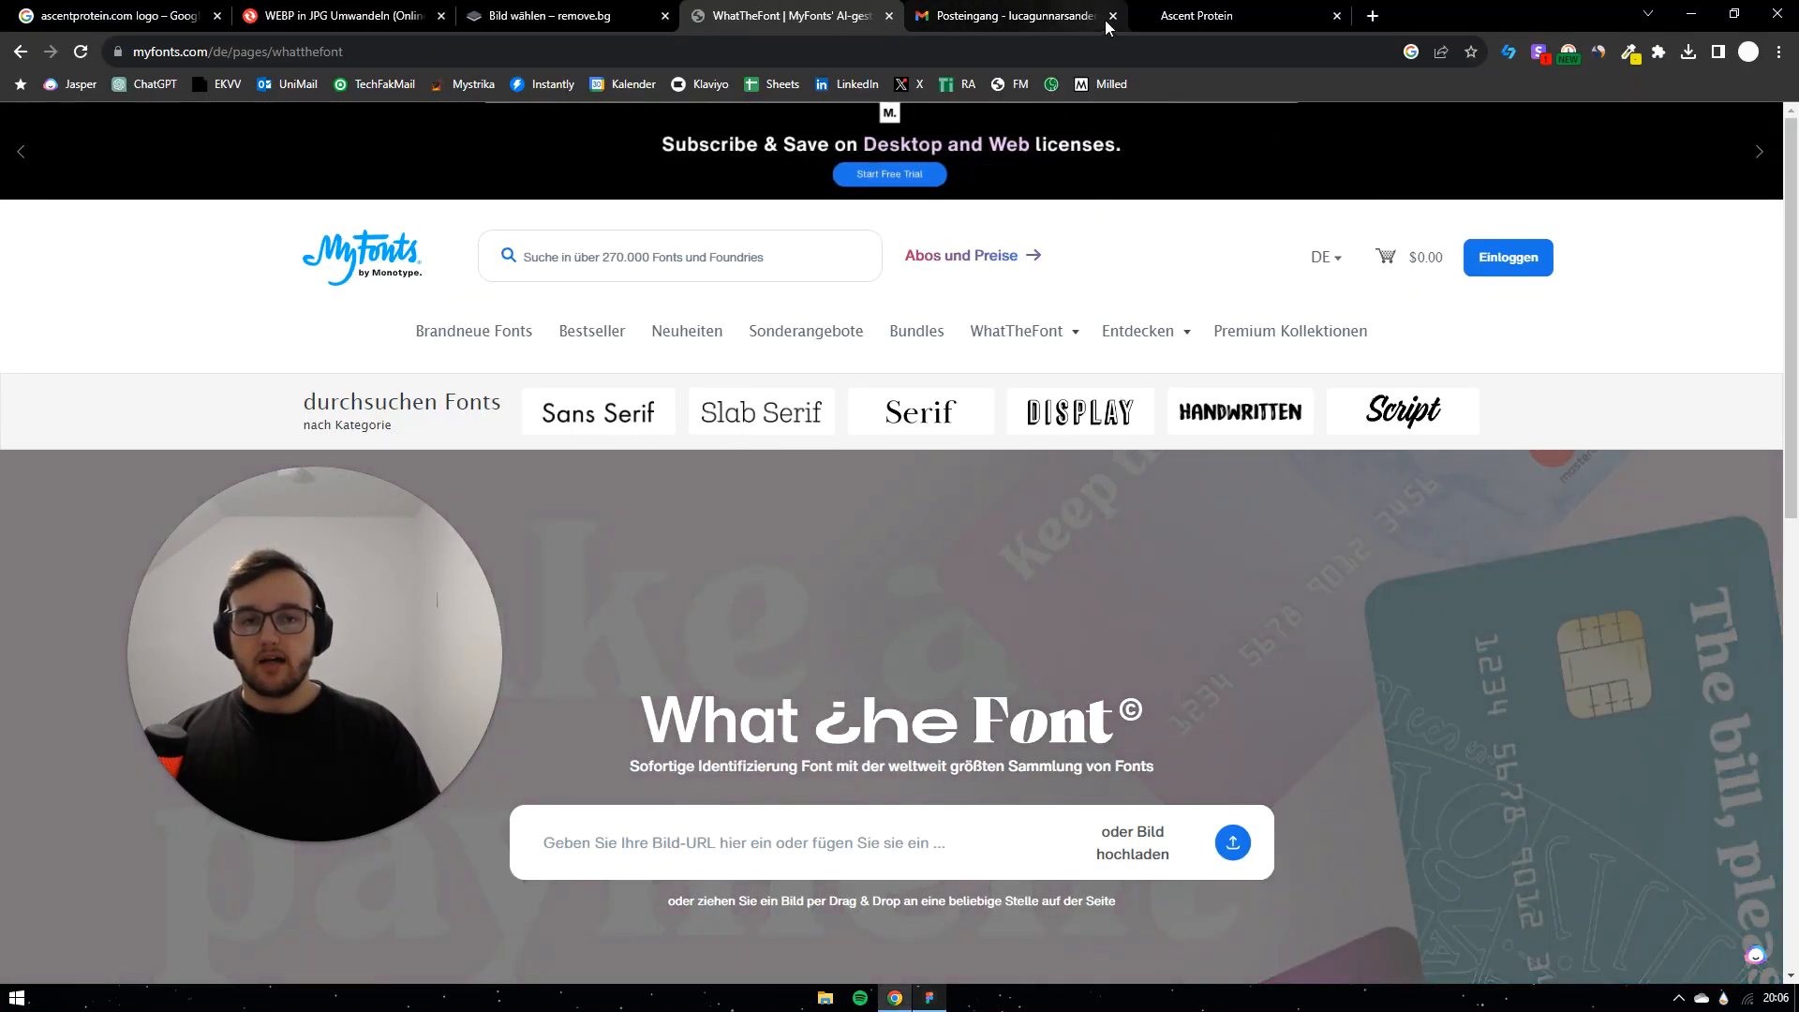
# Step: Close the Gmail tab and go to the Ascent Protein website
pyautogui.click(1113, 17)
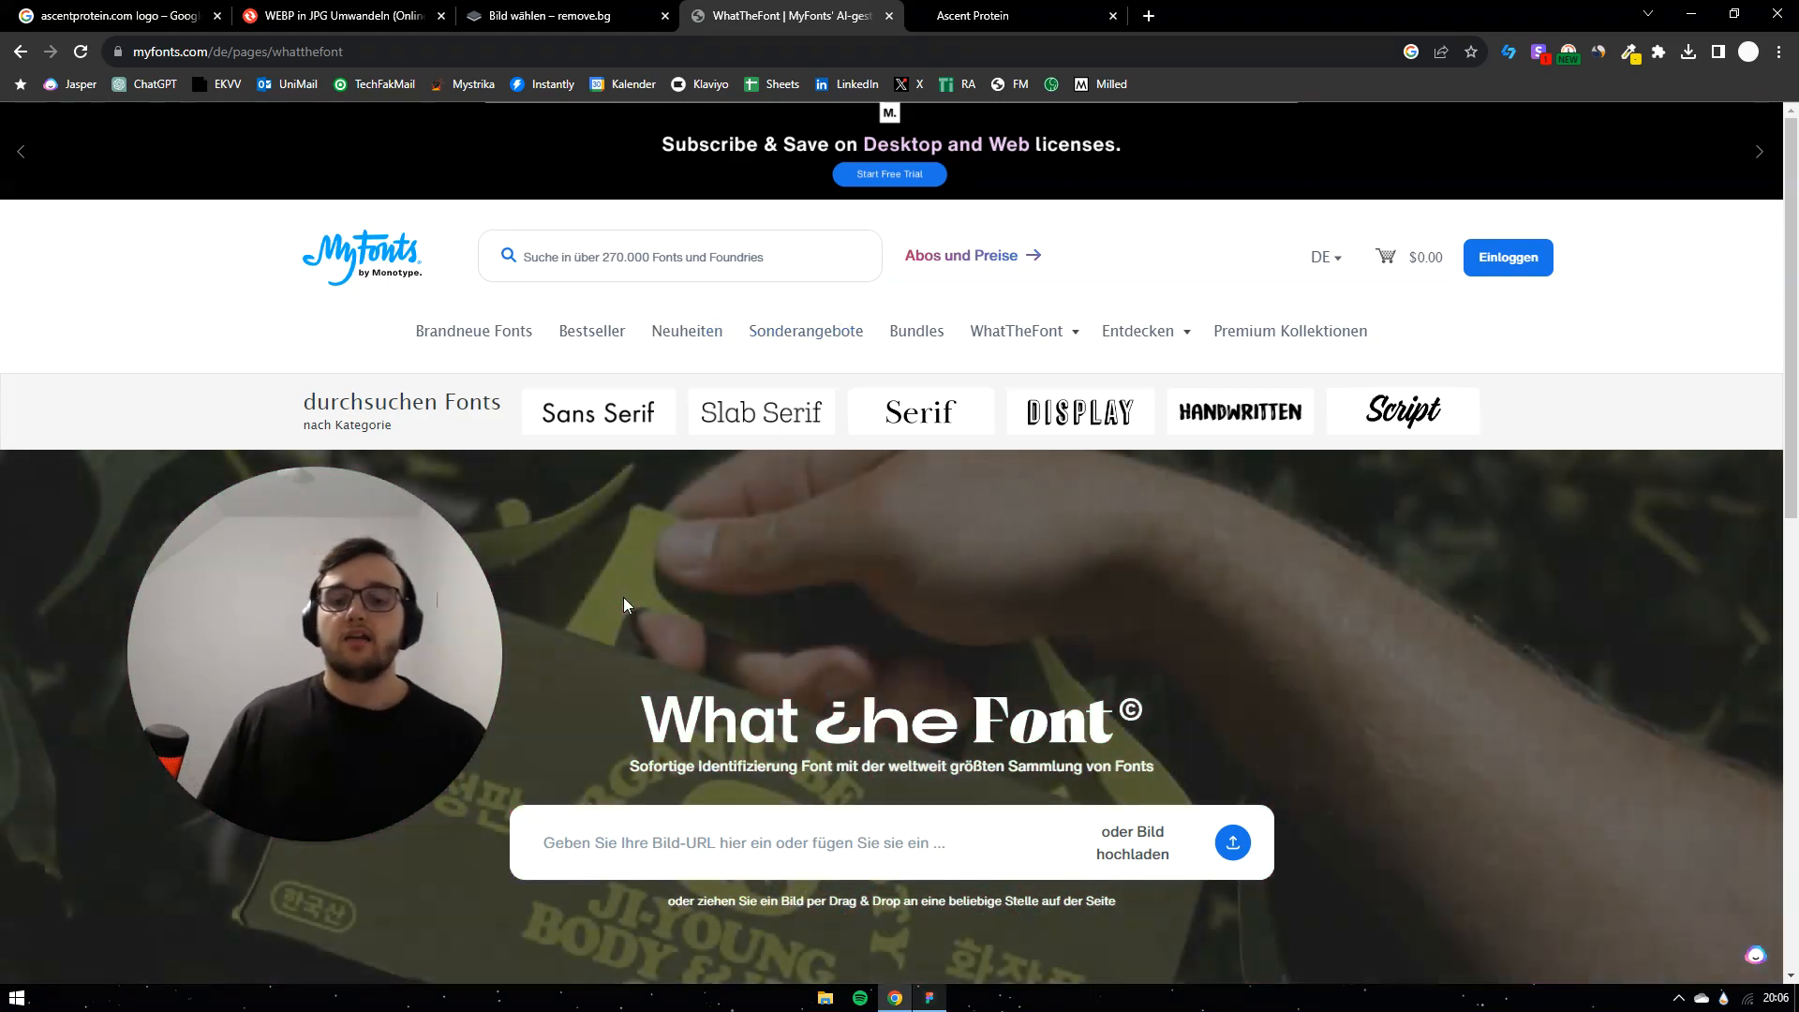
pyautogui.click(122, 16)
pyautogui.click(356, 16)
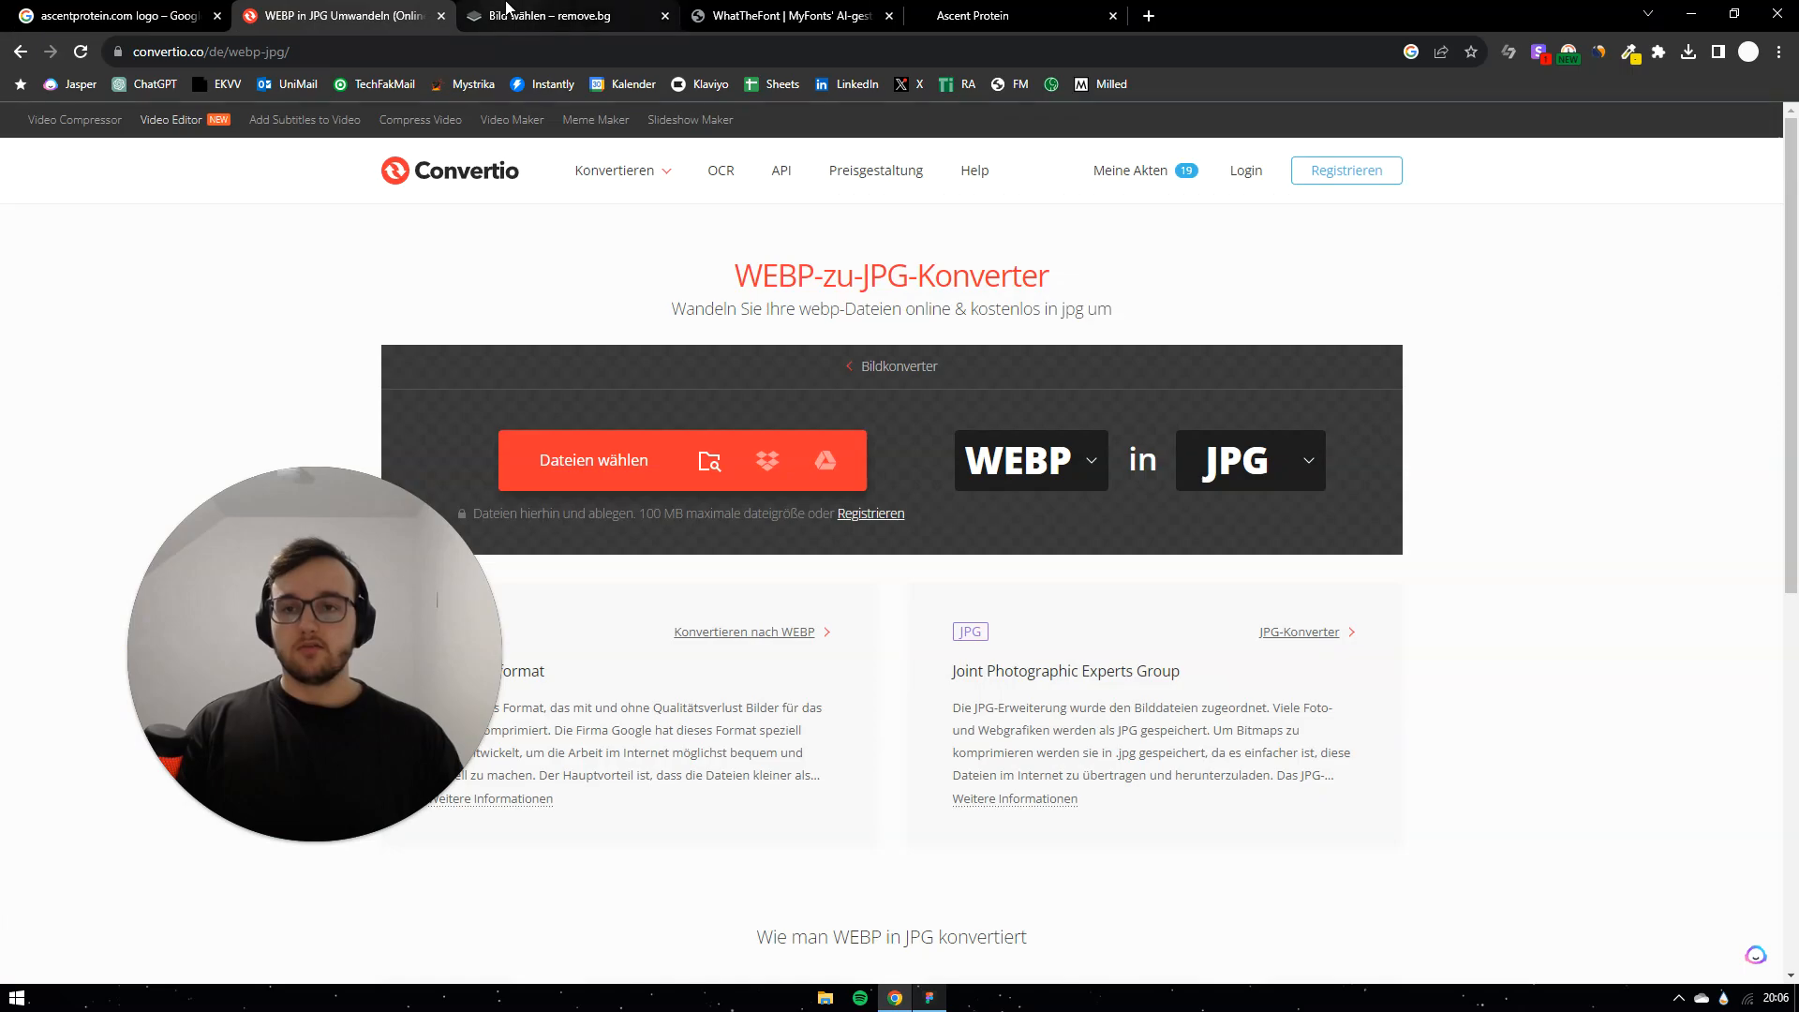
pyautogui.click(507, 11)
pyautogui.click(1047, 16)
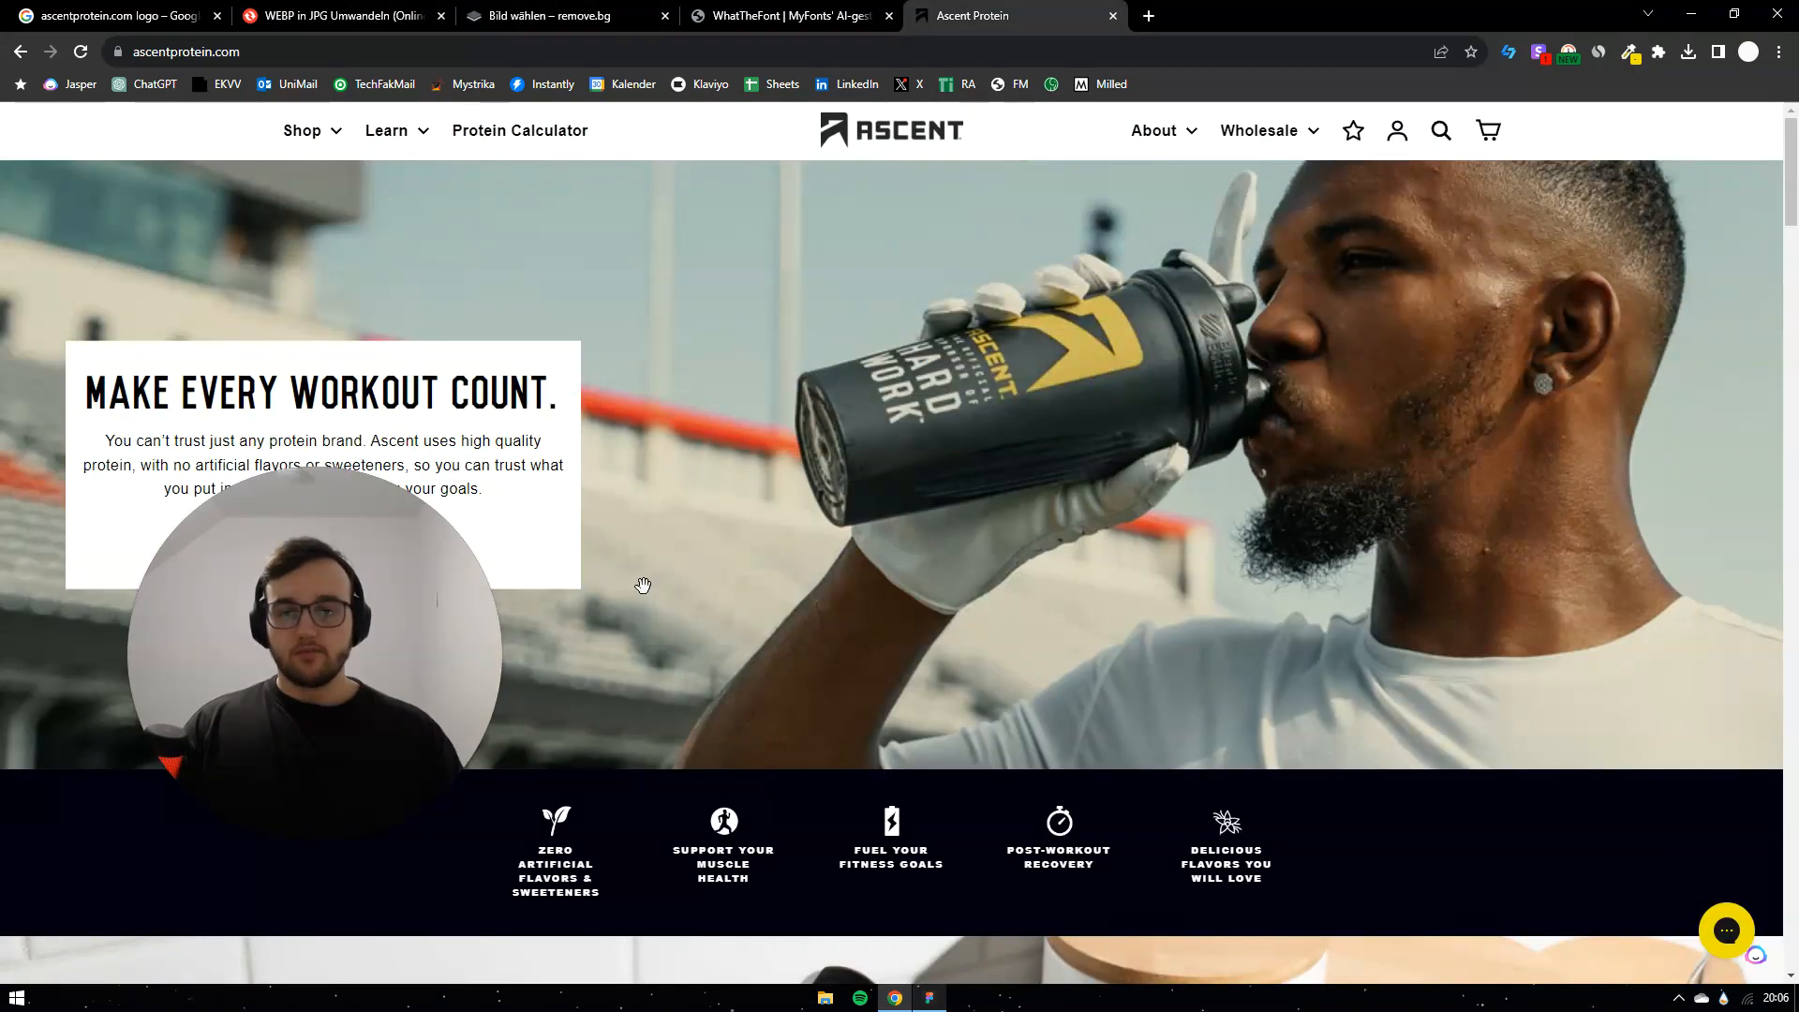
# Step: Capture the ASCENT logo with Snipping Tool
pyautogui.press('super')
pyautogui.write('snip')
pyautogui.press('Return')
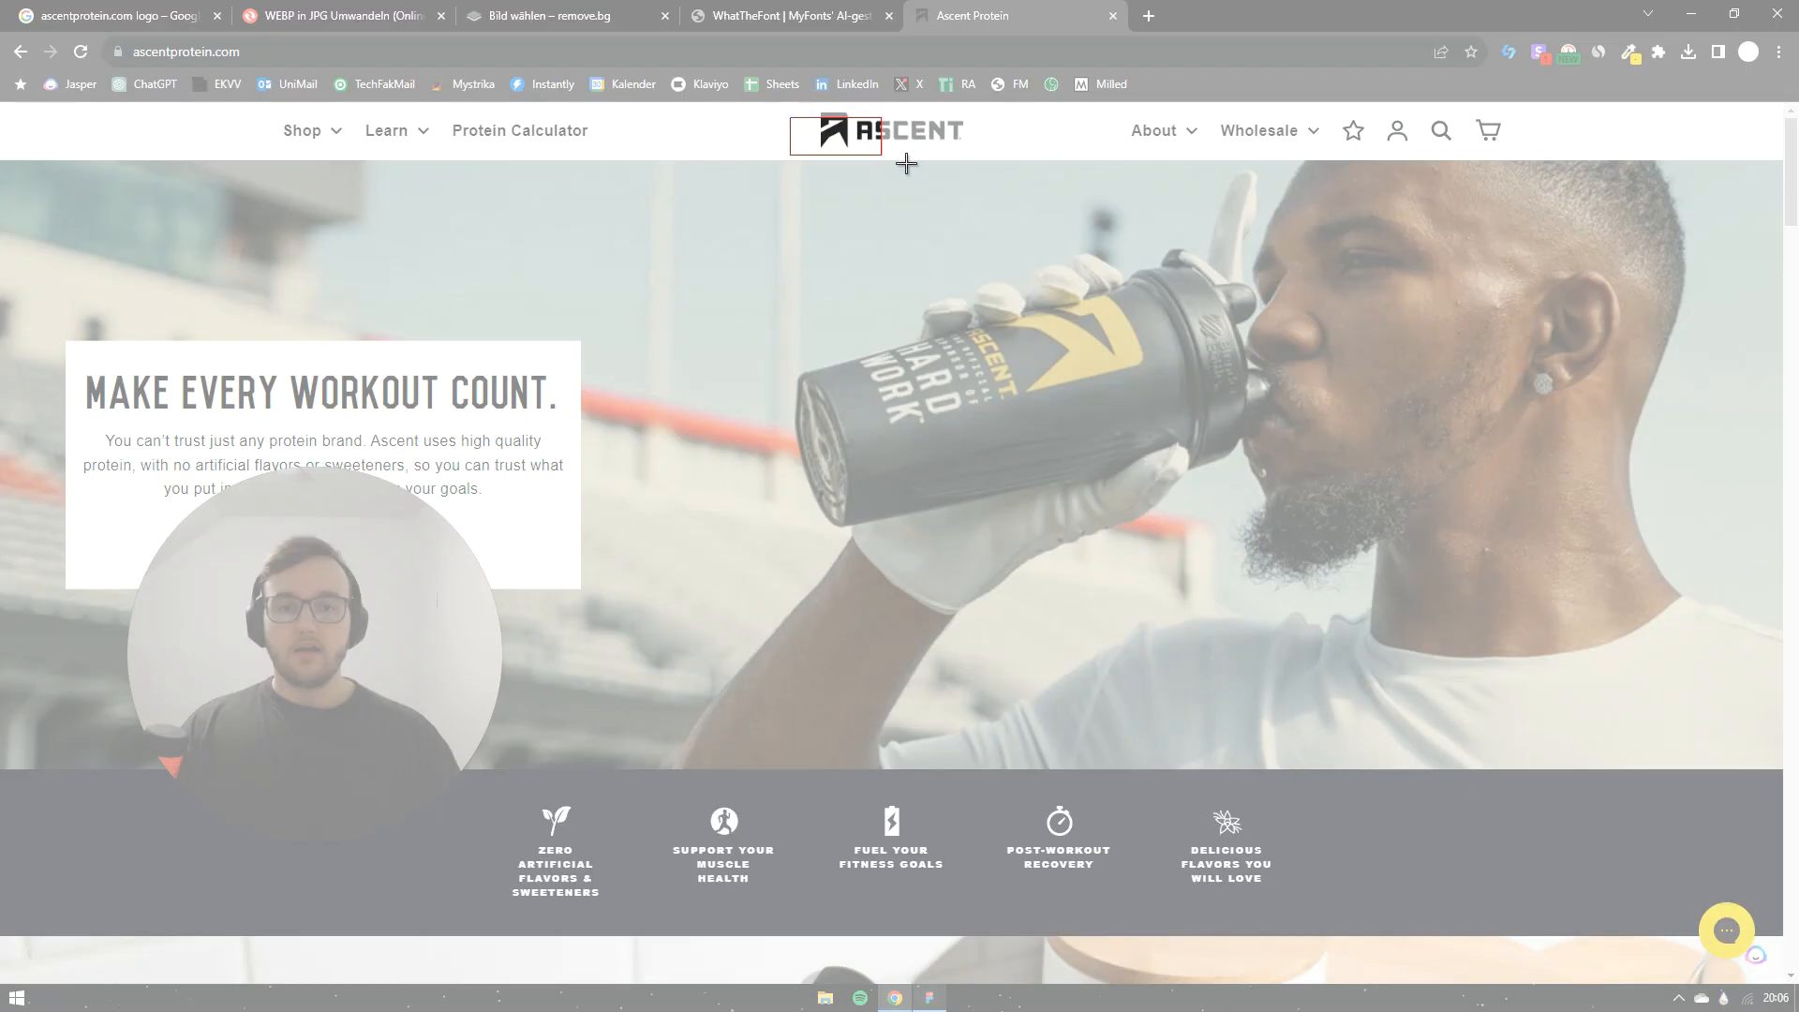
pyautogui.moveTo(906, 163); pyautogui.dragTo(998, 187)
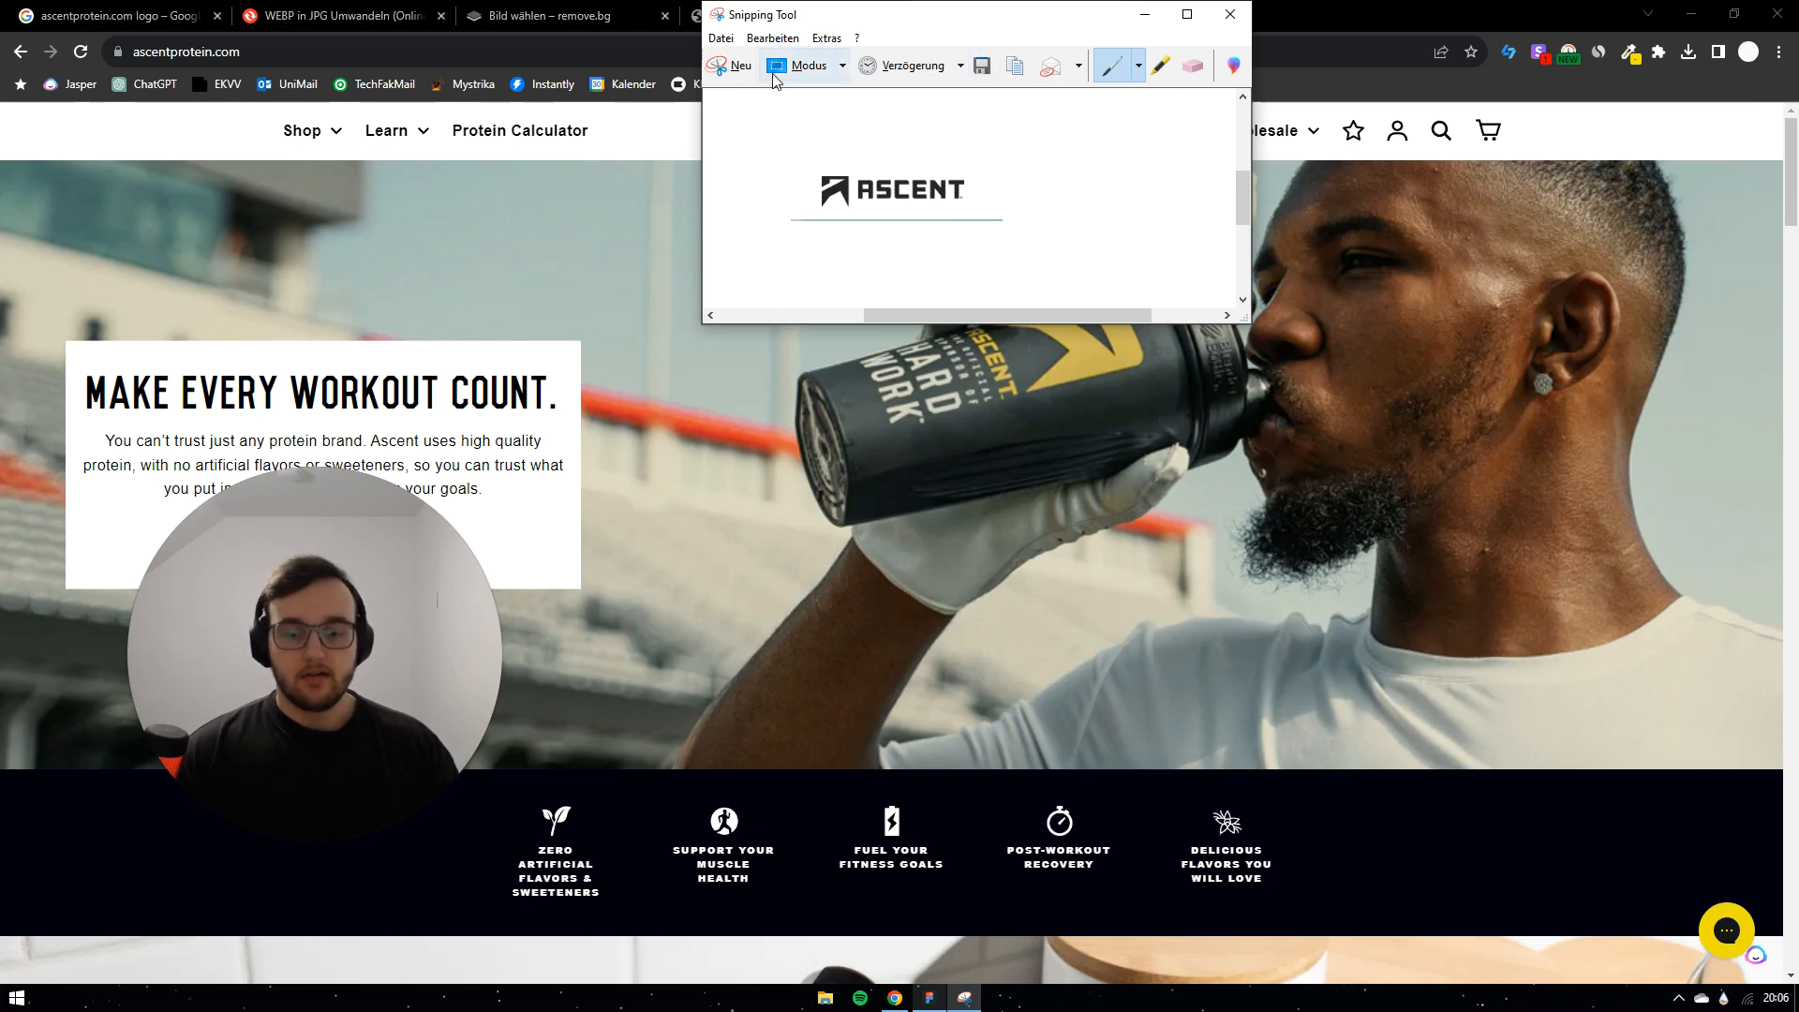
# Step: Paste the logo into WhatTheFont to identify its font (62 matches), then return to Figma
pyautogui.click(609, 15)
pyautogui.click(736, 11)
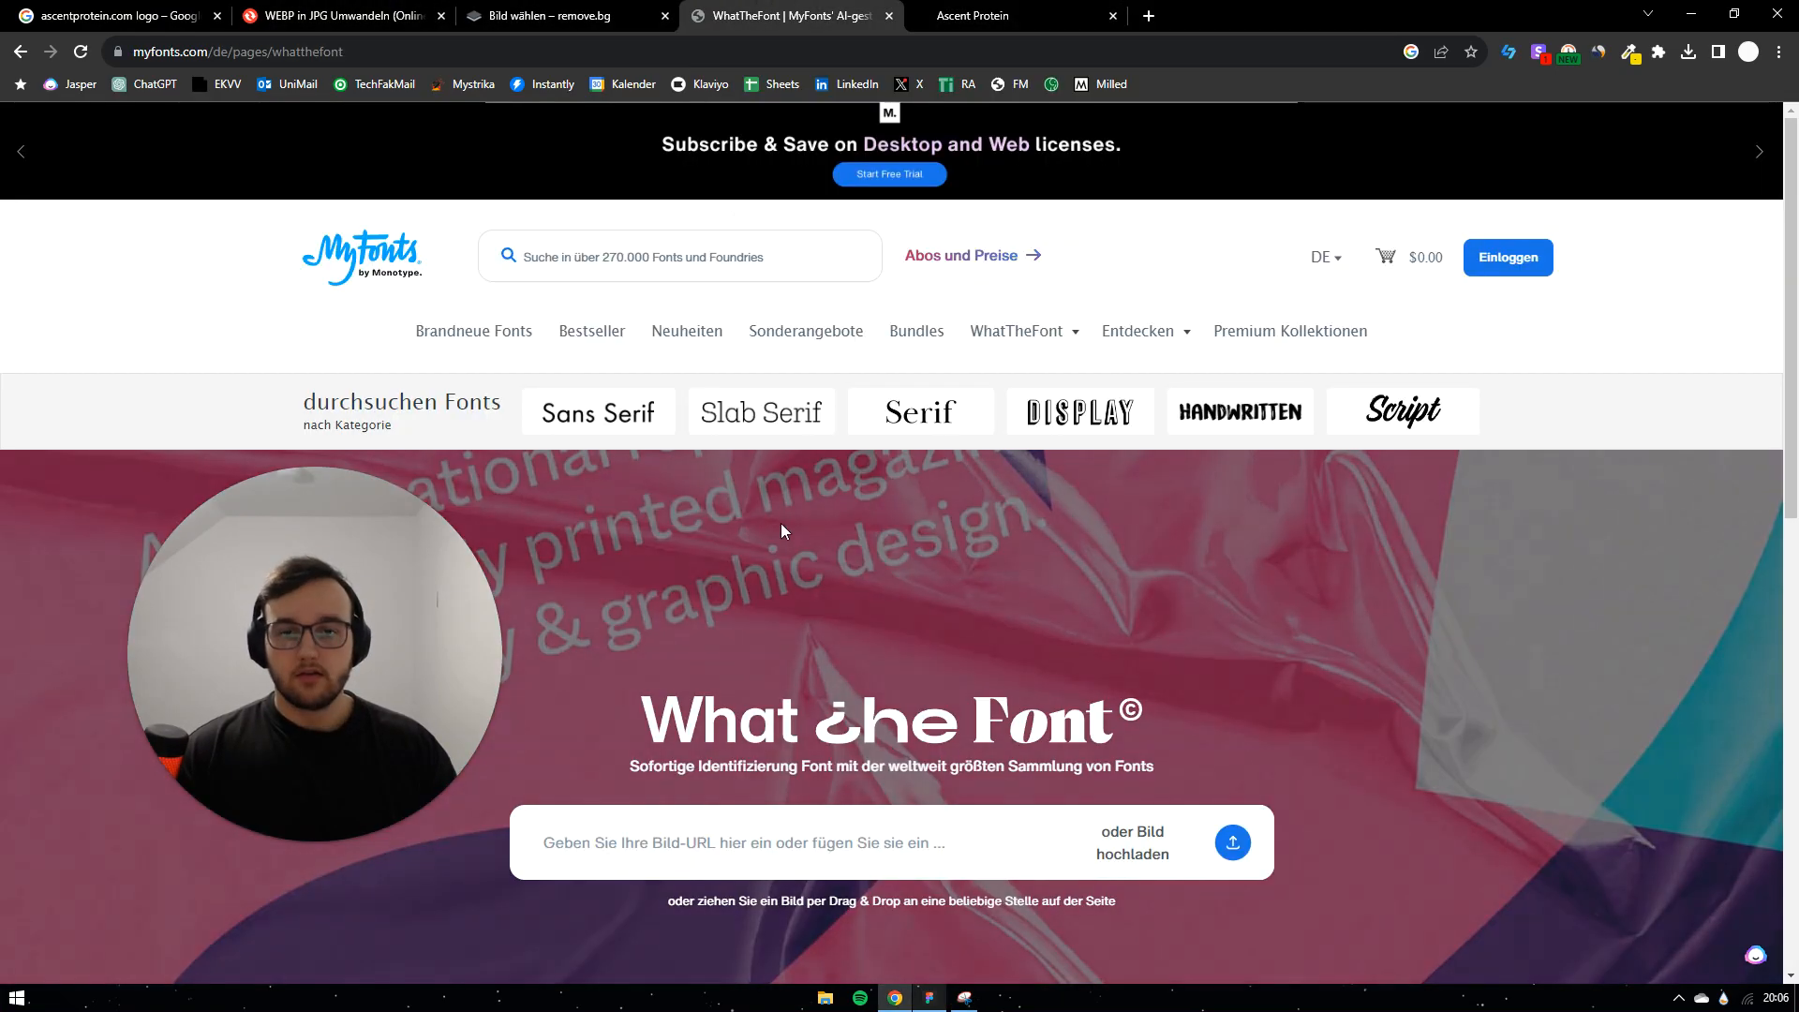
pyautogui.click(722, 839)
pyautogui.hotkey('ctrl', 'v')
pyautogui.click(1233, 848)
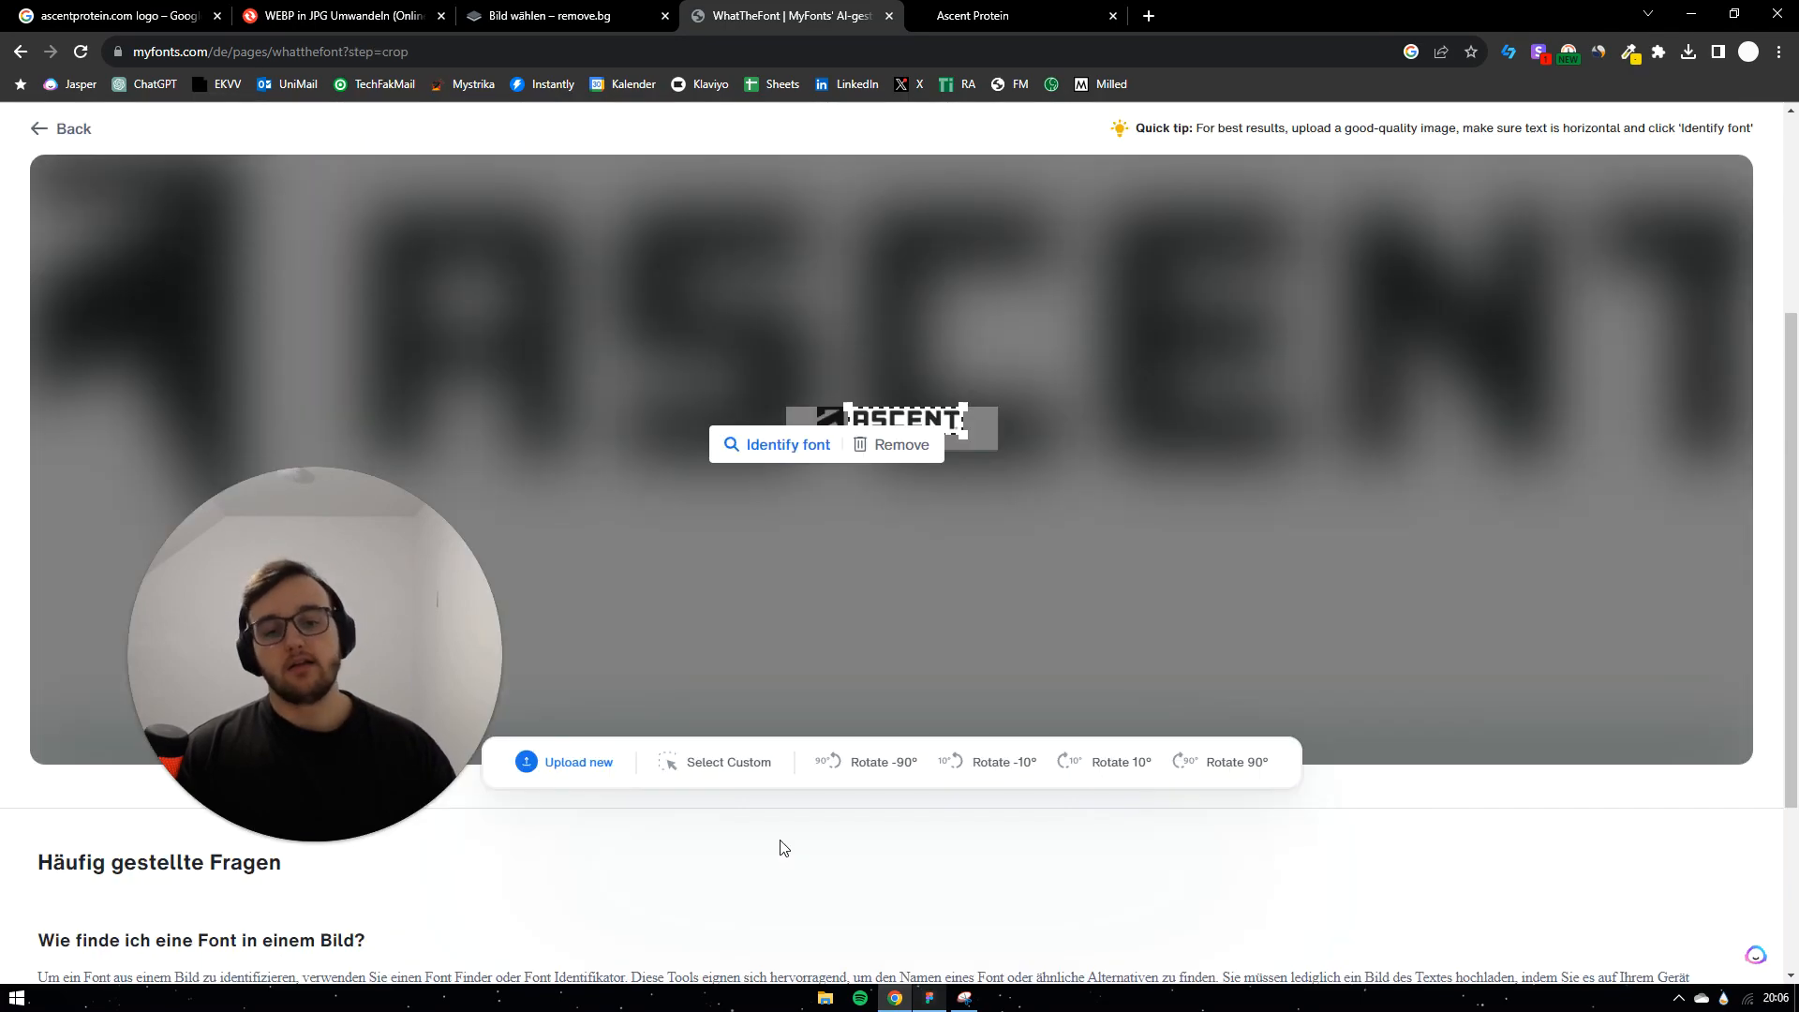
pyautogui.click(794, 464)
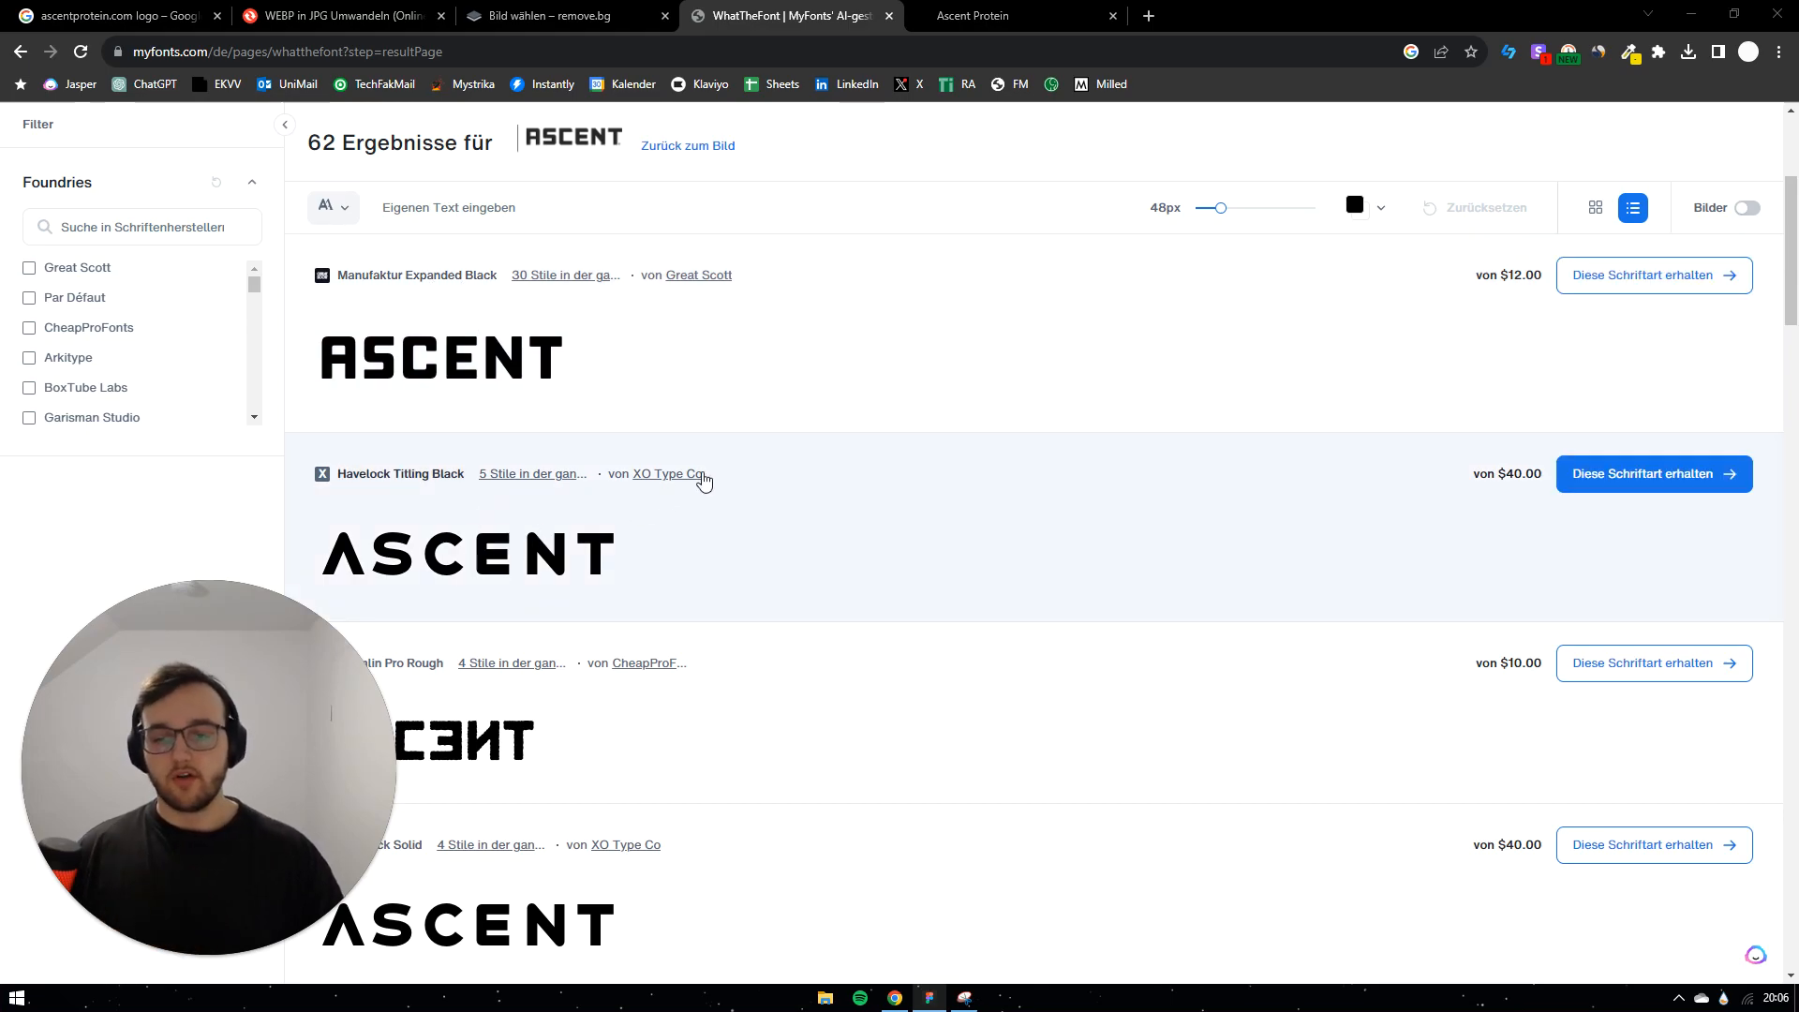
pyautogui.click(977, 18)
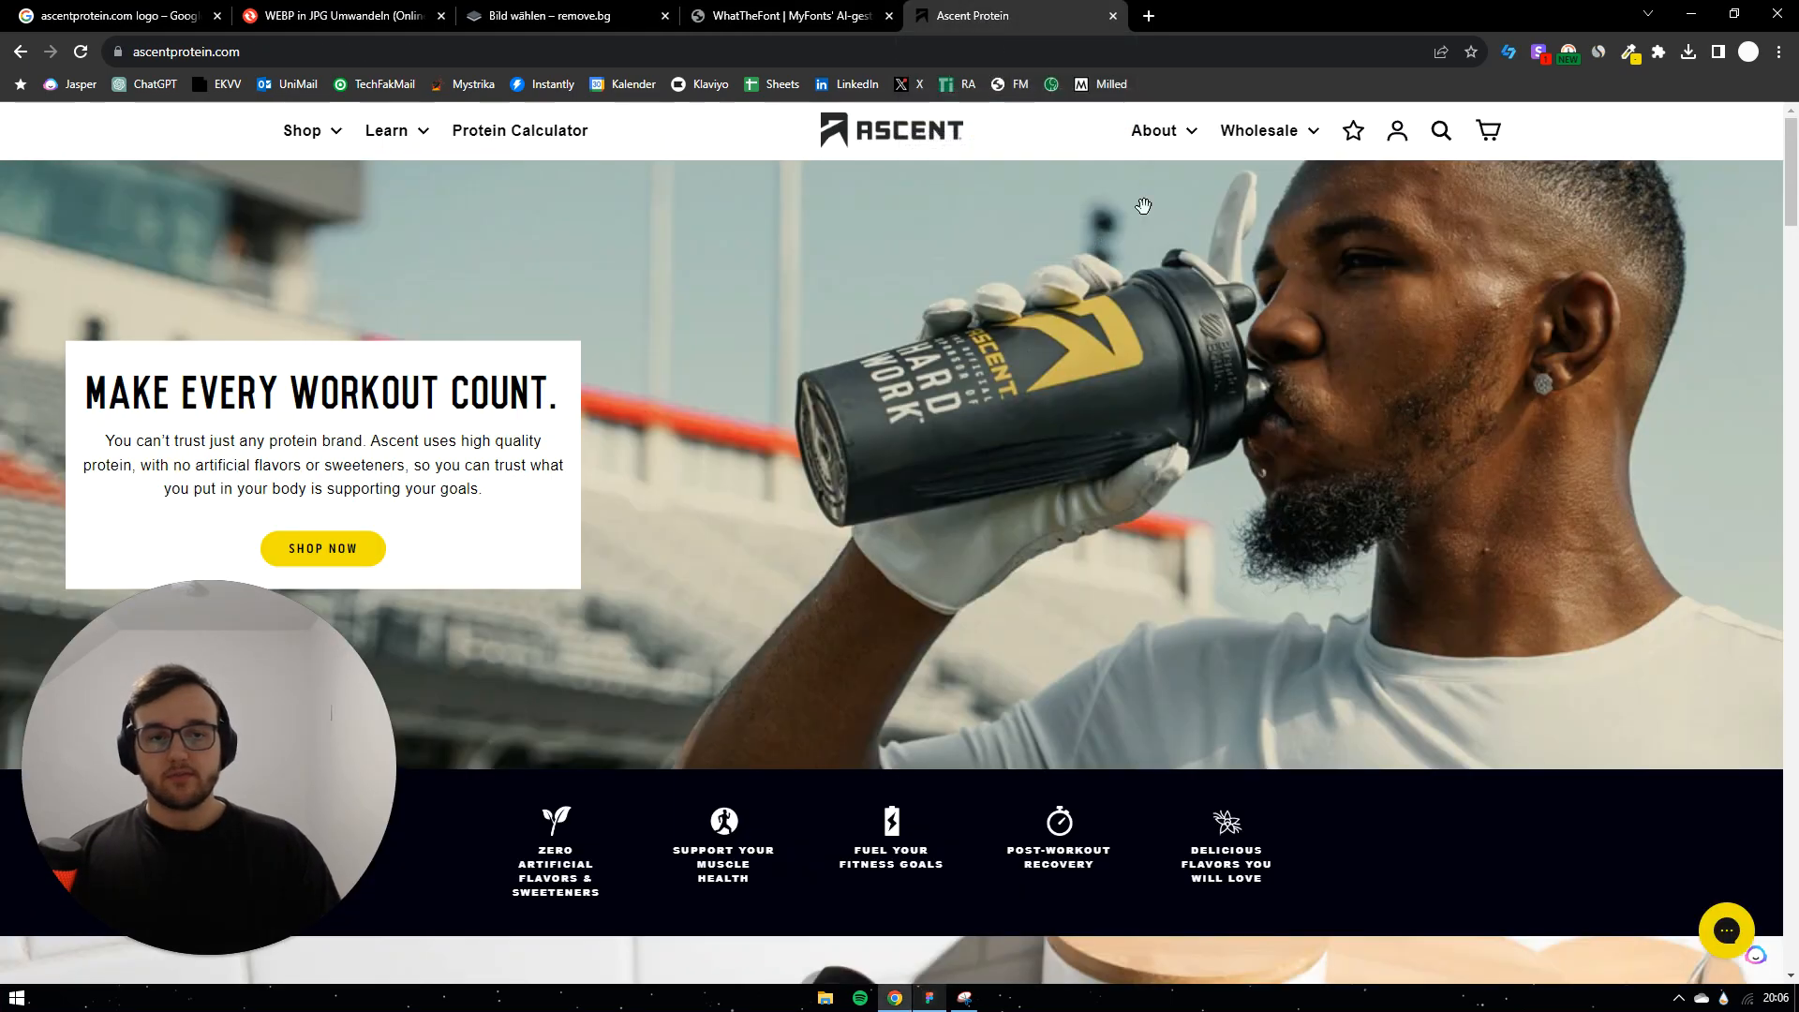
pyautogui.click(932, 1000)
pyautogui.scroll(2, 1008, 399)
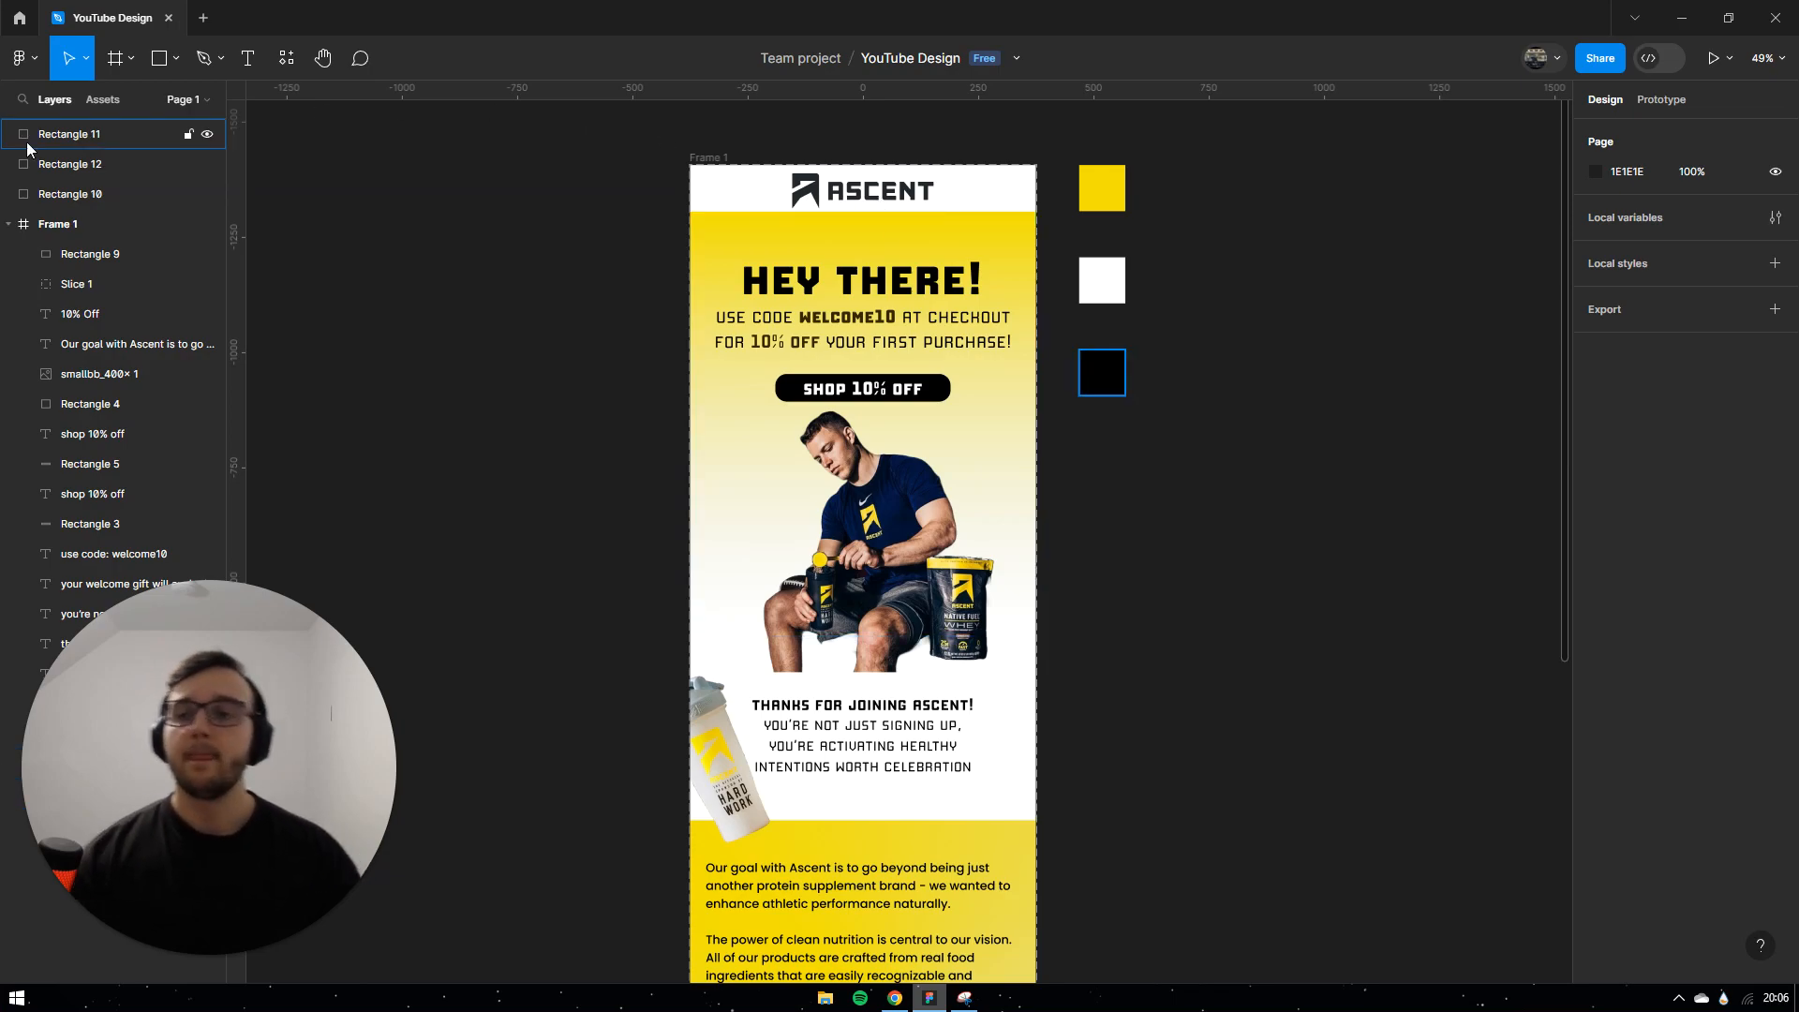
# Step: Draw a new frame right of Frame 1 and set its width to 750 (height 2831)
pyautogui.click(116, 59)
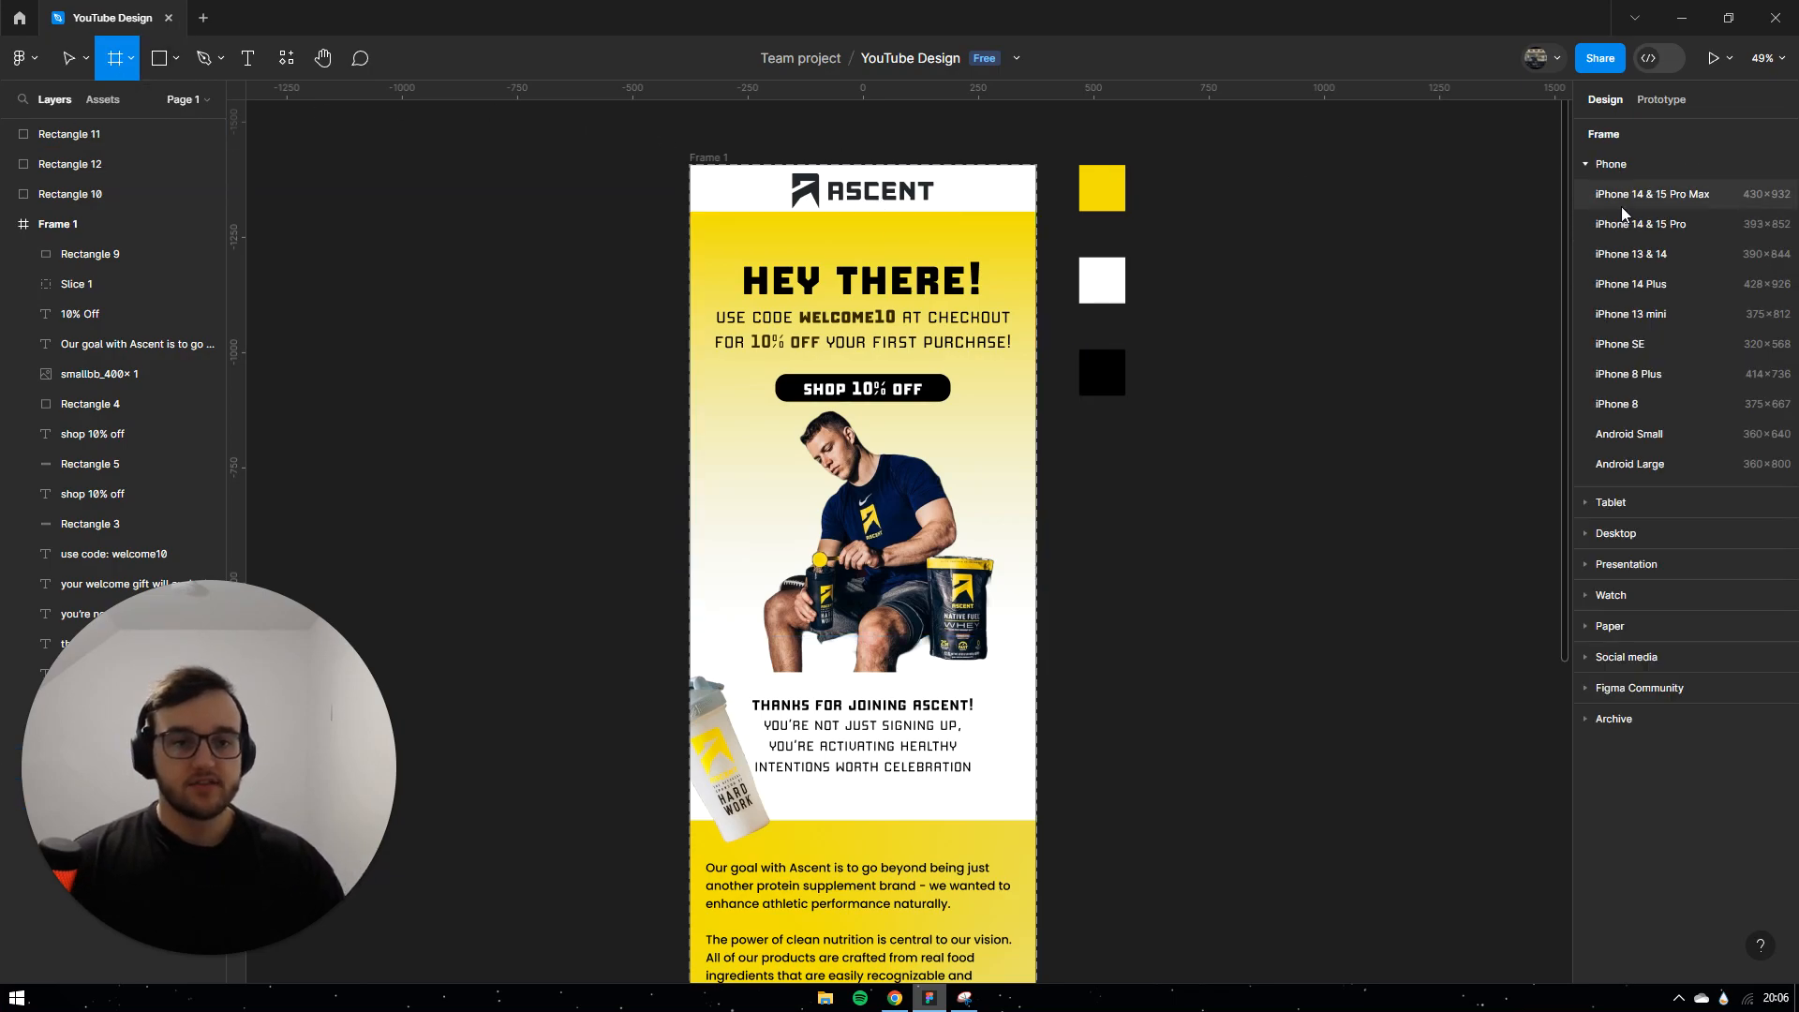
pyautogui.moveTo(1184, 165); pyautogui.dragTo(1510, 908)
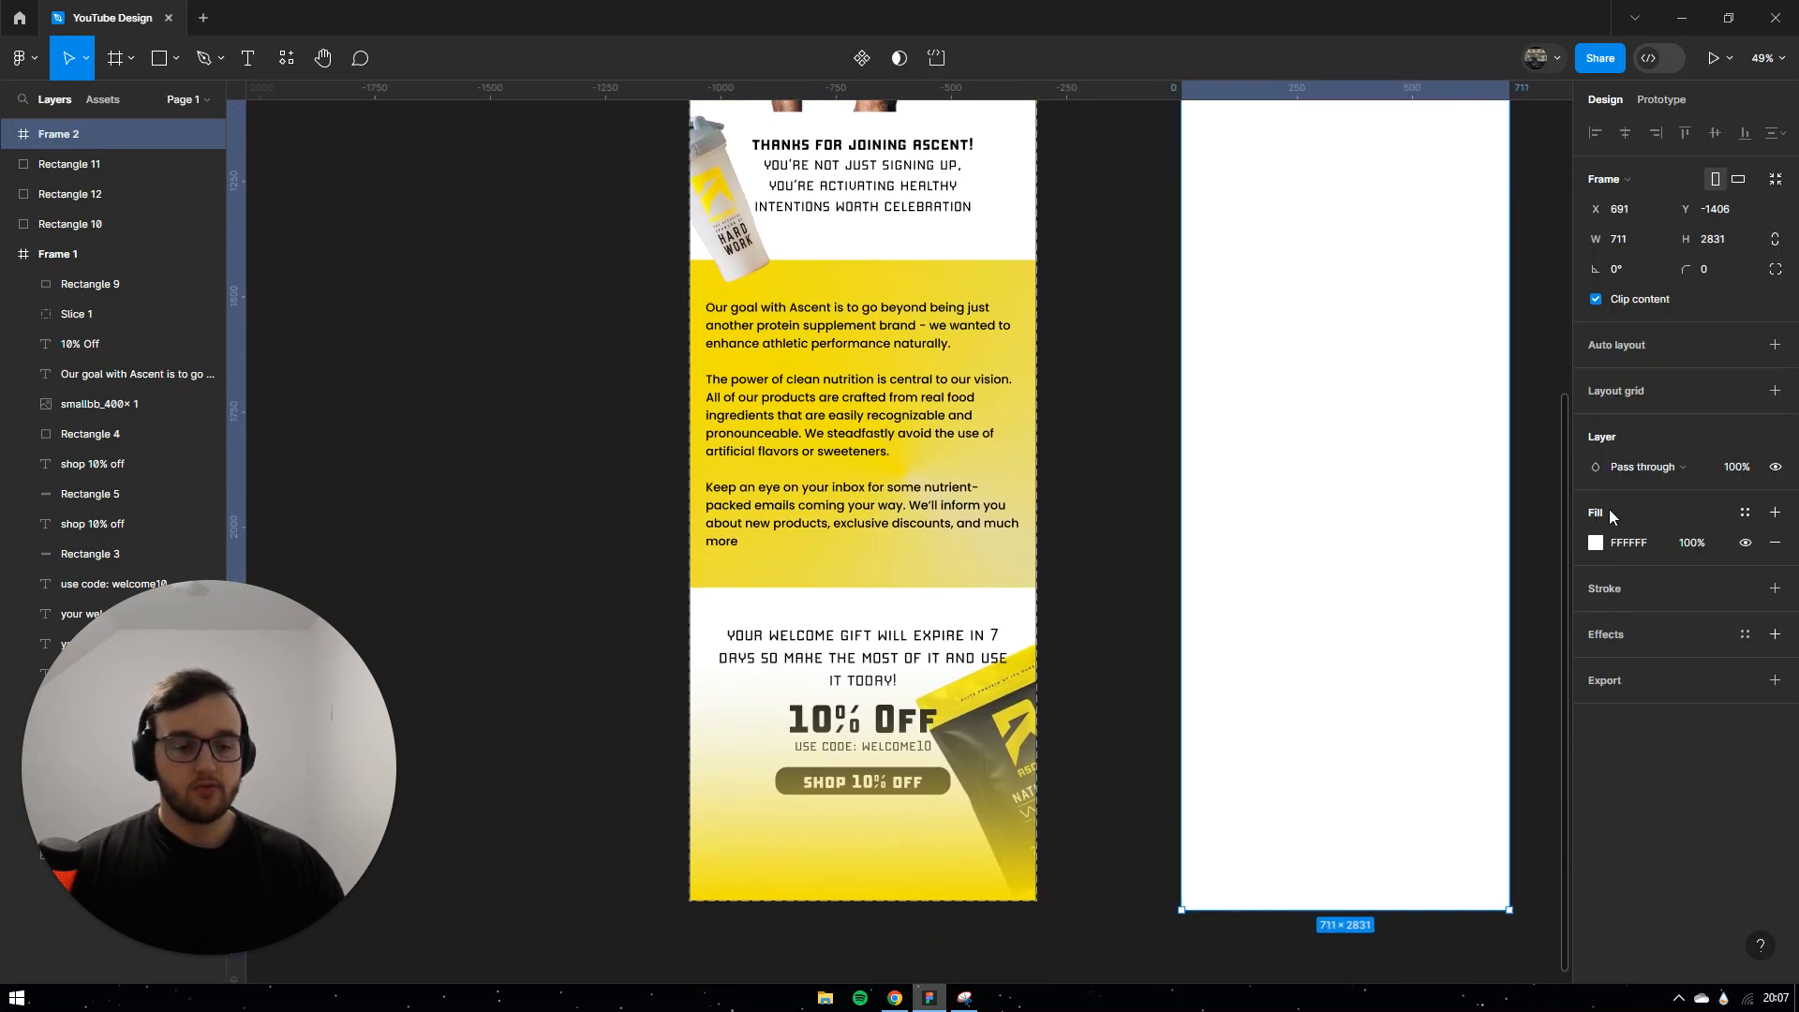
pyautogui.click(1644, 234)
pyautogui.write('750')
pyautogui.press('Return')
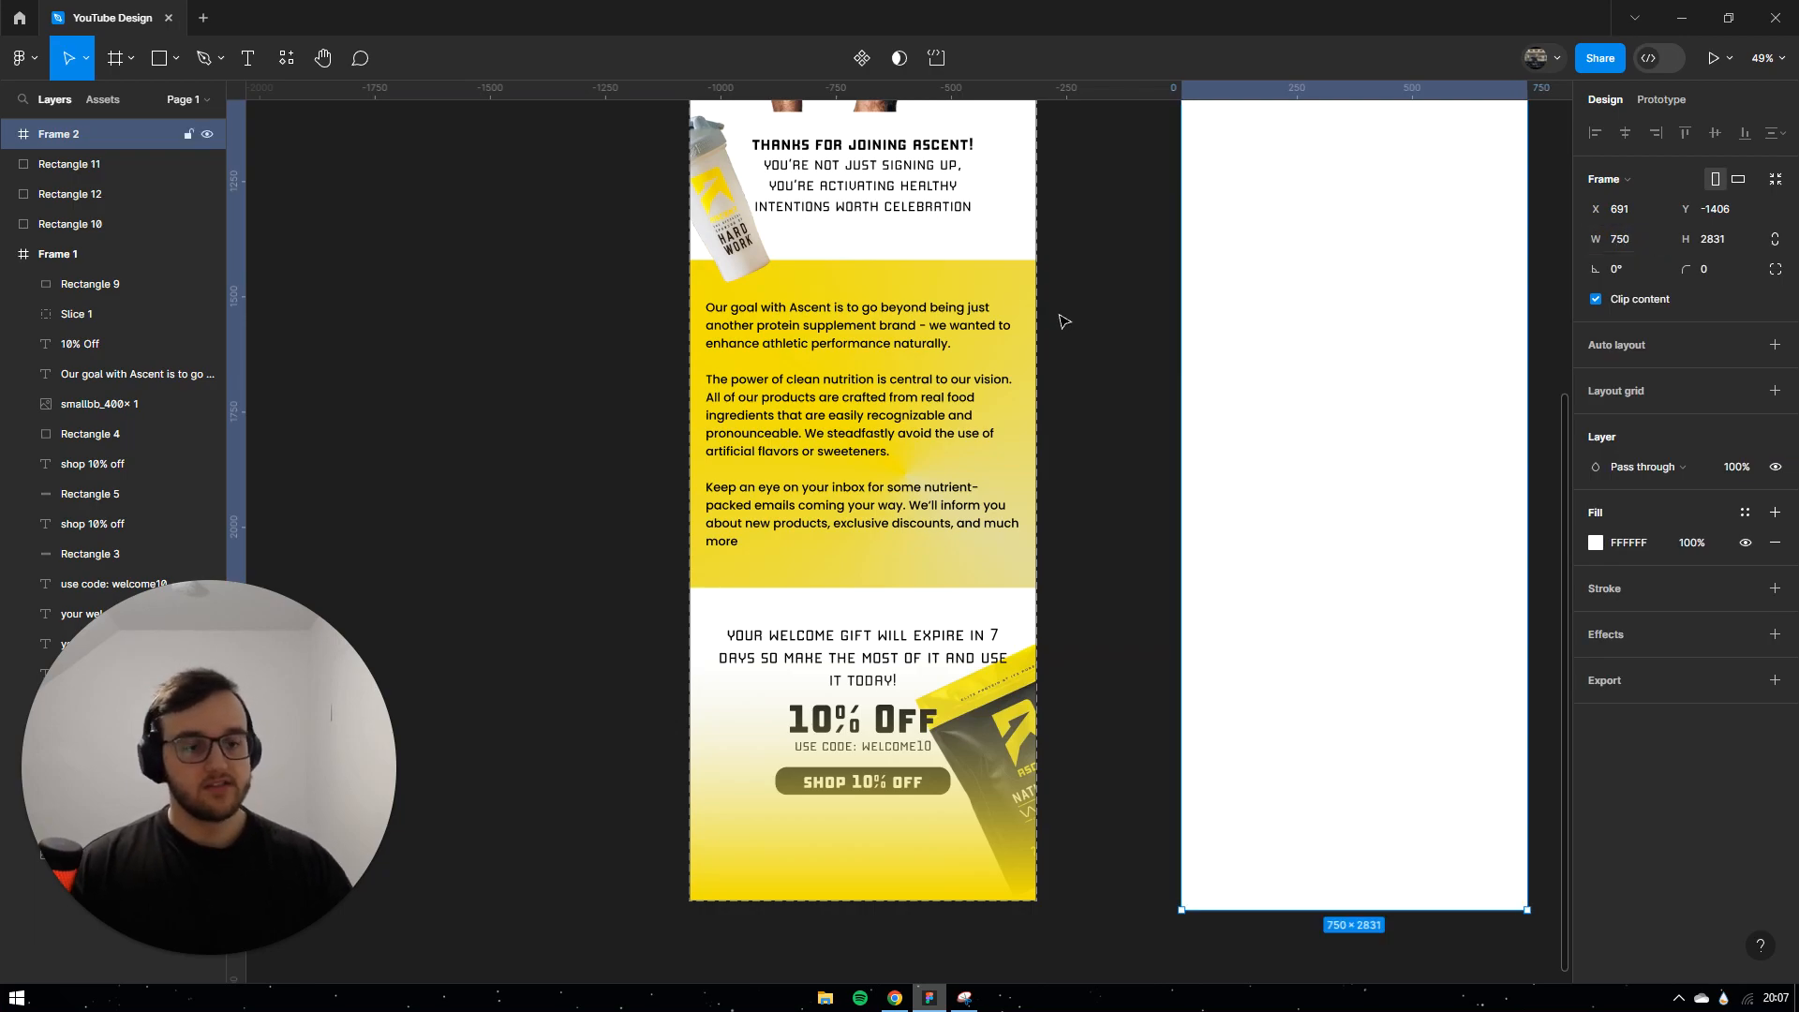
pyautogui.scroll(4, 1139, 402)
pyautogui.click(1139, 402)
pyautogui.scroll(2, 1109, 422)
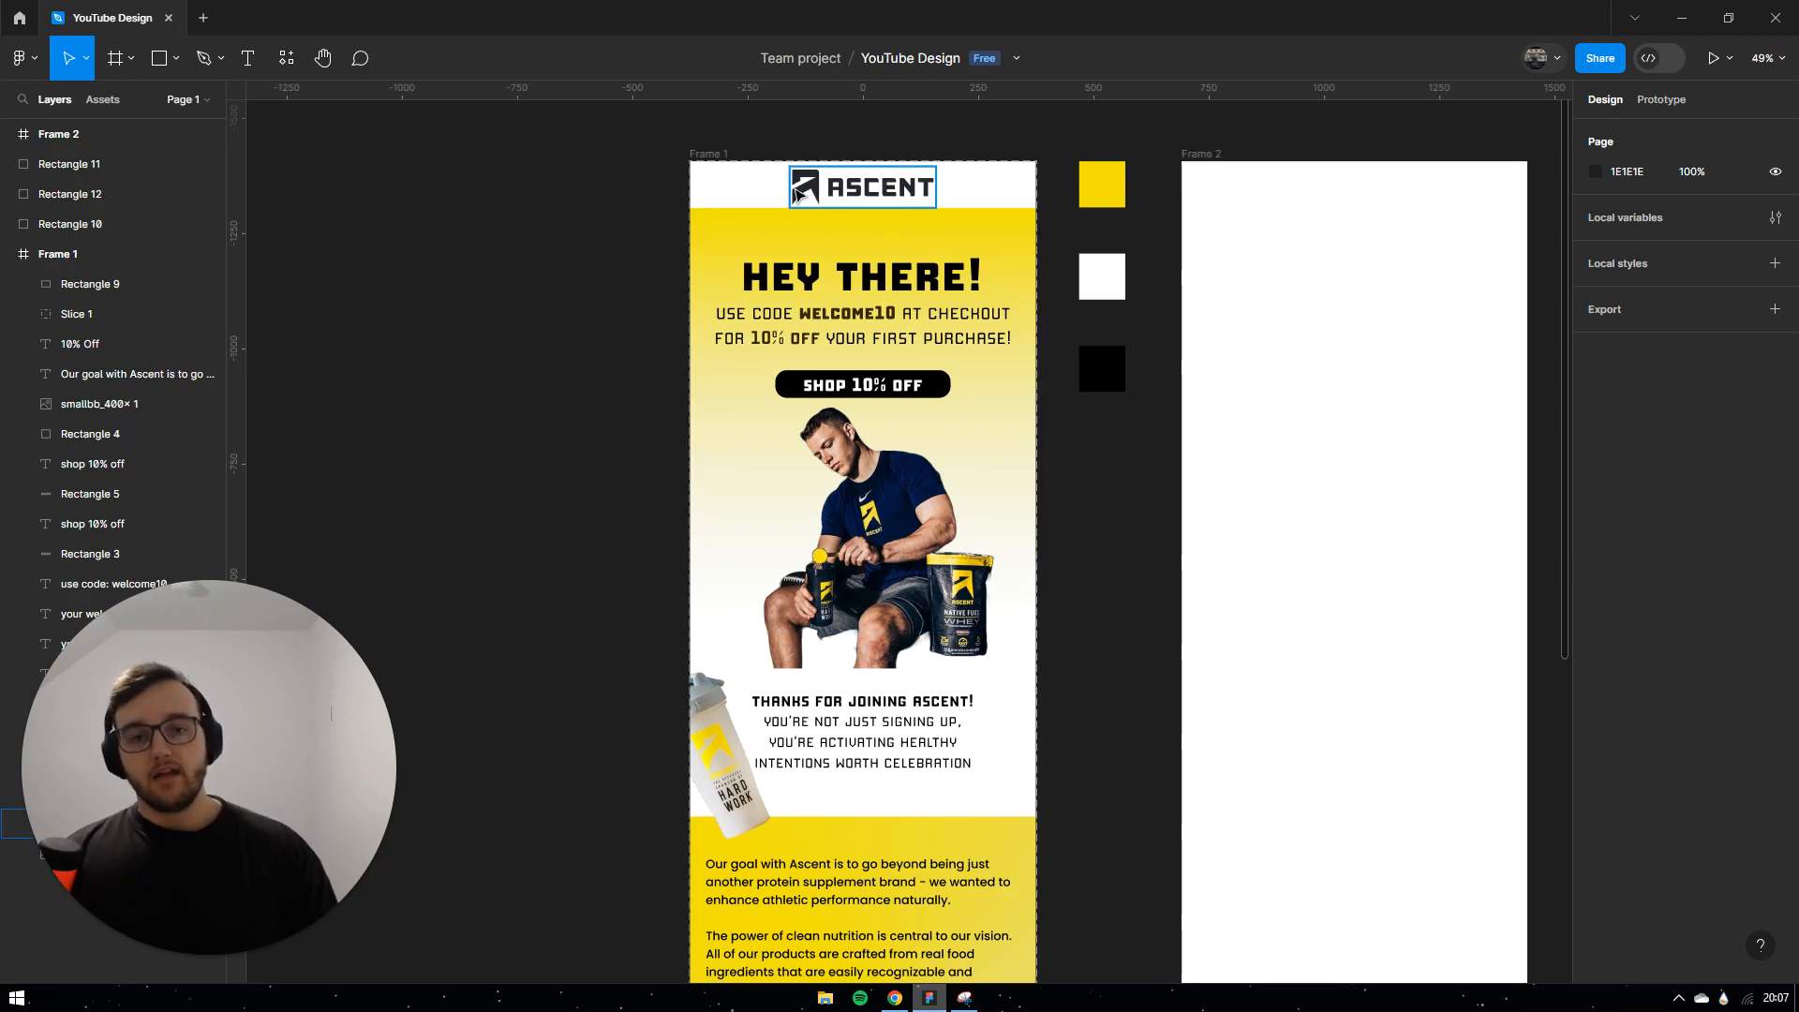
# Step: Duplicate the ASCENT logo from the first email into the top of Frame 2
pyautogui.click(883, 189)
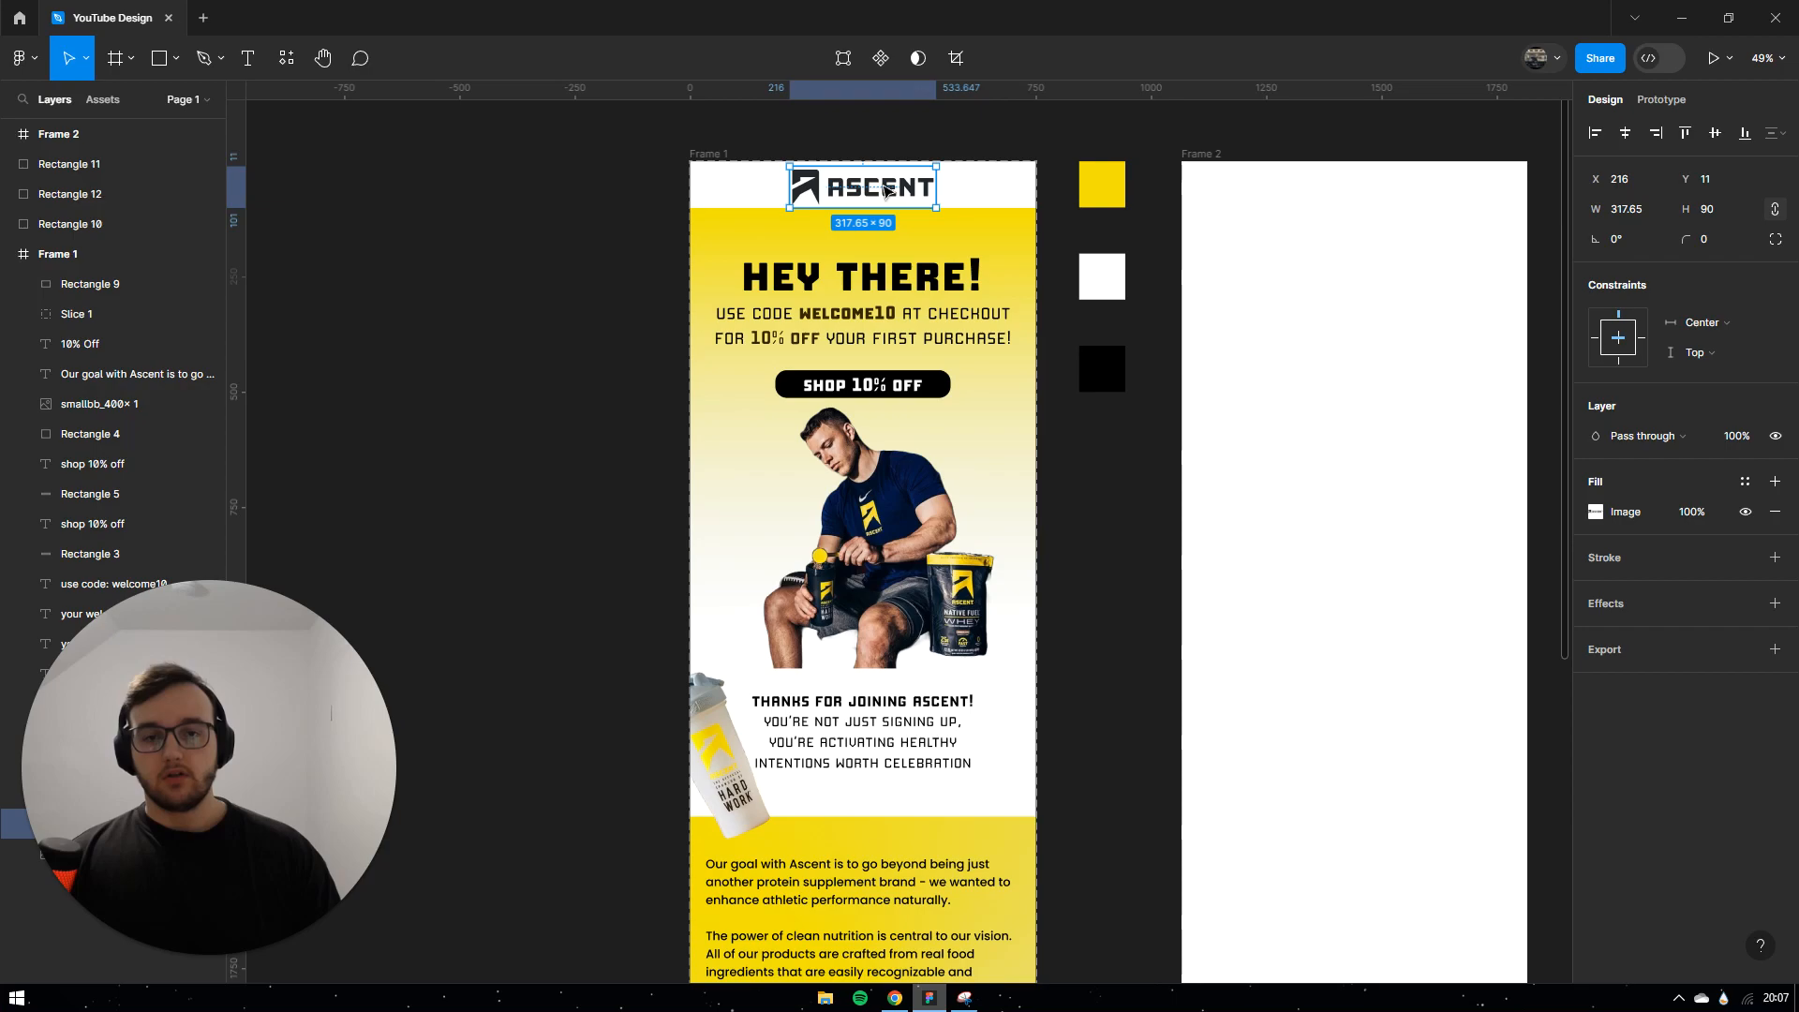
pyautogui.keyDown('alt'); pyautogui.moveTo(887, 191); pyautogui.dragTo(1378, 191); pyautogui.keyUp('alt')
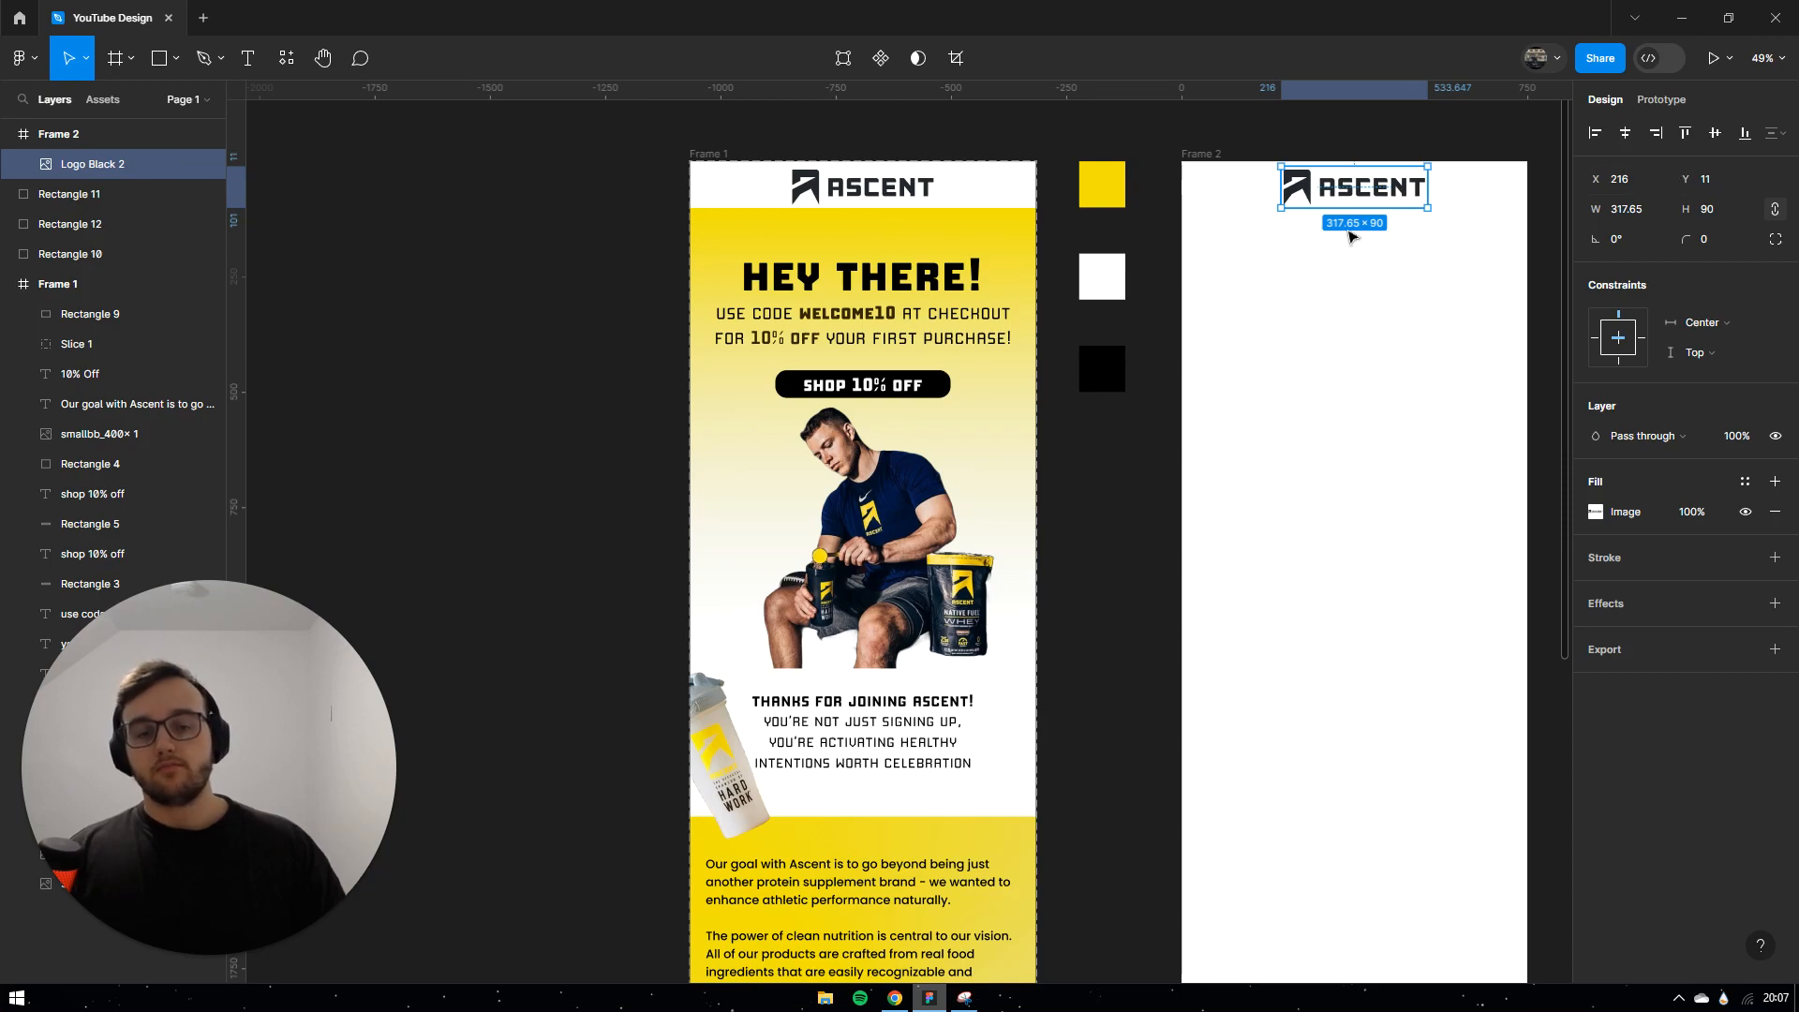
pyautogui.click(1429, 310)
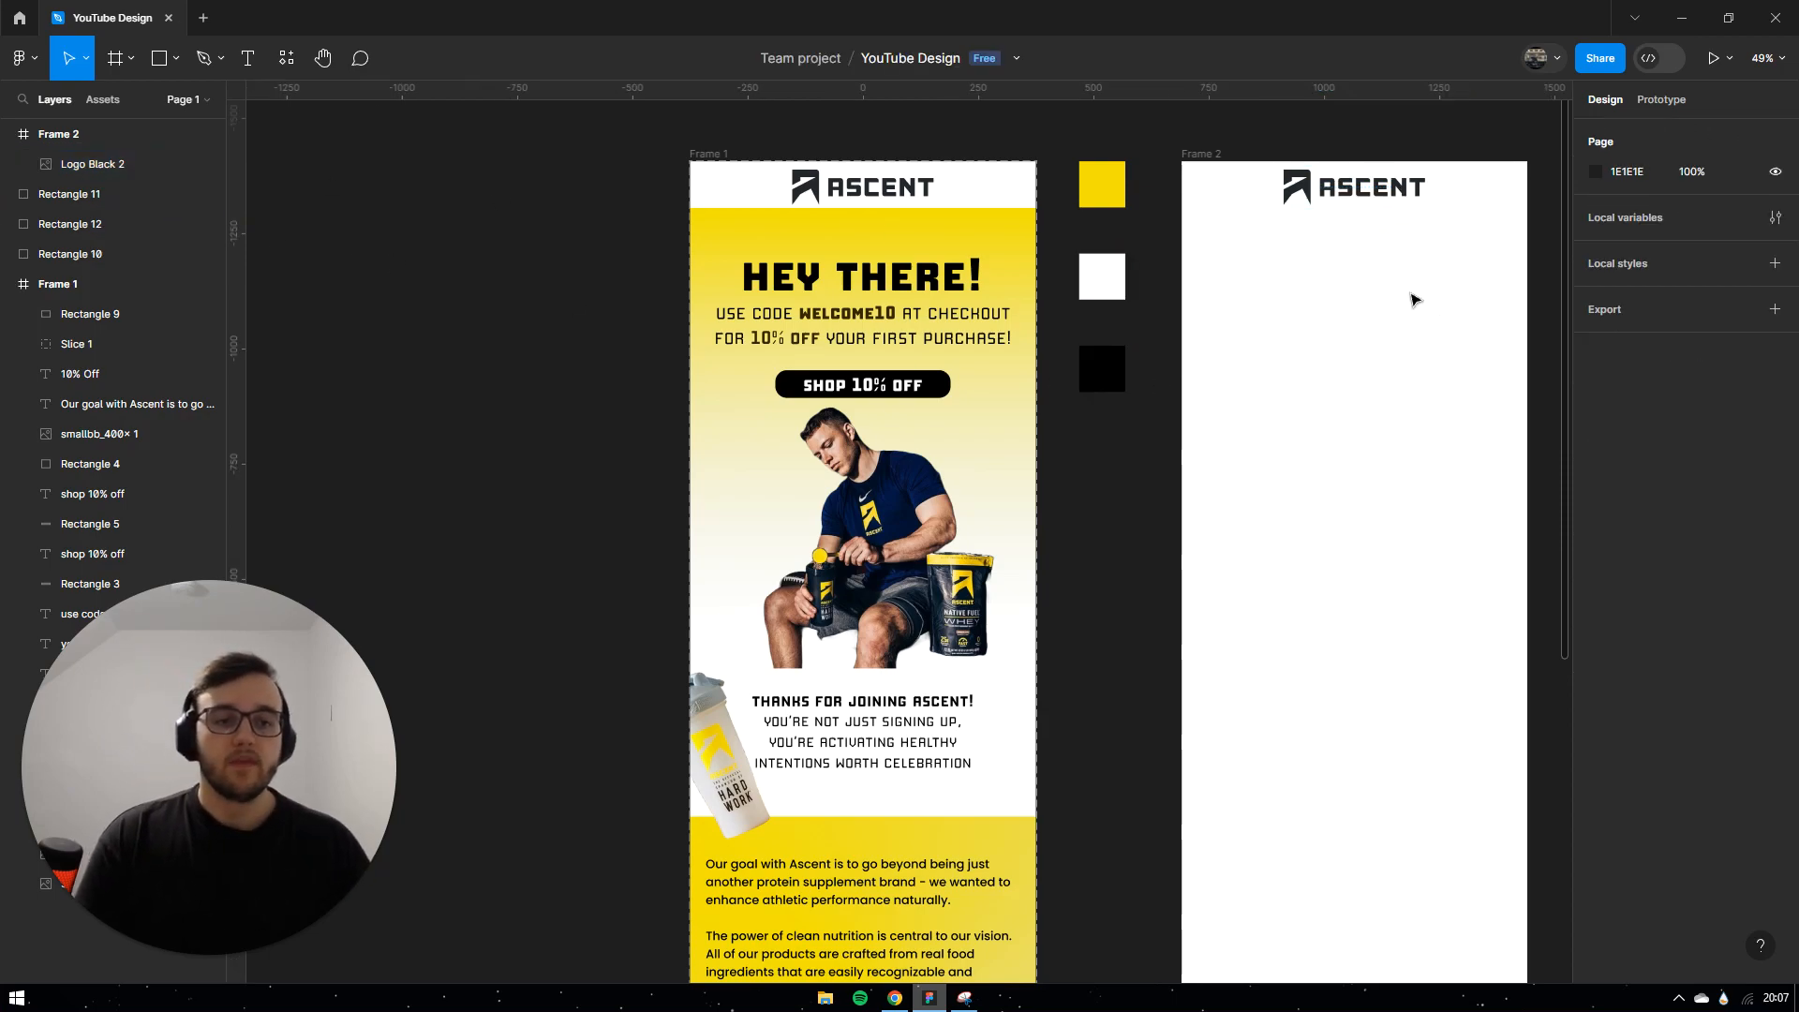
pyautogui.click(1326, 200)
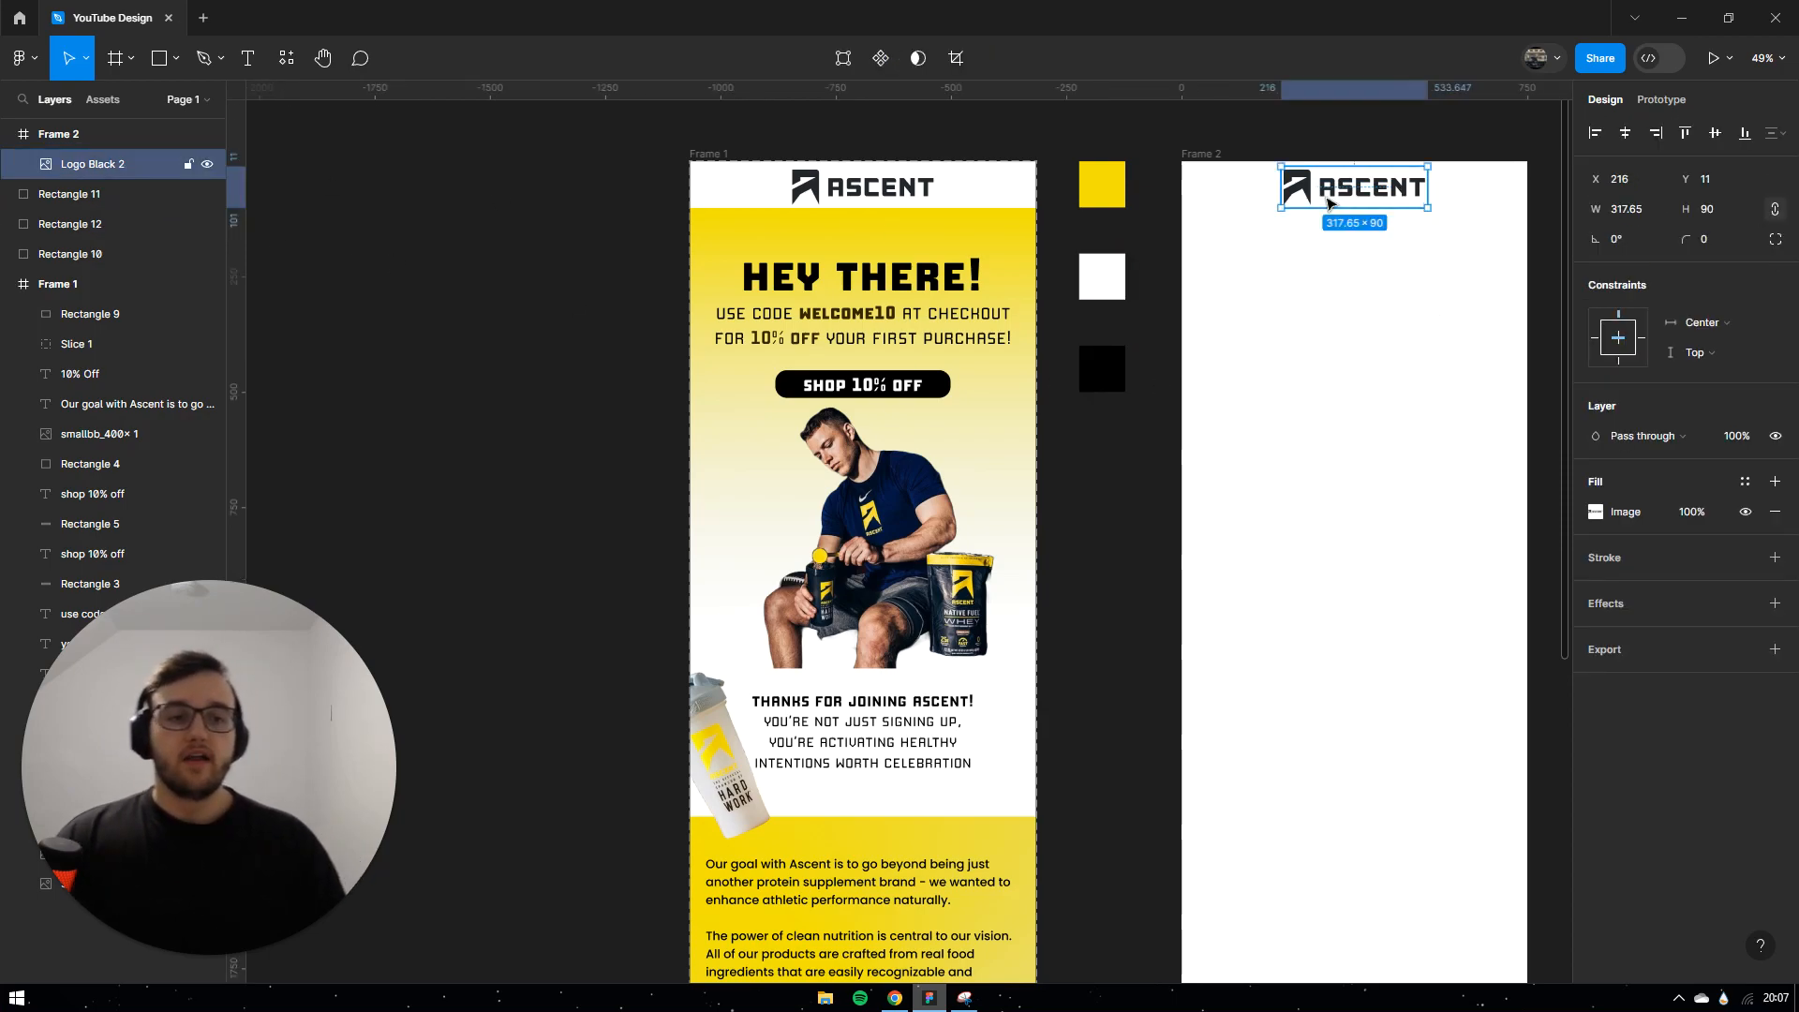
# Step: Centre the copied logo horizontally and set its Y position to 11
pyautogui.click(1625, 138)
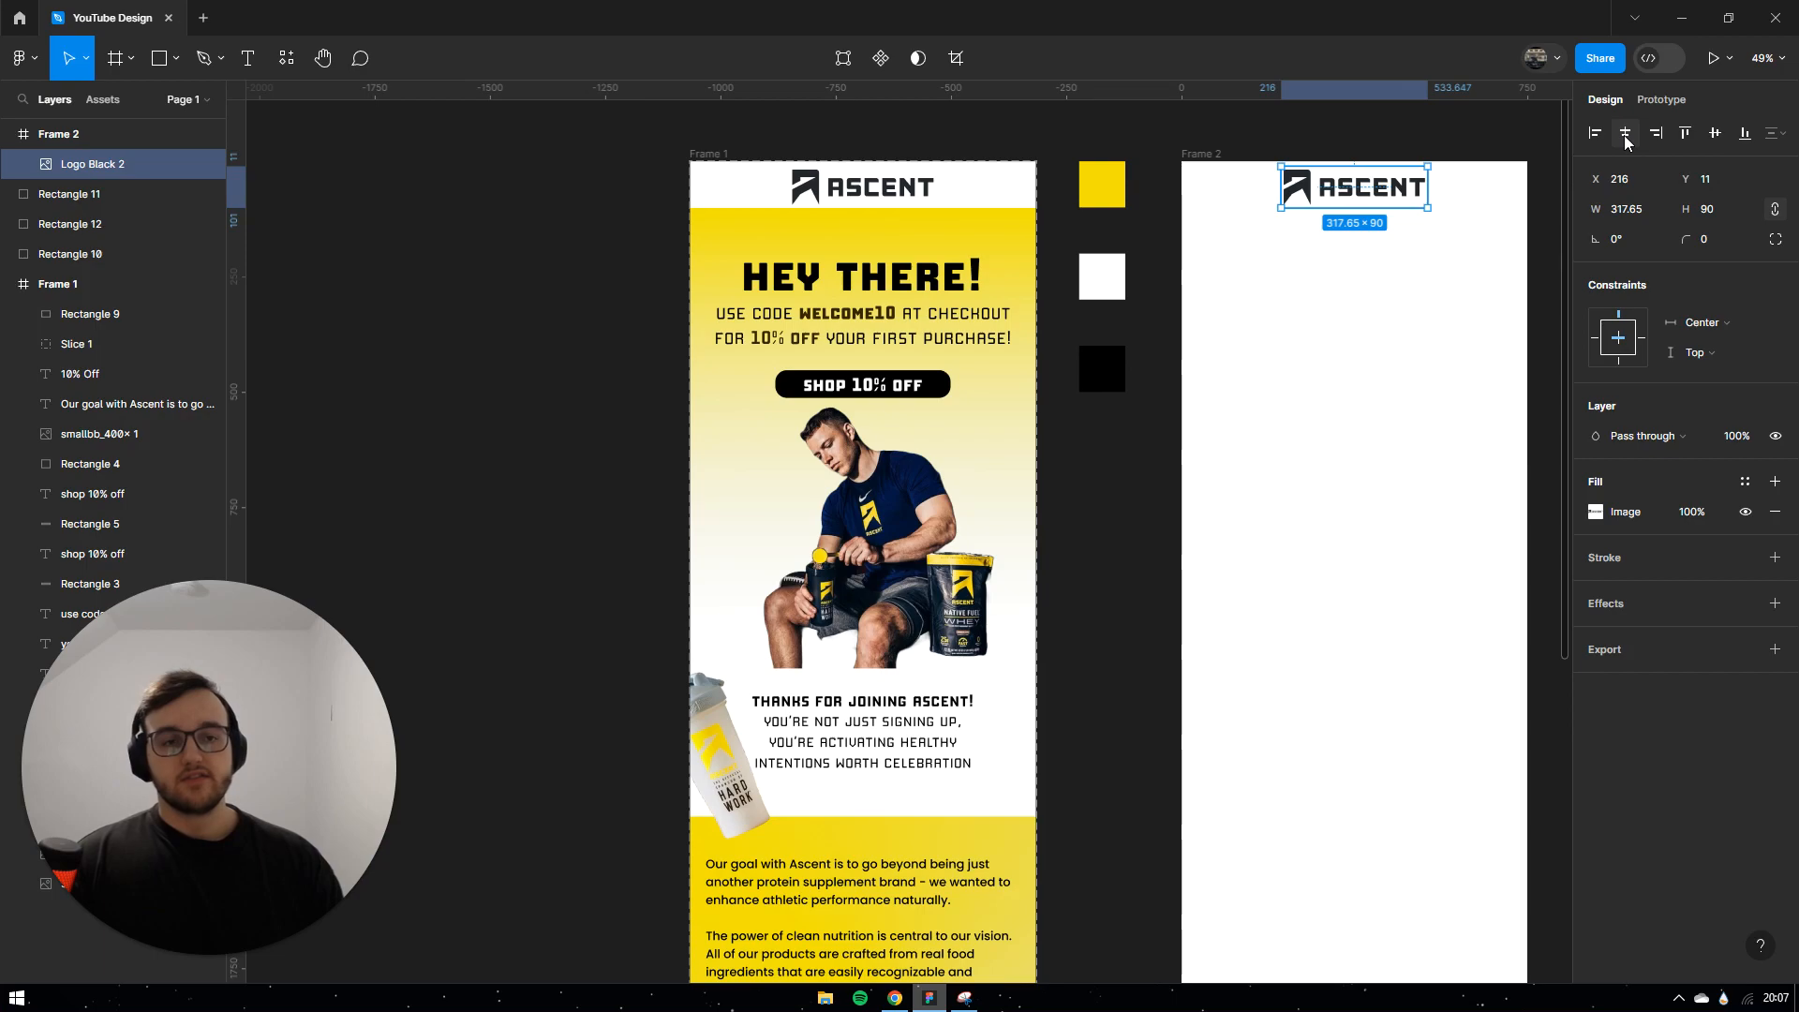
pyautogui.moveTo(1345, 200); pyautogui.dragTo(1284, 203)
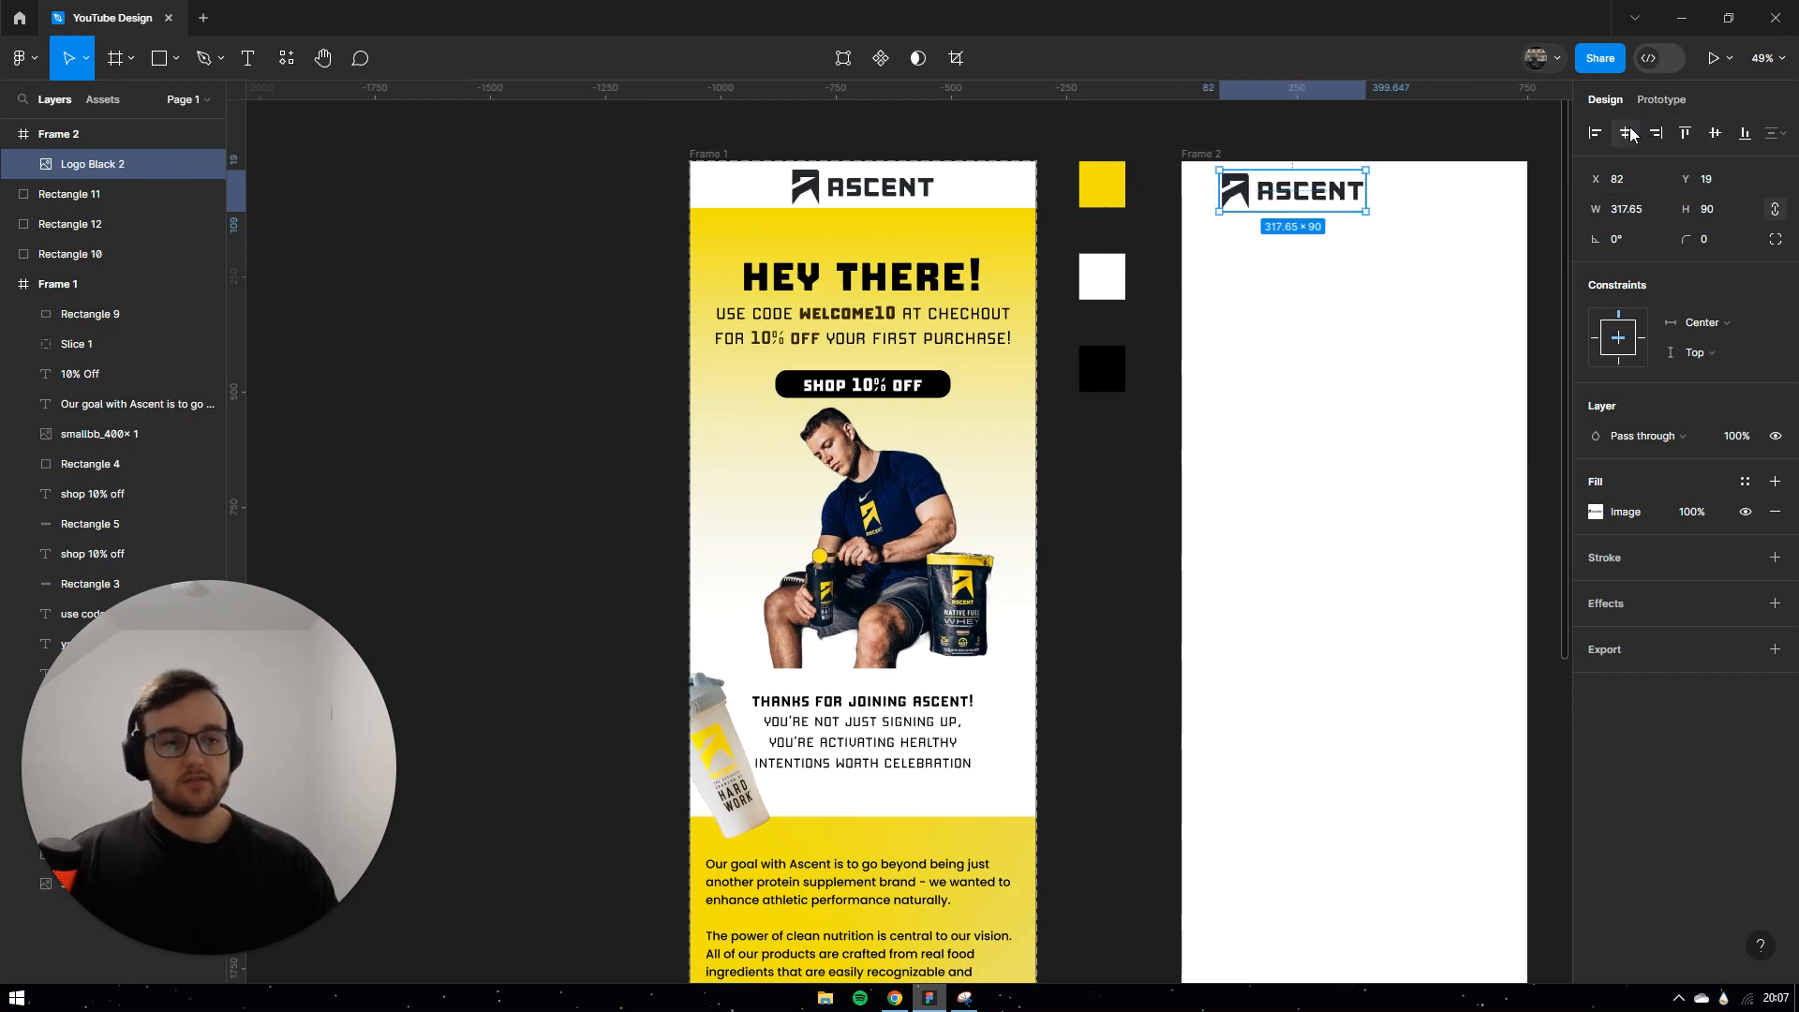
pyautogui.click(1625, 133)
pyautogui.click(1345, 228)
pyautogui.click(1347, 199)
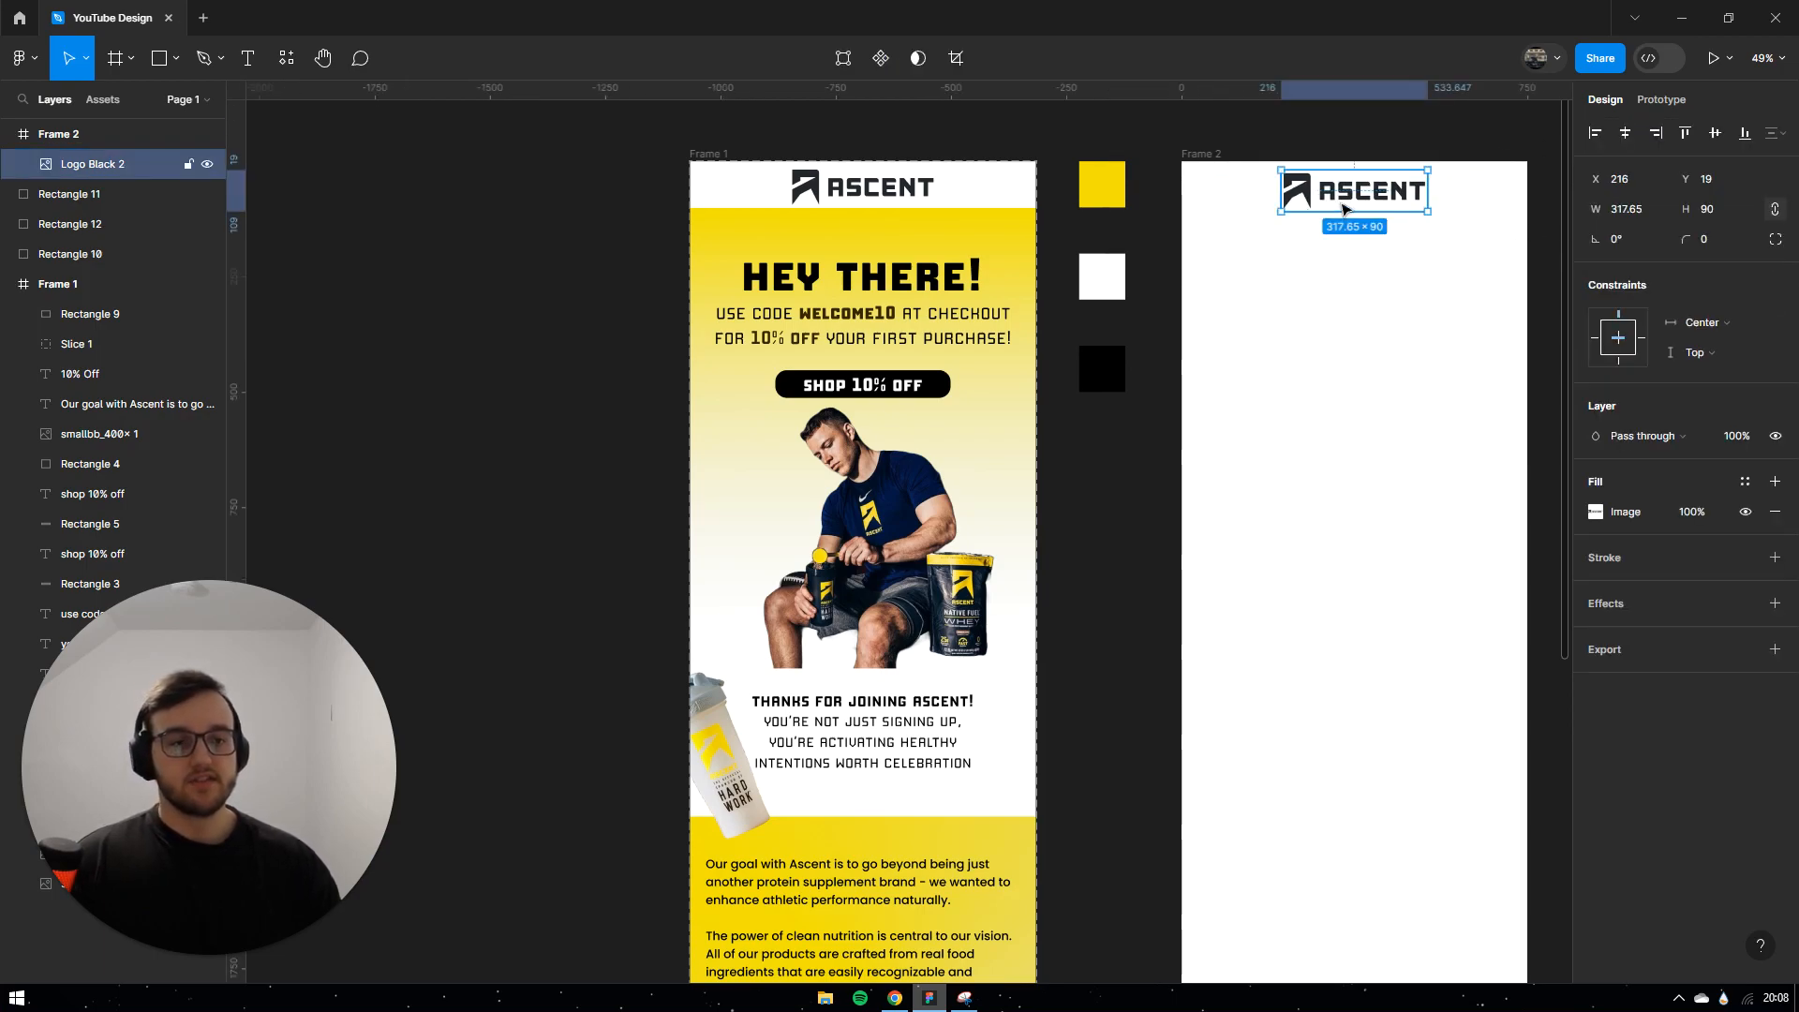
pyautogui.click(1722, 187)
pyautogui.press('Return')
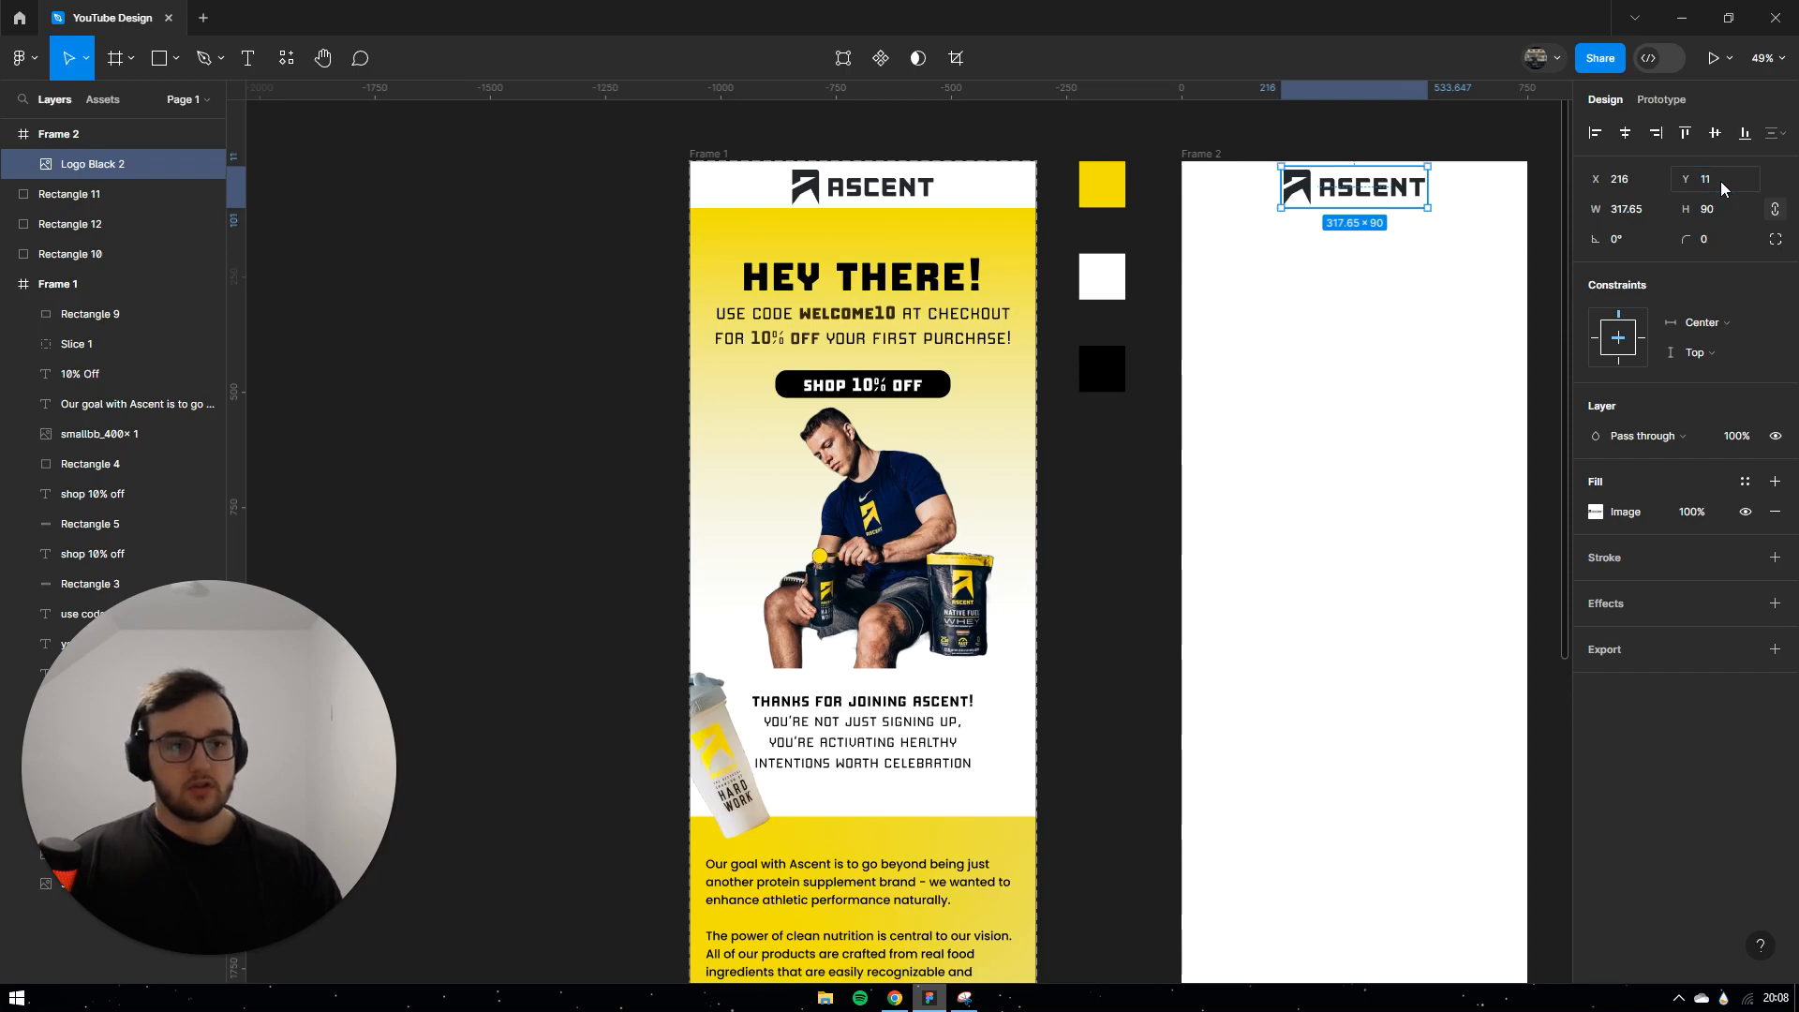
pyautogui.click(1387, 337)
pyautogui.scroll(3, 1366, 229)
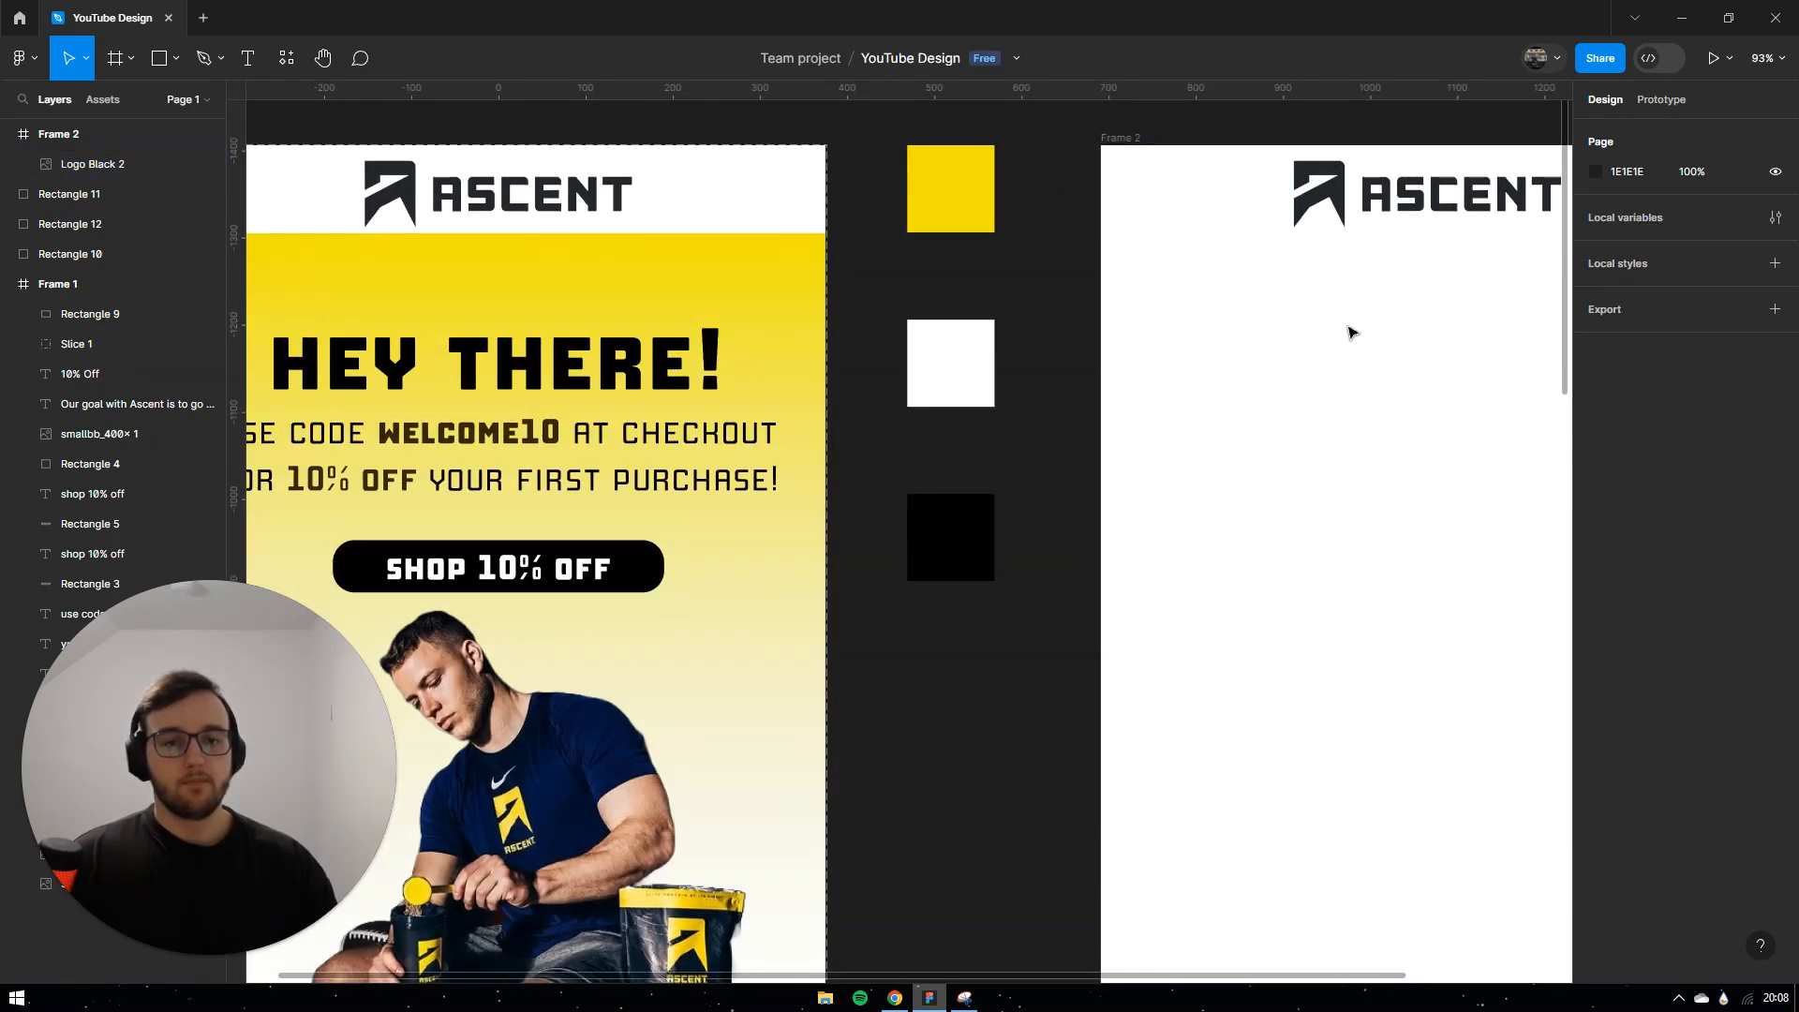
pyautogui.scroll(-3, 1346, 337)
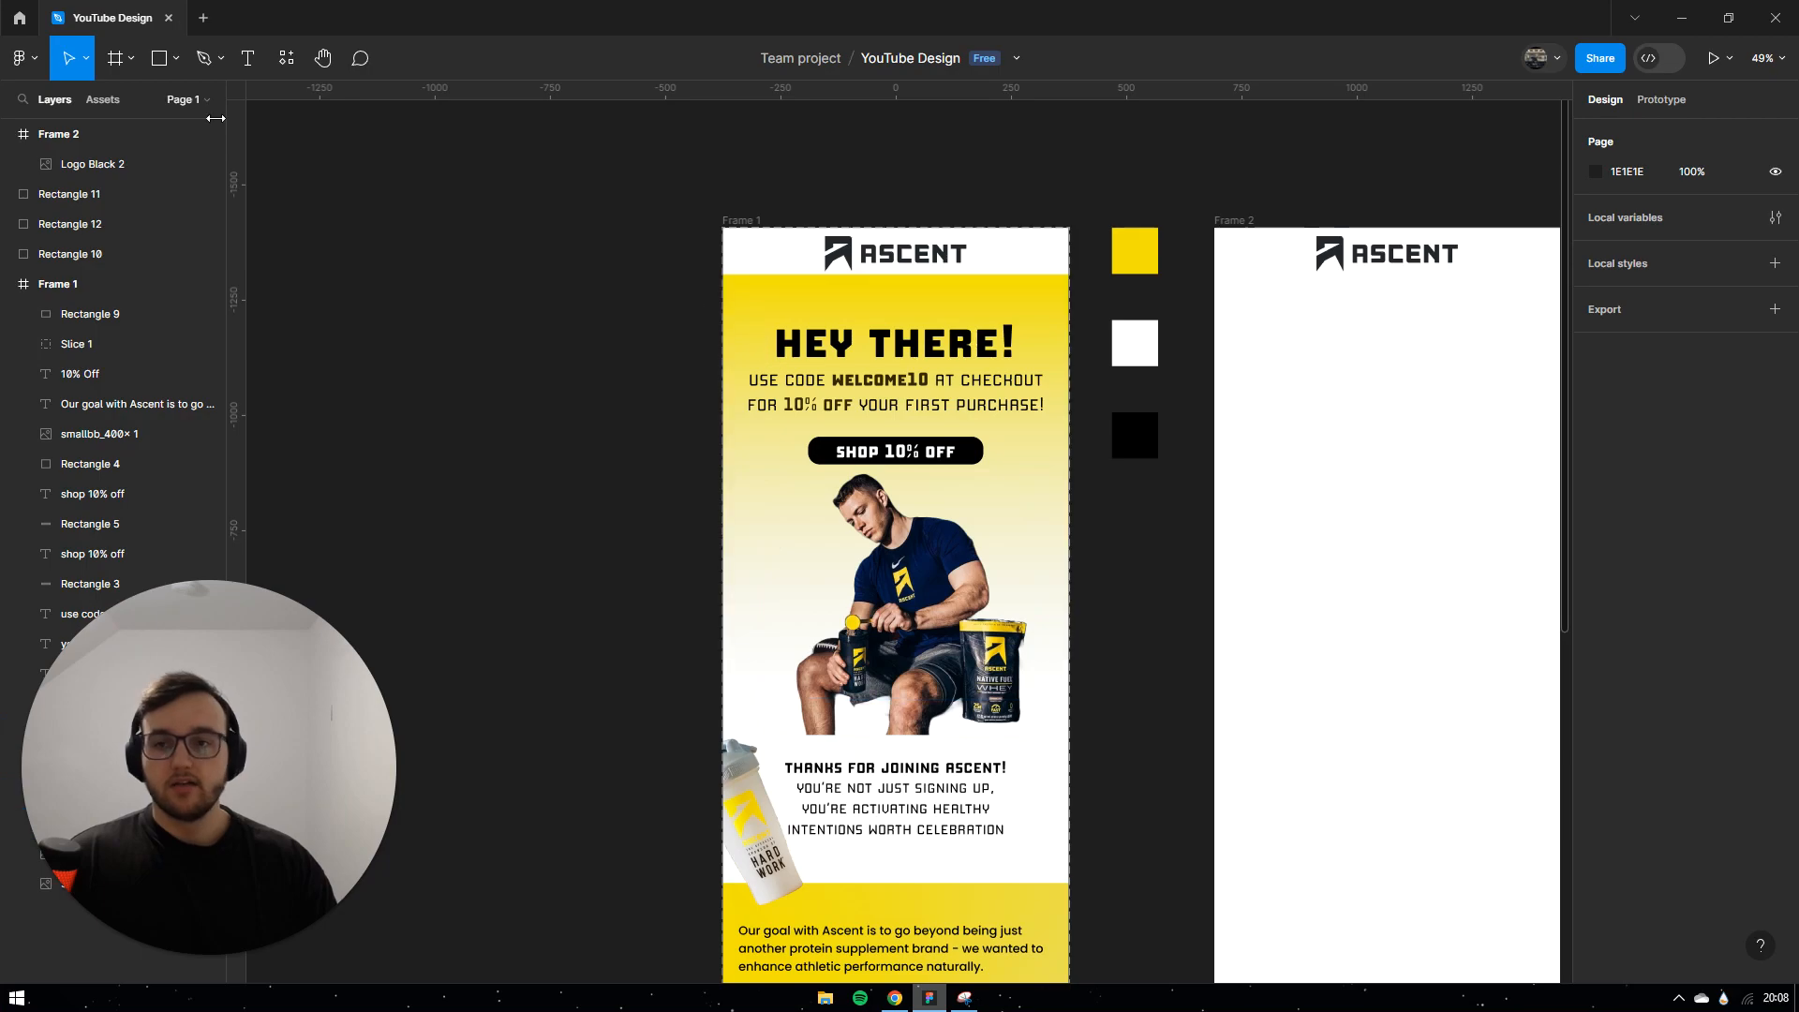
# Step: Draw a 750 × 1048 rectangle under the logo and give it a linear gradient fill
pyautogui.click(159, 62)
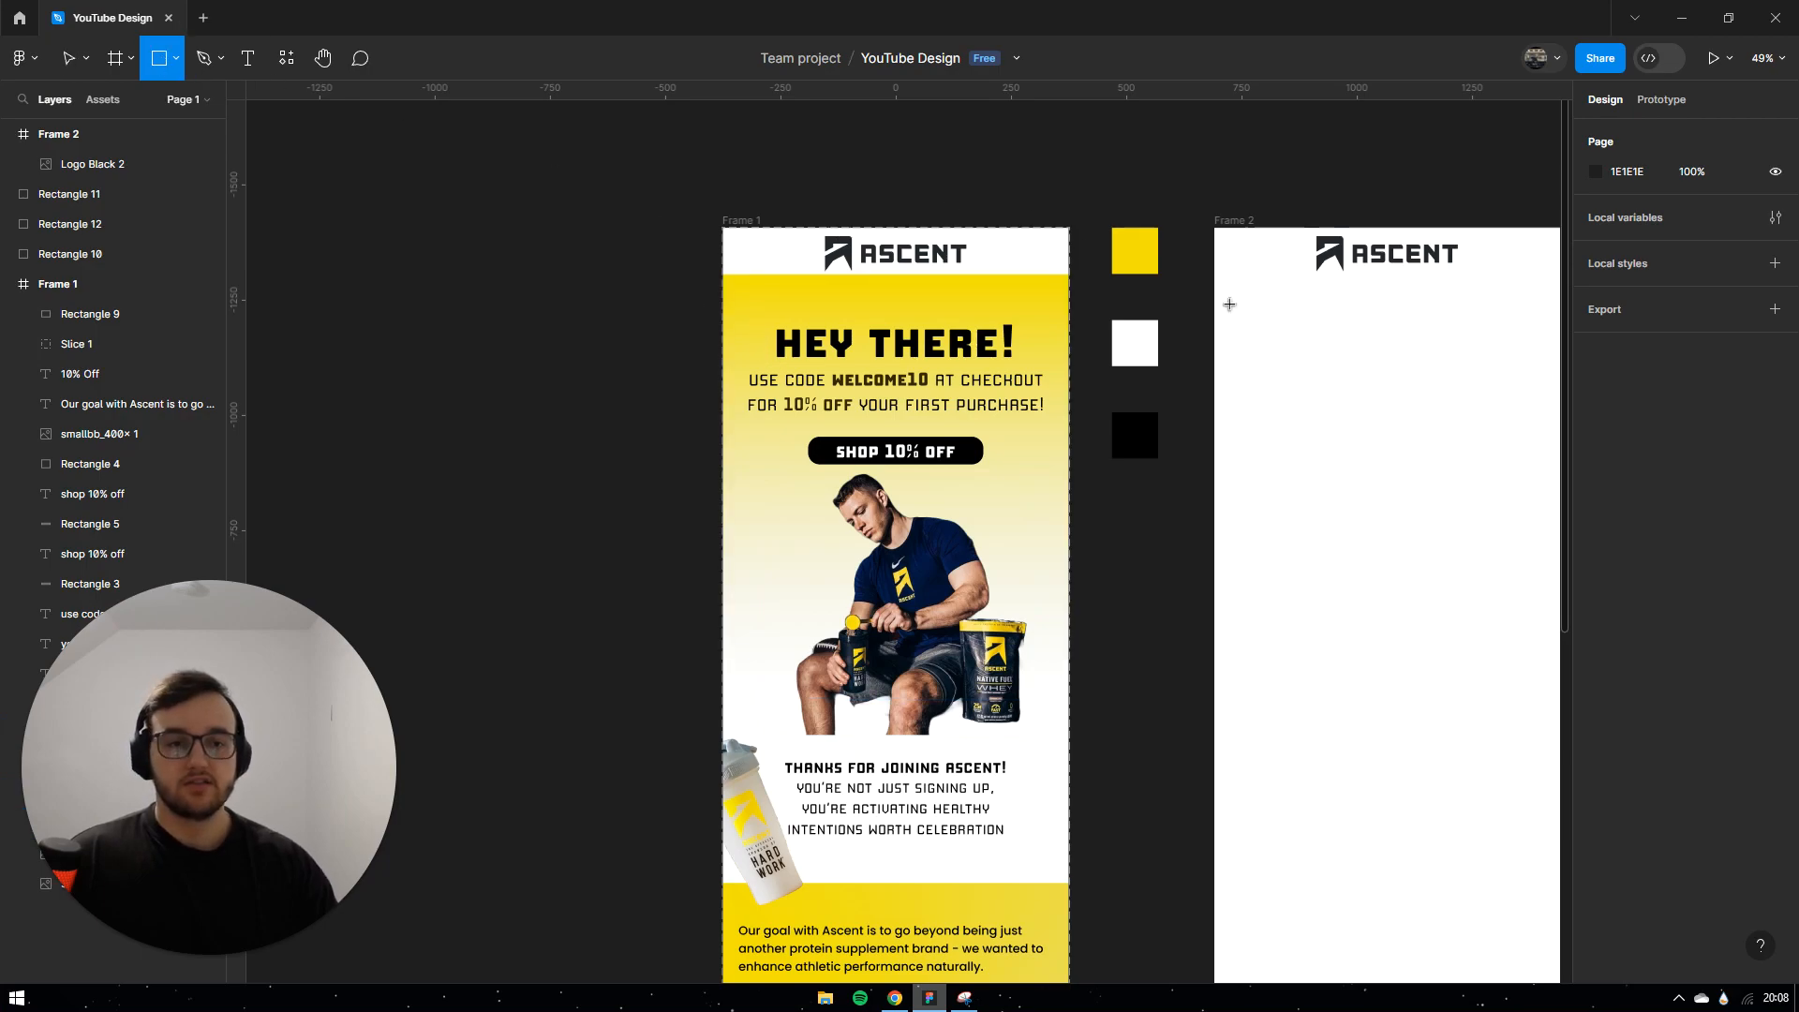
pyautogui.moveTo(1229, 281); pyautogui.dragTo(1532, 755)
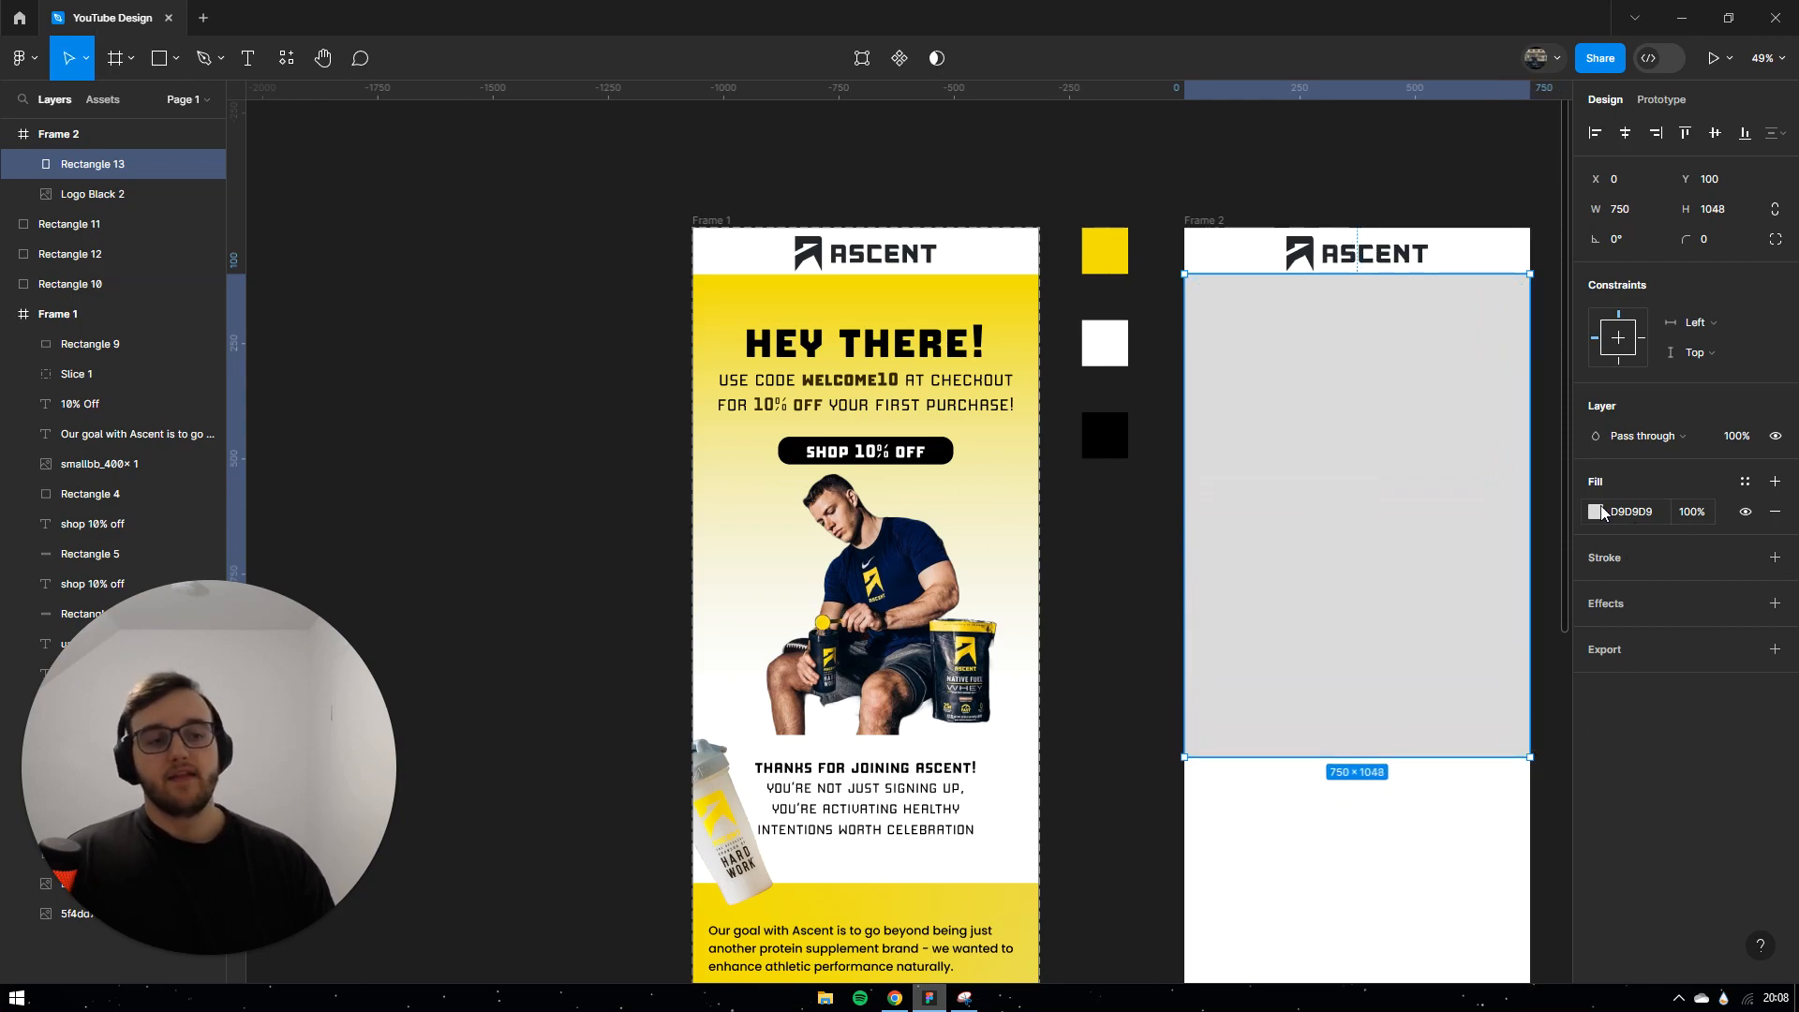
pyautogui.click(1598, 511)
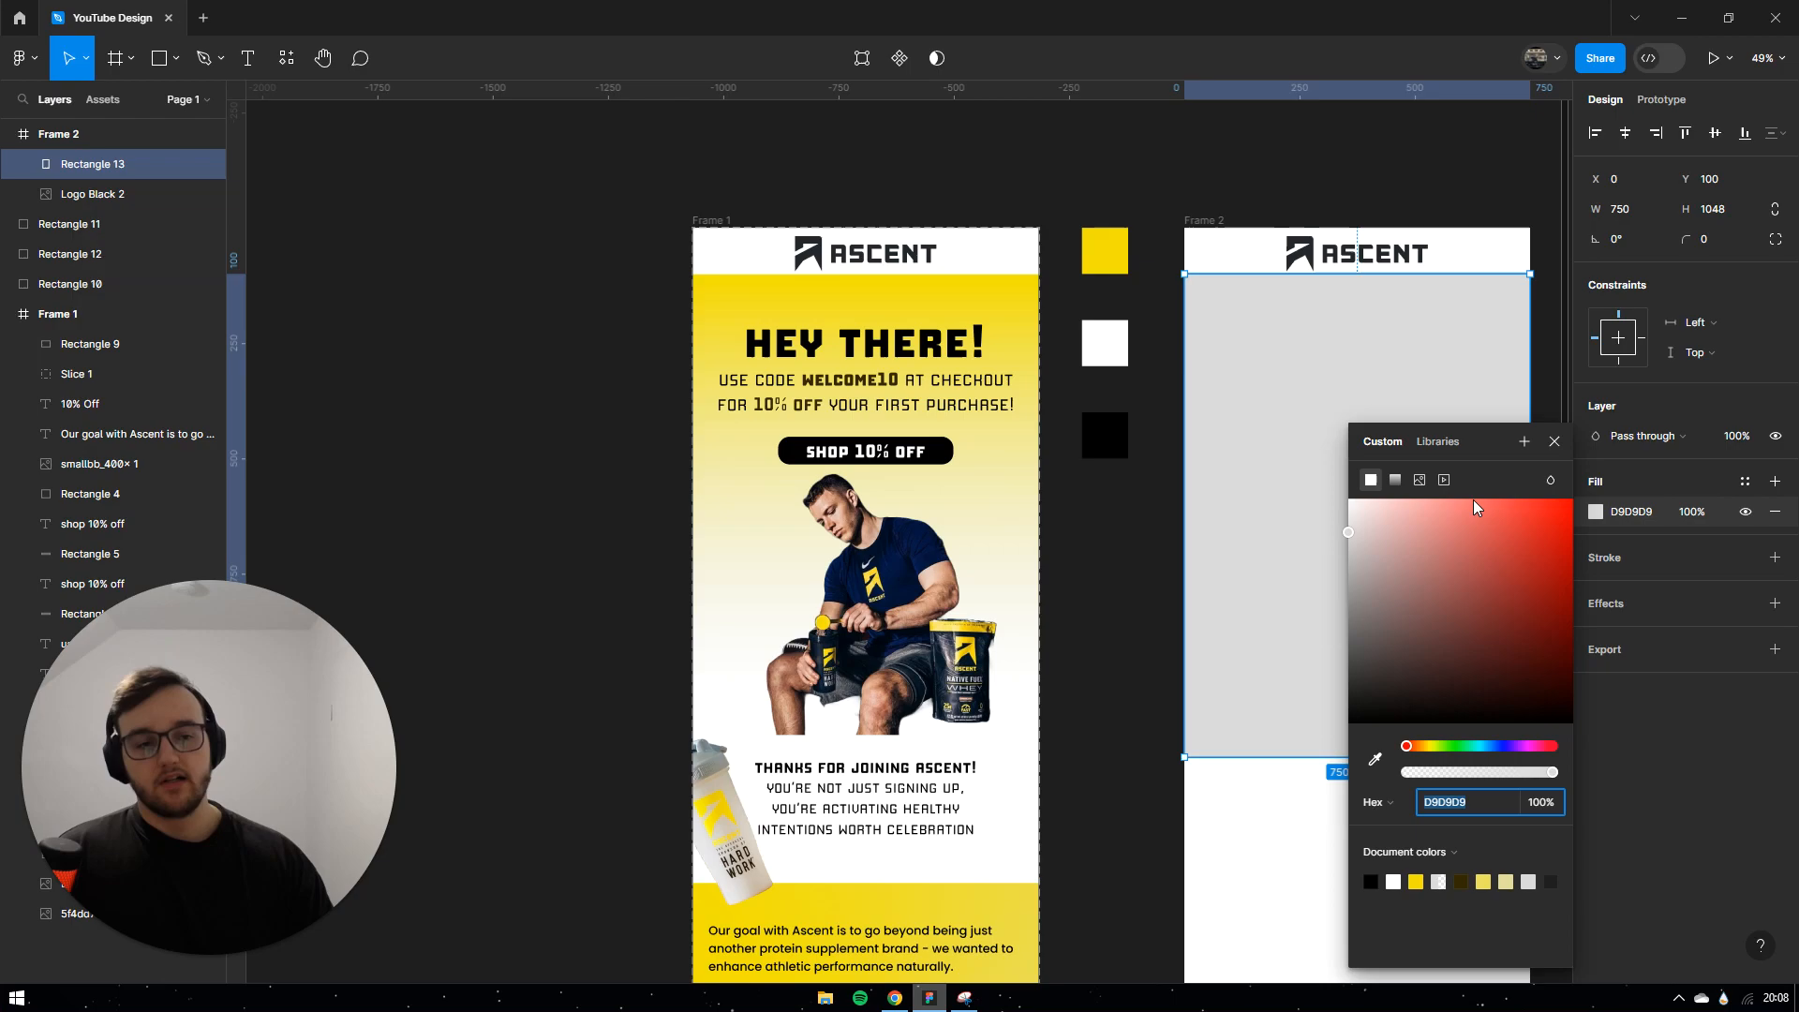
pyautogui.click(1395, 478)
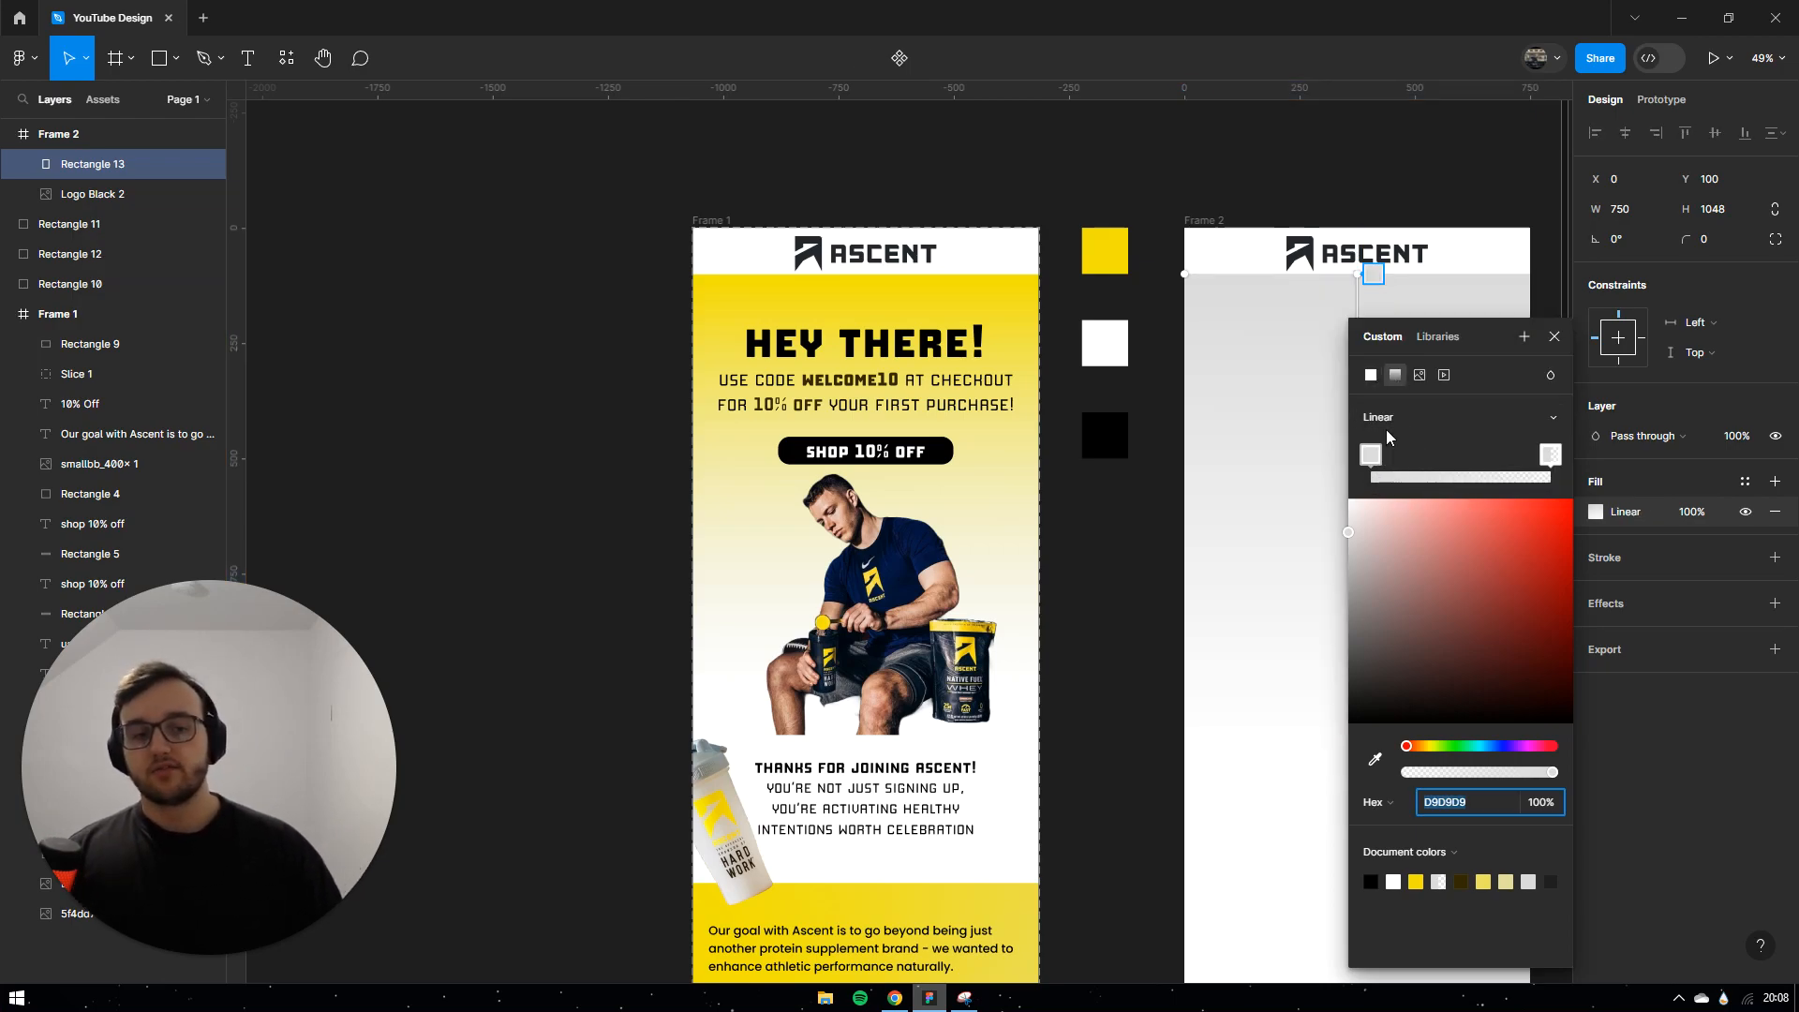
pyautogui.click(1386, 421)
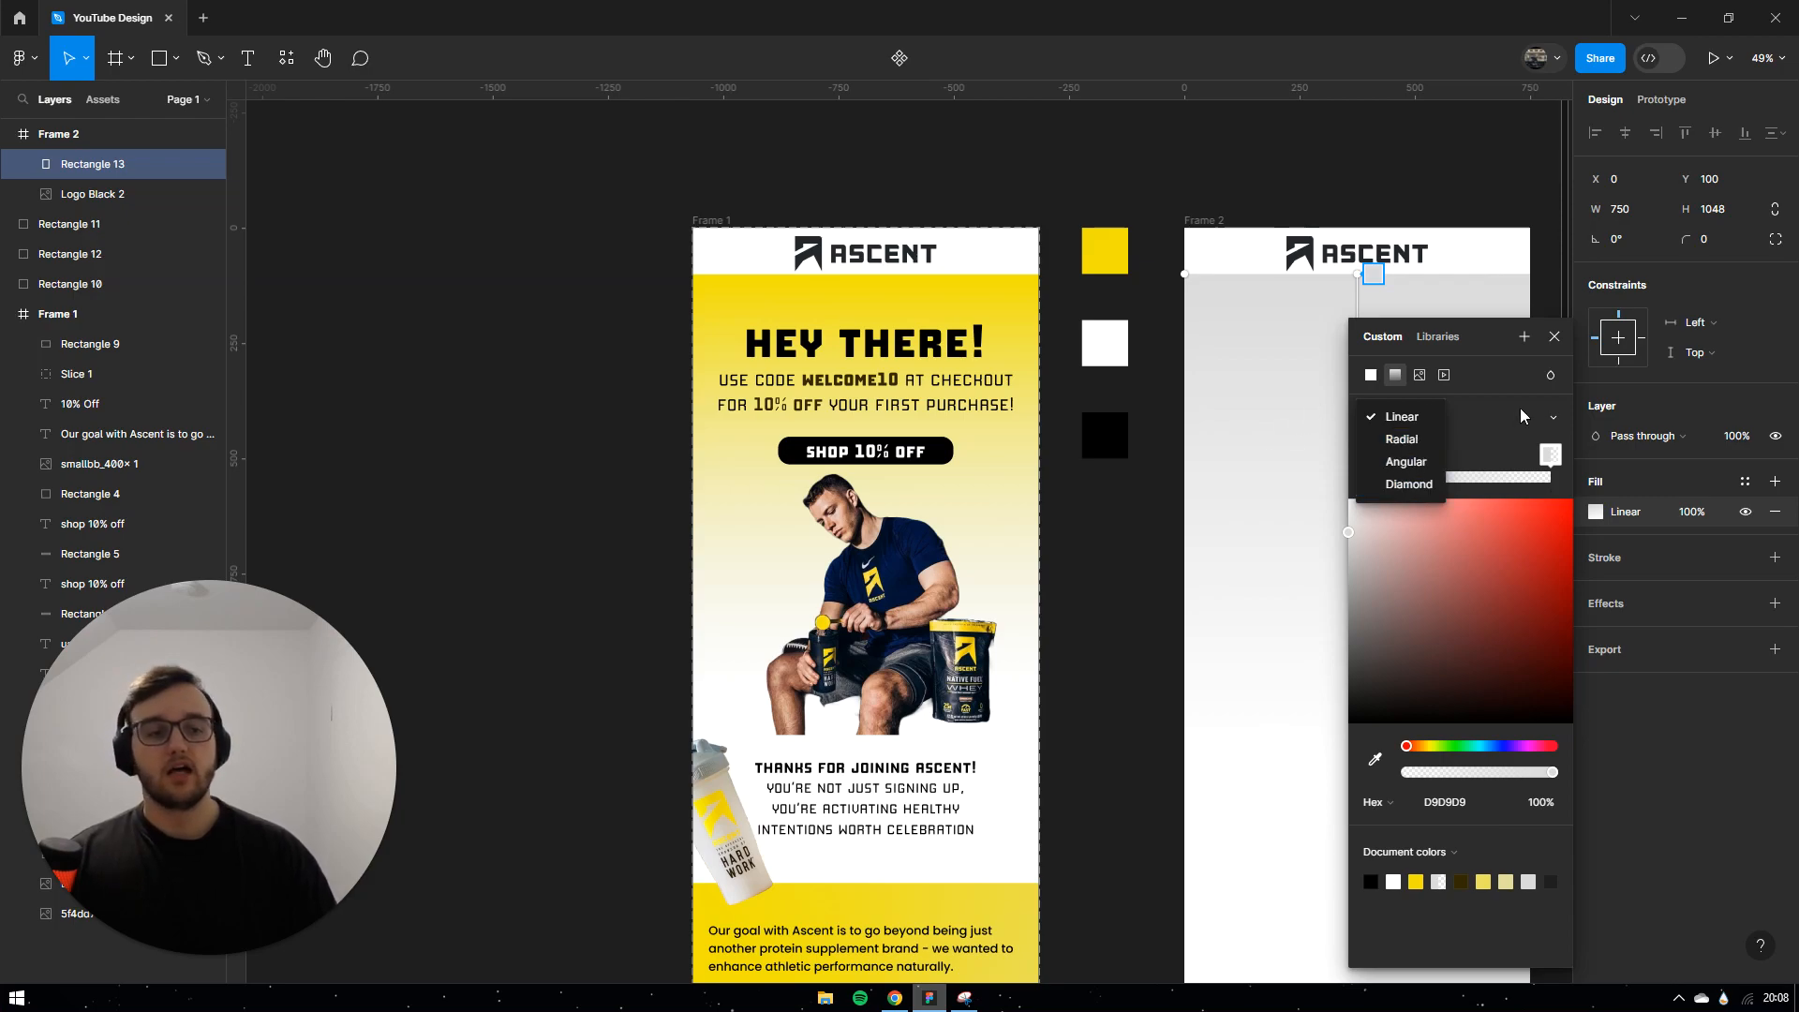
pyautogui.click(1412, 421)
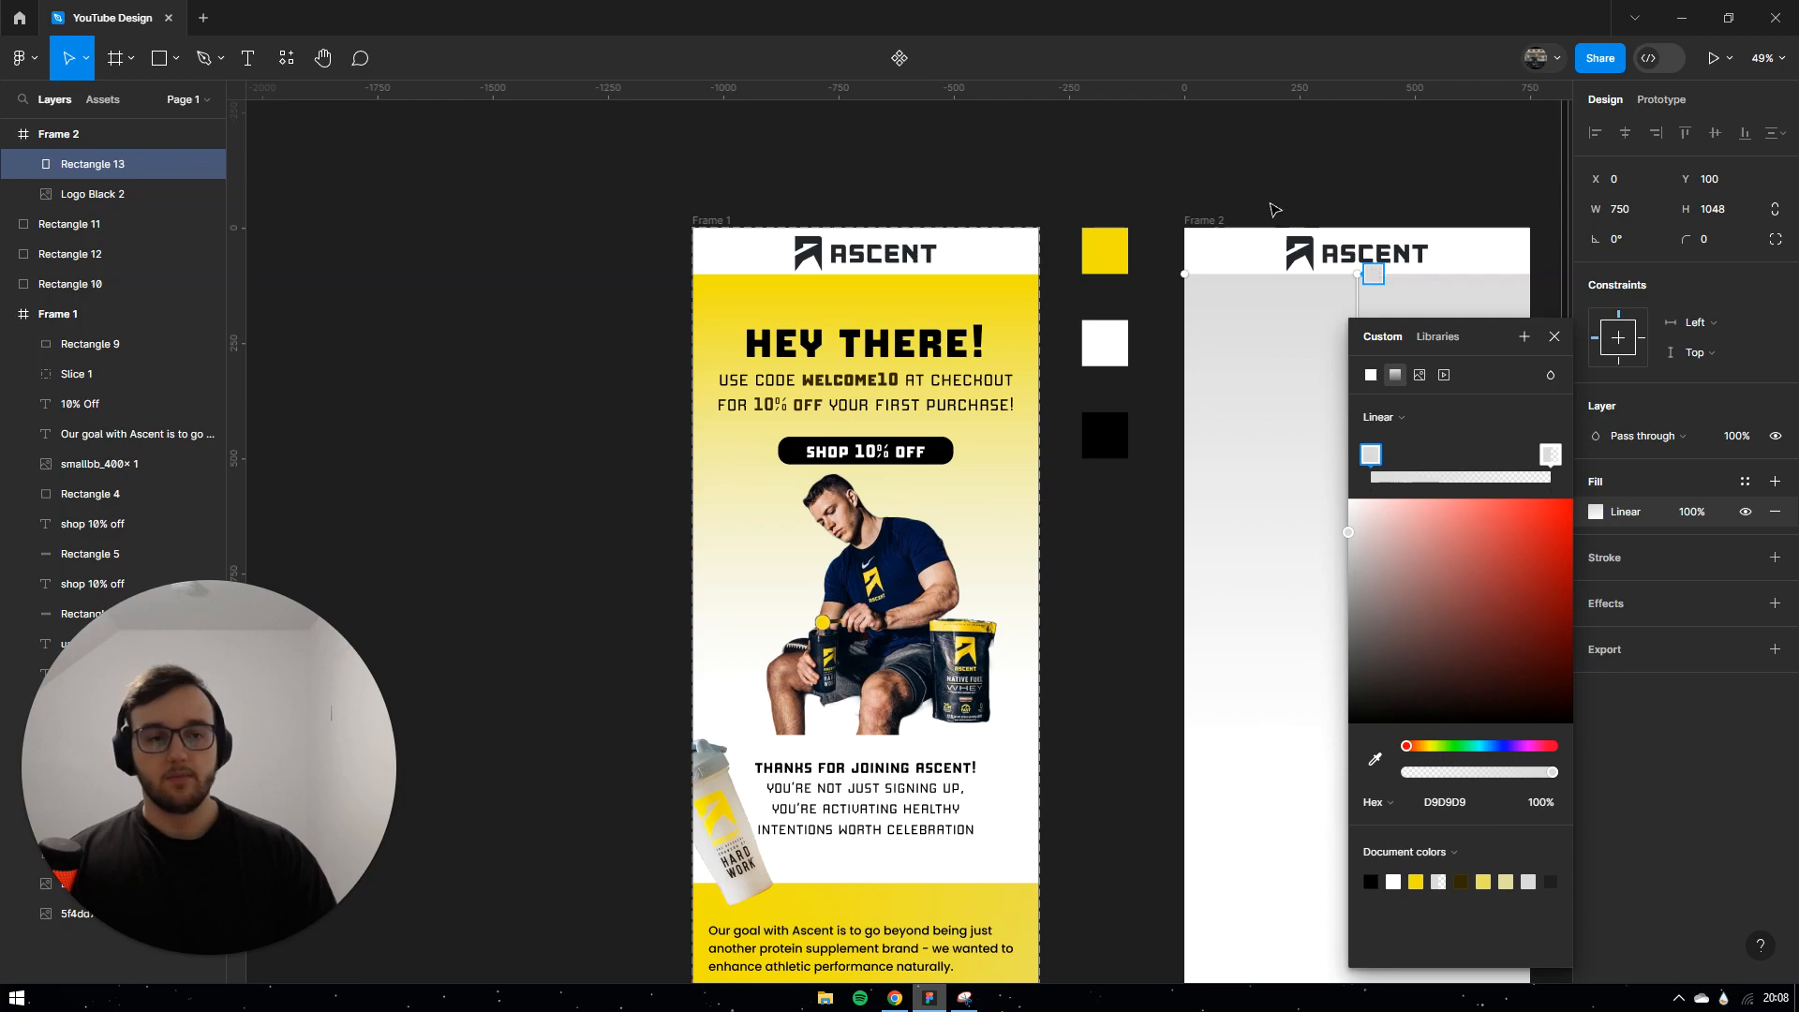
# Step: Set the gradient to run from brand yellow #F3E200 to a fully transparent end stop
pyautogui.click(1549, 455)
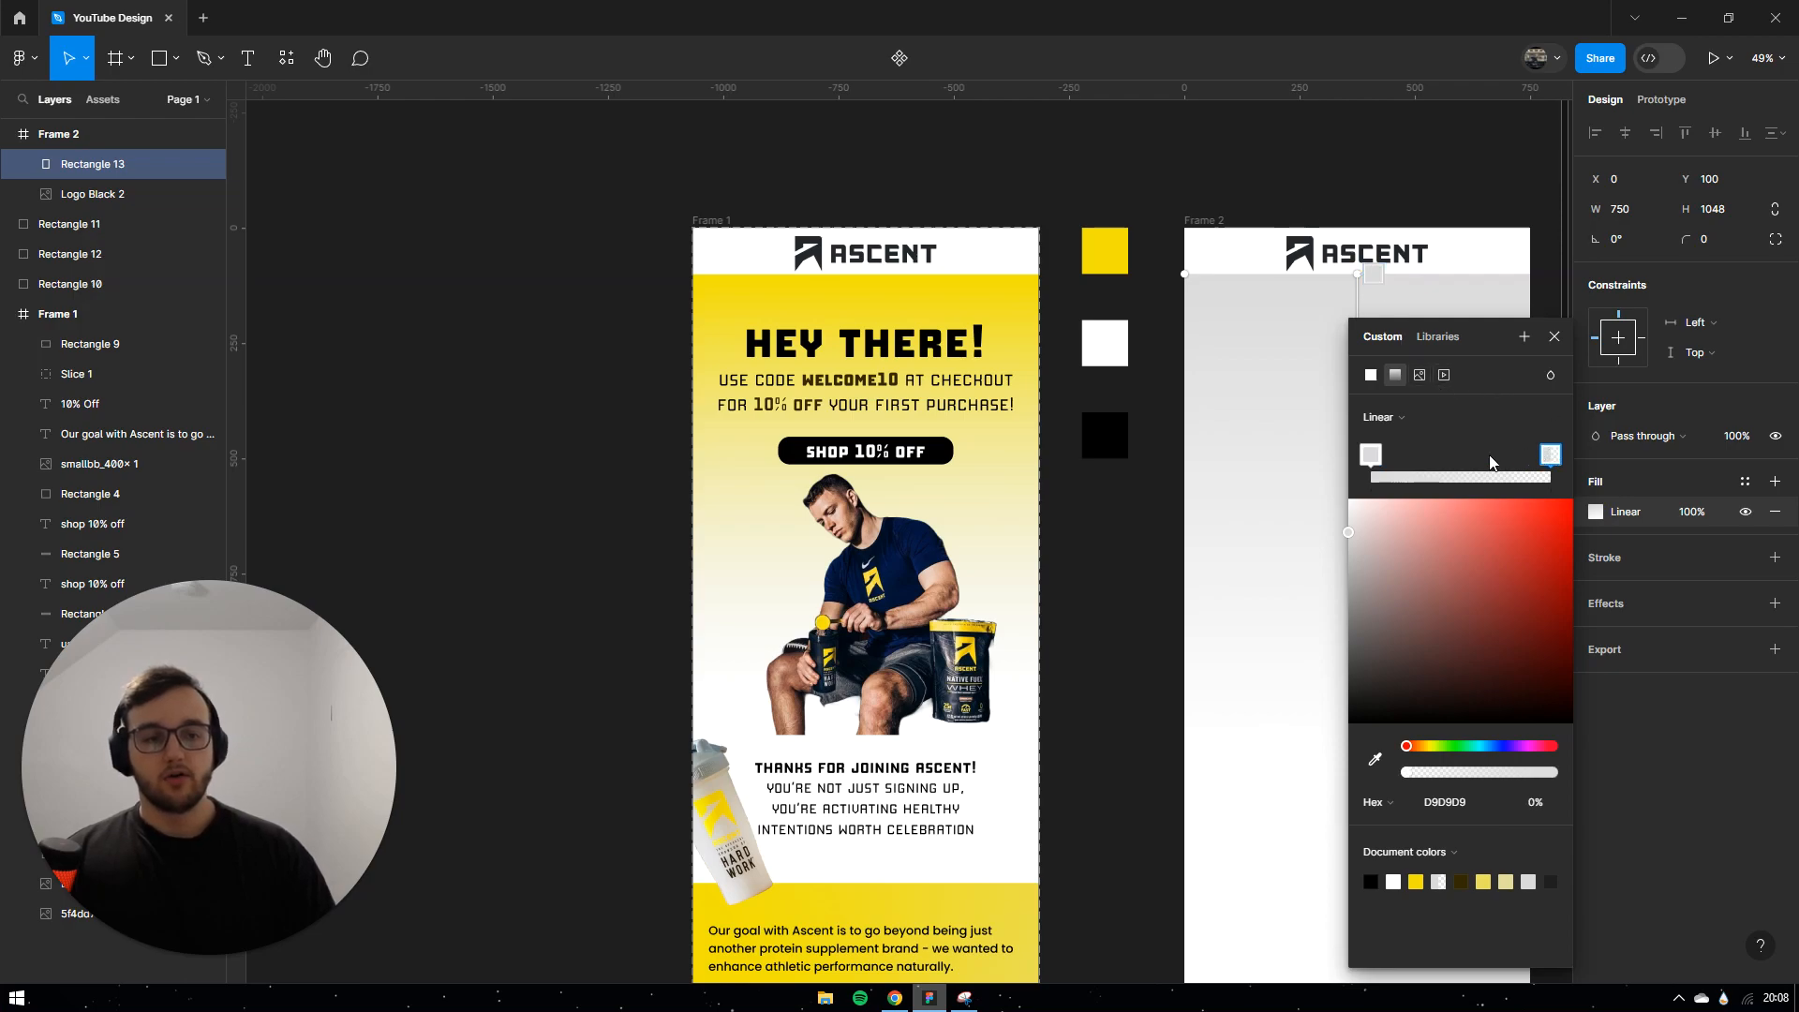
pyautogui.click(1370, 457)
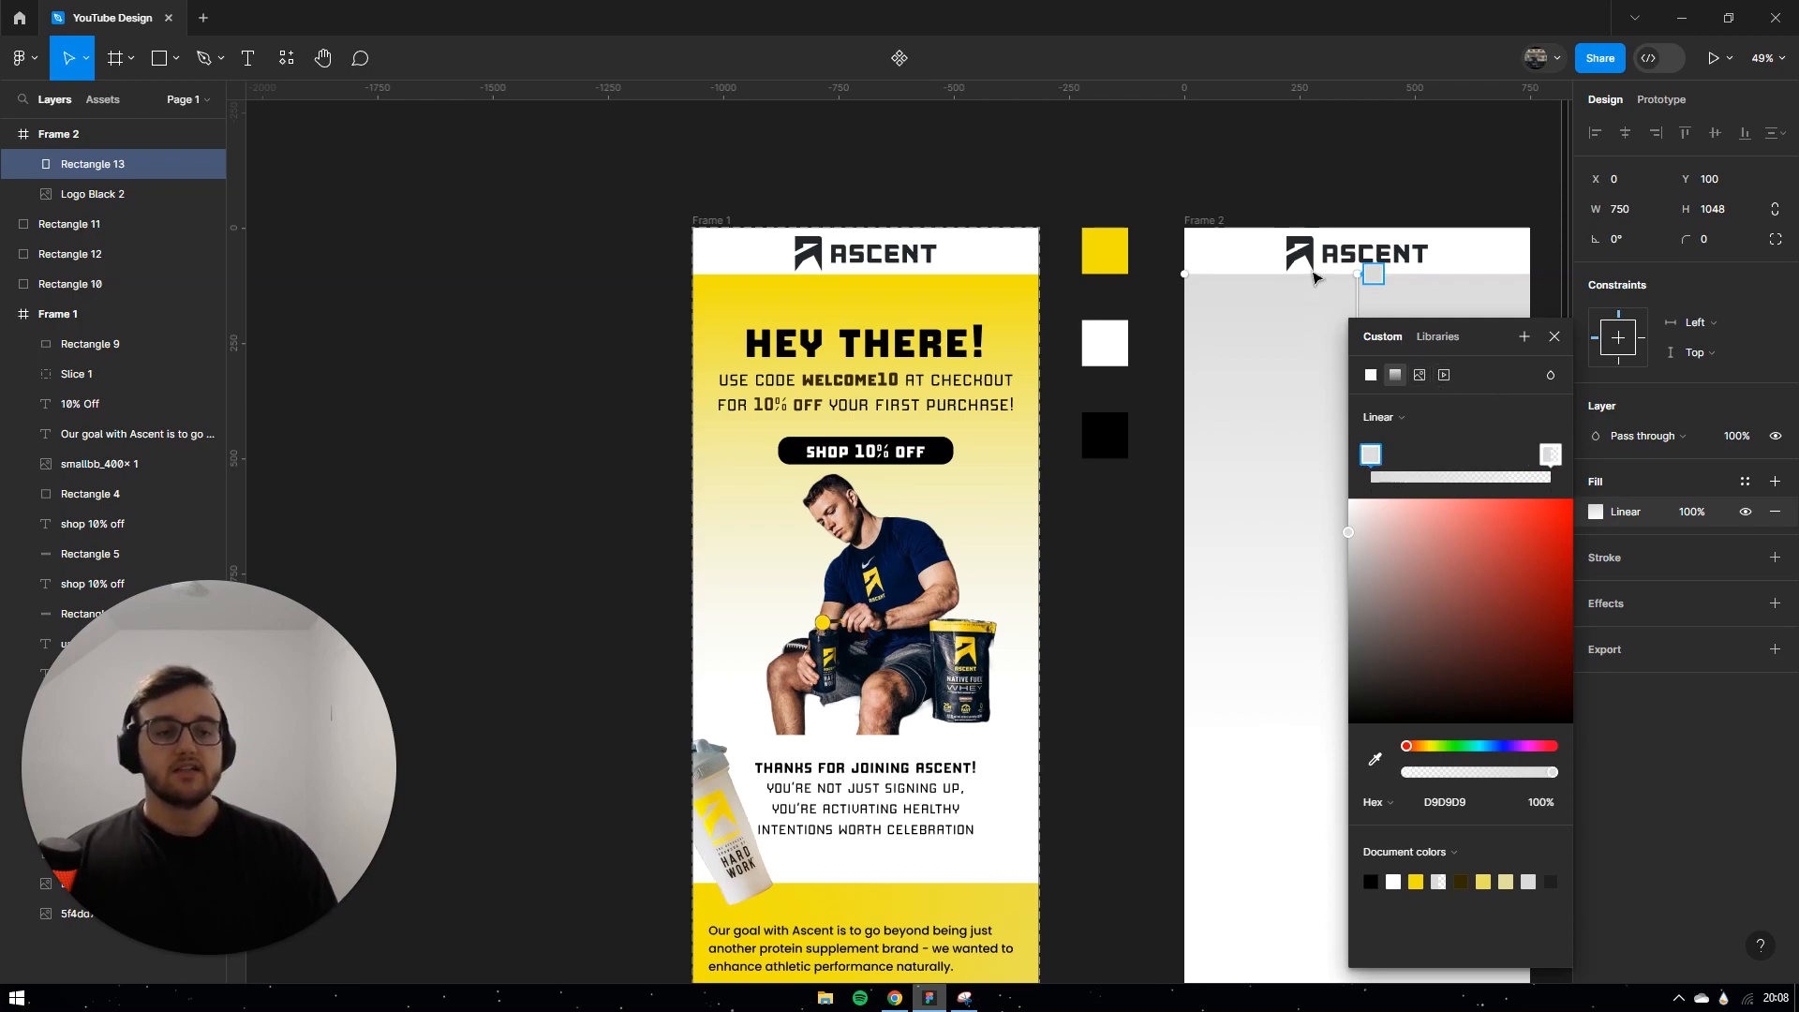
pyautogui.click(1376, 760)
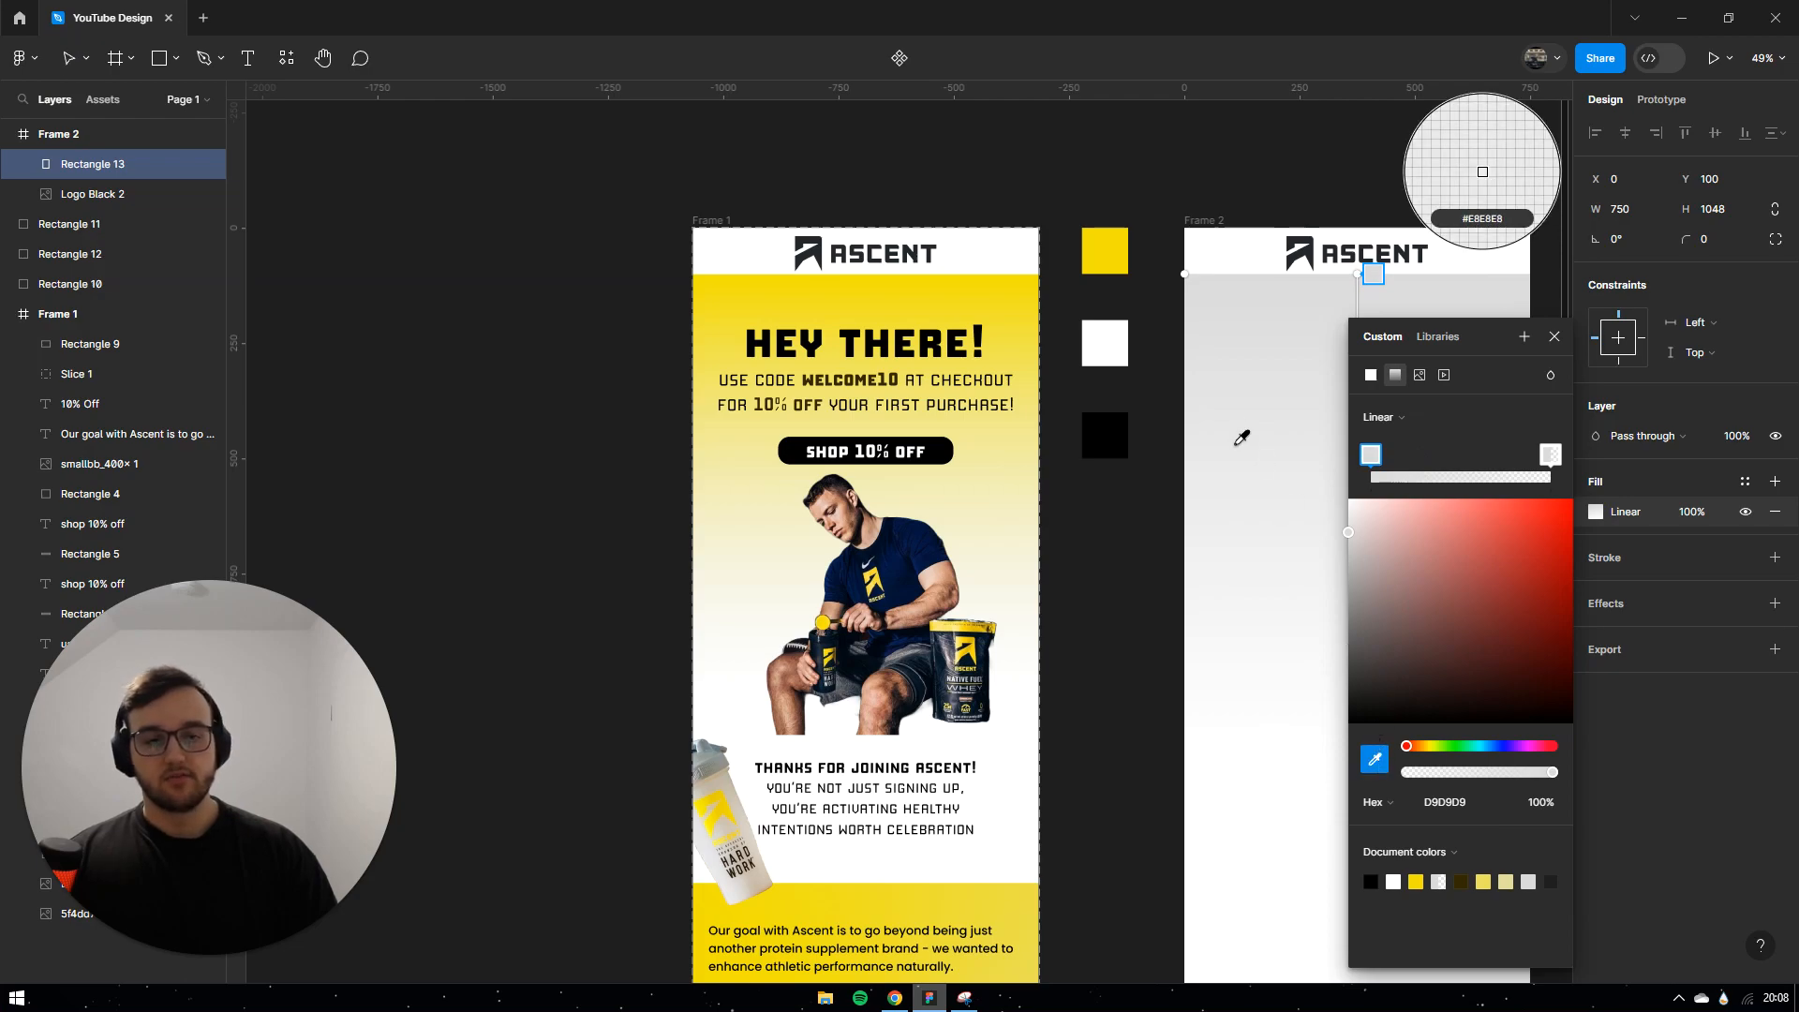
pyautogui.click(1107, 243)
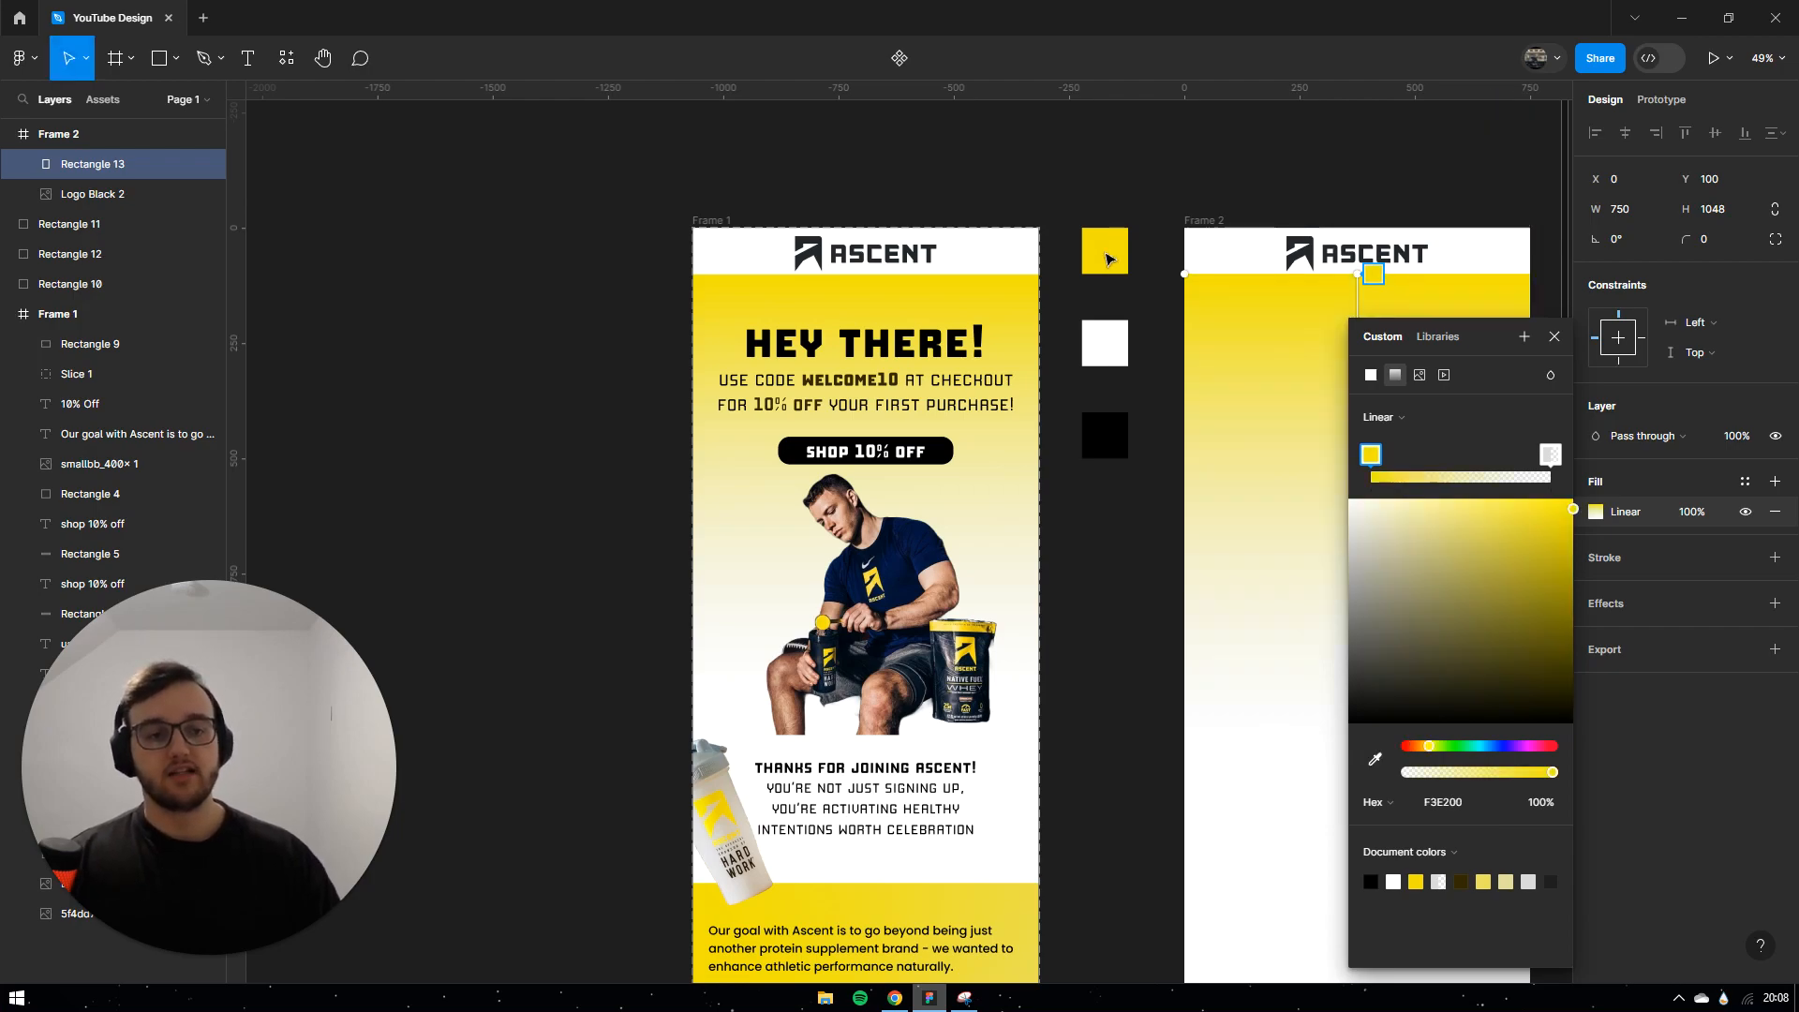
pyautogui.click(1547, 461)
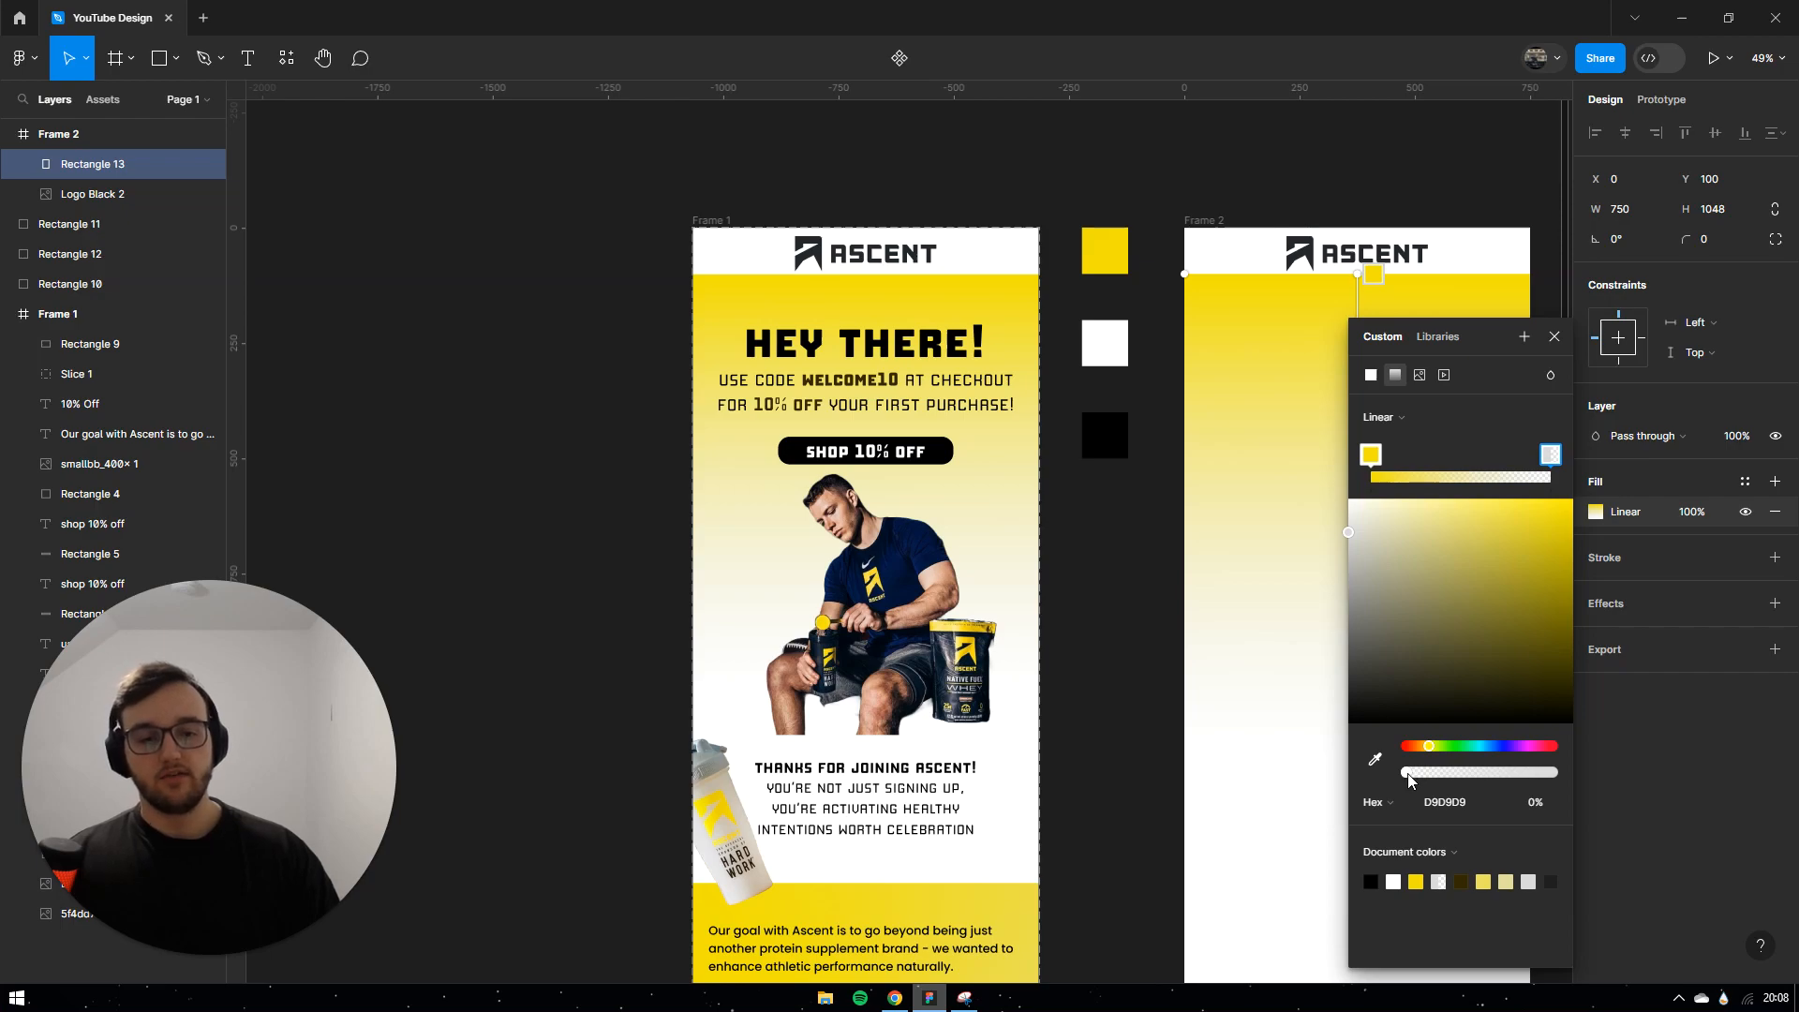
pyautogui.moveTo(1408, 774); pyautogui.dragTo(1544, 775)
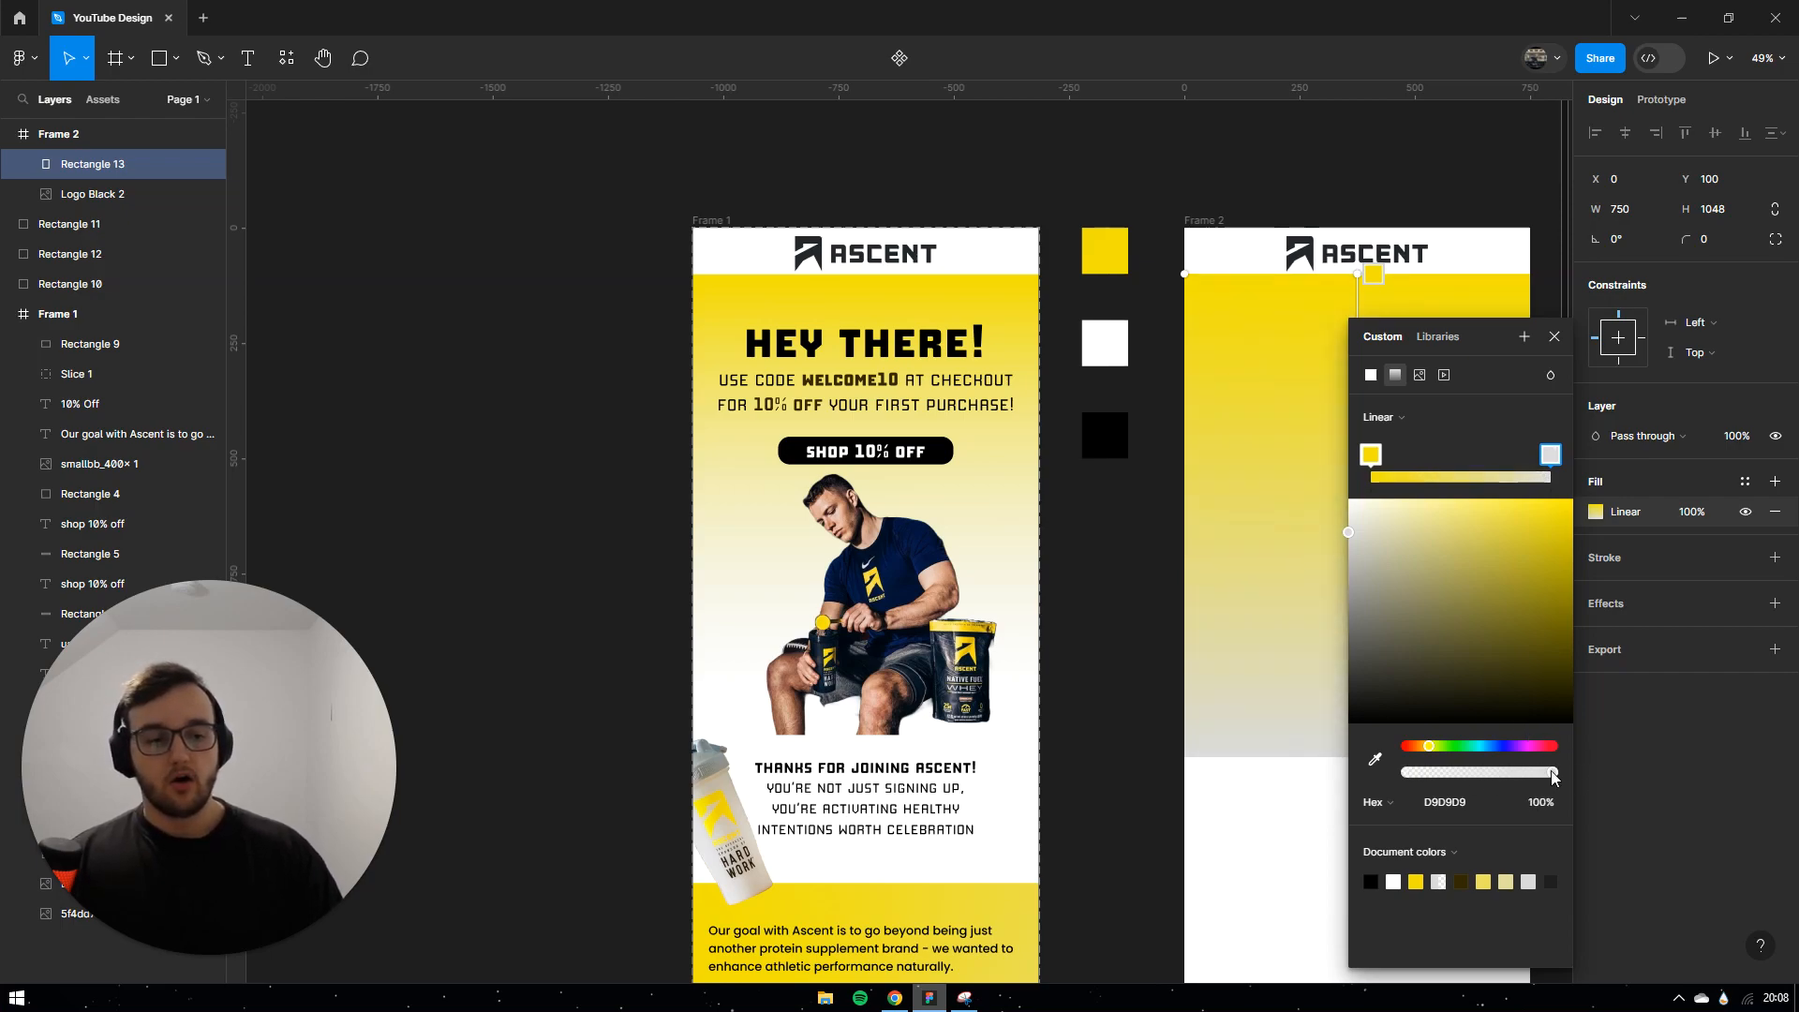
pyautogui.moveTo(1552, 777); pyautogui.dragTo(1405, 774)
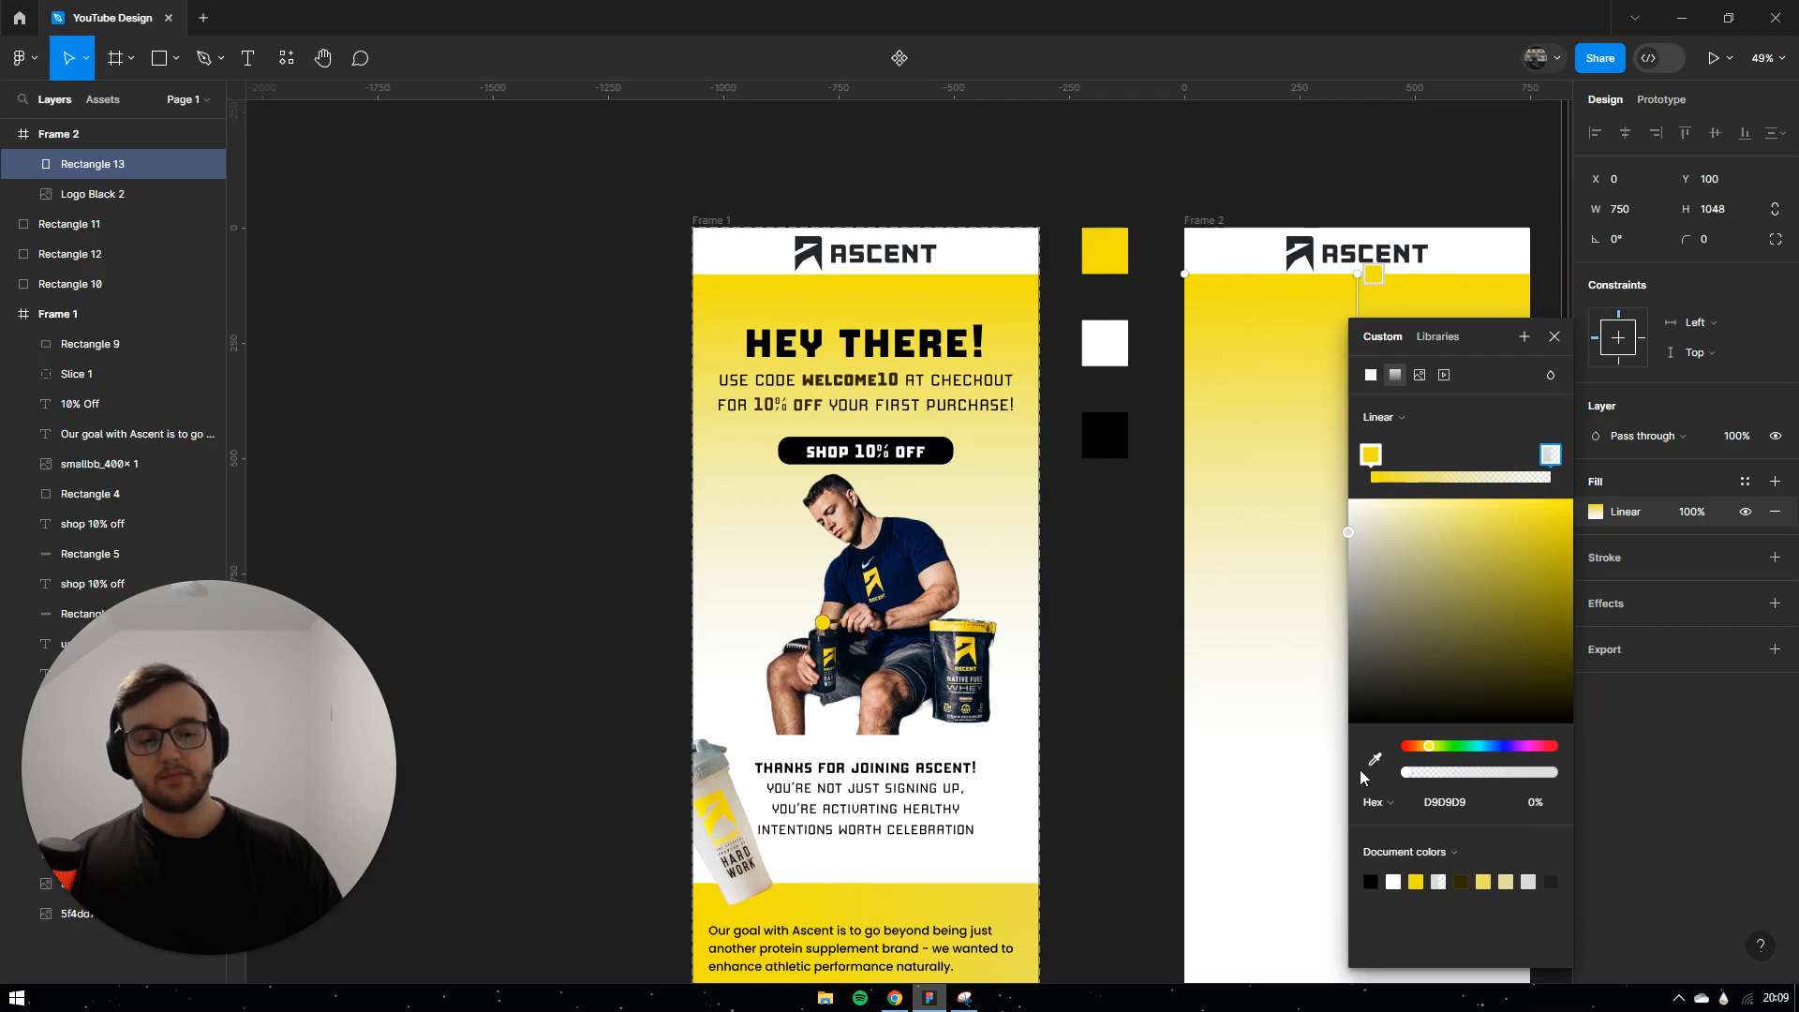
pyautogui.click(1553, 337)
# Step: Duplicate the gradient rectangle lower down, flip it so yellow is at the bottom, sized 750 × 647
pyautogui.scroll(-1, 1140, 402)
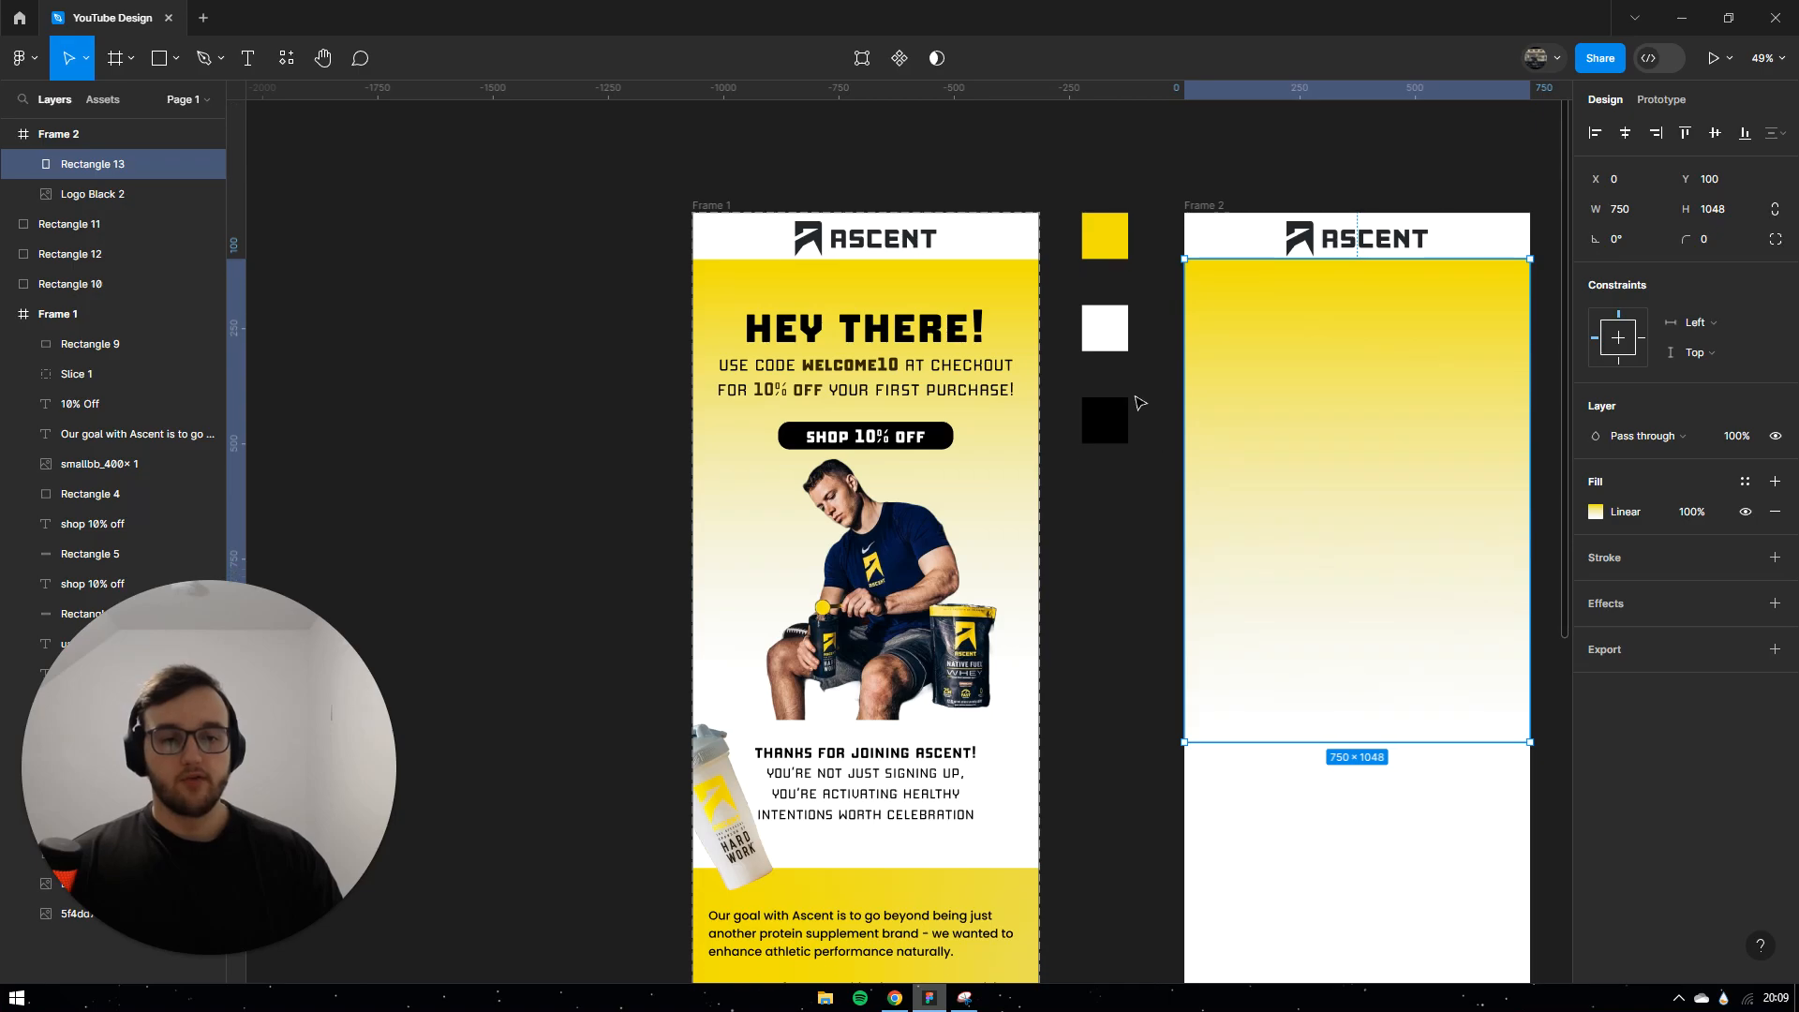
pyautogui.scroll(-5, 1112, 594)
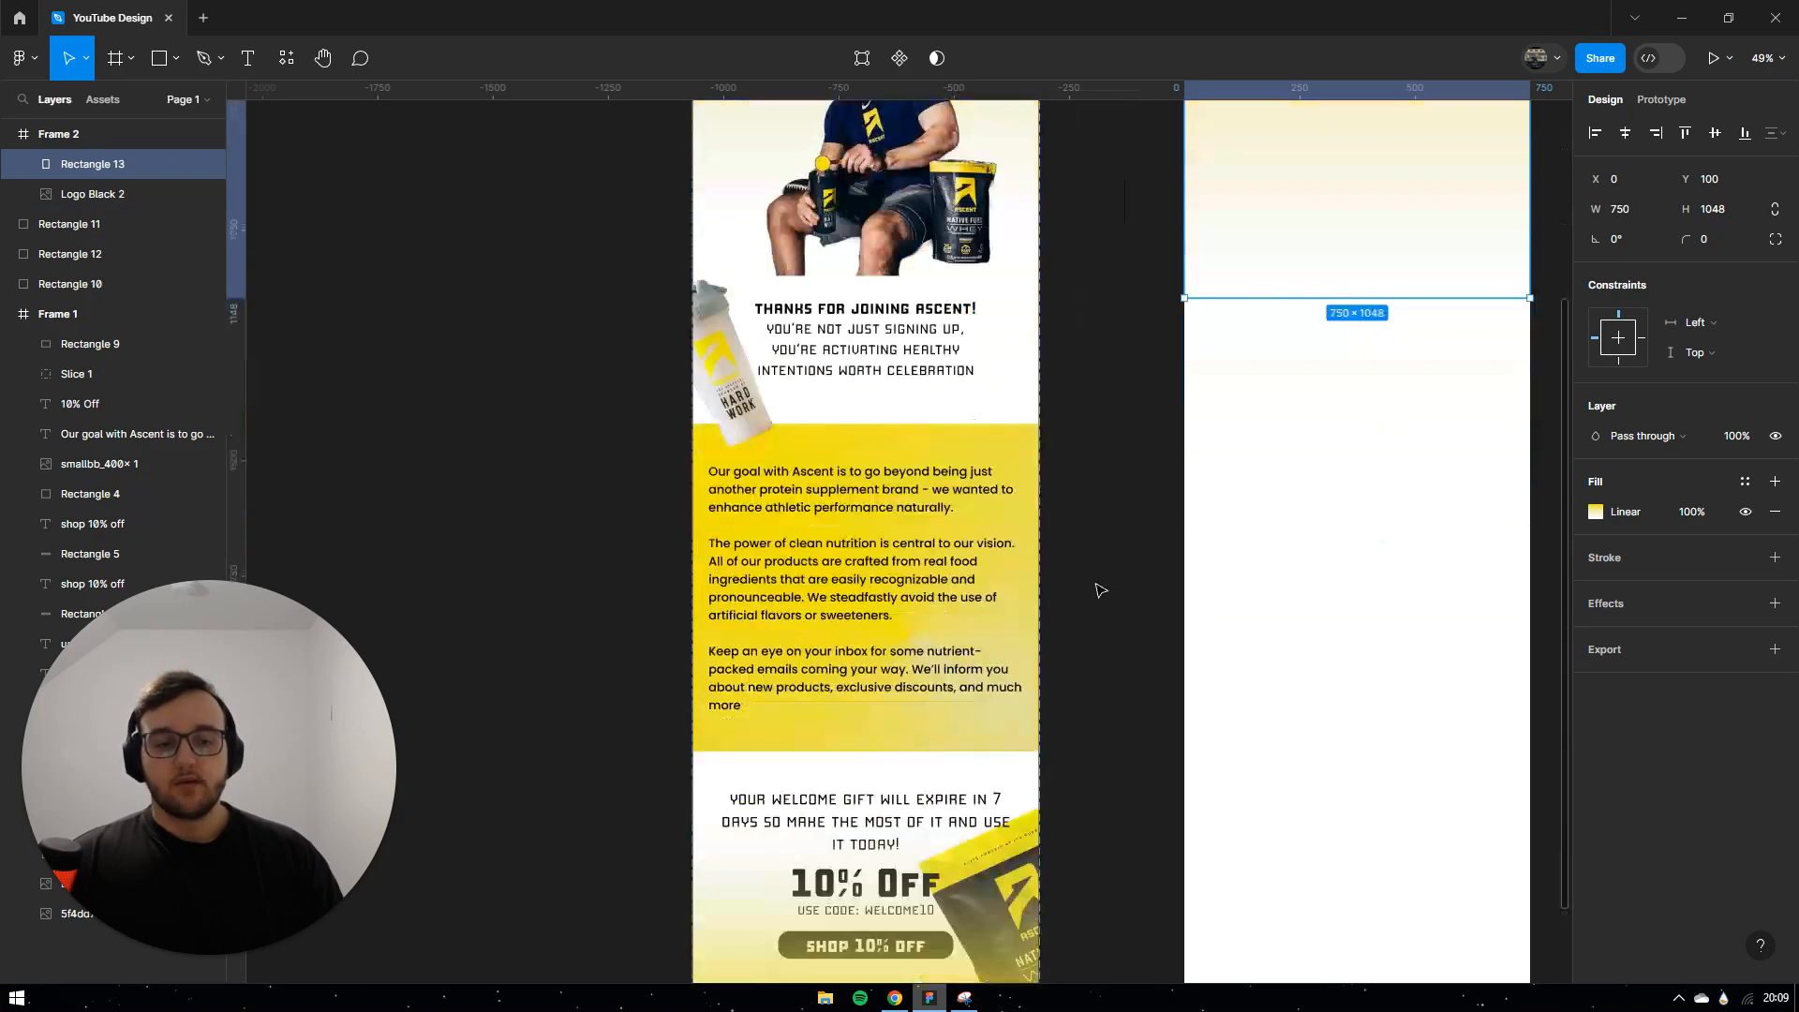
pyautogui.scroll(-6, 1096, 582)
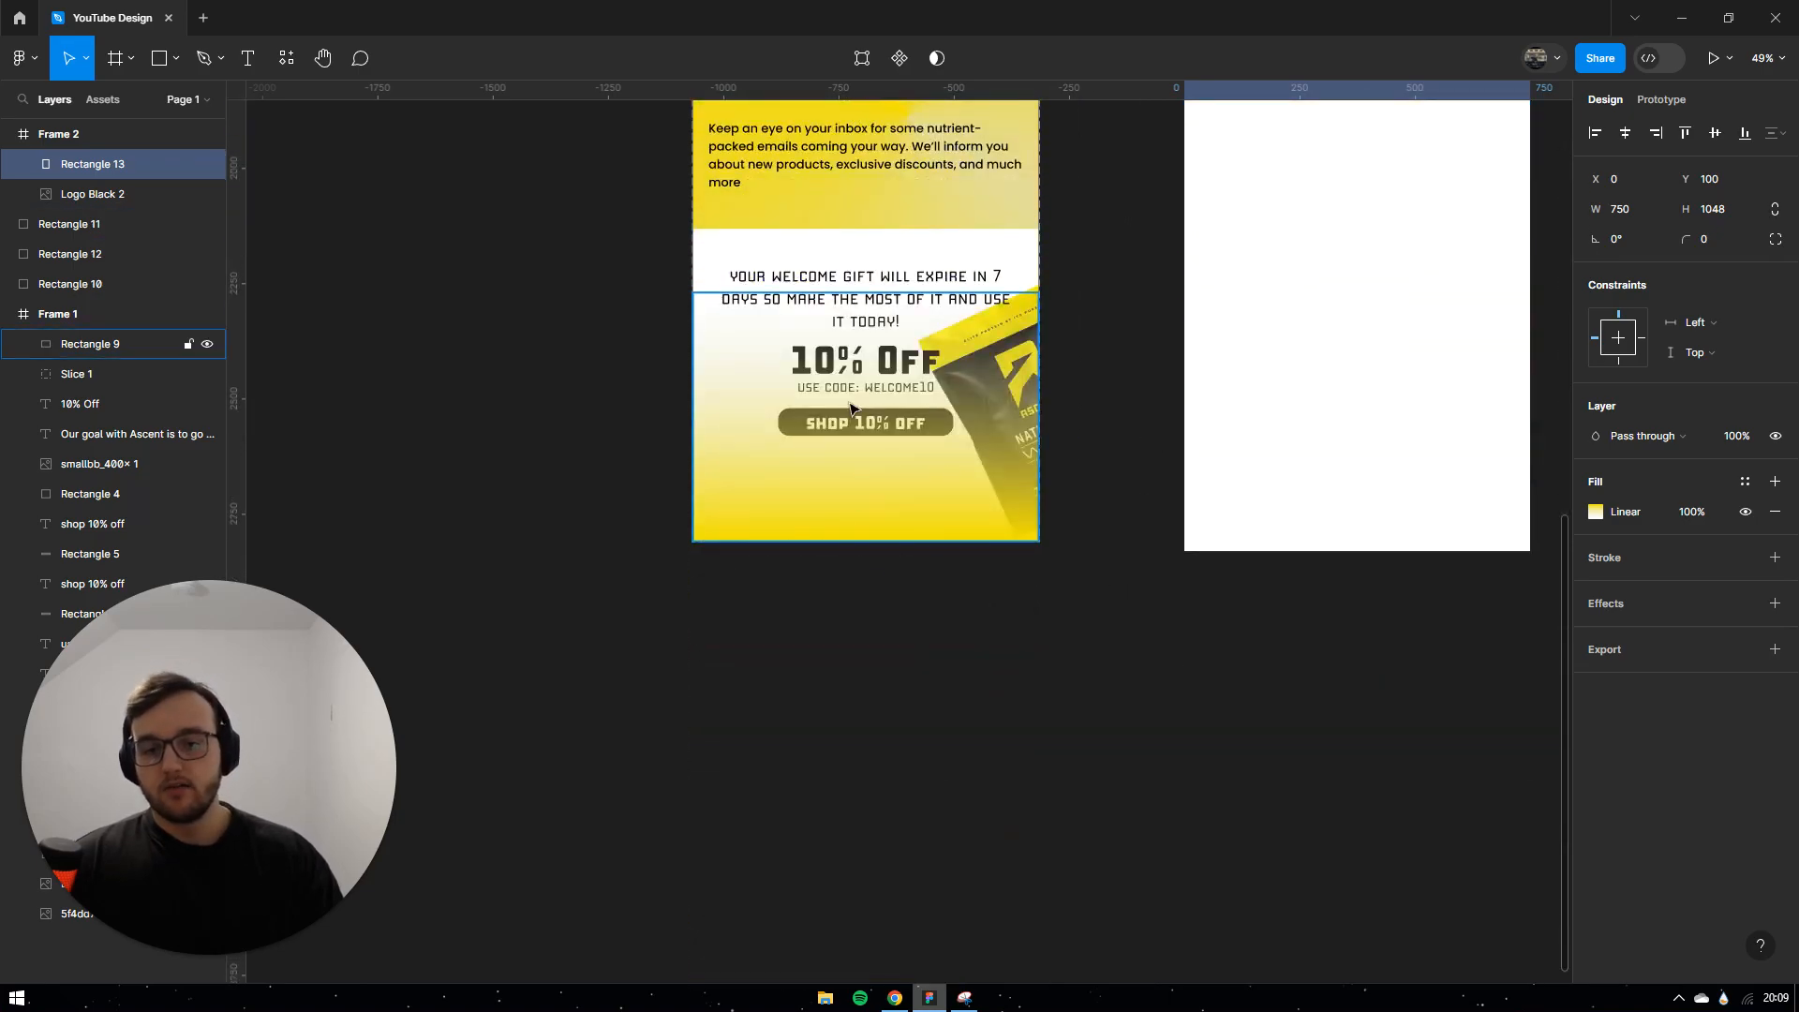
pyautogui.scroll(9, 1083, 541)
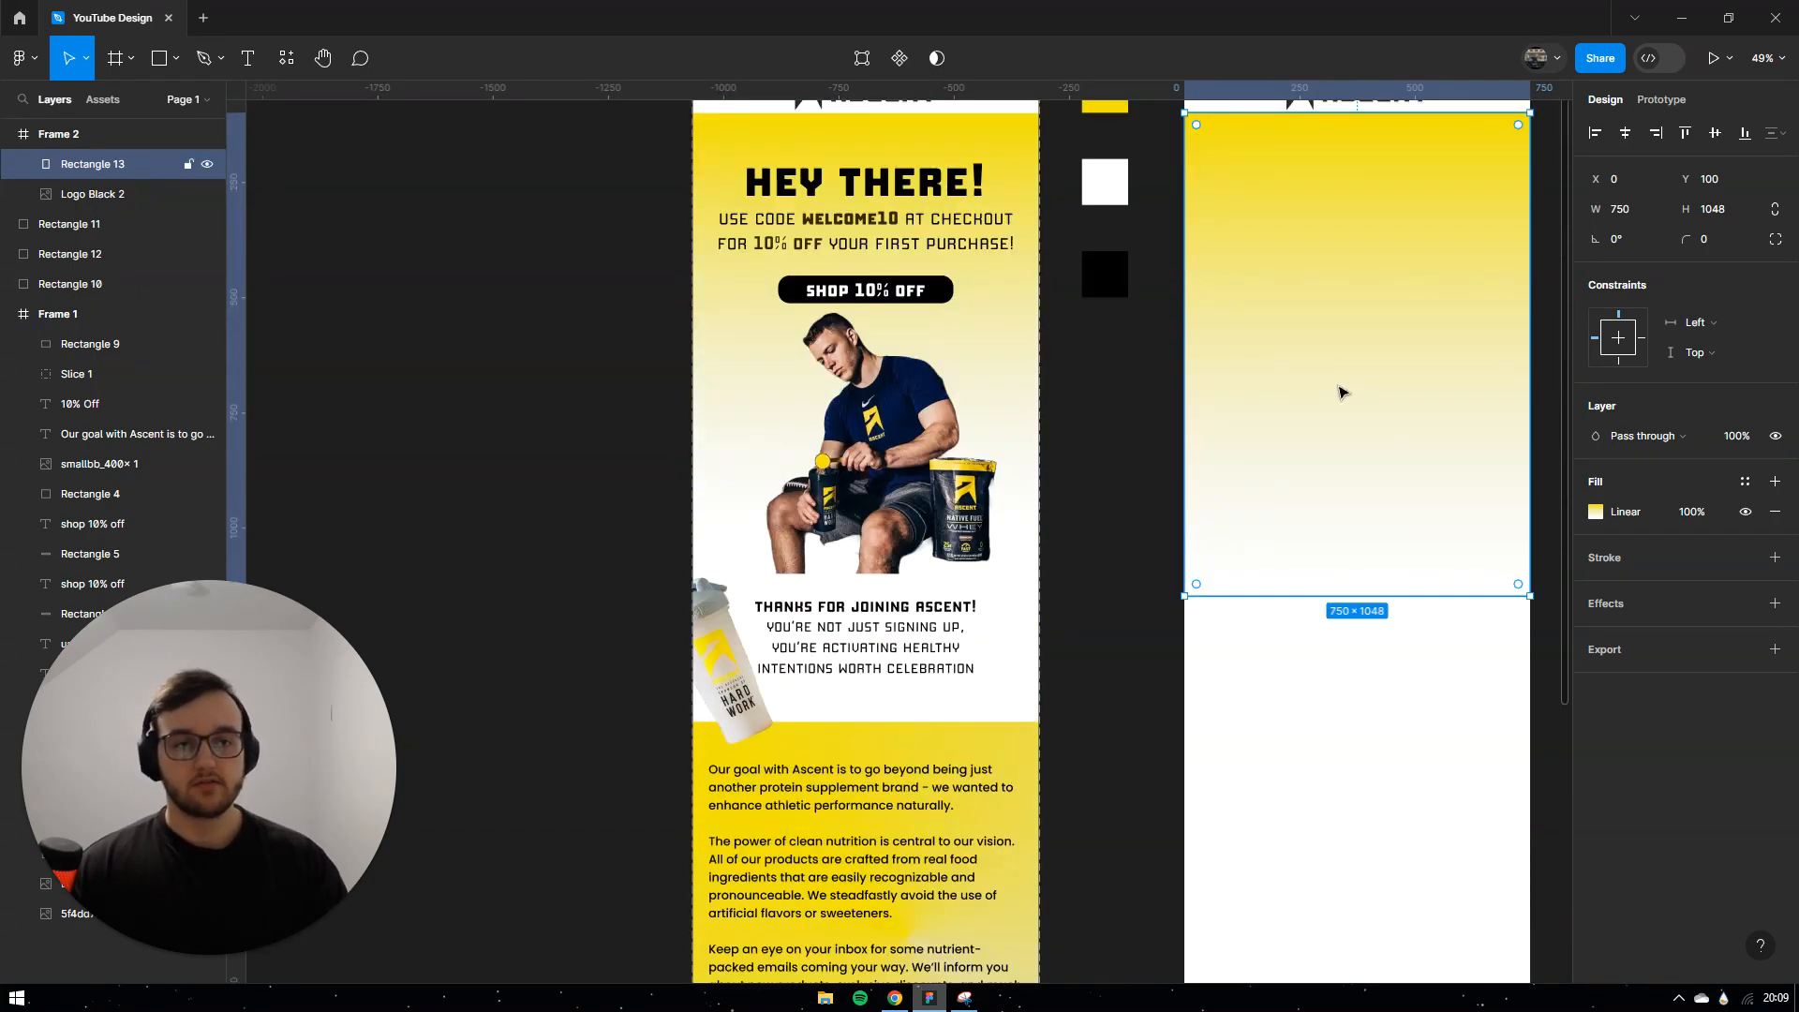
pyautogui.moveTo(1381, 169); pyautogui.dragTo(1380, 614)
pyautogui.scroll(-5, 1383, 559)
pyautogui.moveTo(1378, 143); pyautogui.dragTo(1375, 961)
pyautogui.scroll(-1, 1354, 749)
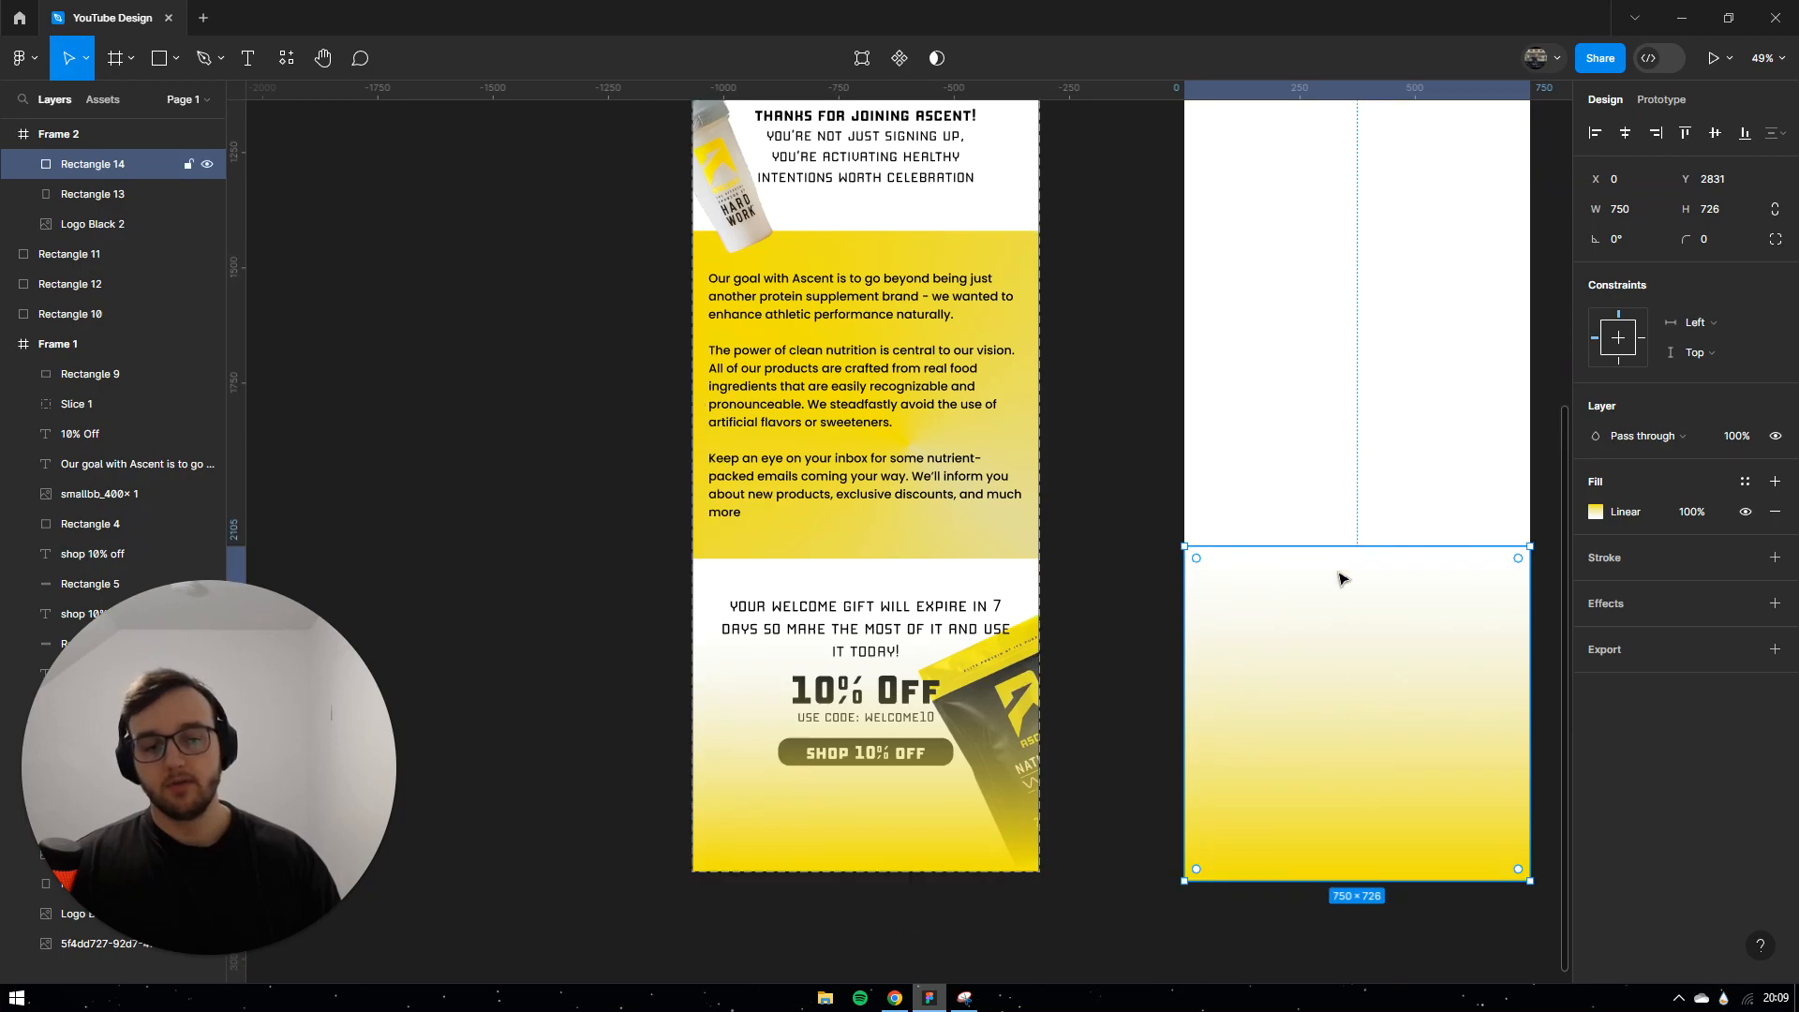
pyautogui.moveTo(1367, 548)
pyautogui.mouseDown()
pyautogui.moveTo(1365, 582)
pyautogui.moveTo(1365, 564)
pyautogui.mouseUp()
pyautogui.click(1115, 599)
pyautogui.scroll(10, 1129, 618)
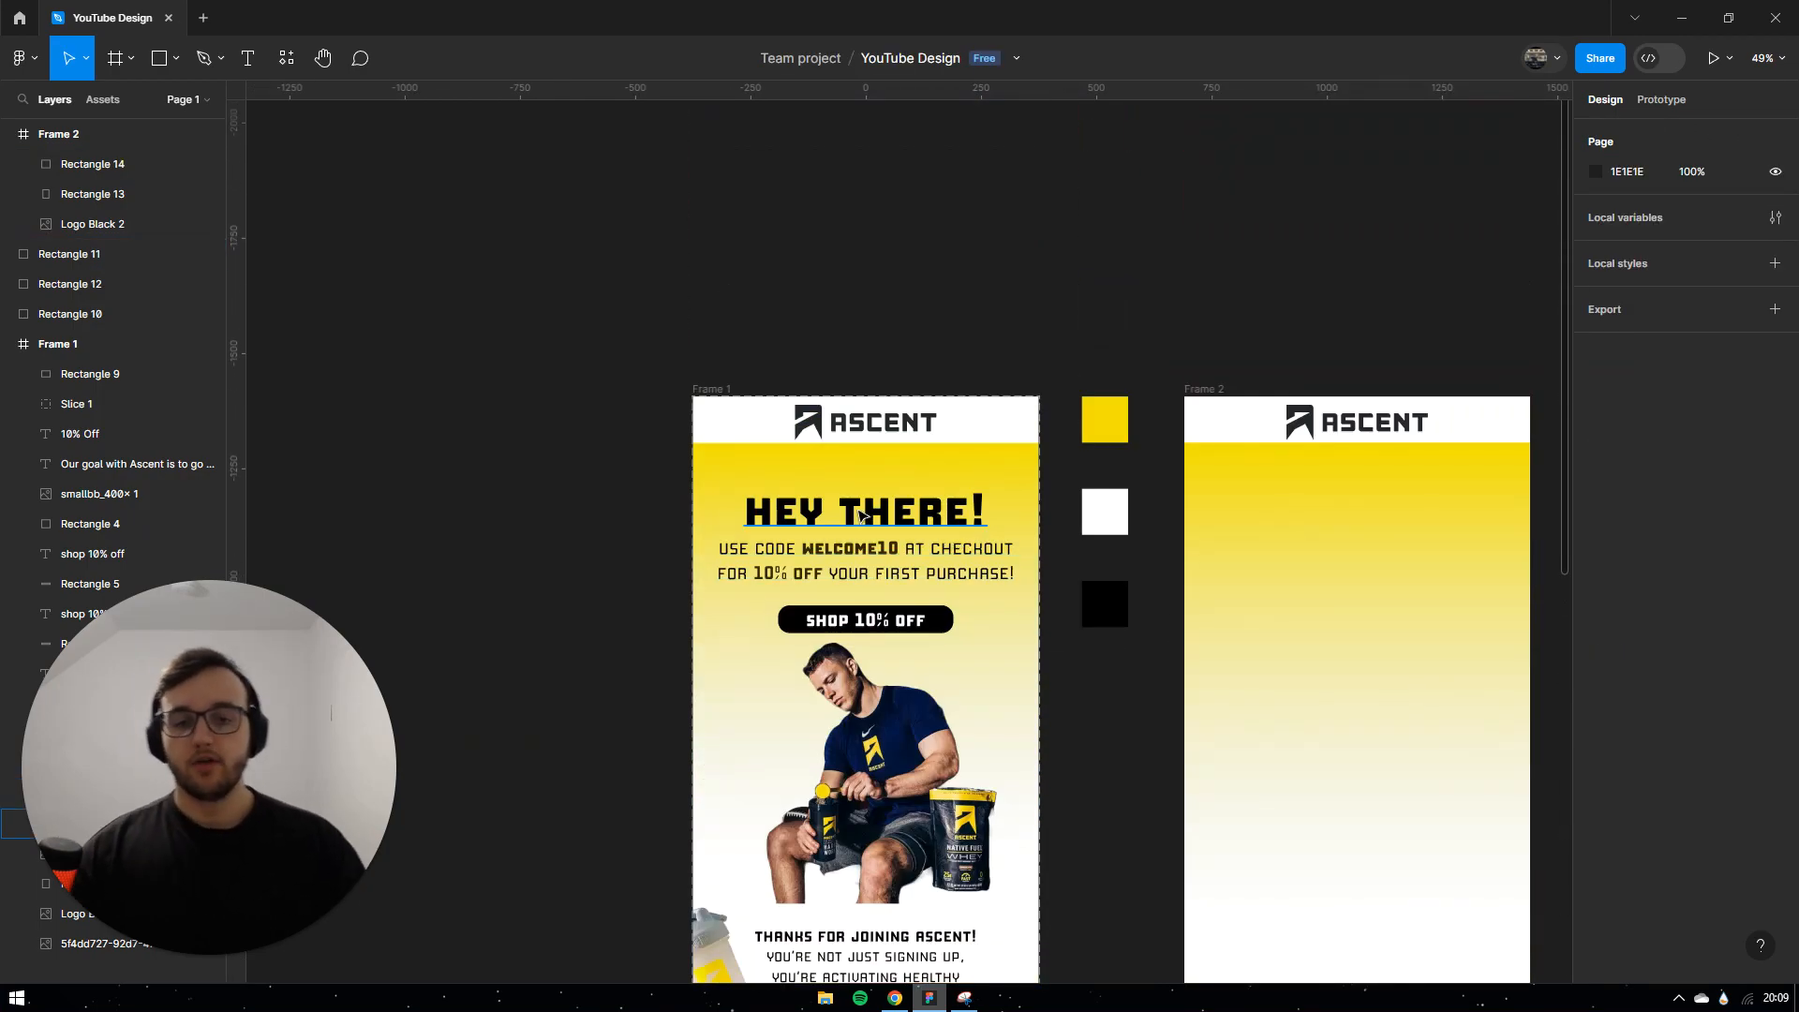
# Step: Add a 'hey there' text layer in Frame 2 using the Manufaktur font
pyautogui.click(248, 58)
pyautogui.click(1324, 510)
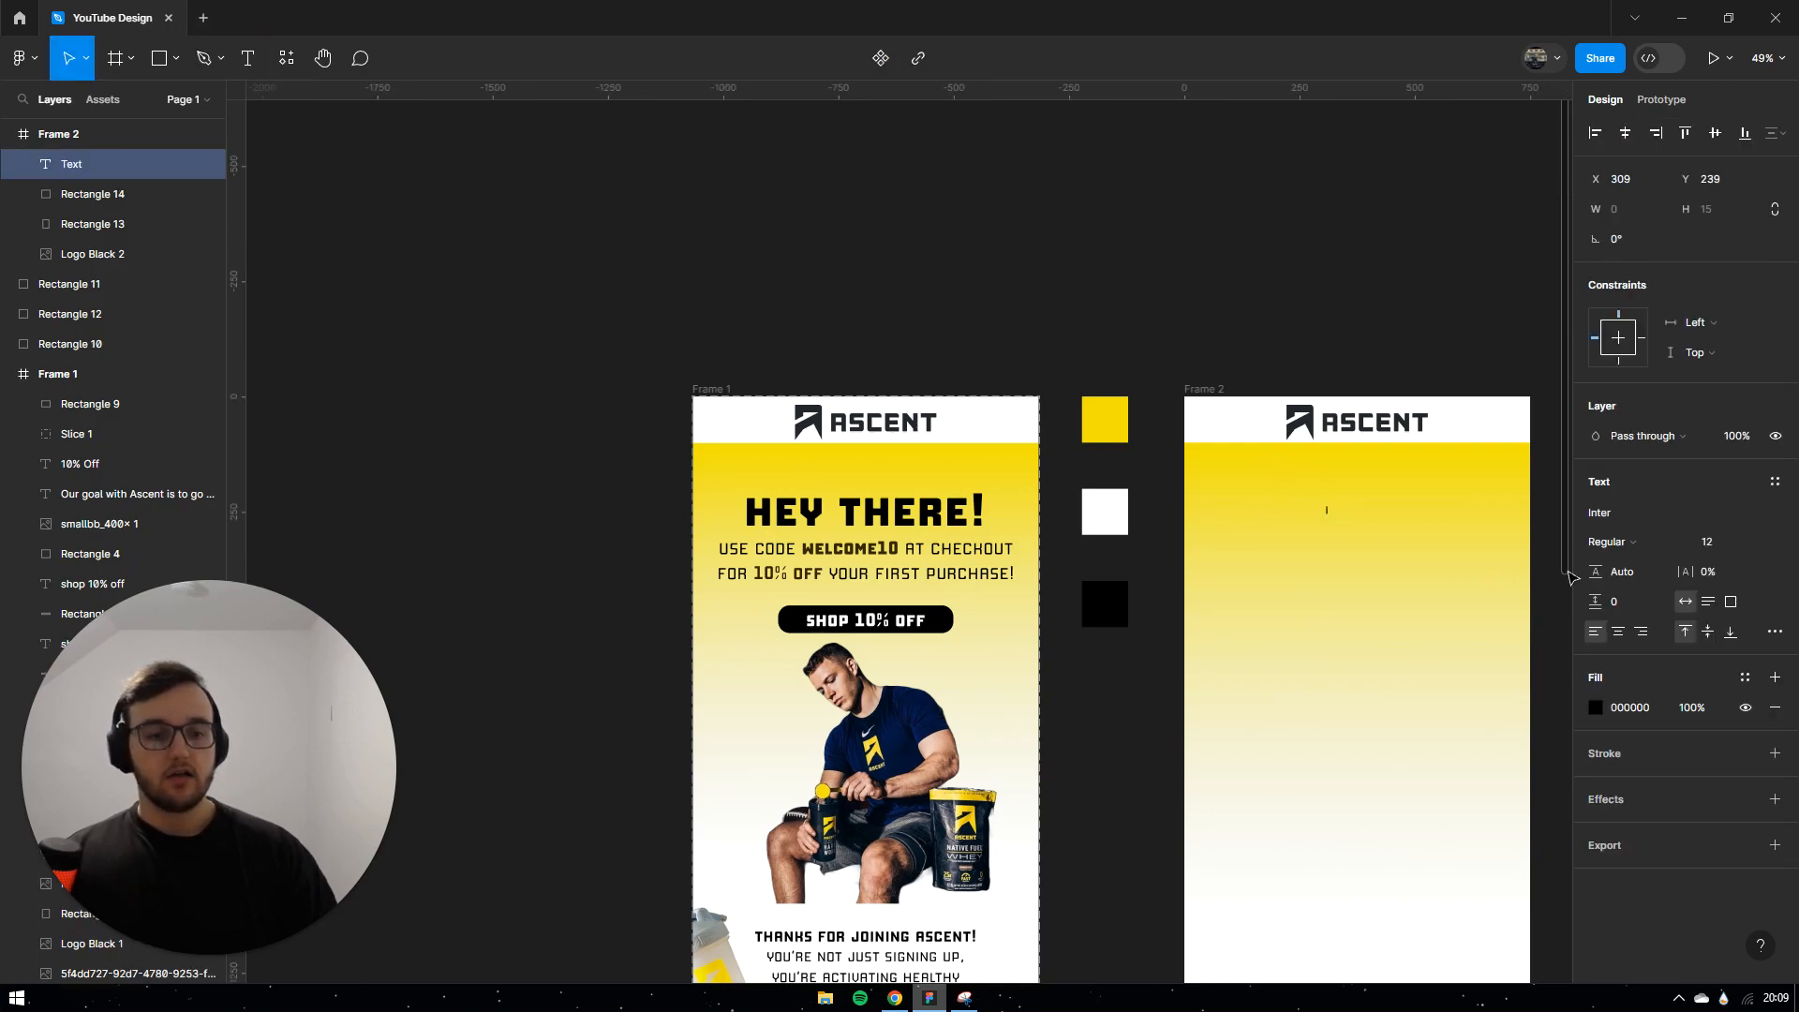
pyautogui.click(1626, 511)
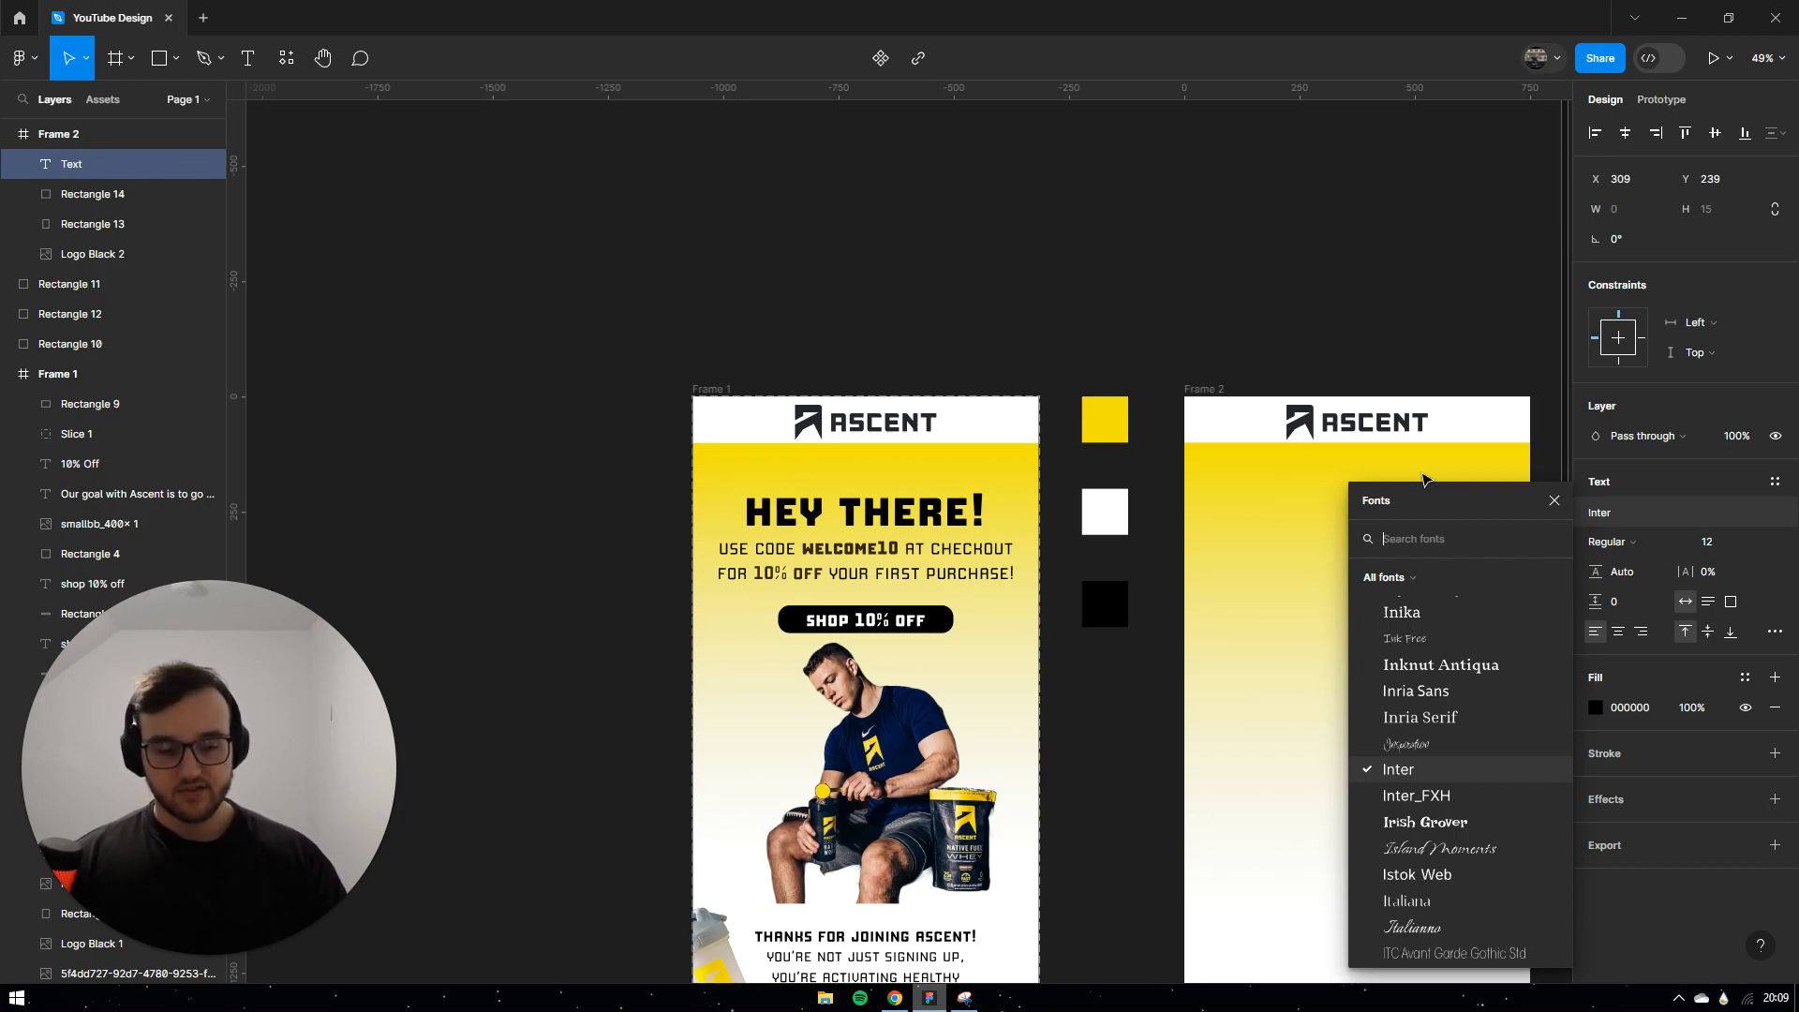
pyautogui.write('manuf')
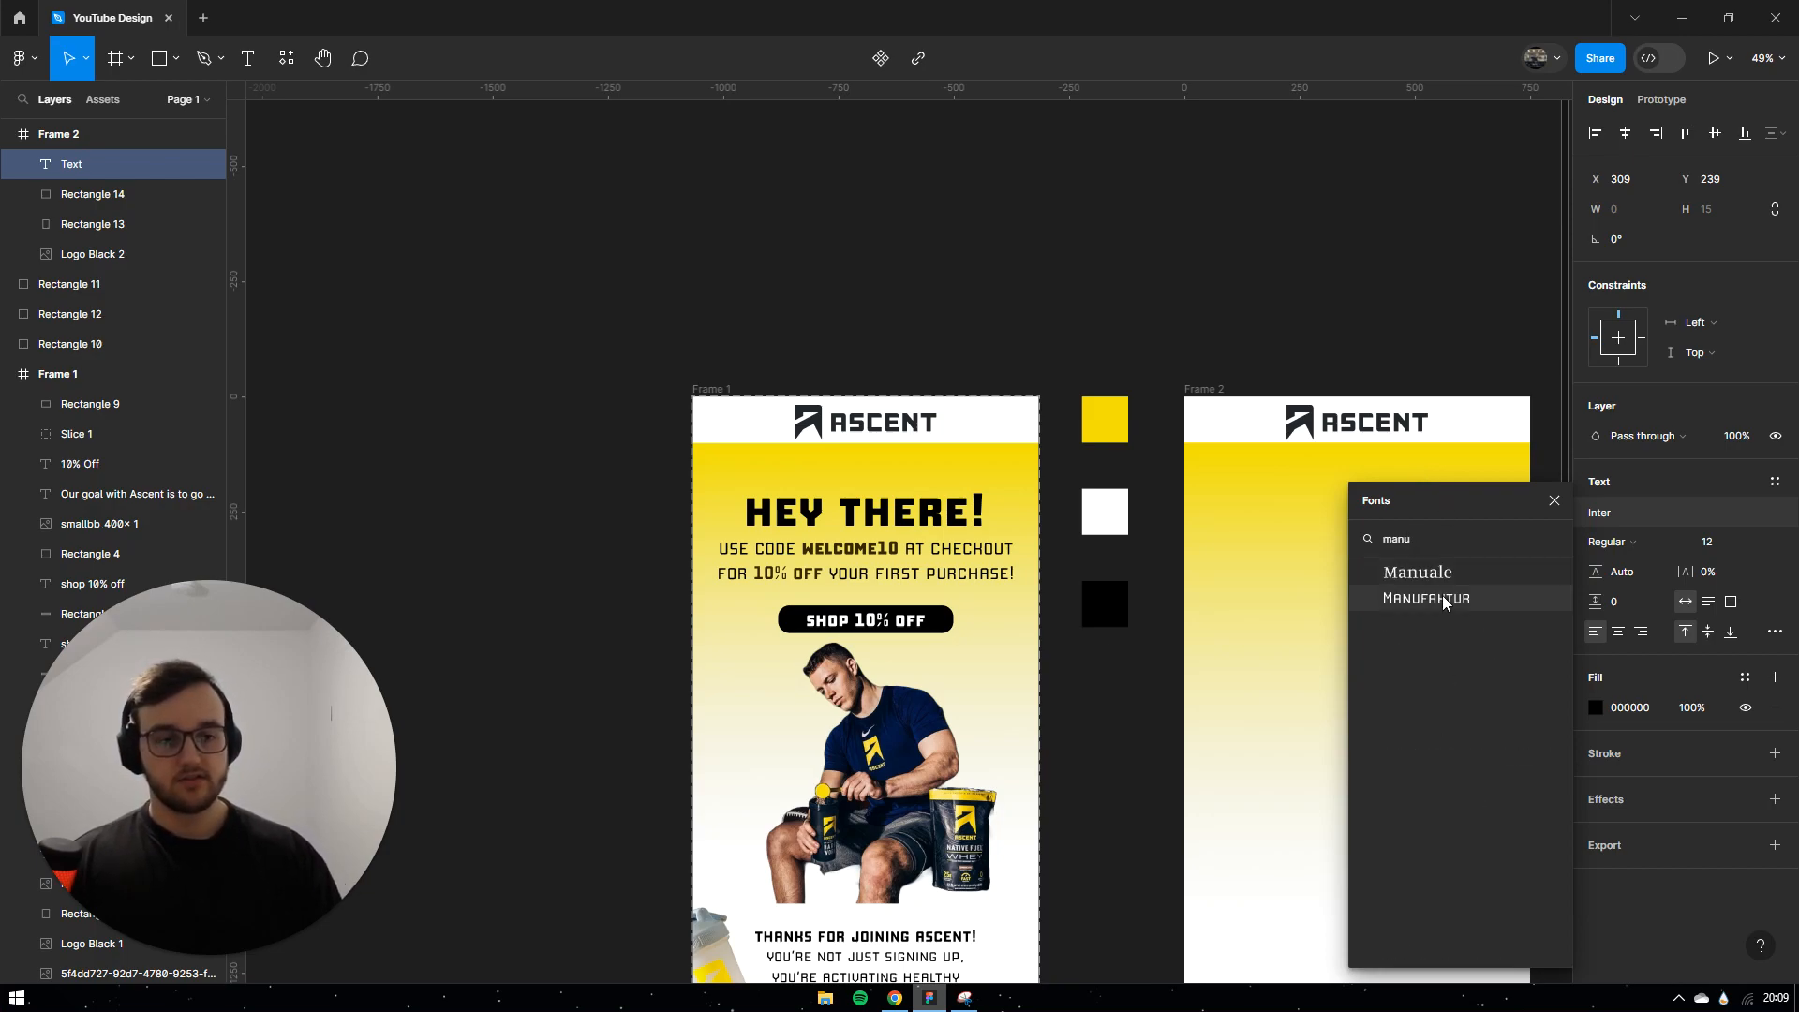
pyautogui.click(1445, 607)
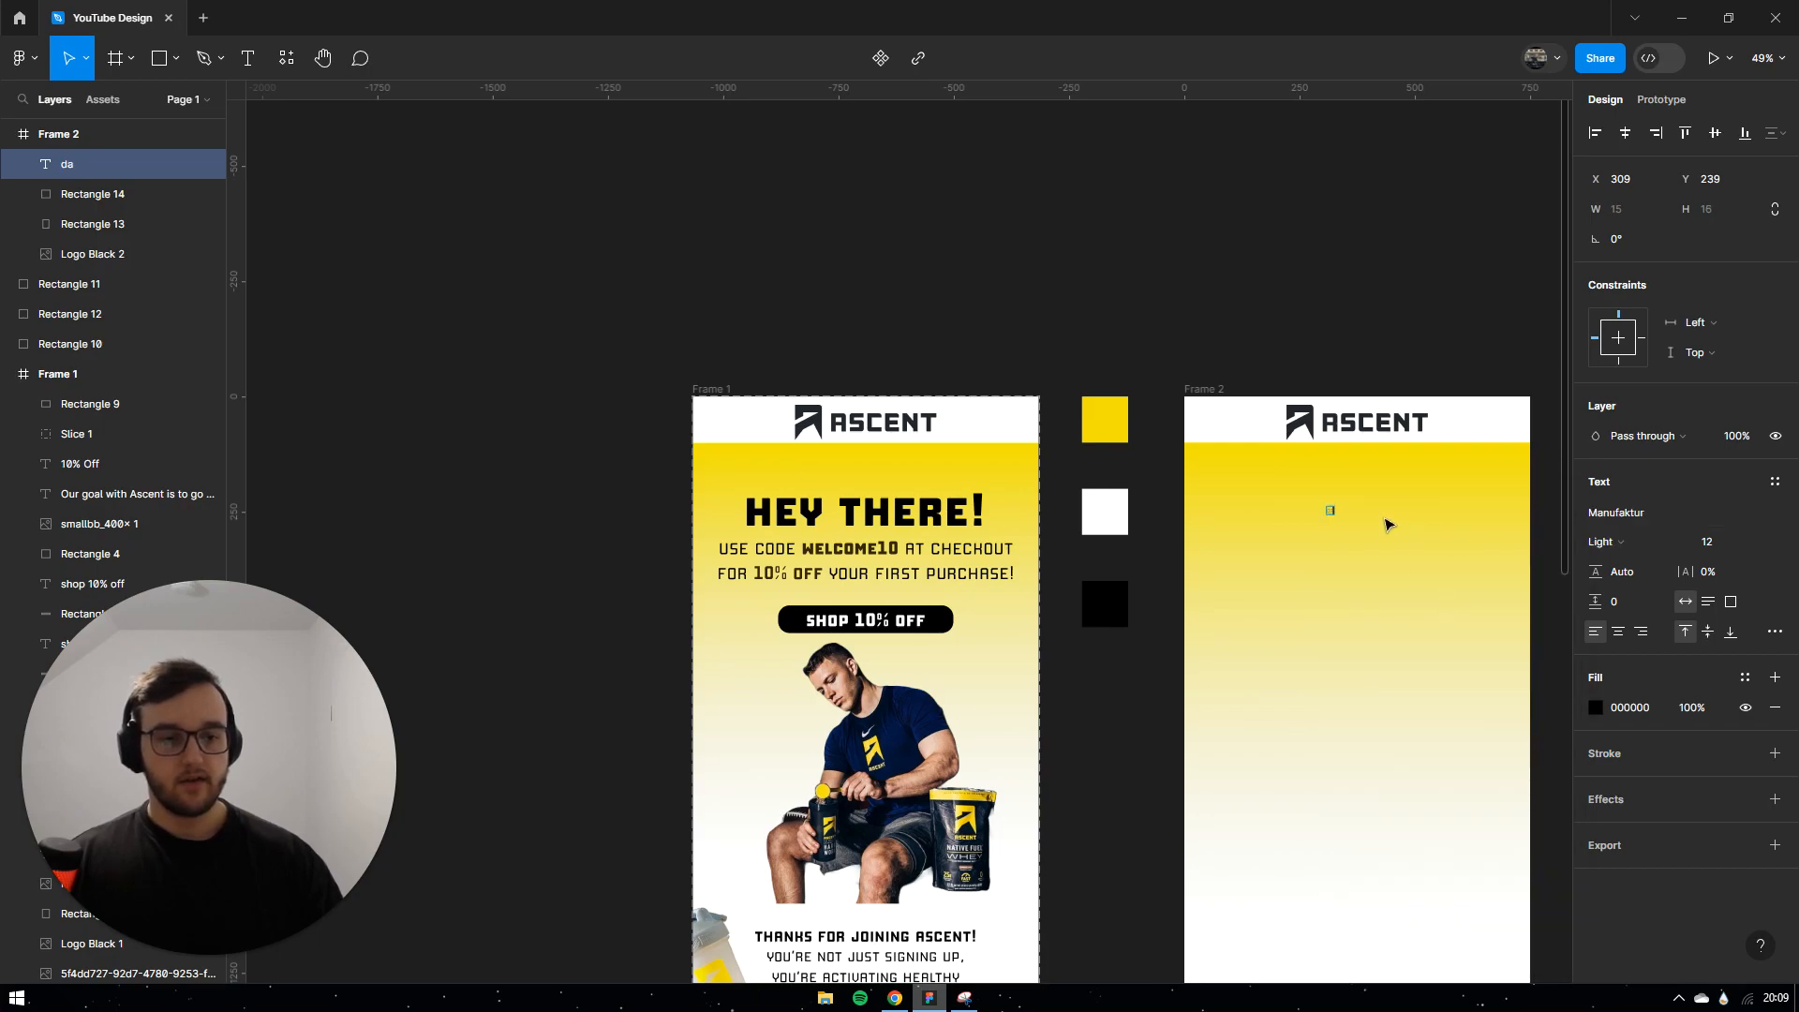
pyautogui.press('BackSpace')
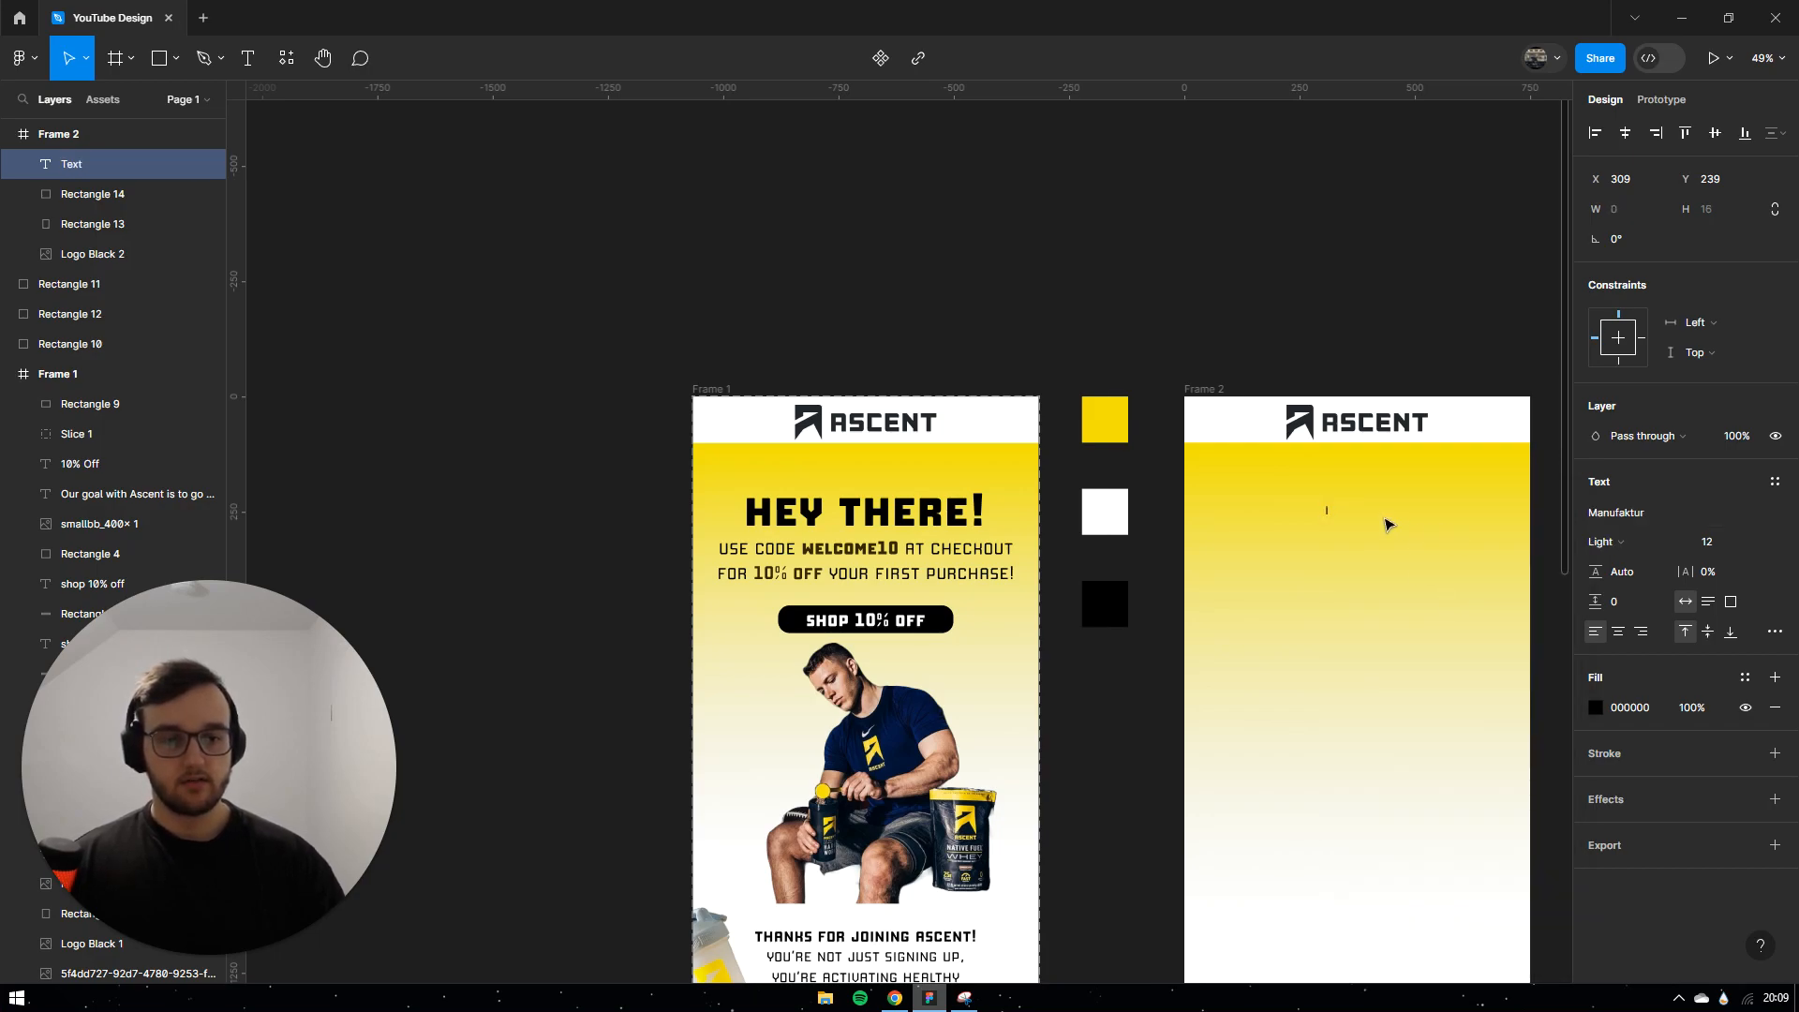
pyautogui.write('hey there!')
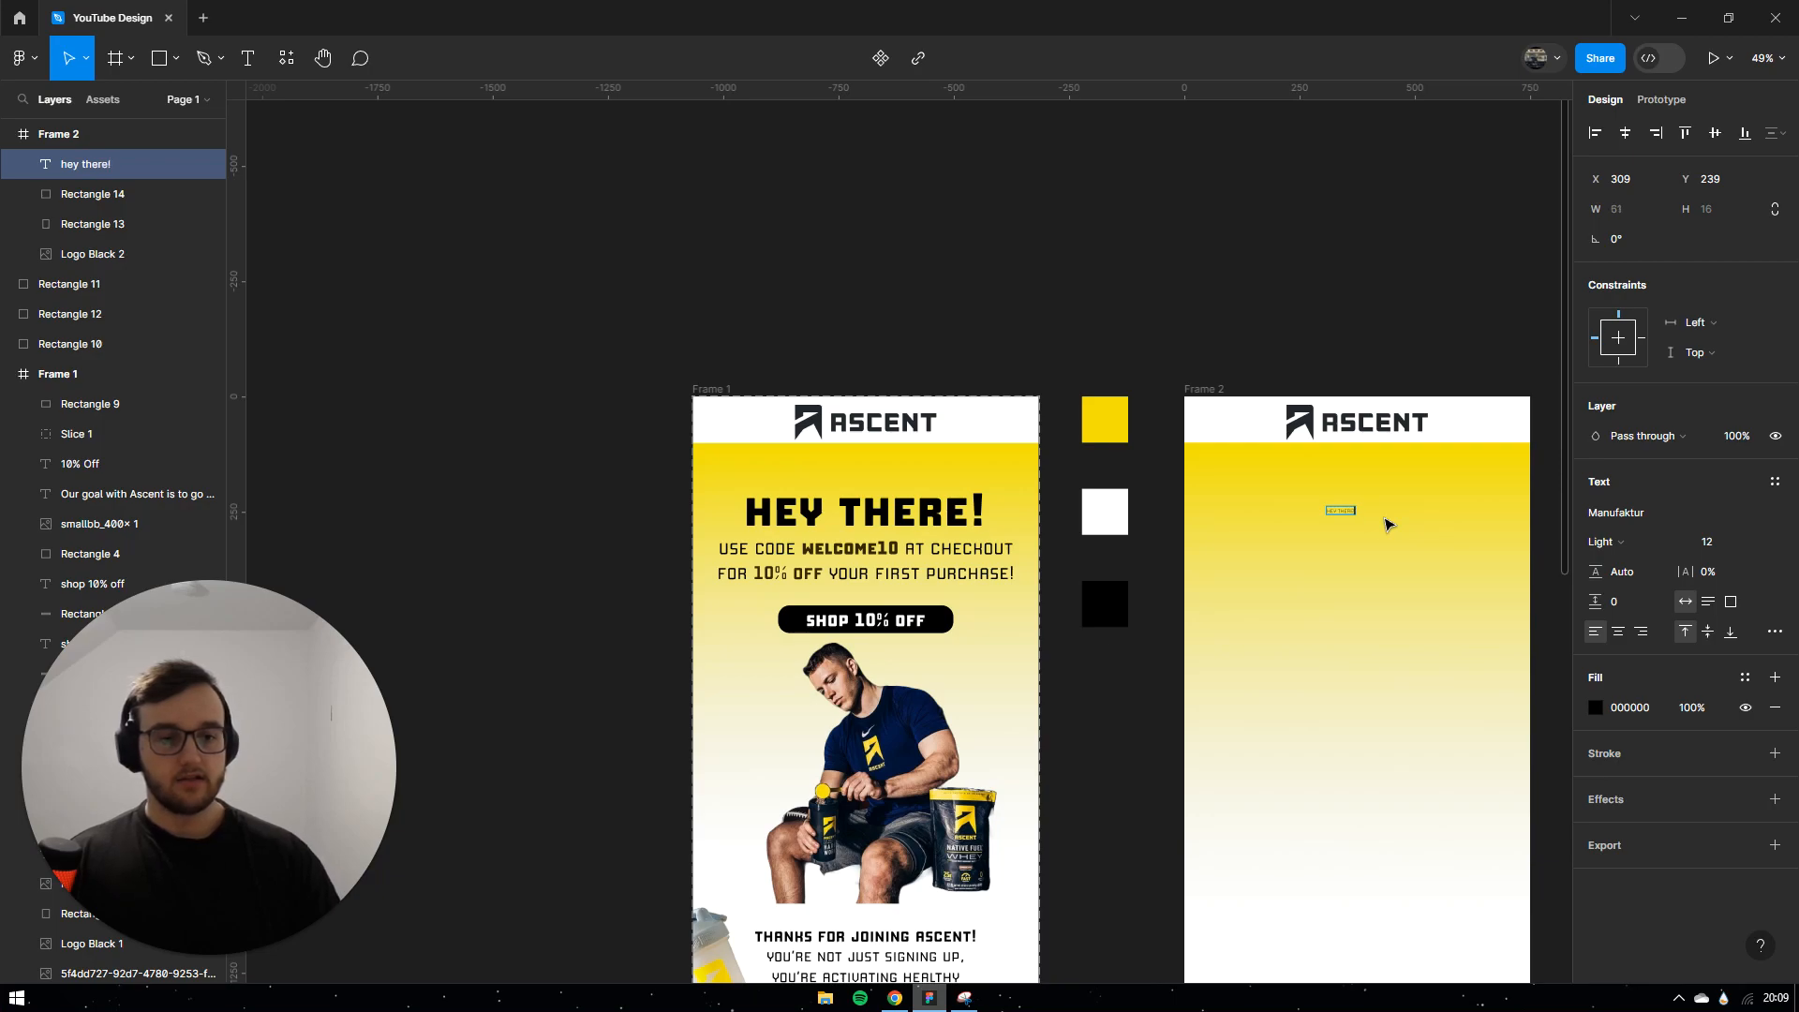
pyautogui.press('Escape')
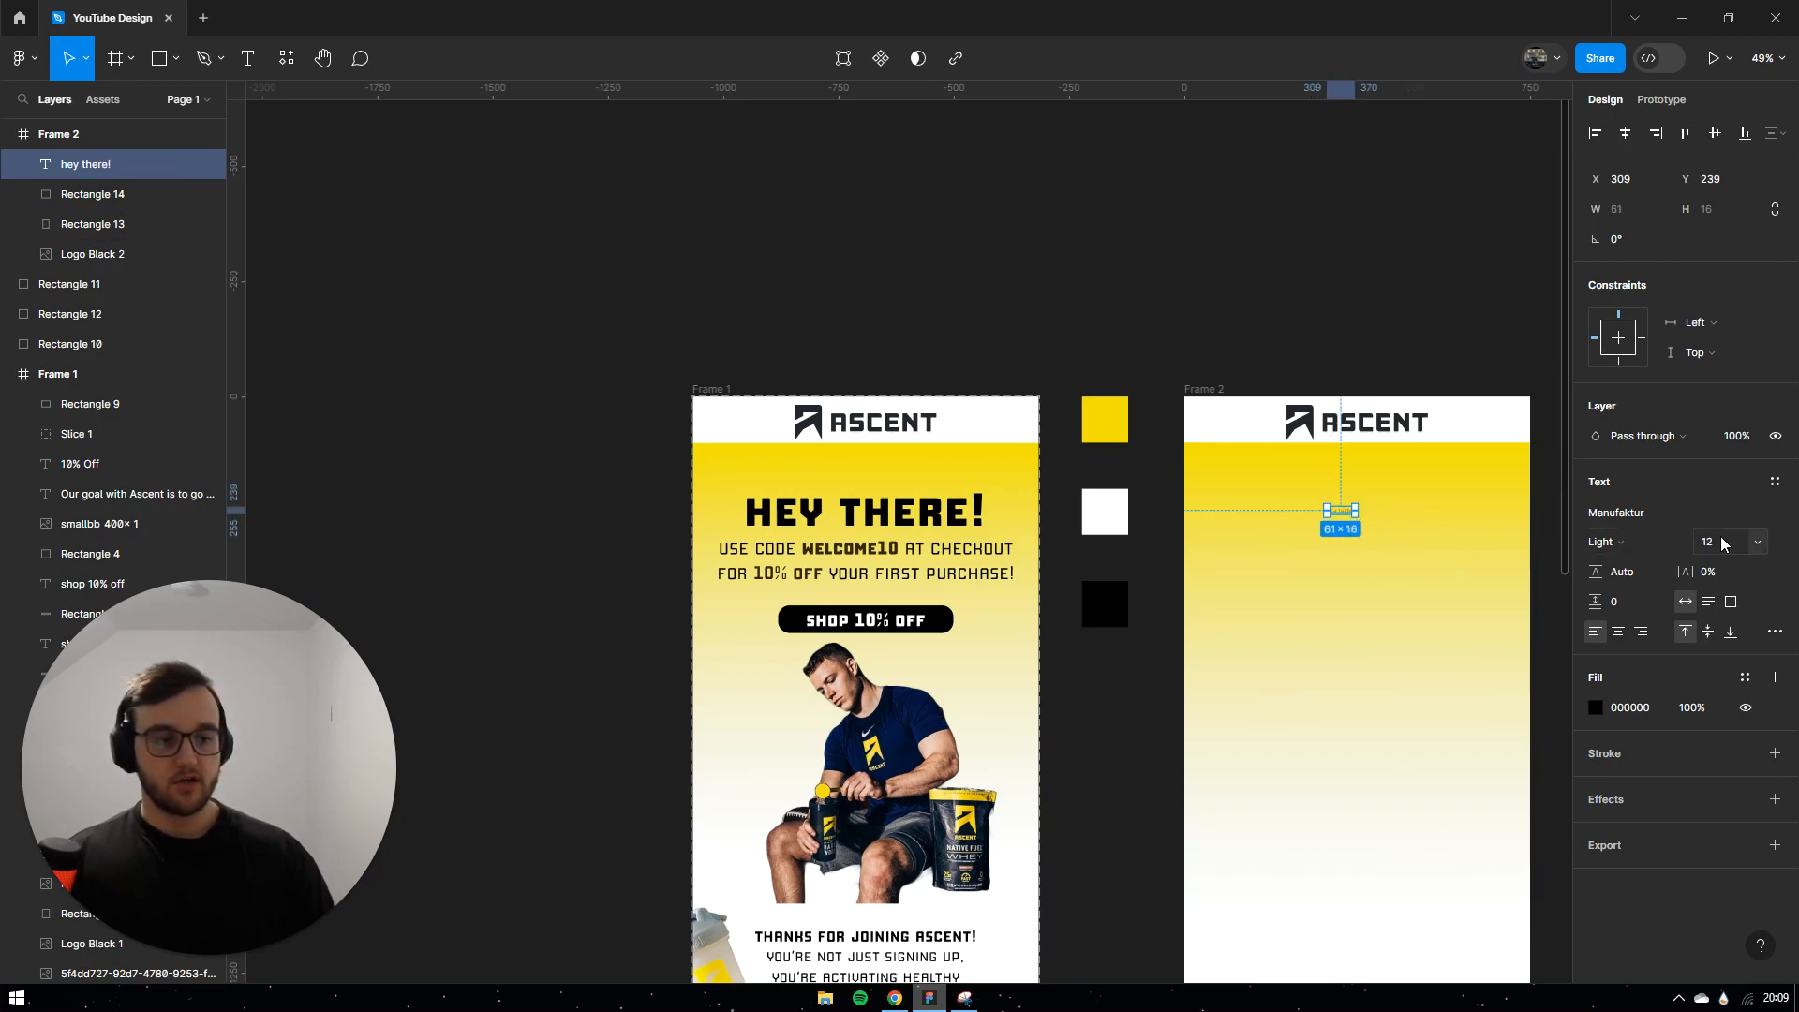
# Step: Match the original heading's 100 font size and place the text near Frame 2's top
pyautogui.click(864, 512)
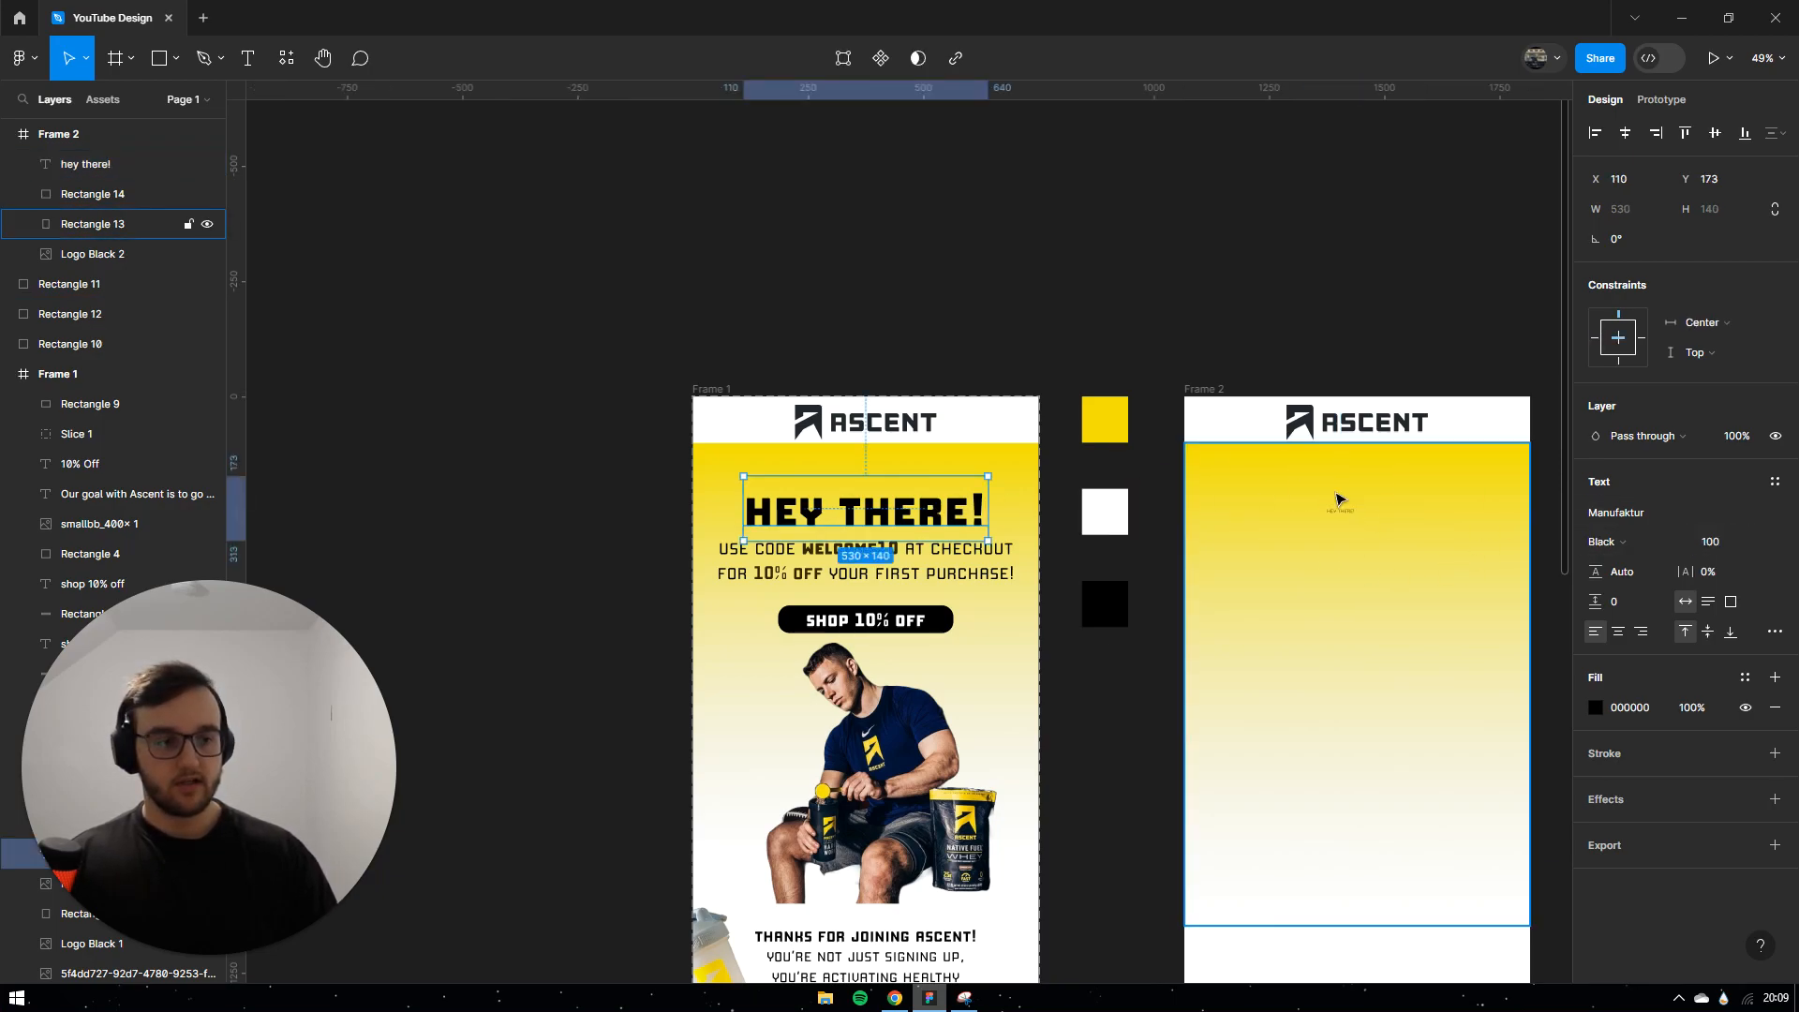
pyautogui.click(1342, 511)
pyautogui.click(1729, 544)
pyautogui.write('10')
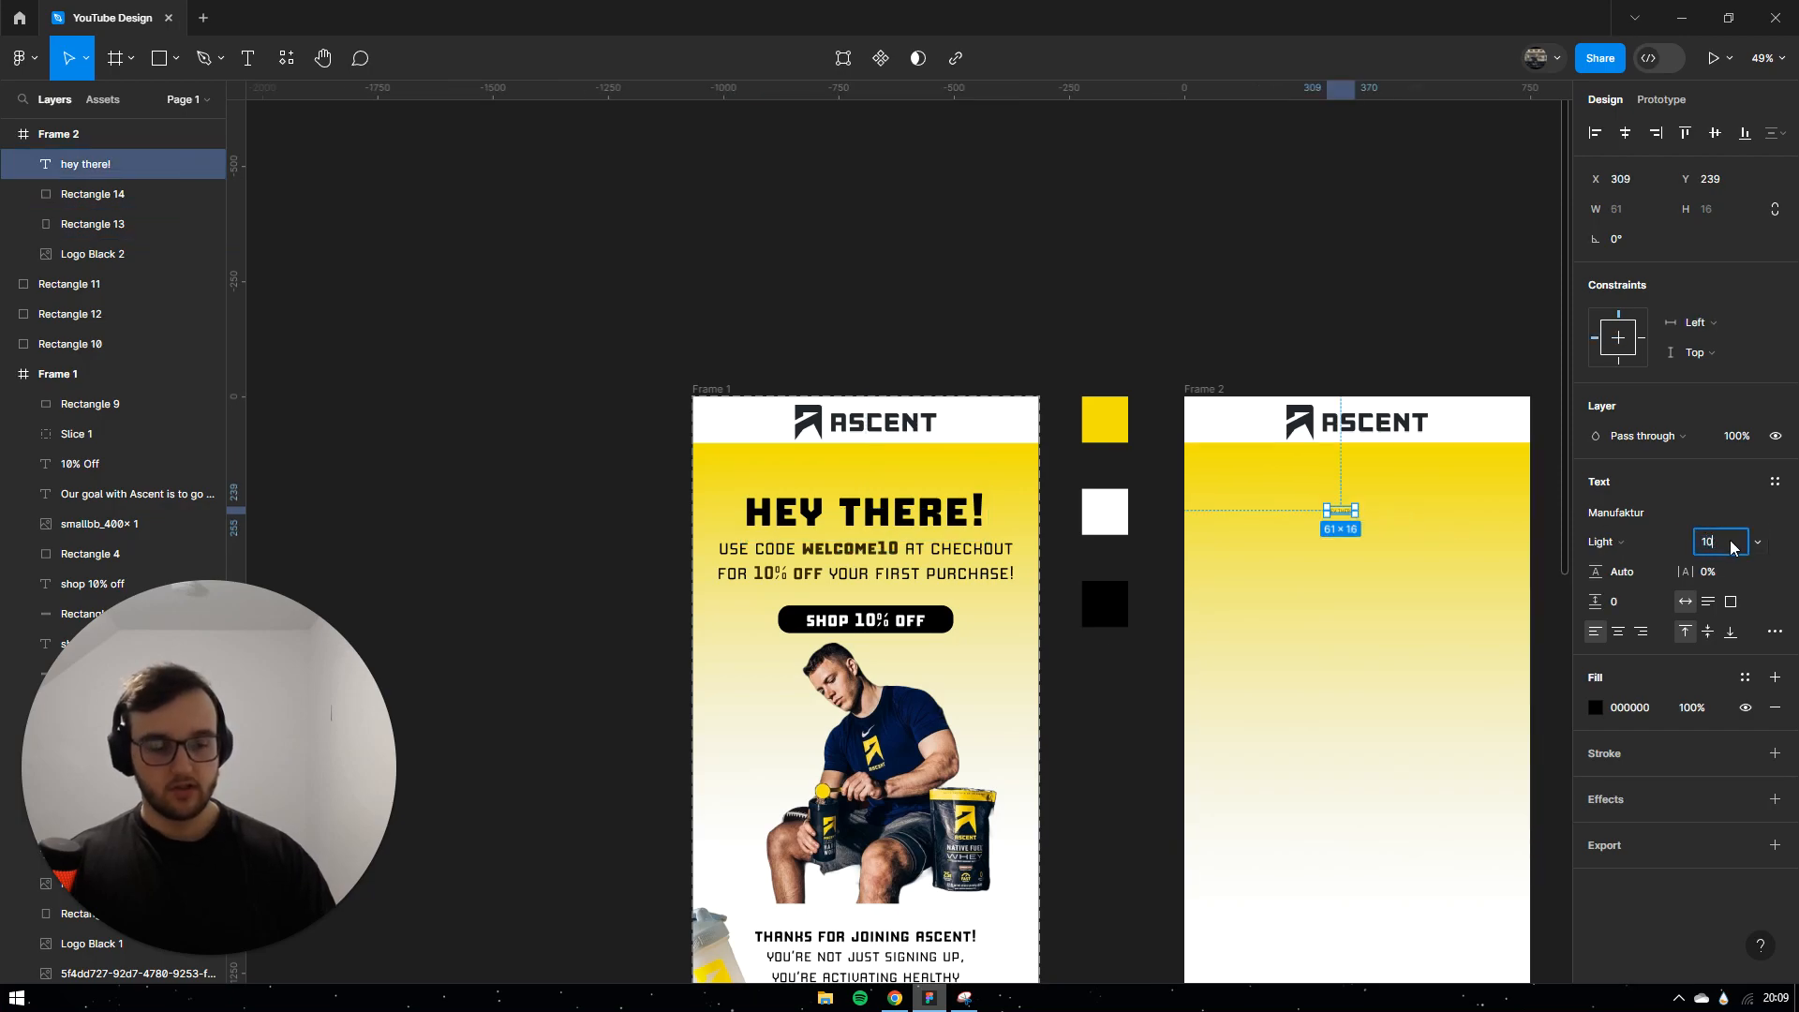
pyautogui.write('0')
pyautogui.press('Return')
pyautogui.moveTo(1440, 530); pyautogui.dragTo(1356, 502)
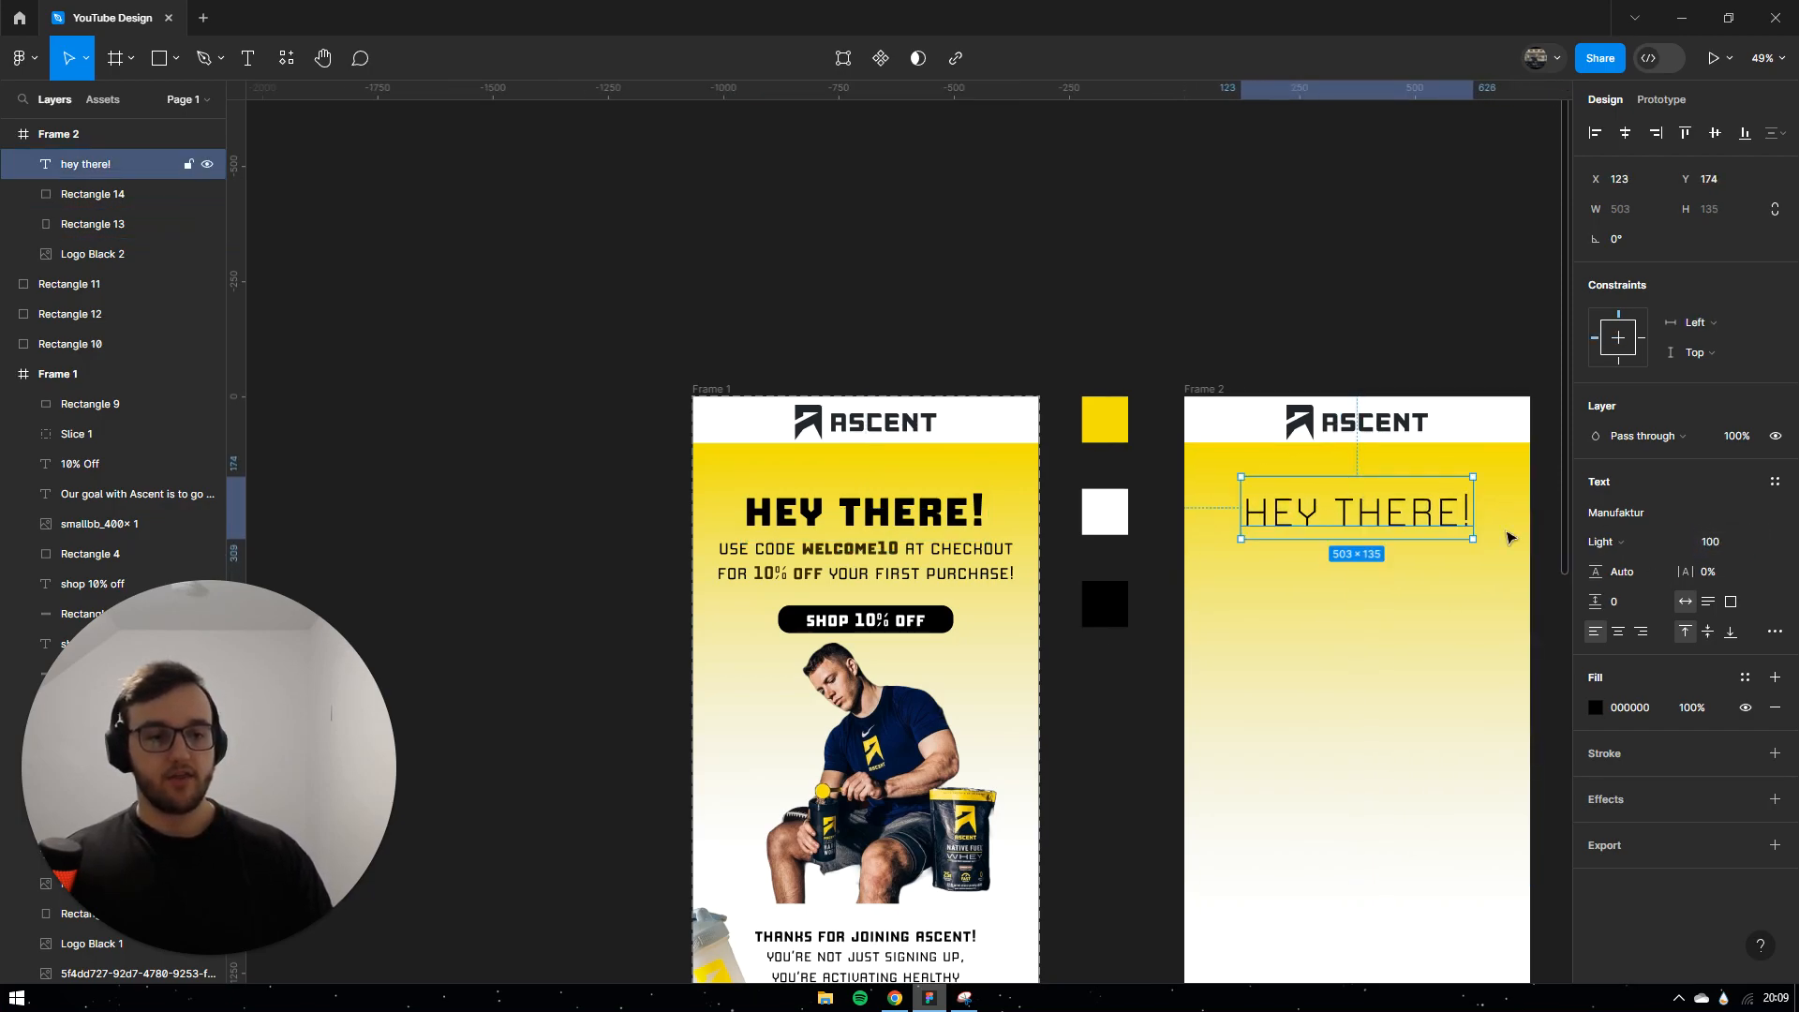
# Step: Set the headline to Black weight, centre it horizontally and move it slightly higher
pyautogui.click(1653, 549)
pyautogui.click(1642, 592)
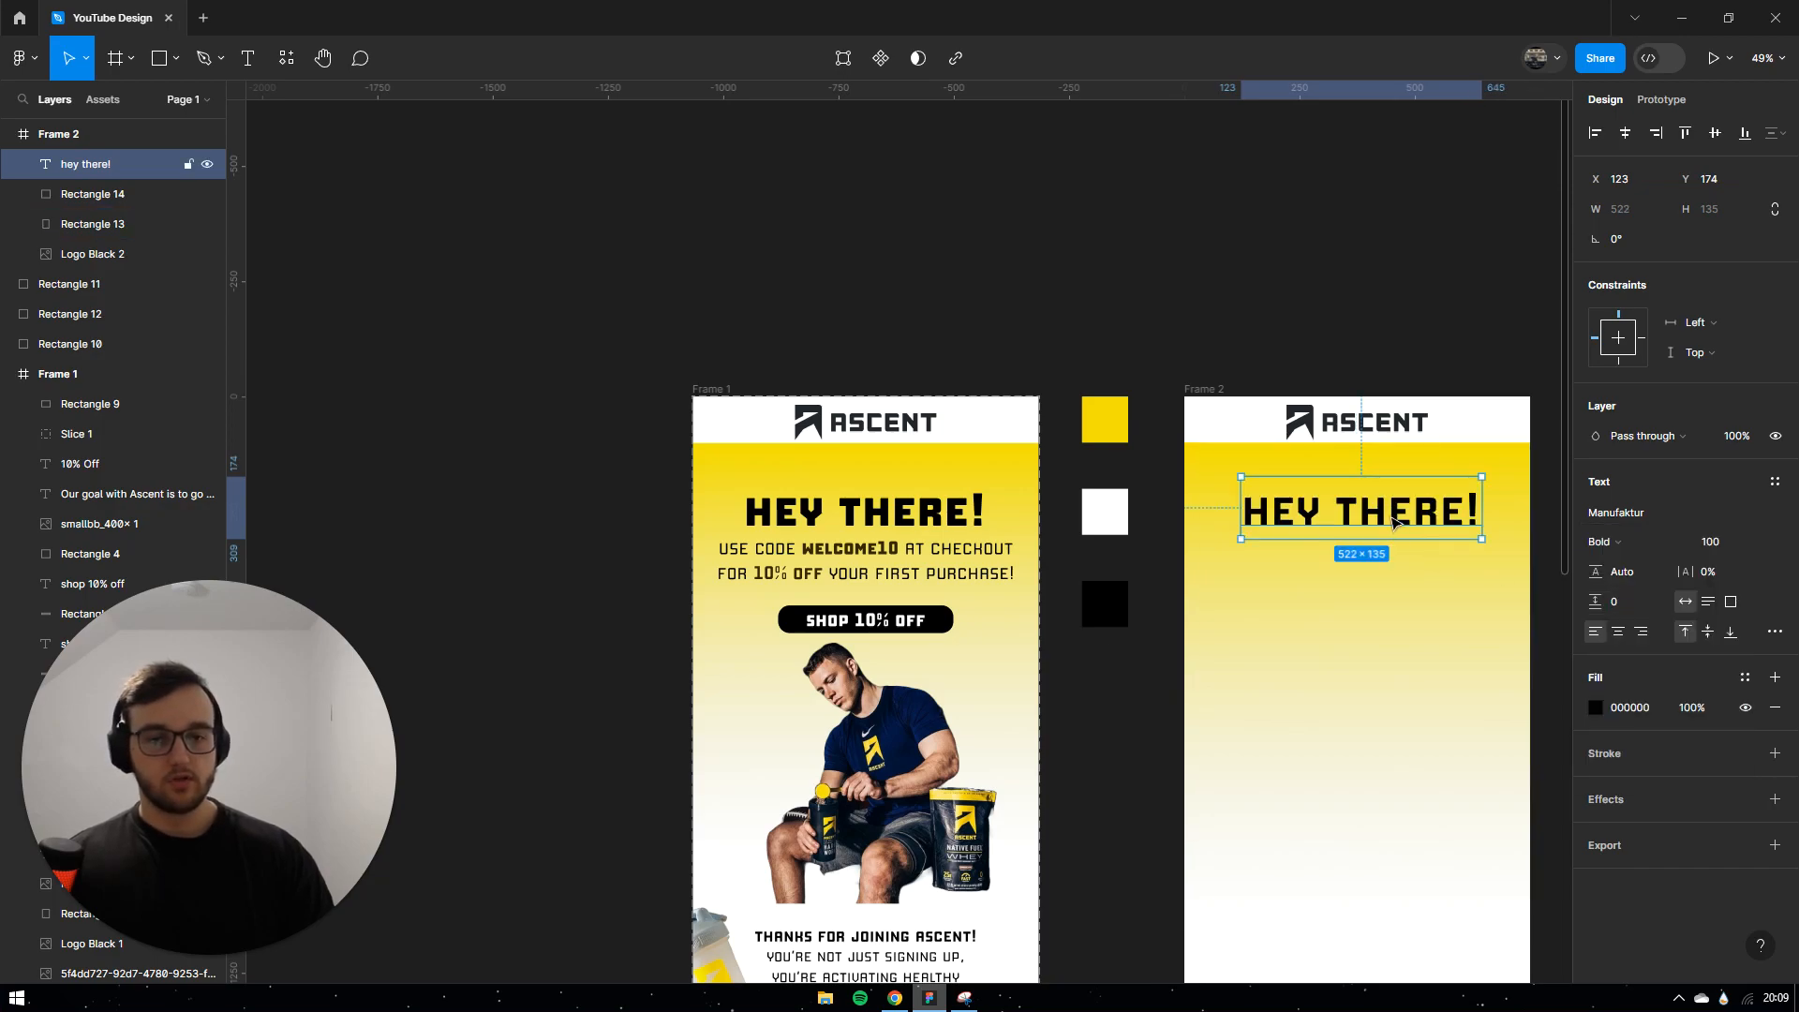
pyautogui.click(1602, 542)
pyautogui.click(1621, 558)
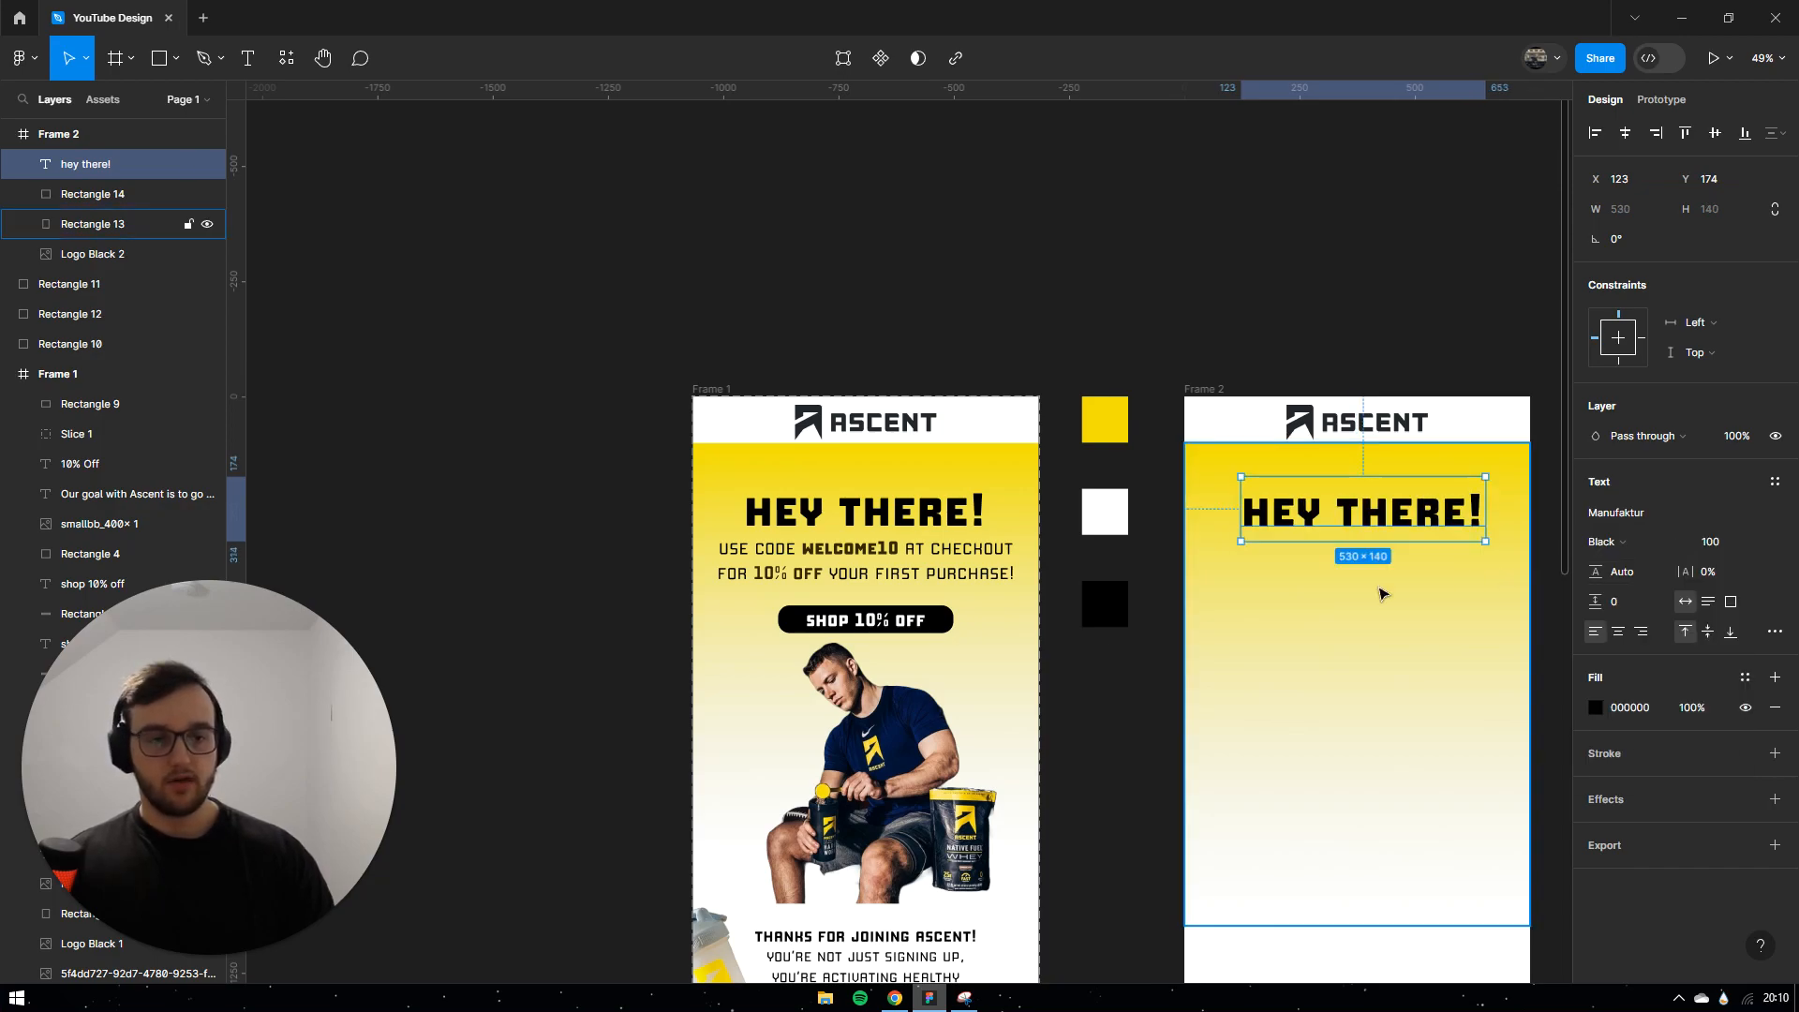
pyautogui.click(1604, 543)
pyautogui.click(1613, 565)
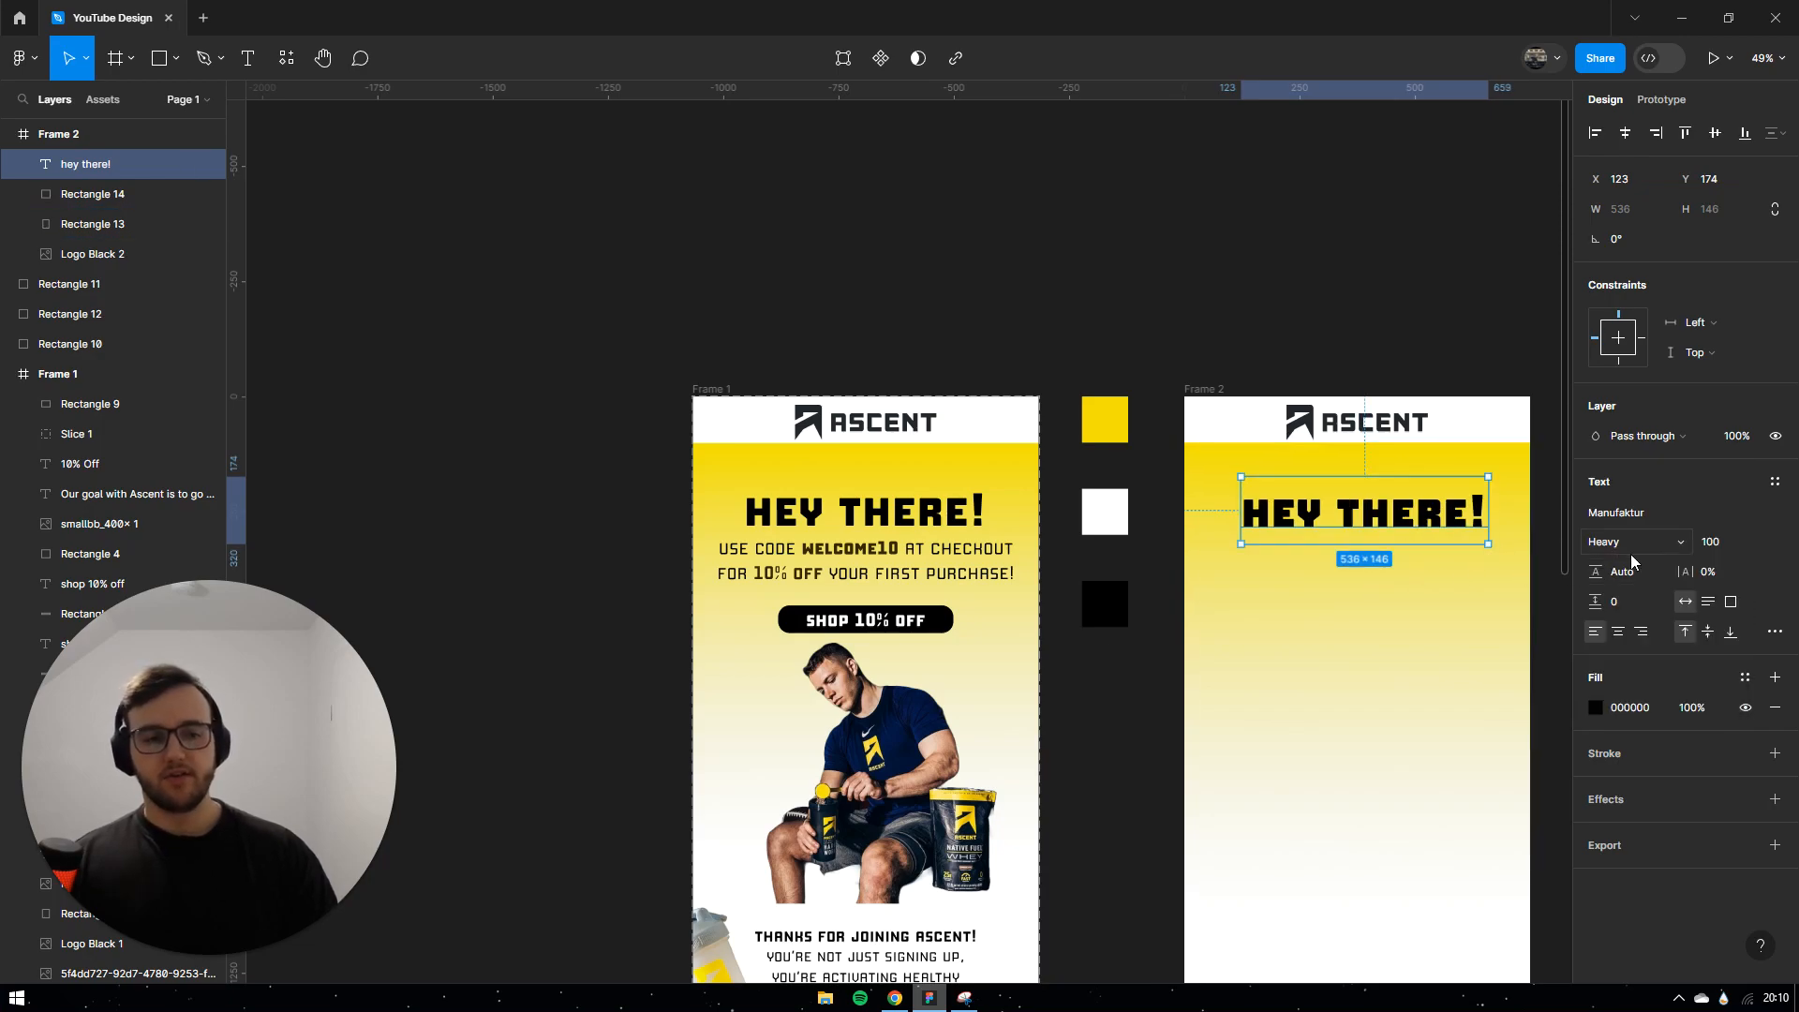
pyautogui.click(1630, 560)
pyautogui.click(1621, 515)
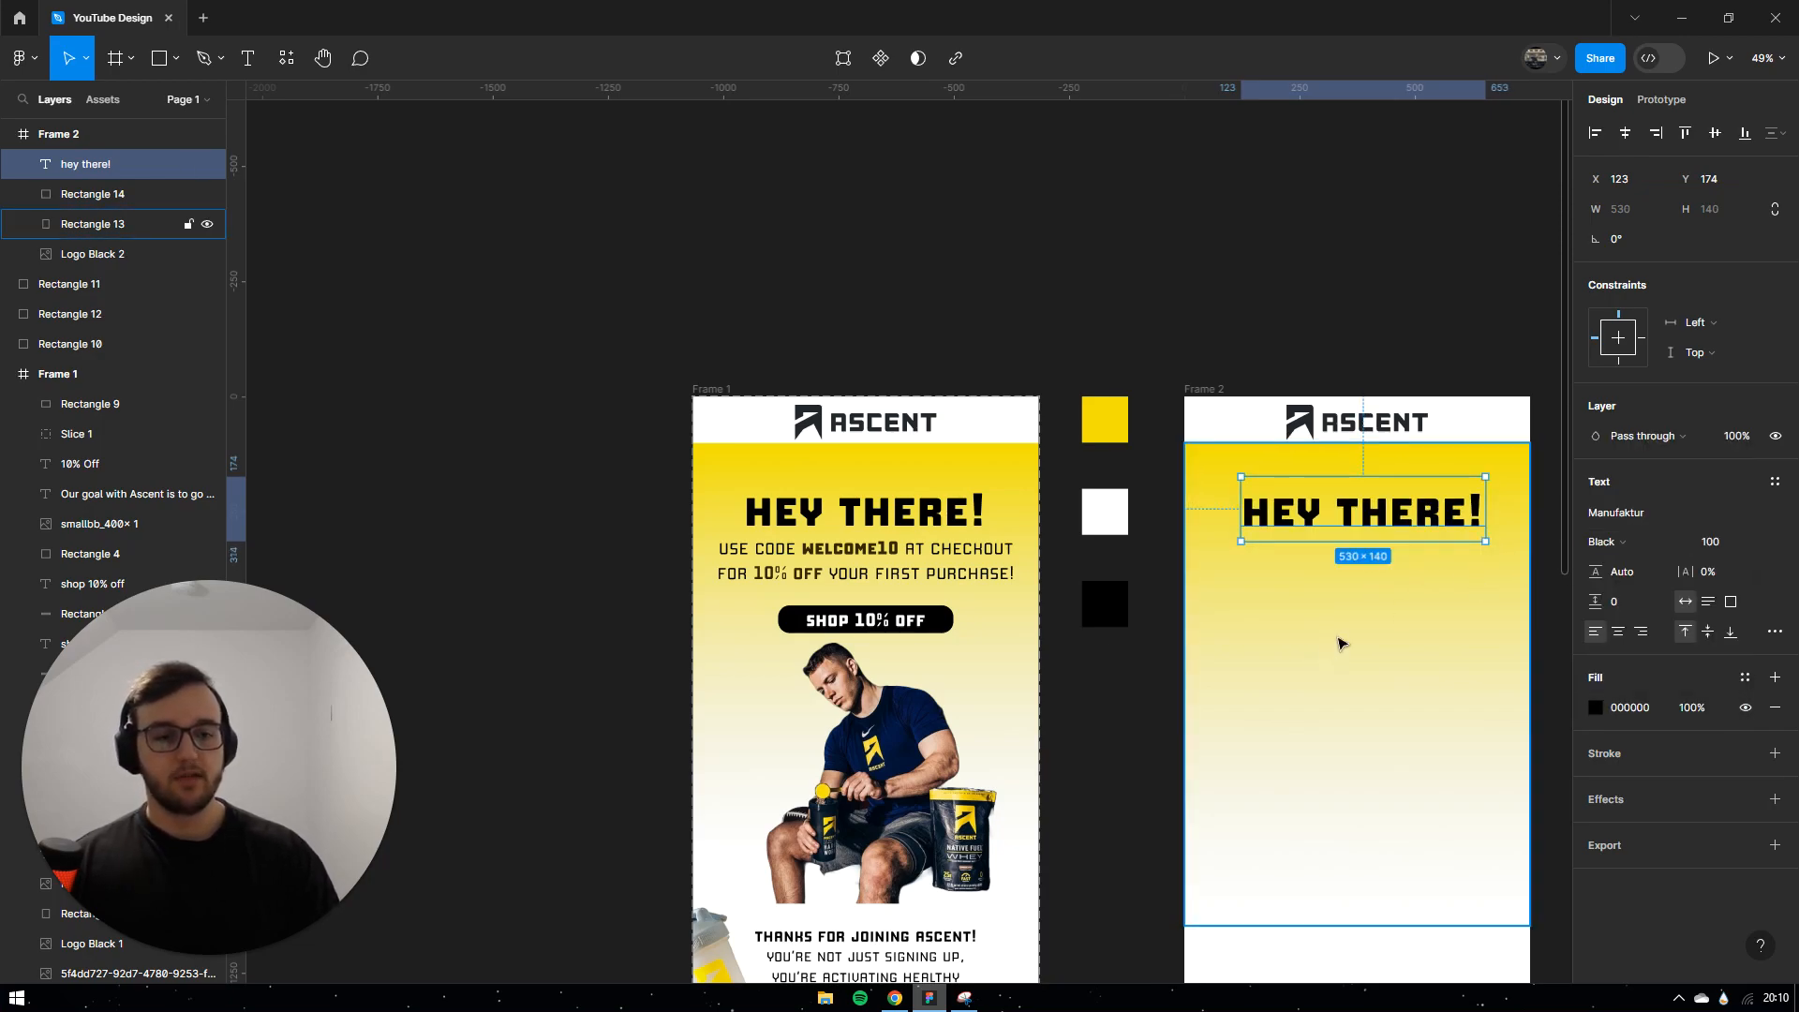
pyautogui.click(1634, 138)
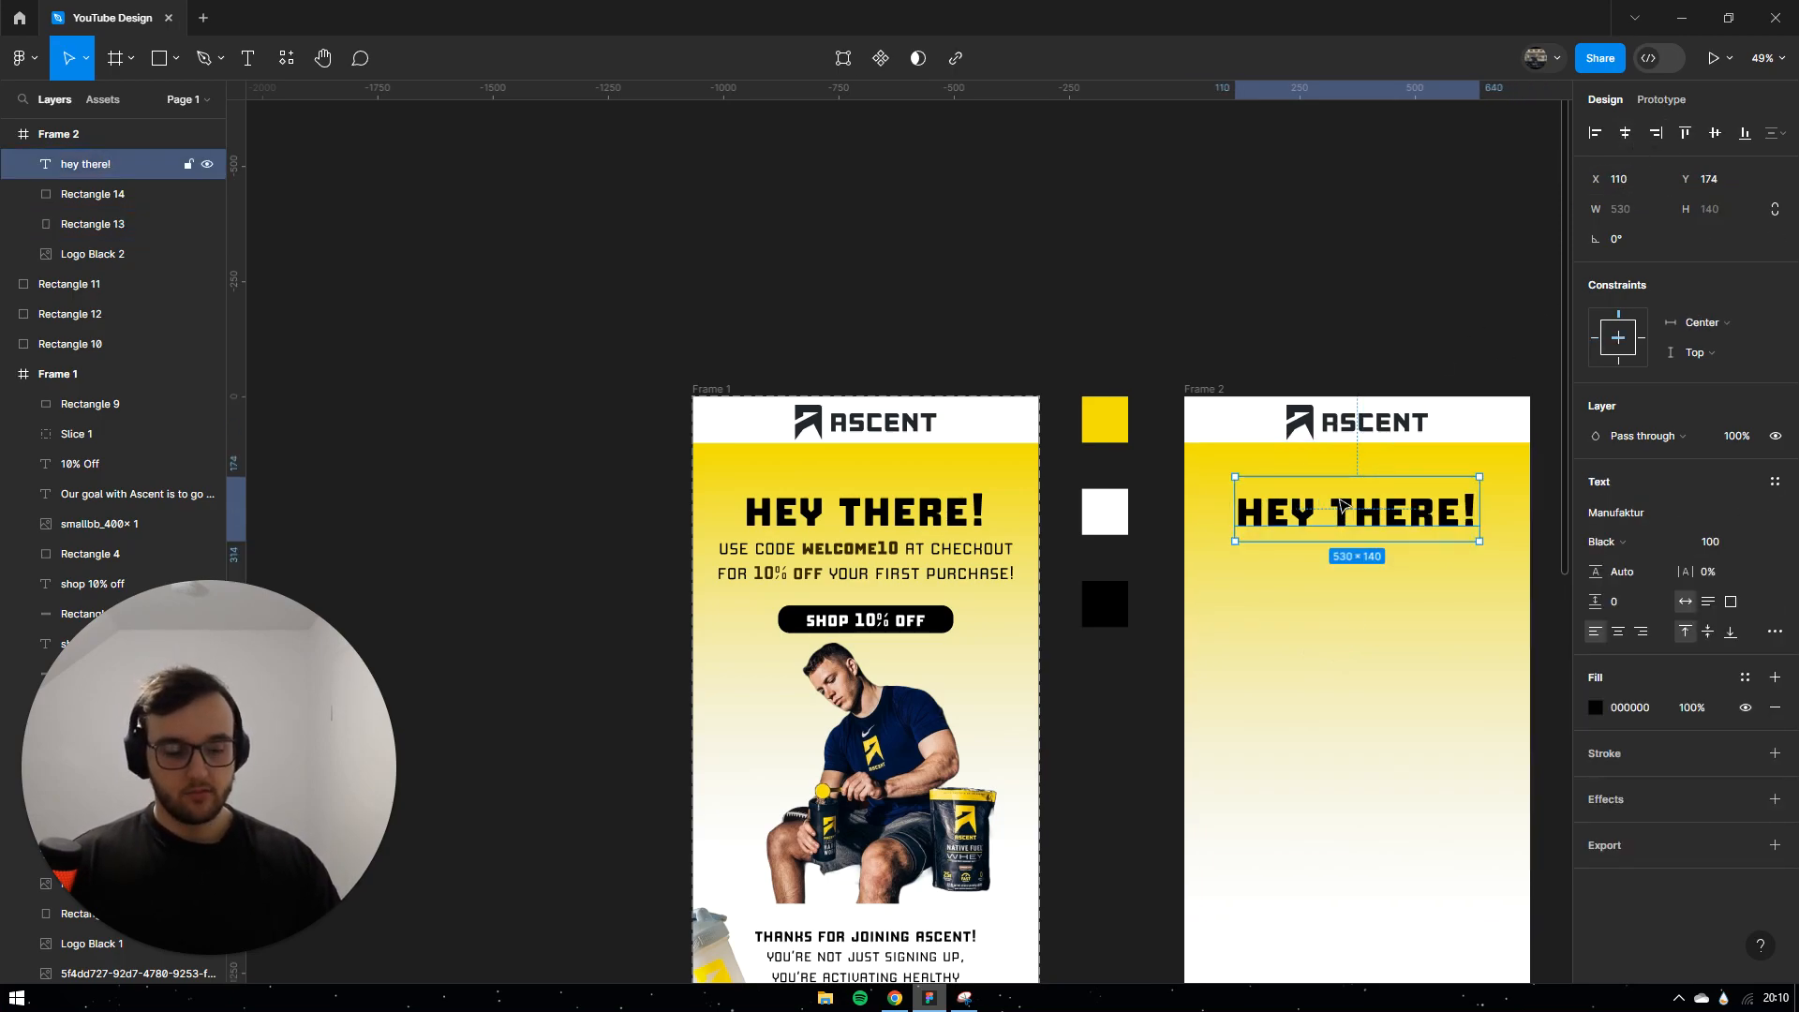
pyautogui.moveTo(1342, 506); pyautogui.dragTo(1342, 501)
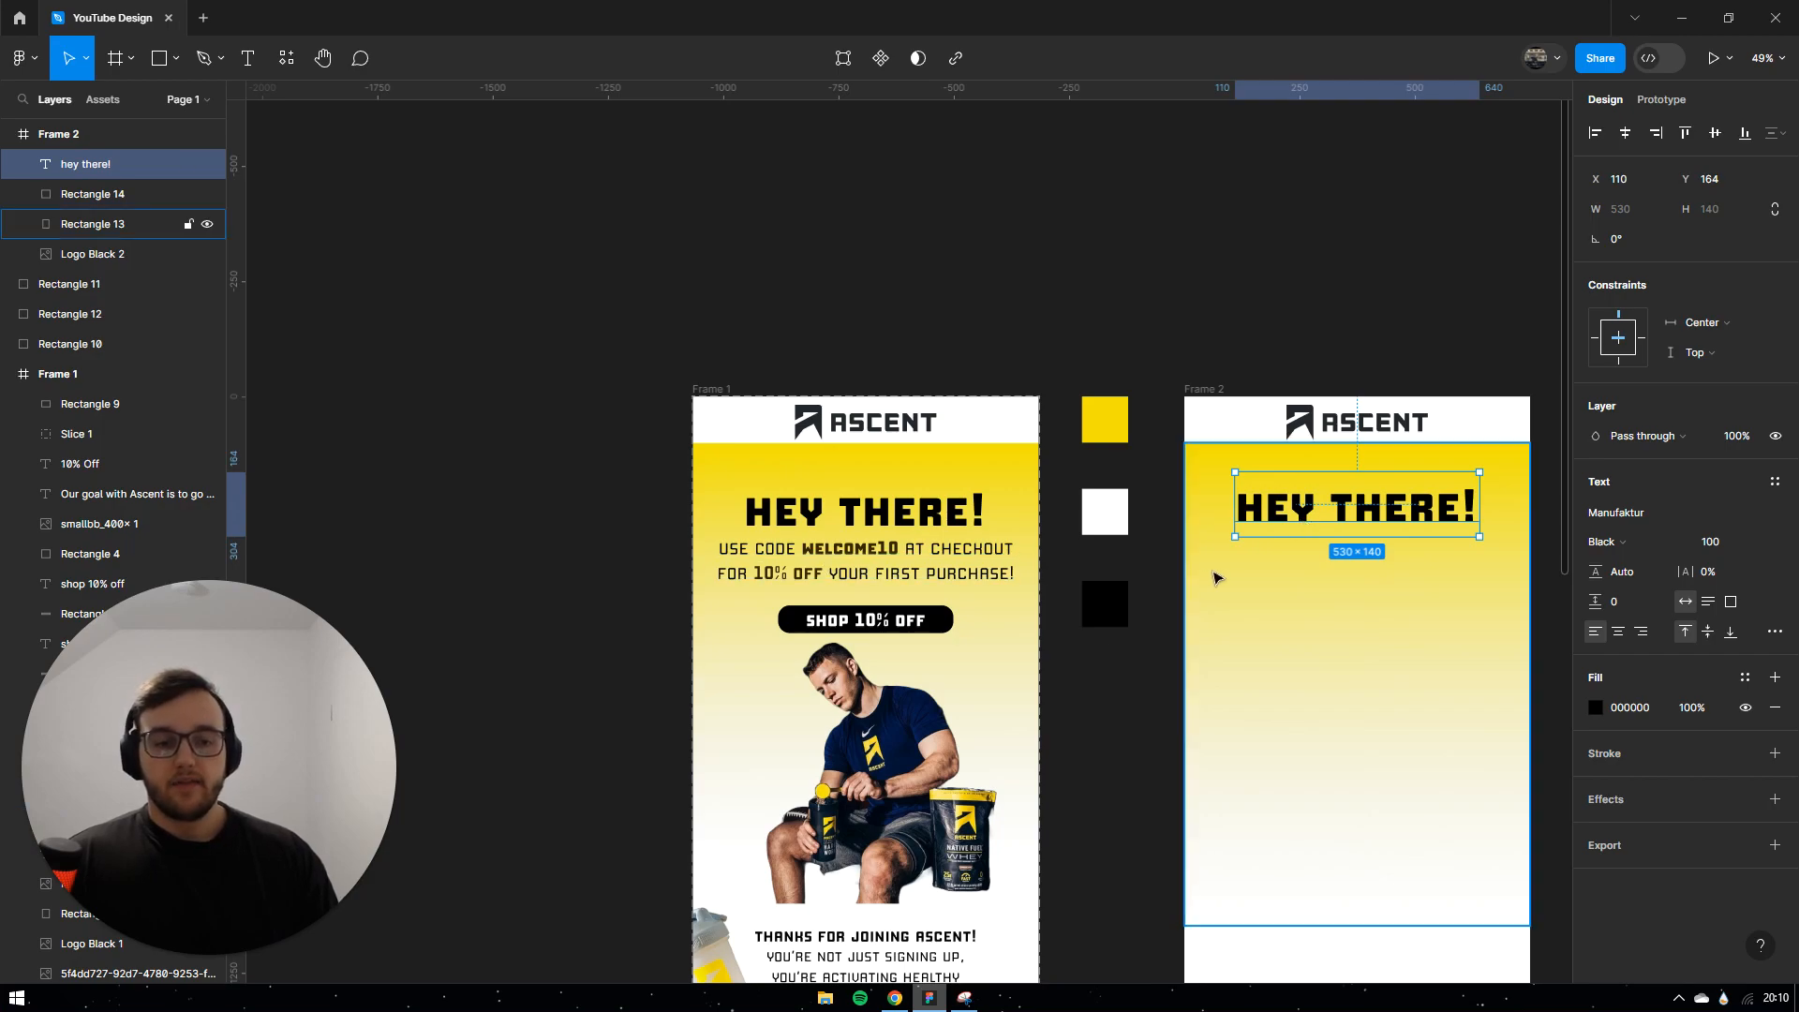
pyautogui.press('Return')
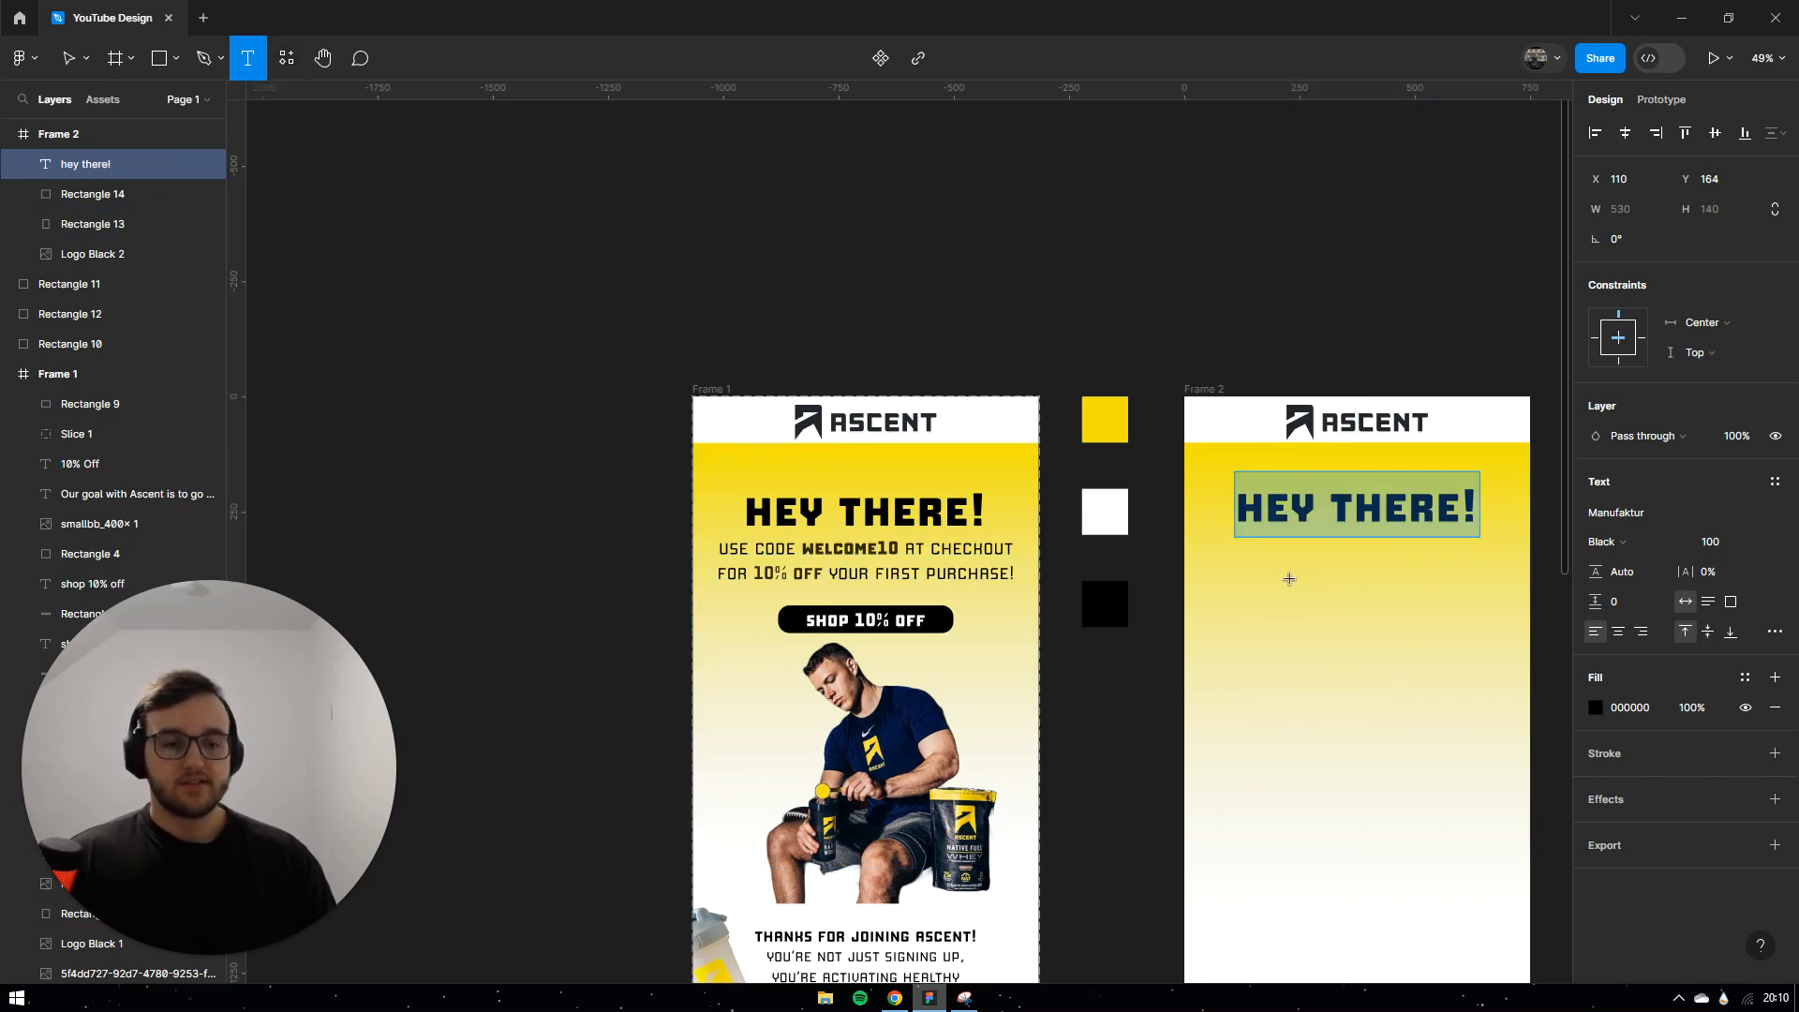
# Step: Create a text box and paste the first frame's USE CODE WELCOME10 offer text into it
pyautogui.click(1239, 559)
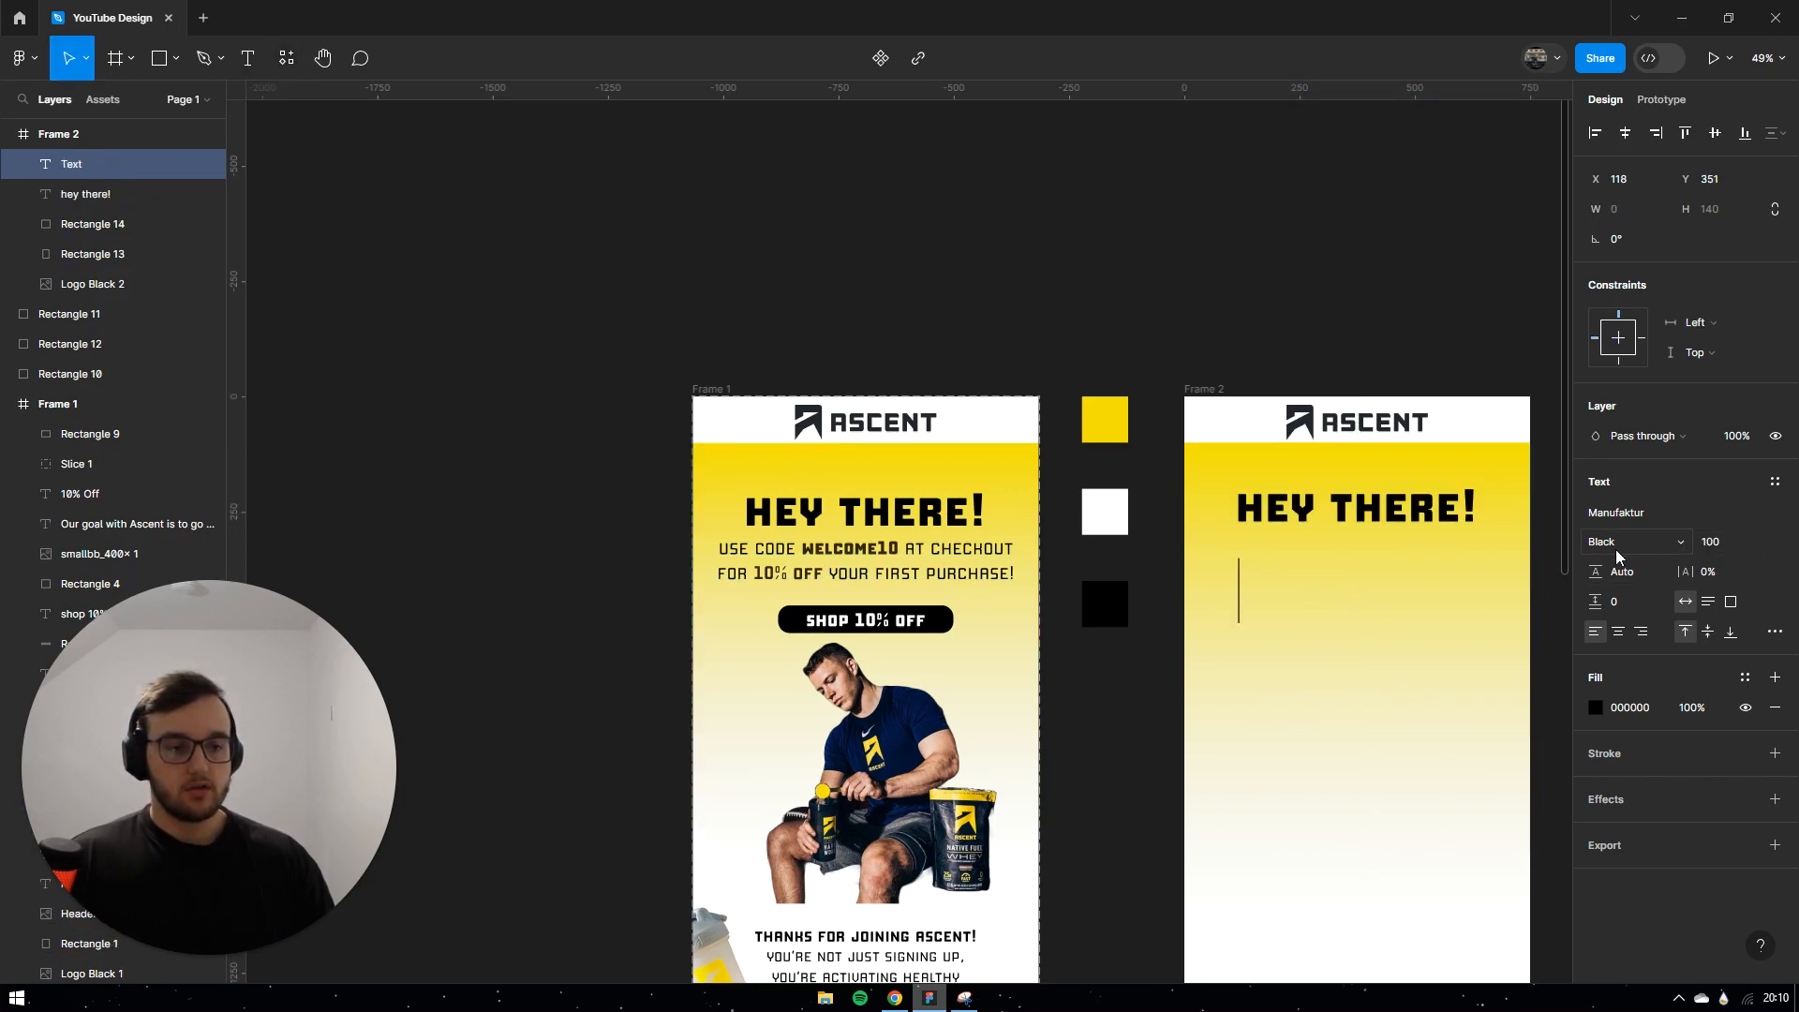
pyautogui.write('use code welc')
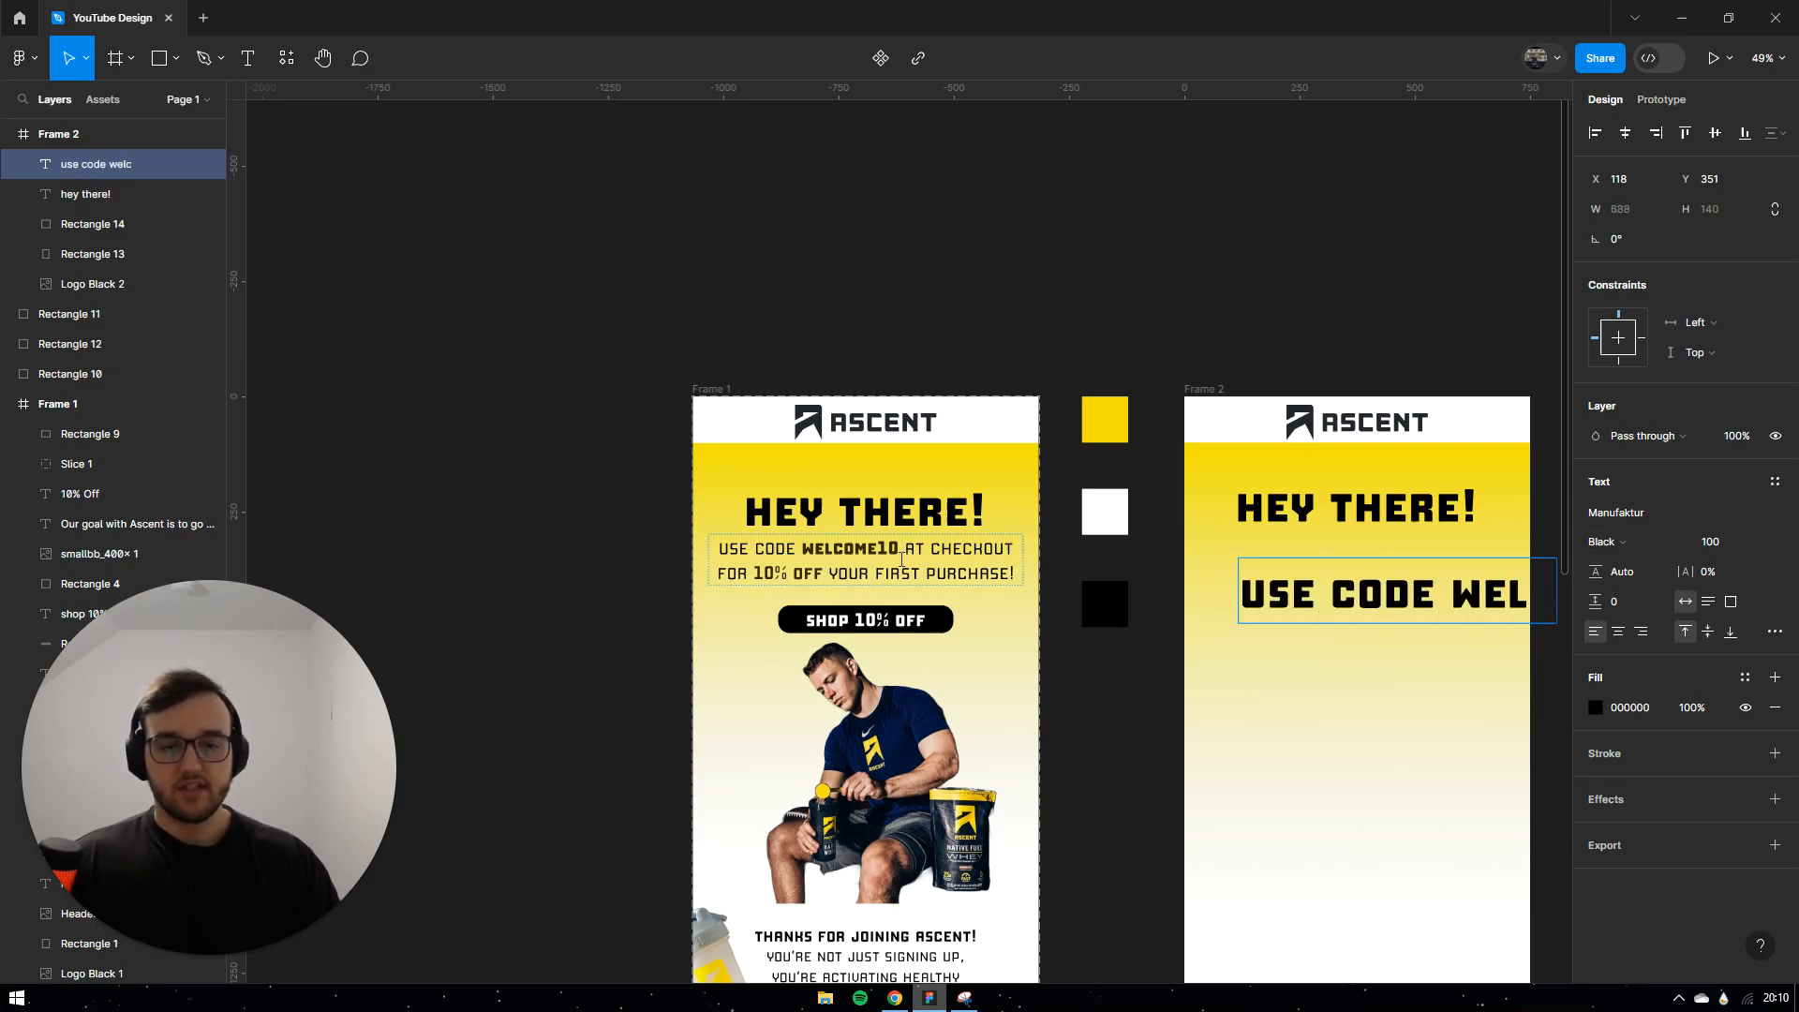
pyautogui.click(862, 562)
pyautogui.doubleClick(1388, 614)
pyautogui.hotkey('ctrl', 'a')
pyautogui.write('use code welcome10 at checkout for 10% off your first purchase!')
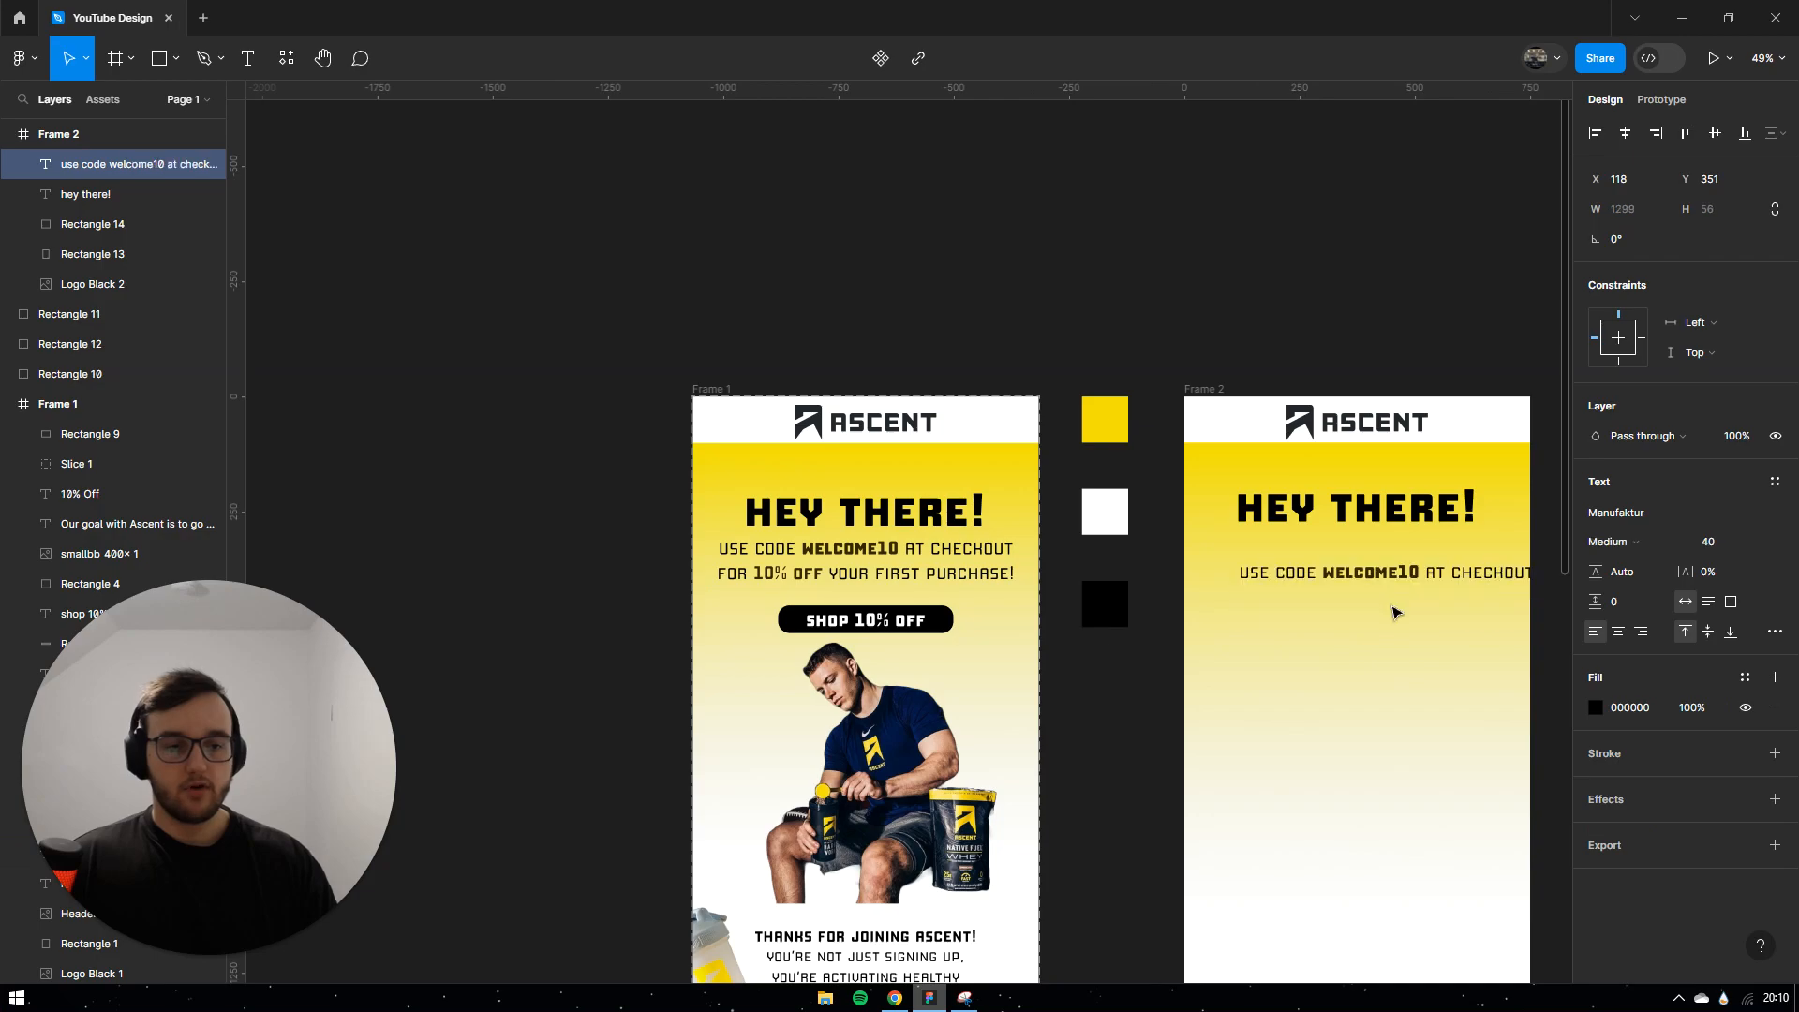
pyautogui.press('Escape')
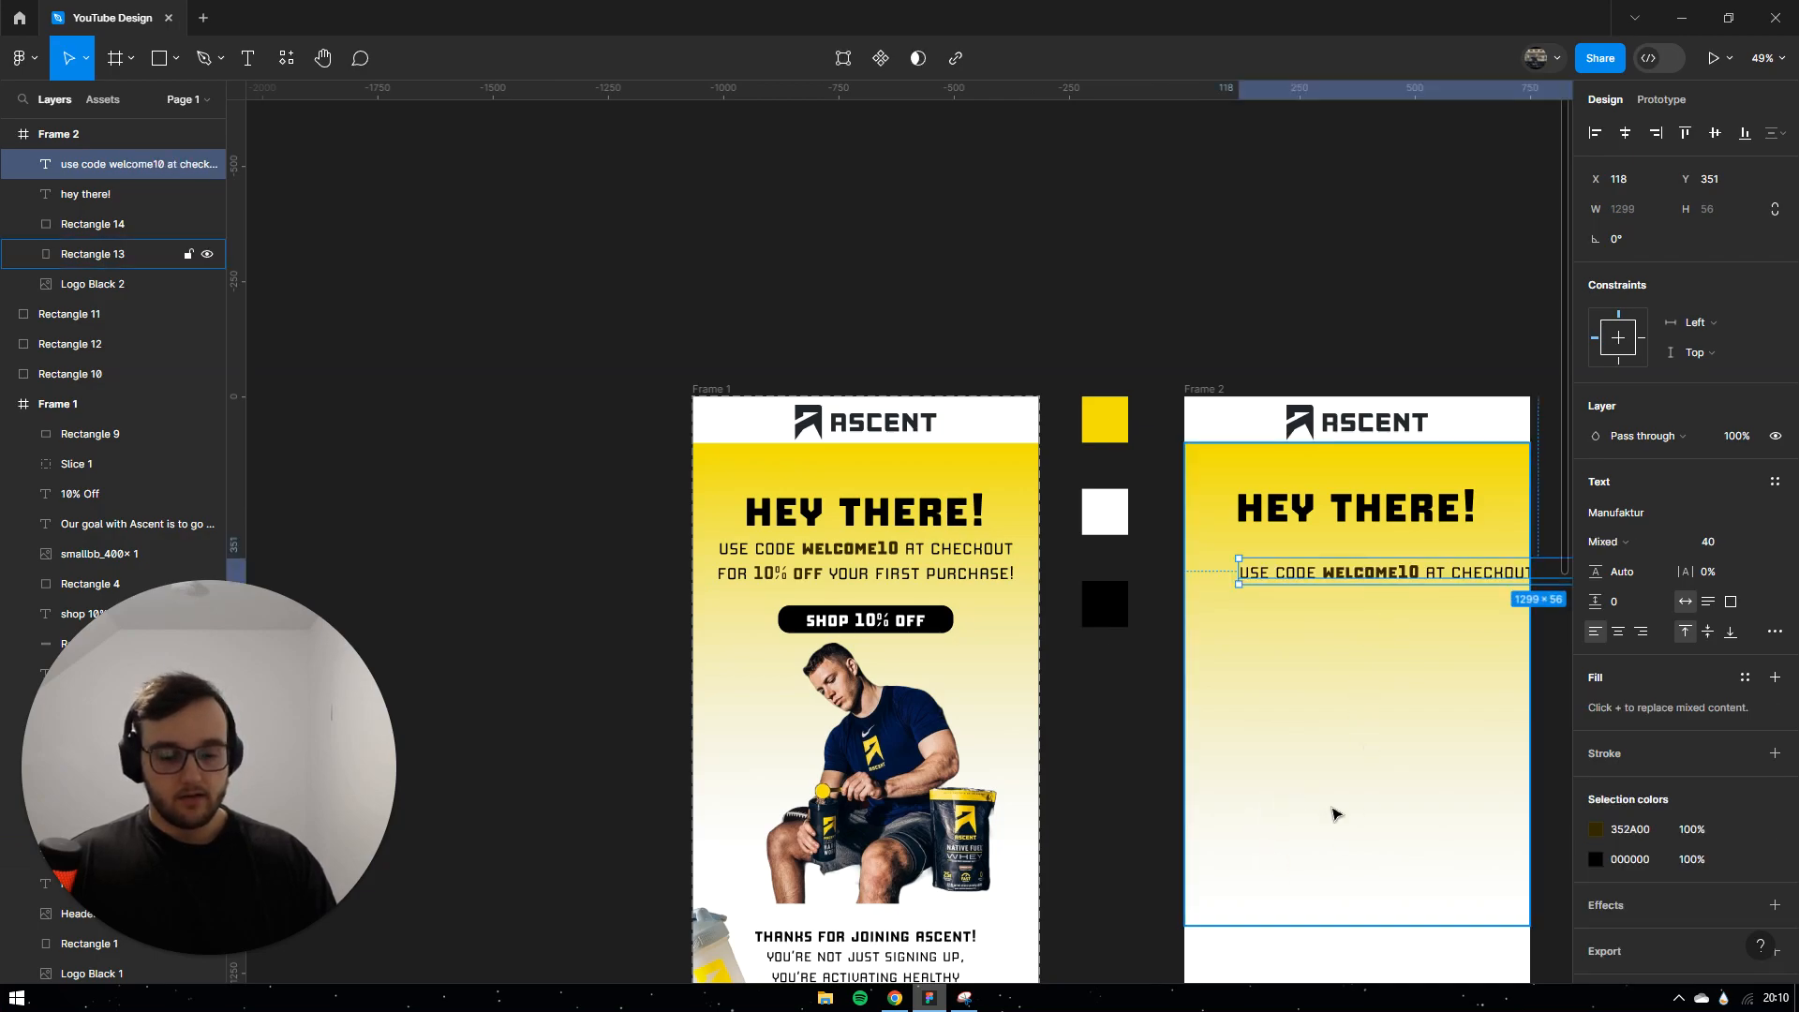
# Step: Wrap the offer text to two centre-aligned lines and place it centred under the headline
pyautogui.hscroll(5, 1321, 732)
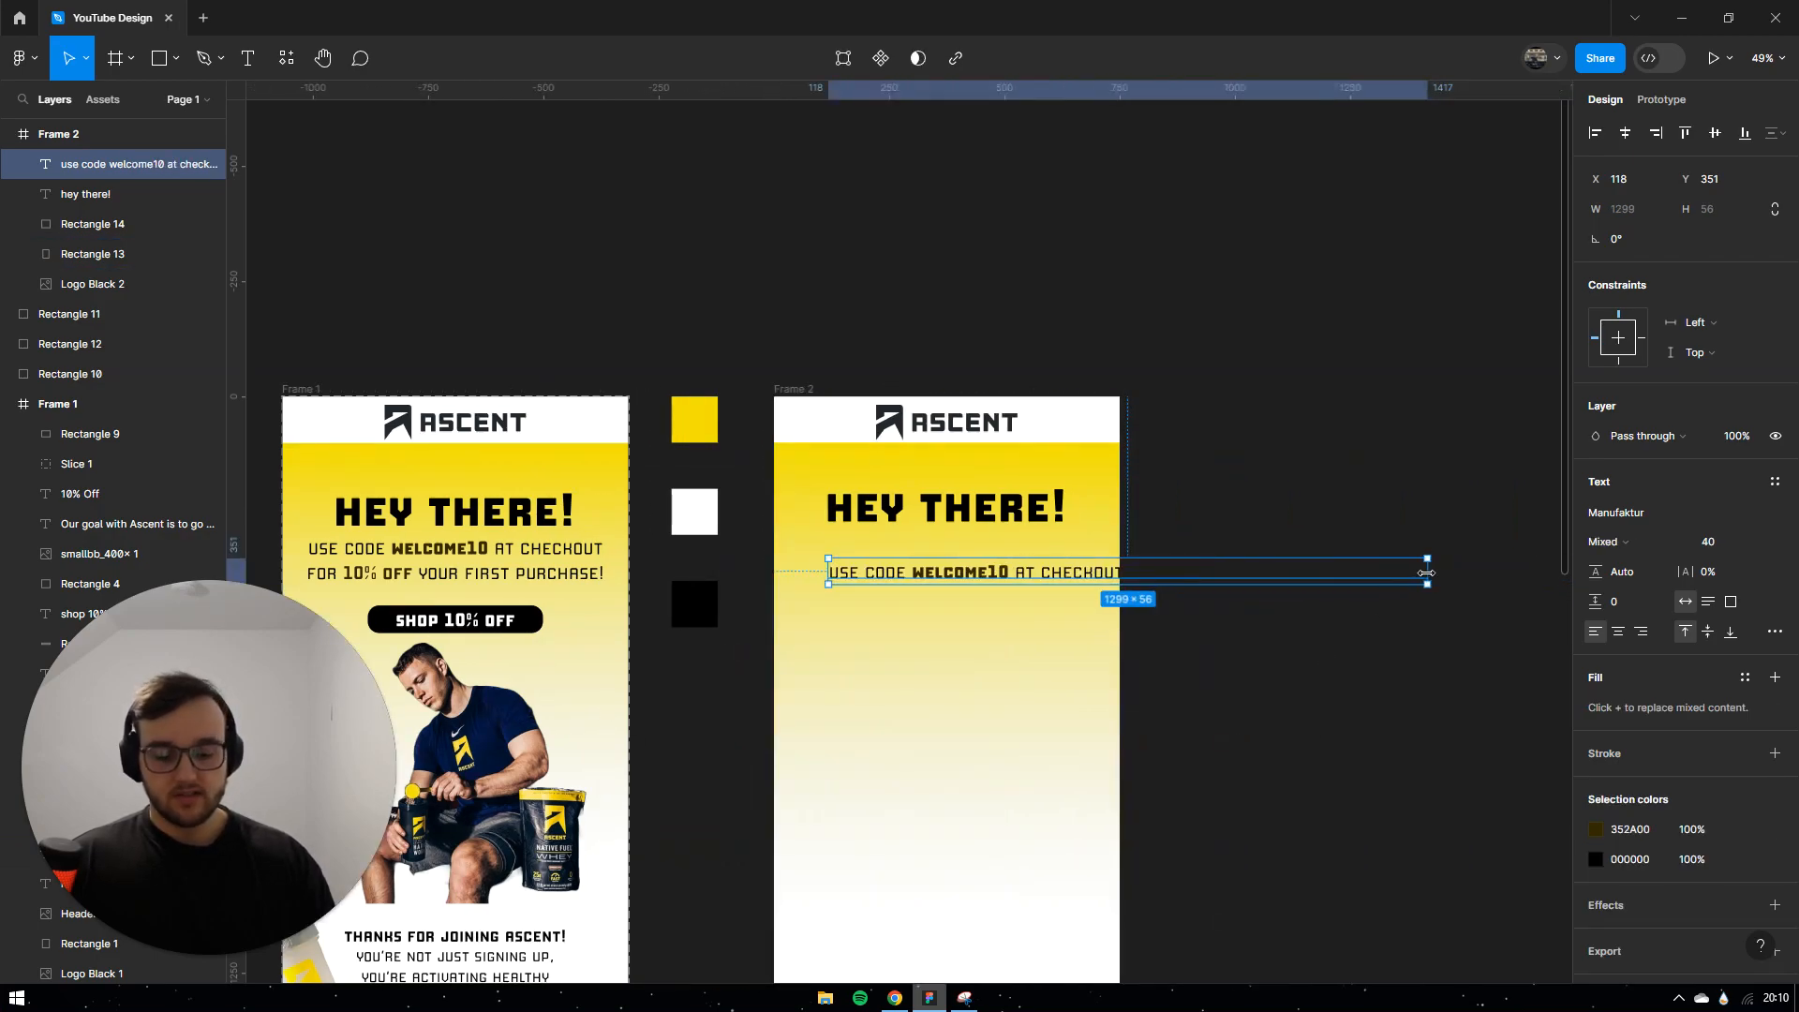
pyautogui.moveTo(1426, 572); pyautogui.dragTo(1269, 560)
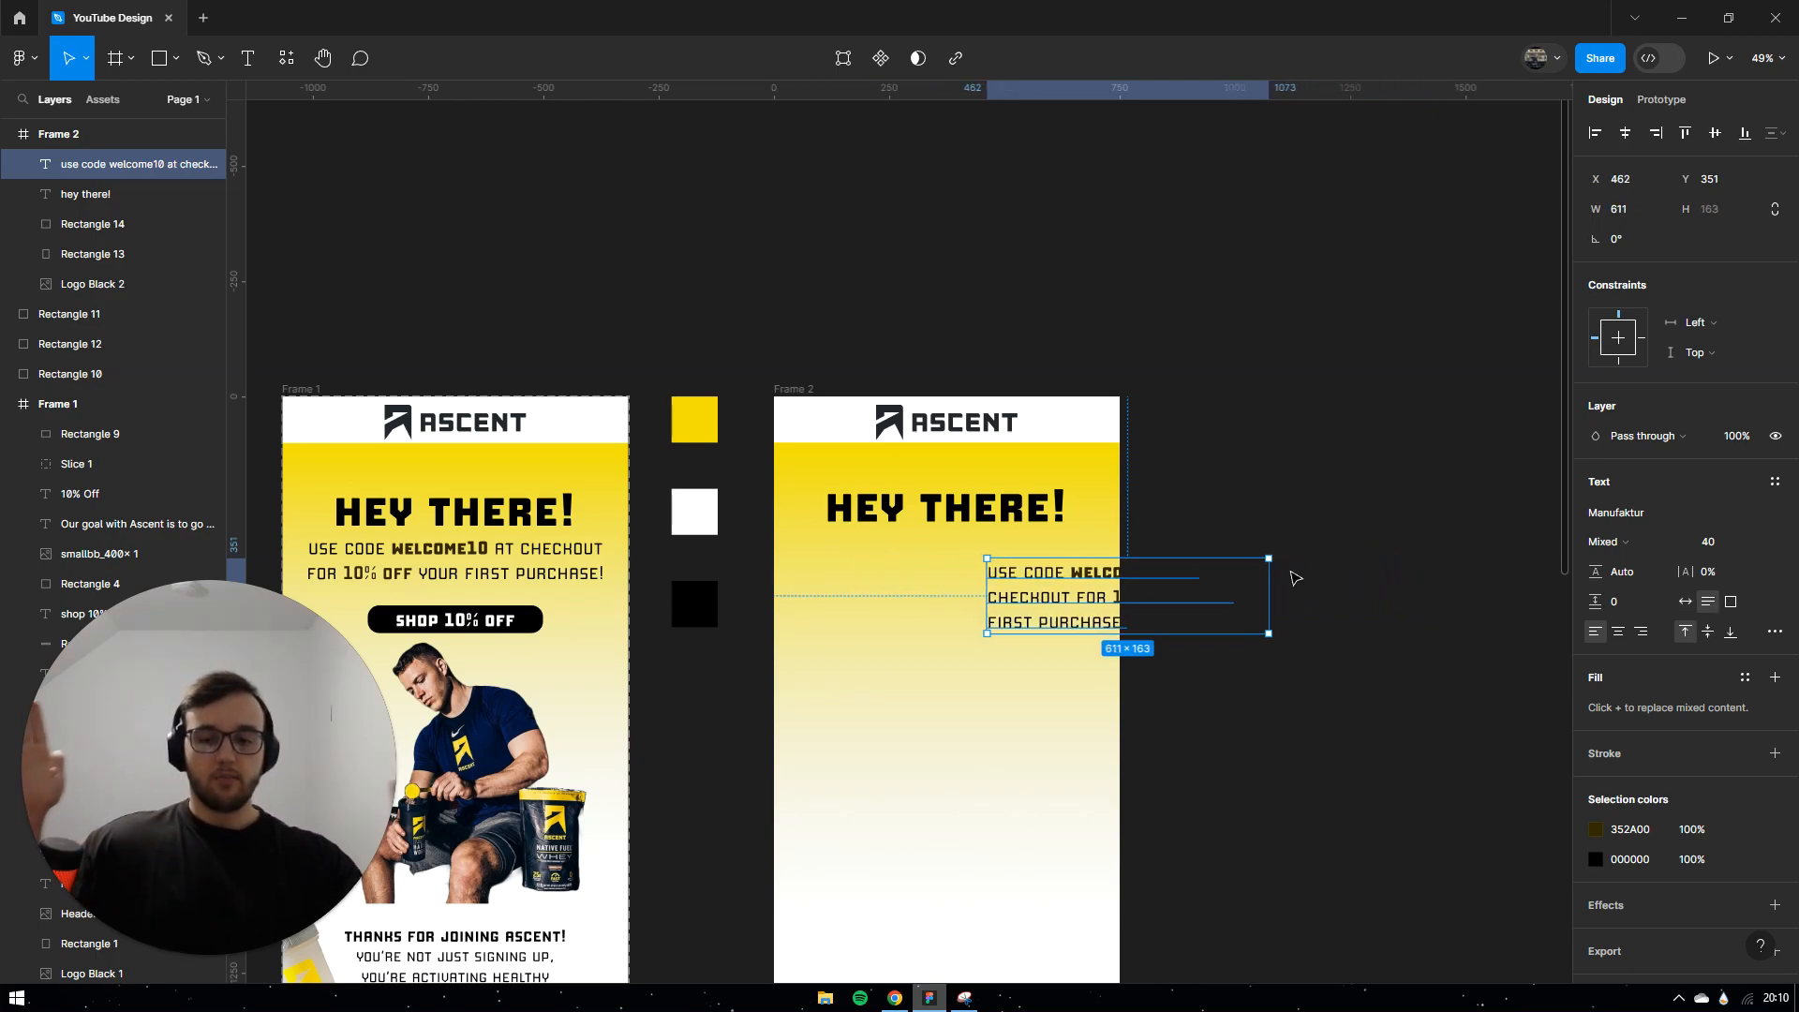
pyautogui.moveTo(1235, 600); pyautogui.dragTo(1062, 610)
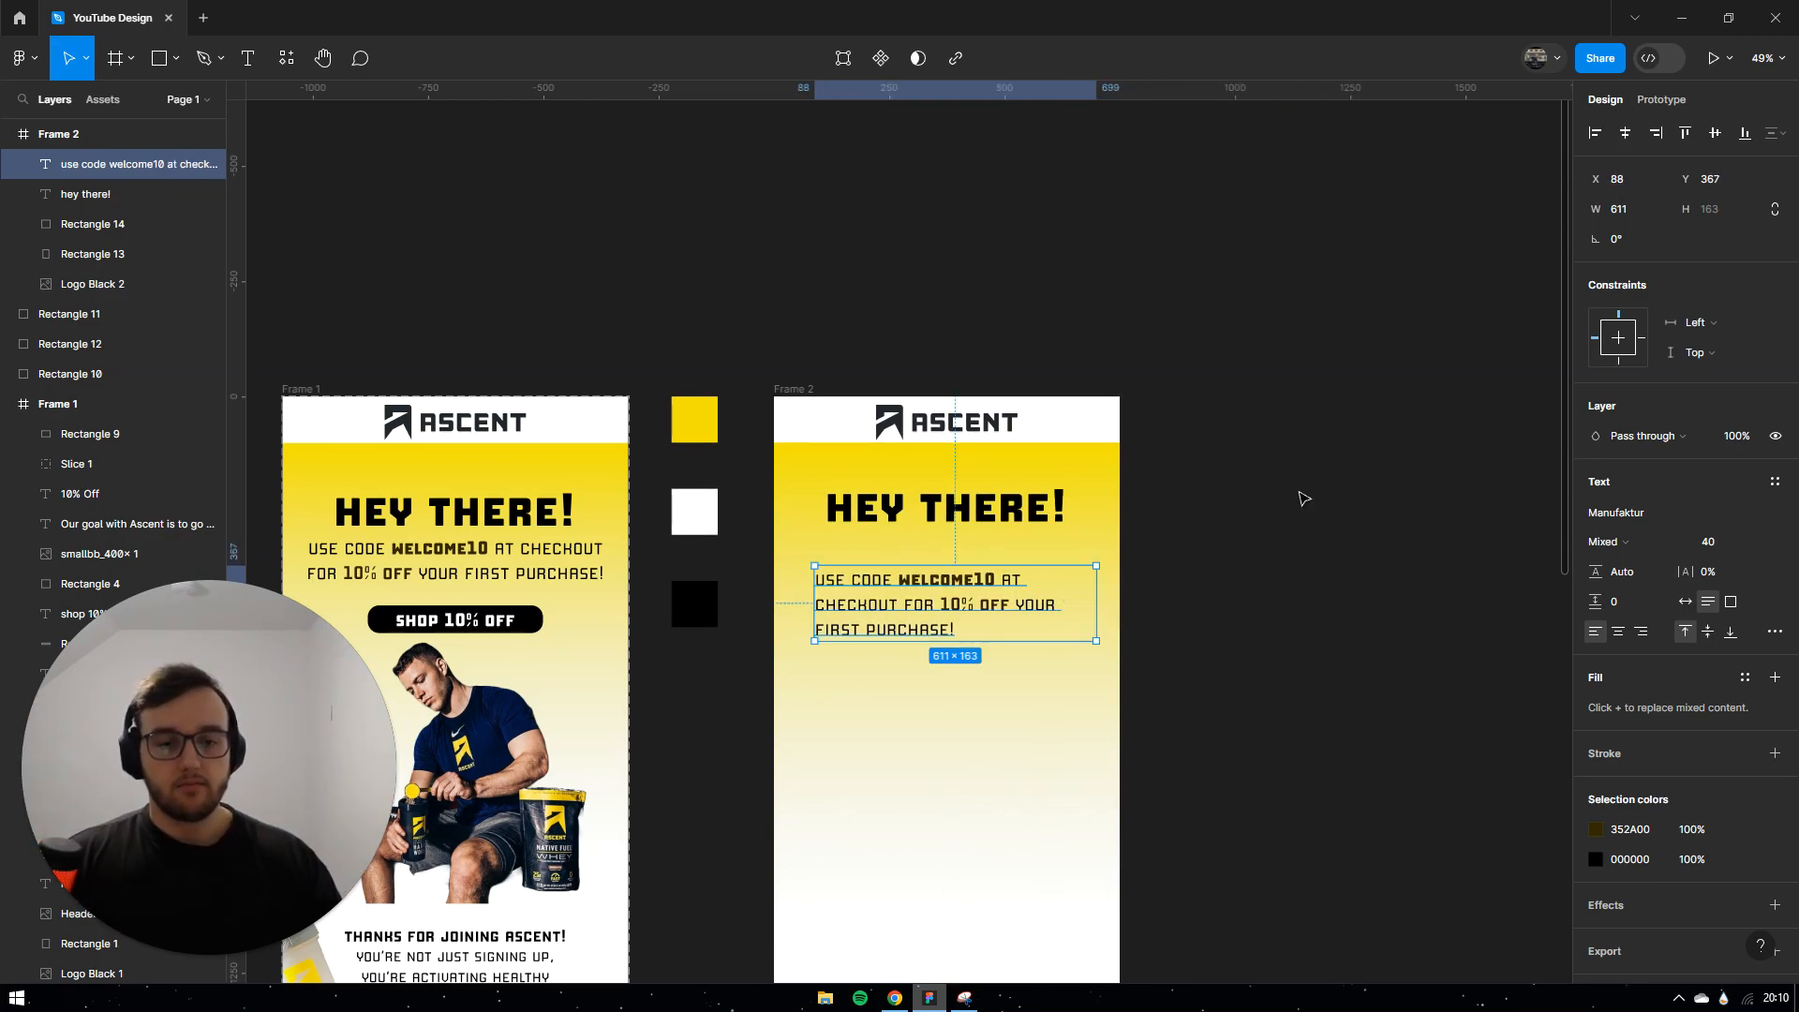
pyautogui.click(1618, 634)
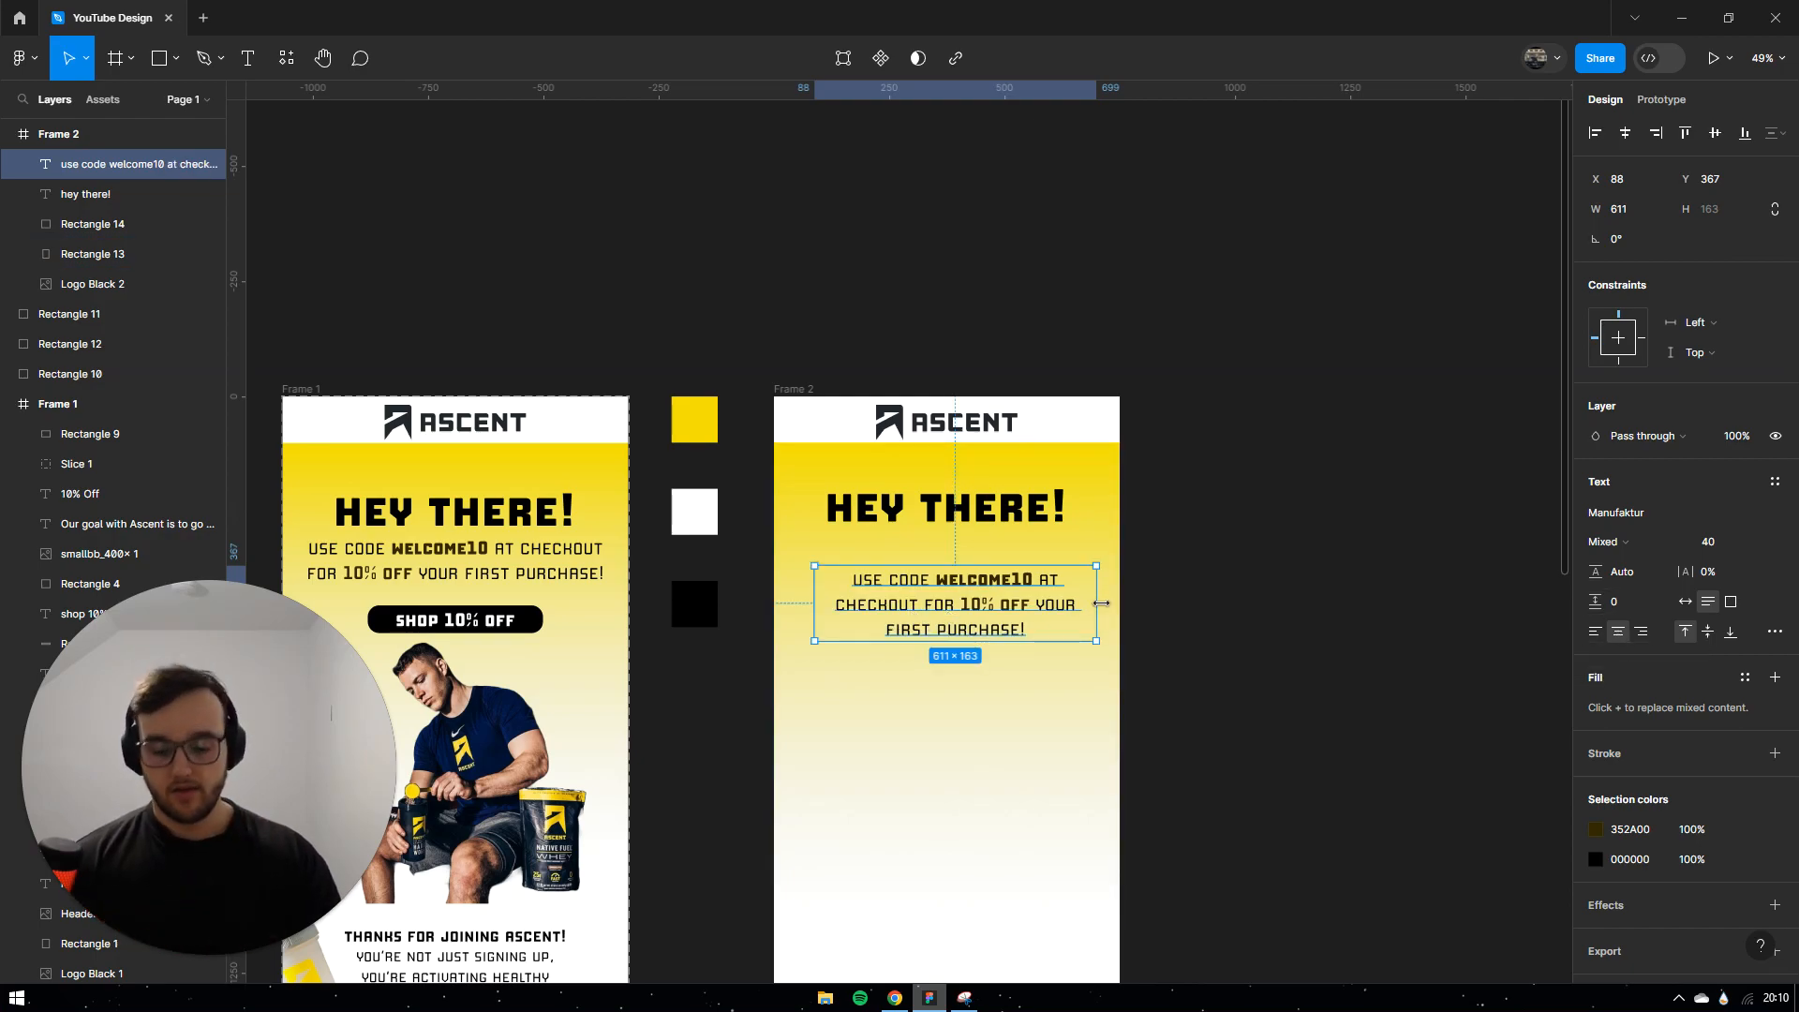
pyautogui.moveTo(1097, 604); pyautogui.dragTo(1110, 604)
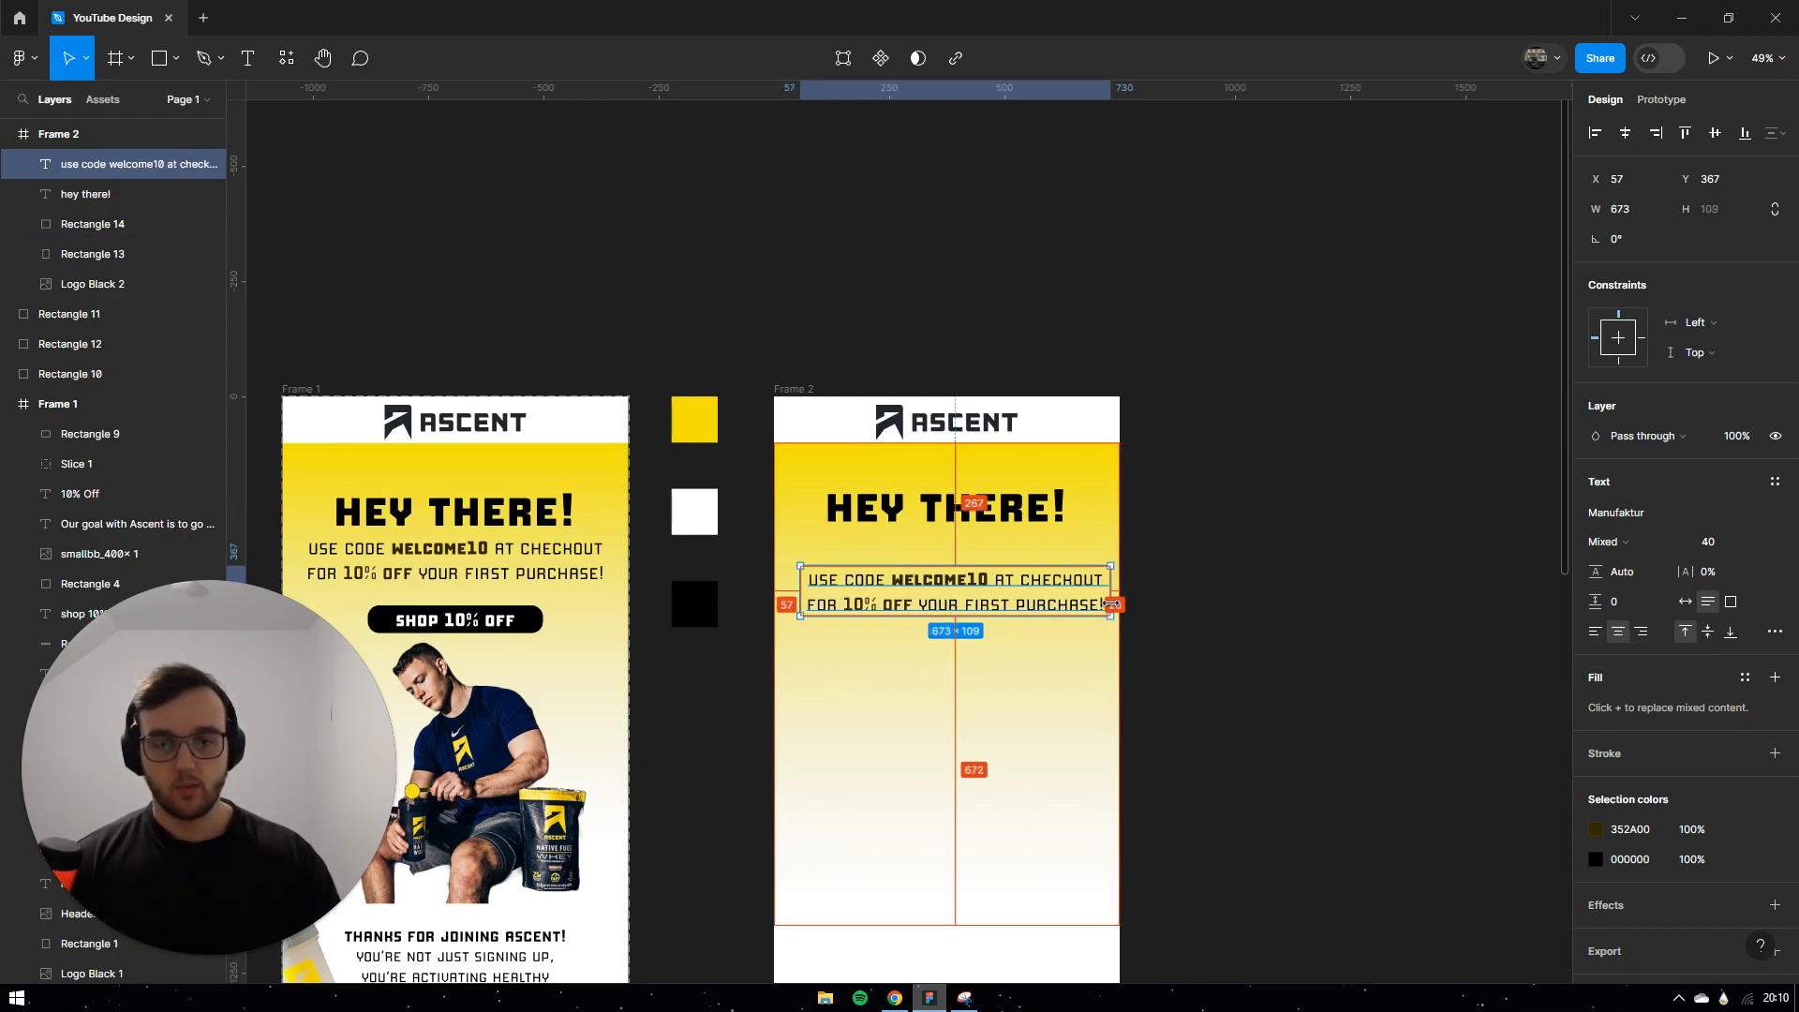
pyautogui.click(1628, 135)
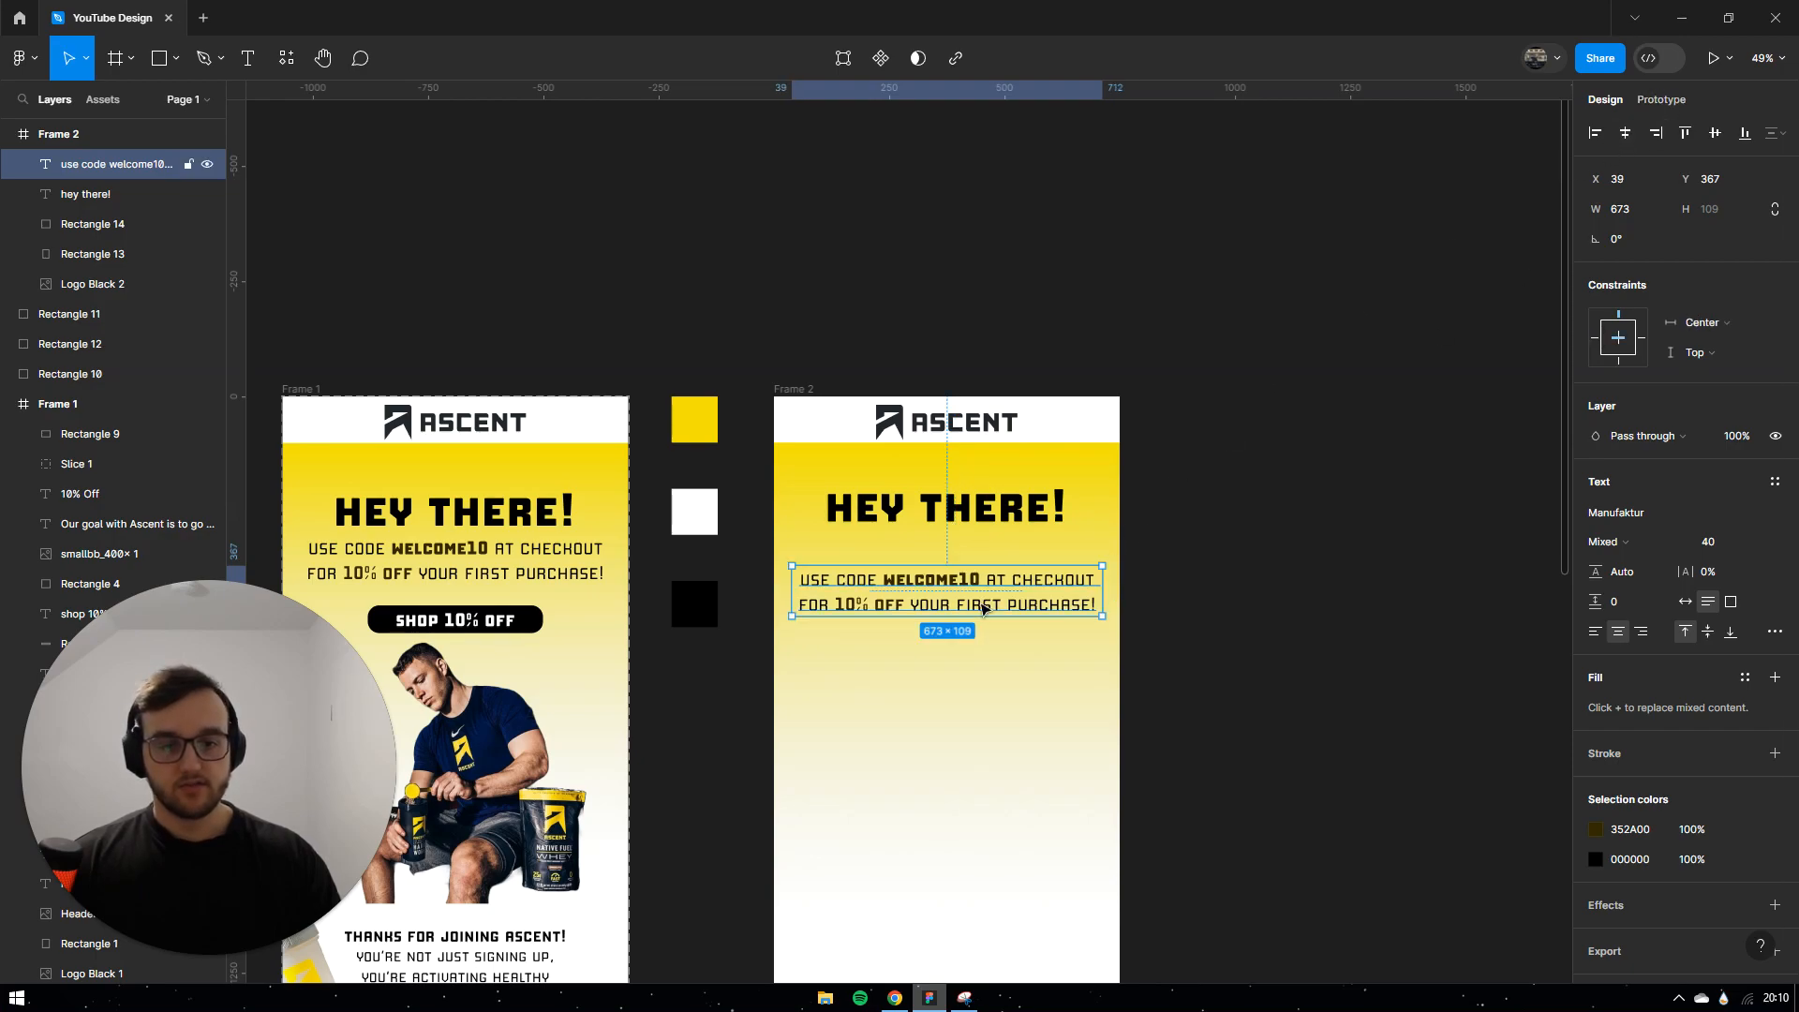
pyautogui.moveTo(981, 594); pyautogui.dragTo(882, 545)
pyautogui.doubleClick(964, 564)
pyautogui.click(969, 554)
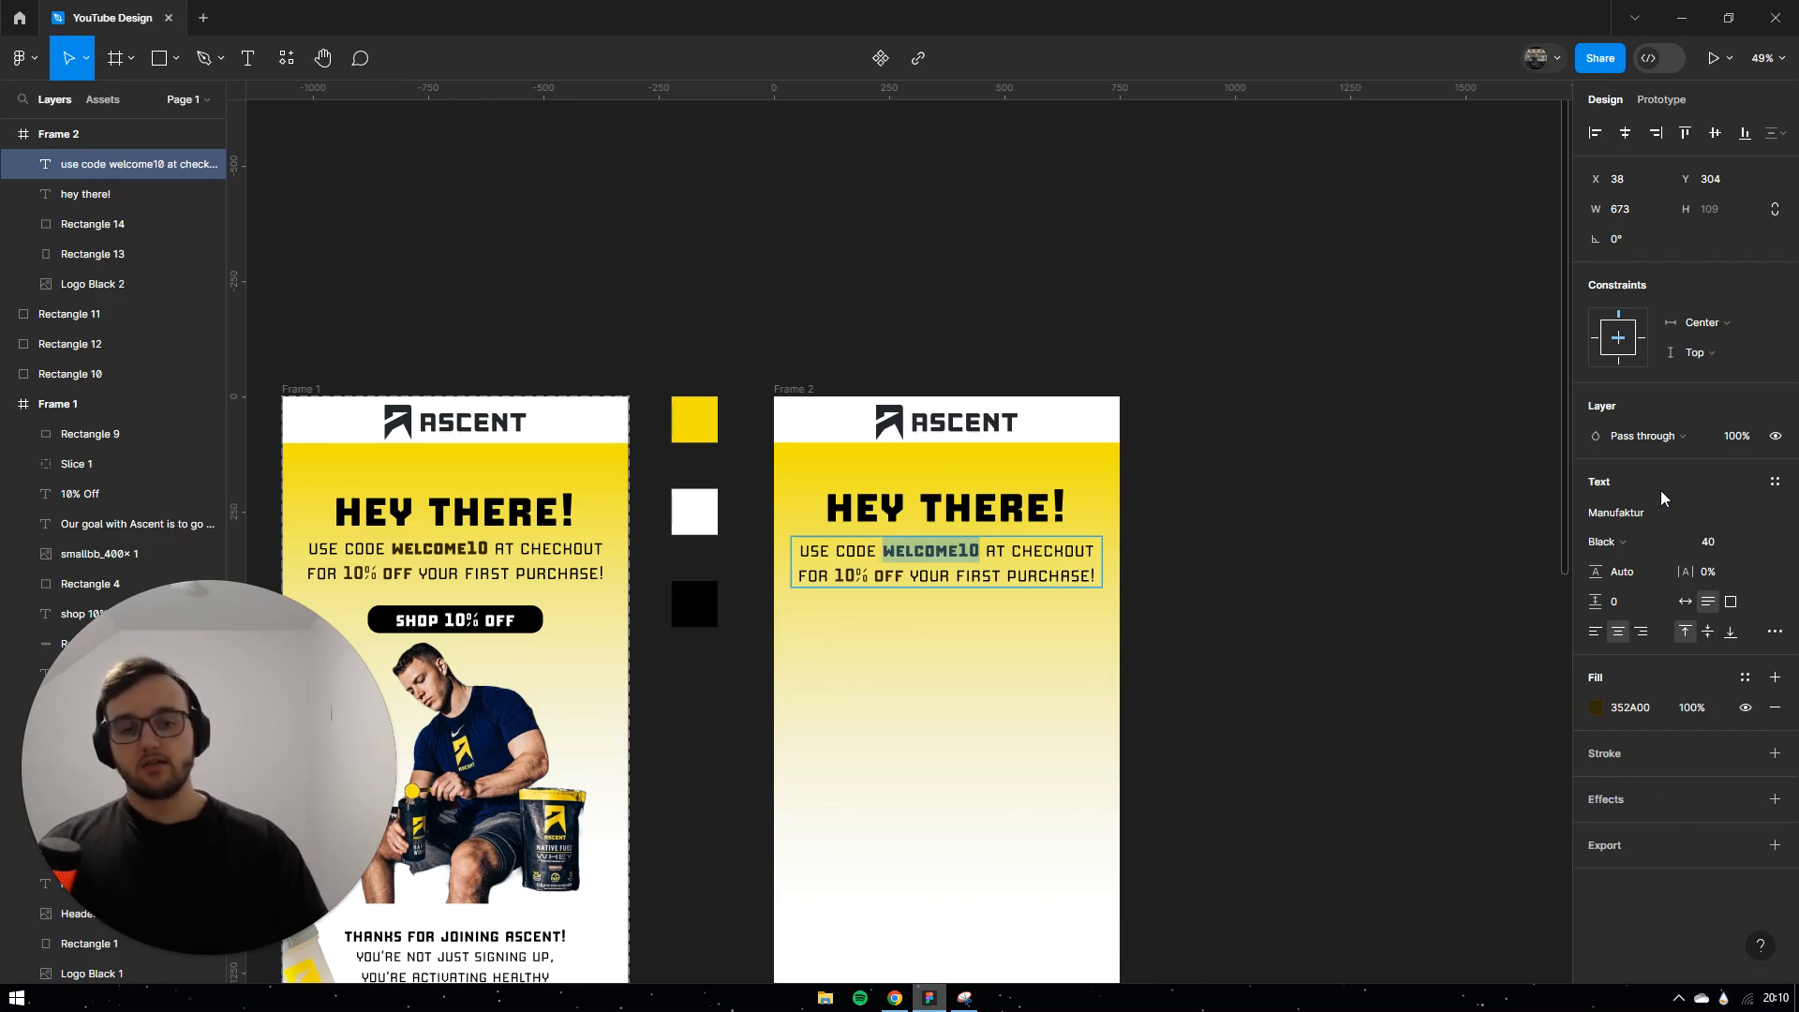
# Step: Try Medium and then Black font weights on WELCOME10 in the offer text
pyautogui.click(1598, 545)
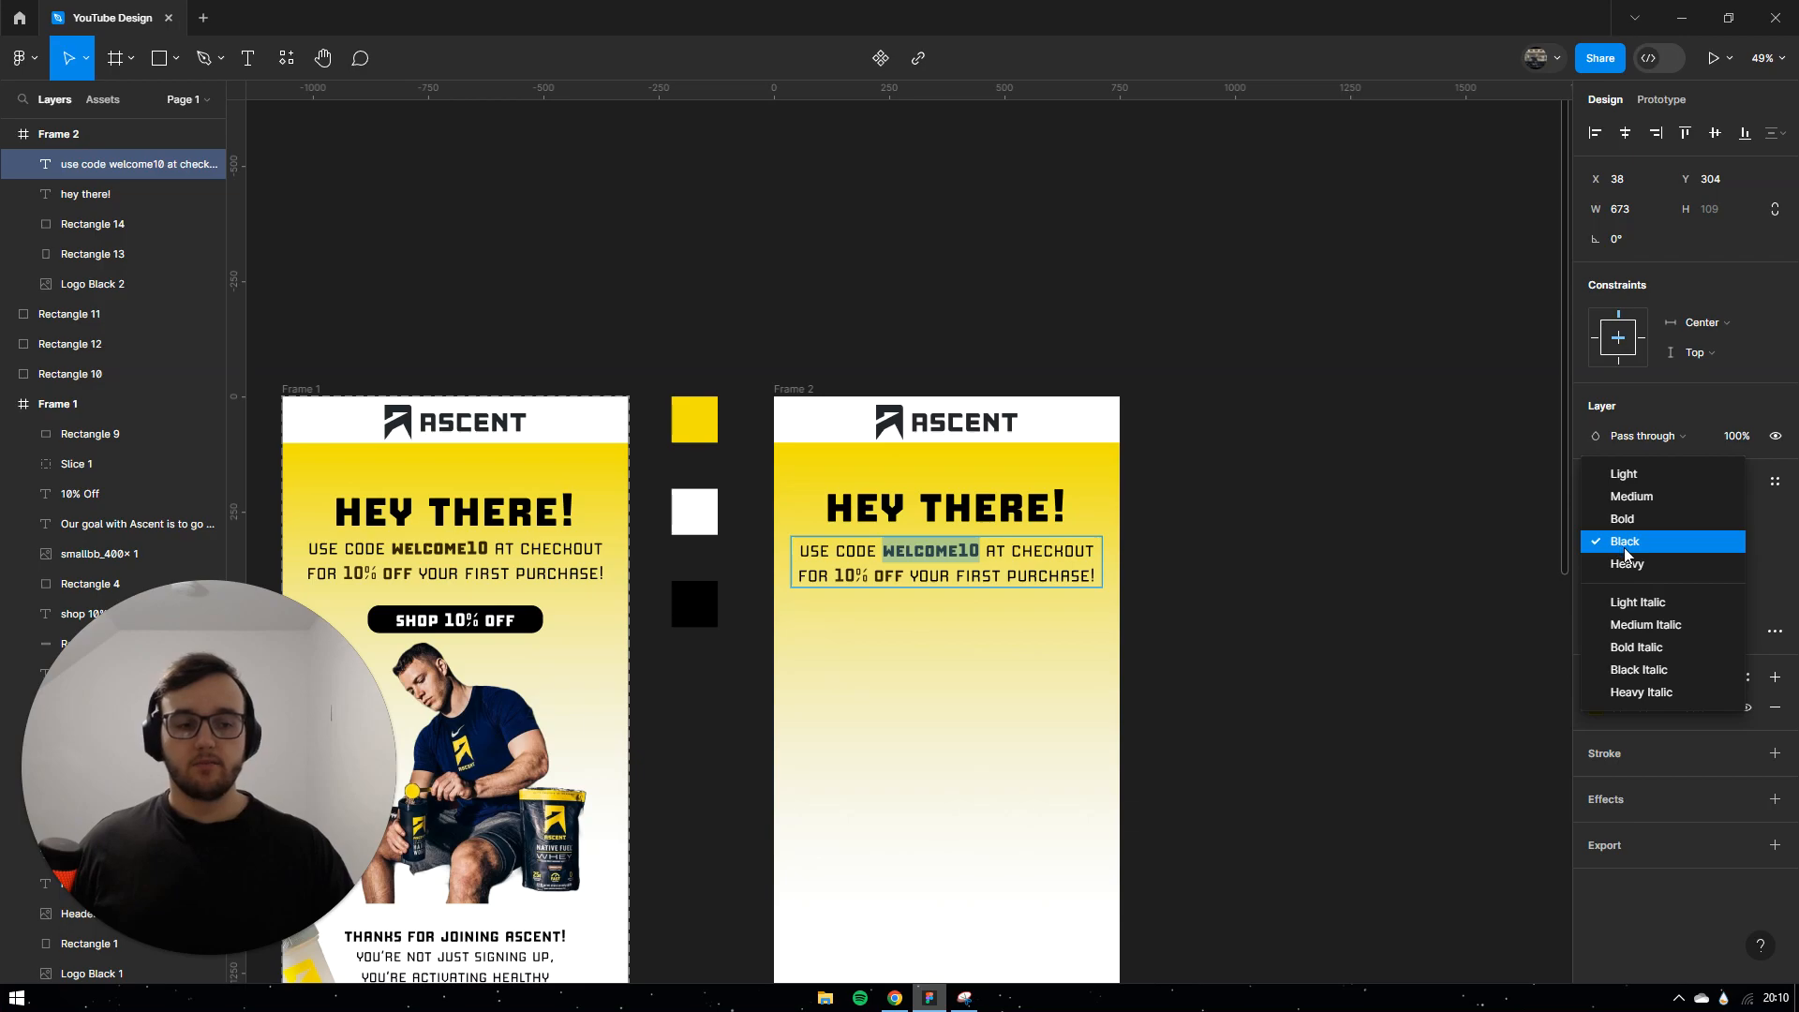
pyautogui.click(1635, 497)
pyautogui.press('Escape')
pyautogui.doubleClick(975, 547)
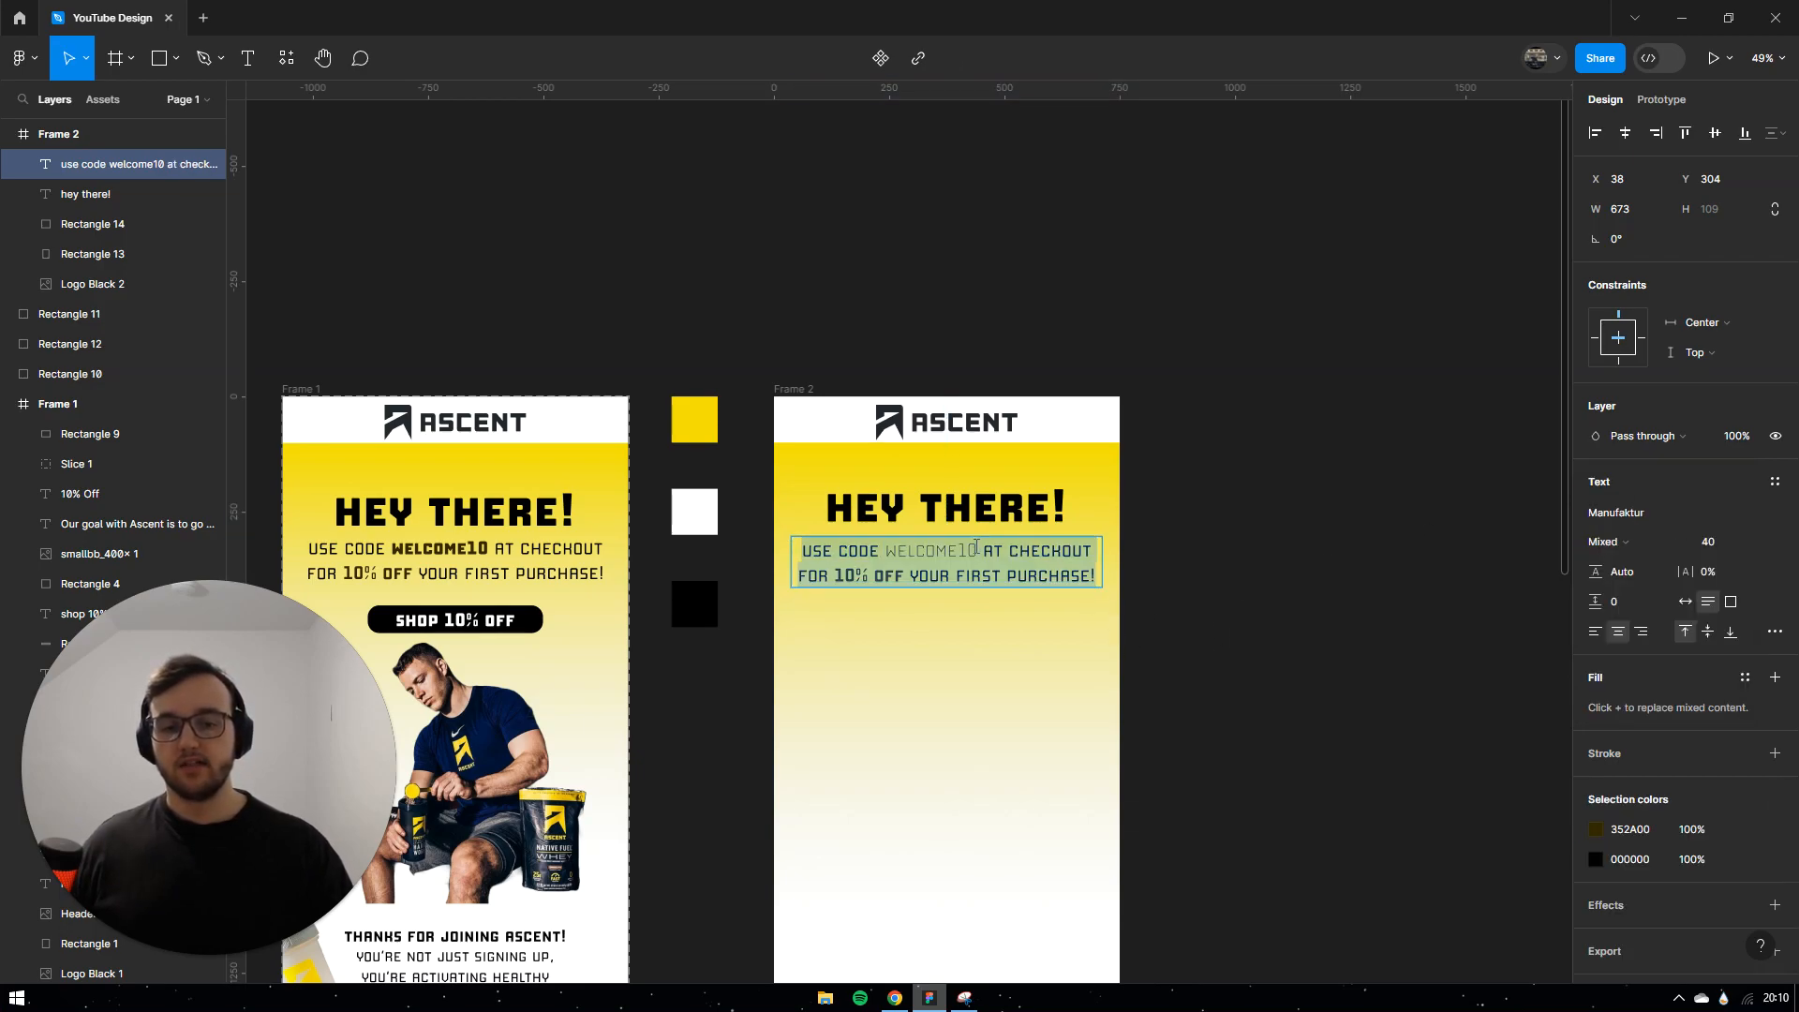
pyautogui.doubleClick(914, 553)
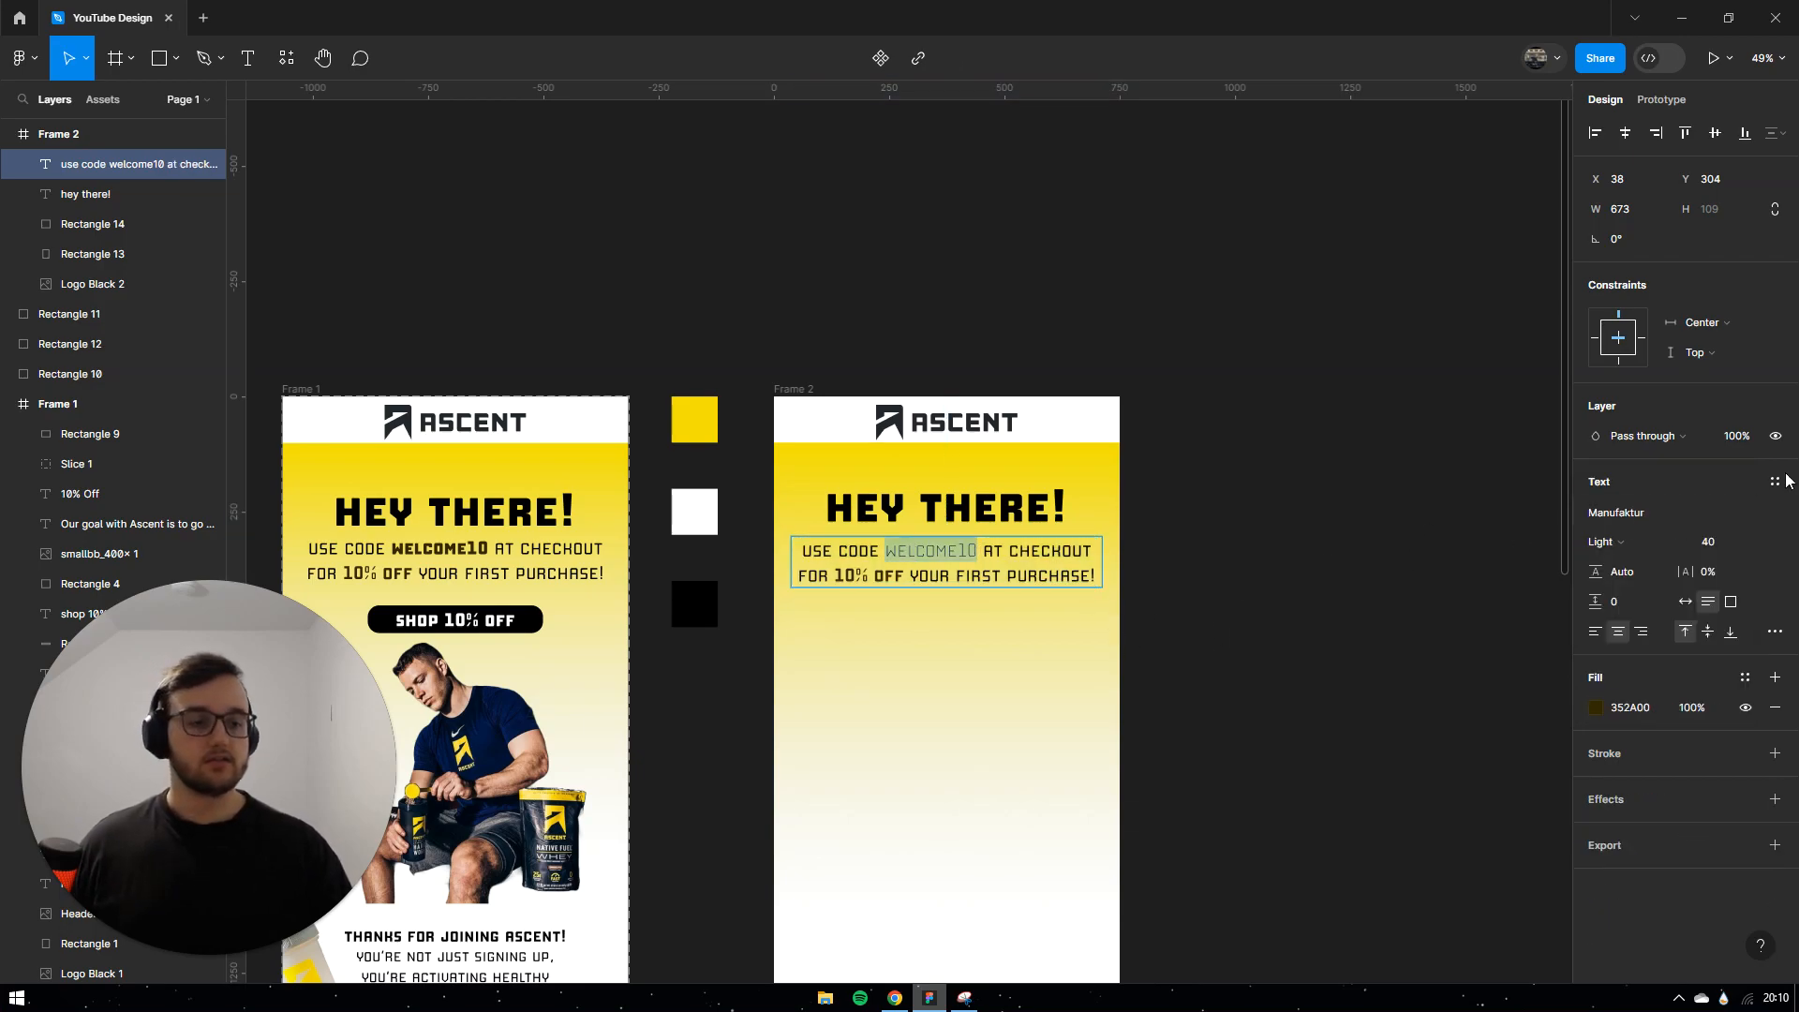
pyautogui.click(1625, 541)
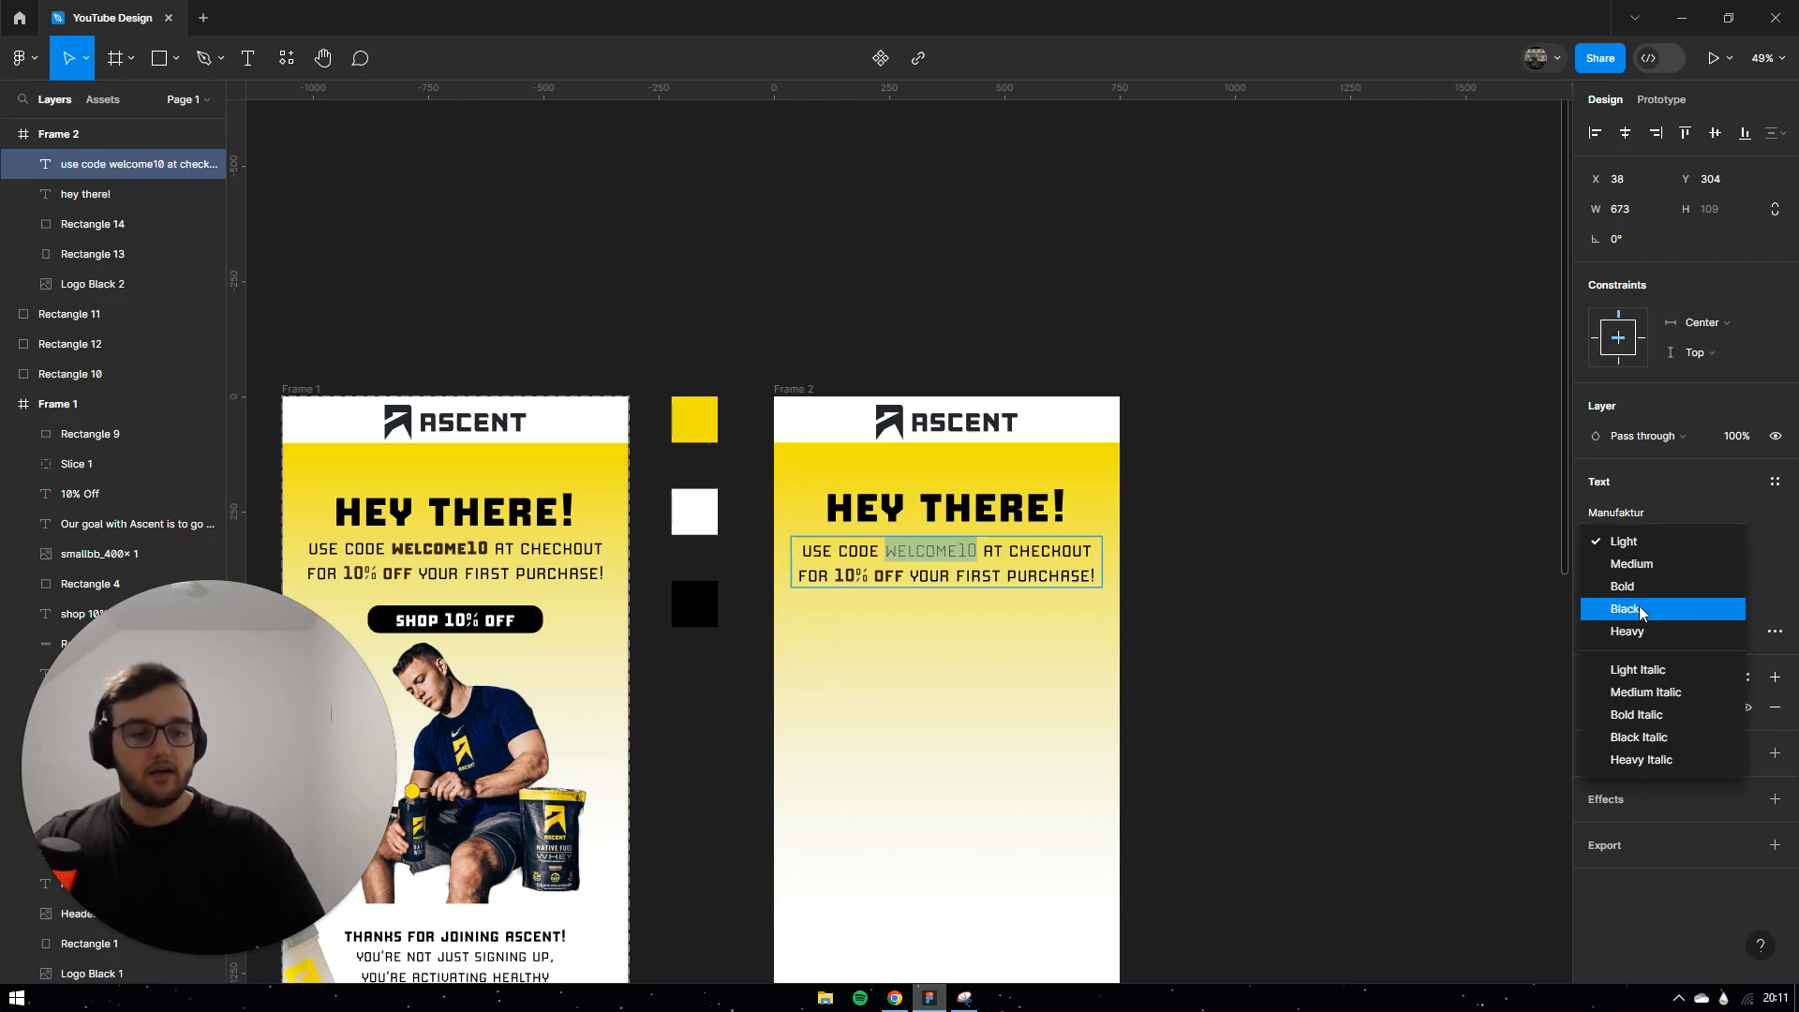
pyautogui.click(1634, 602)
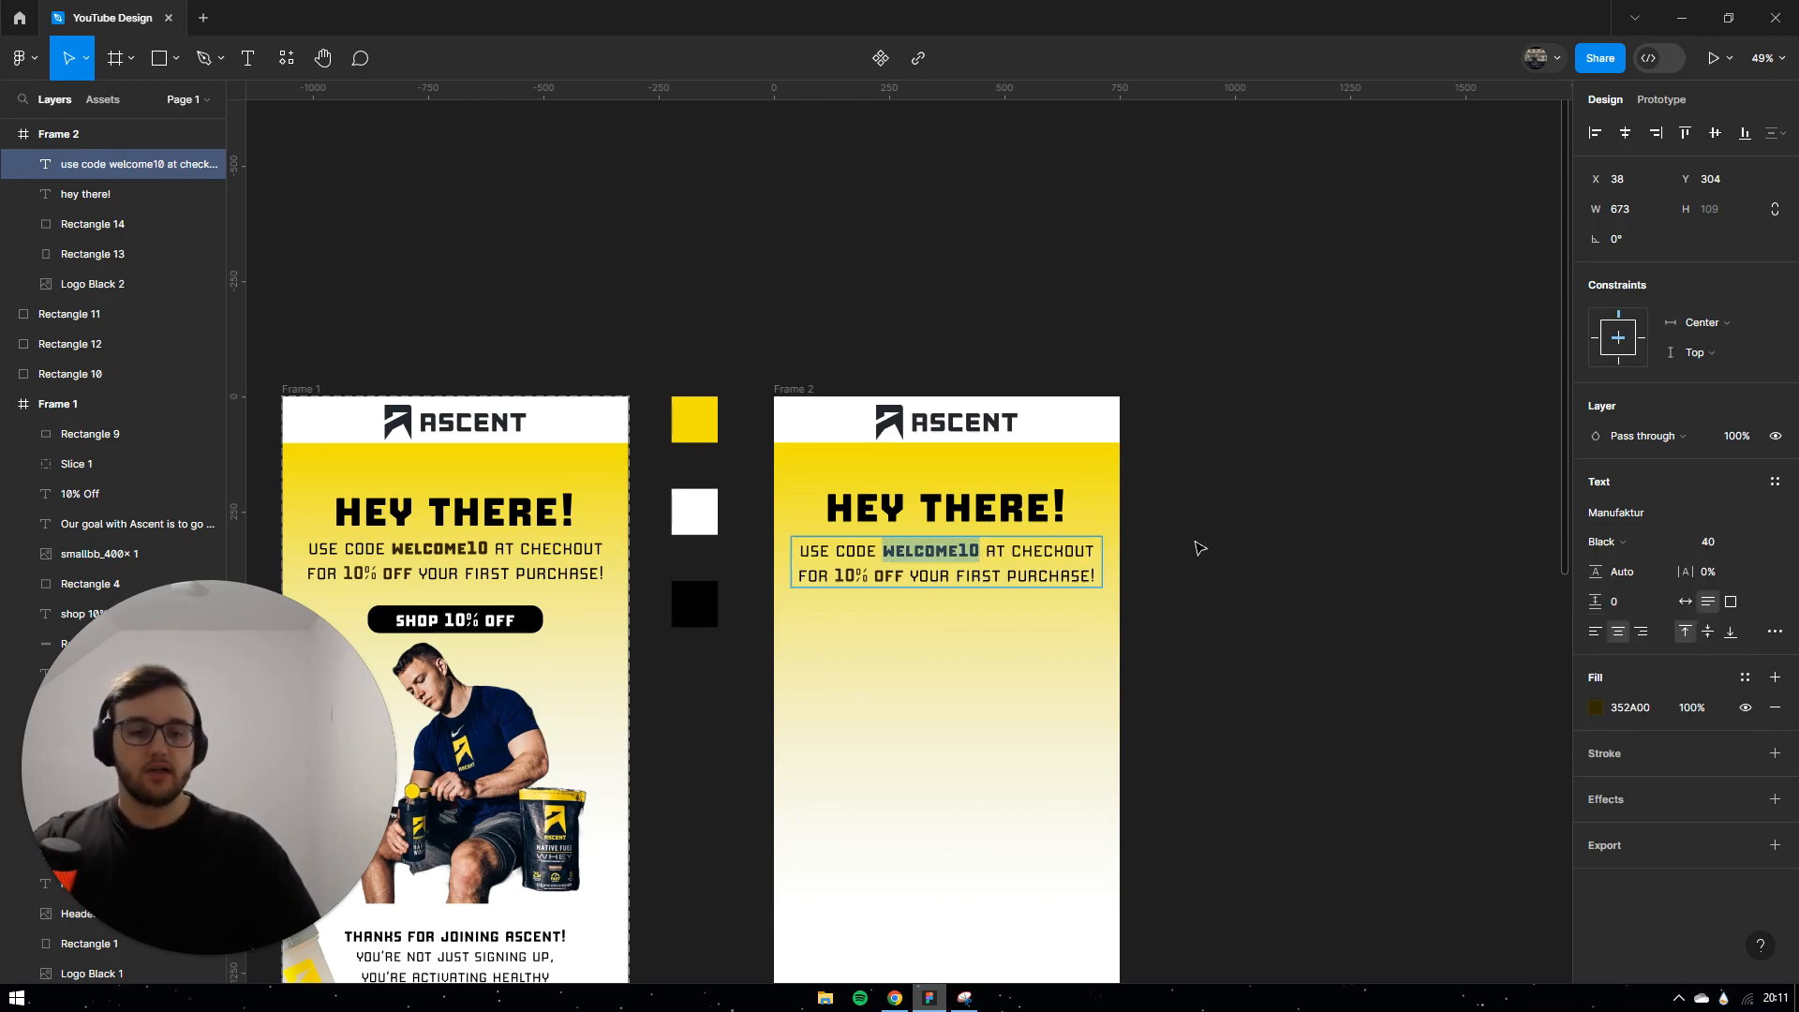
pyautogui.press('Escape')
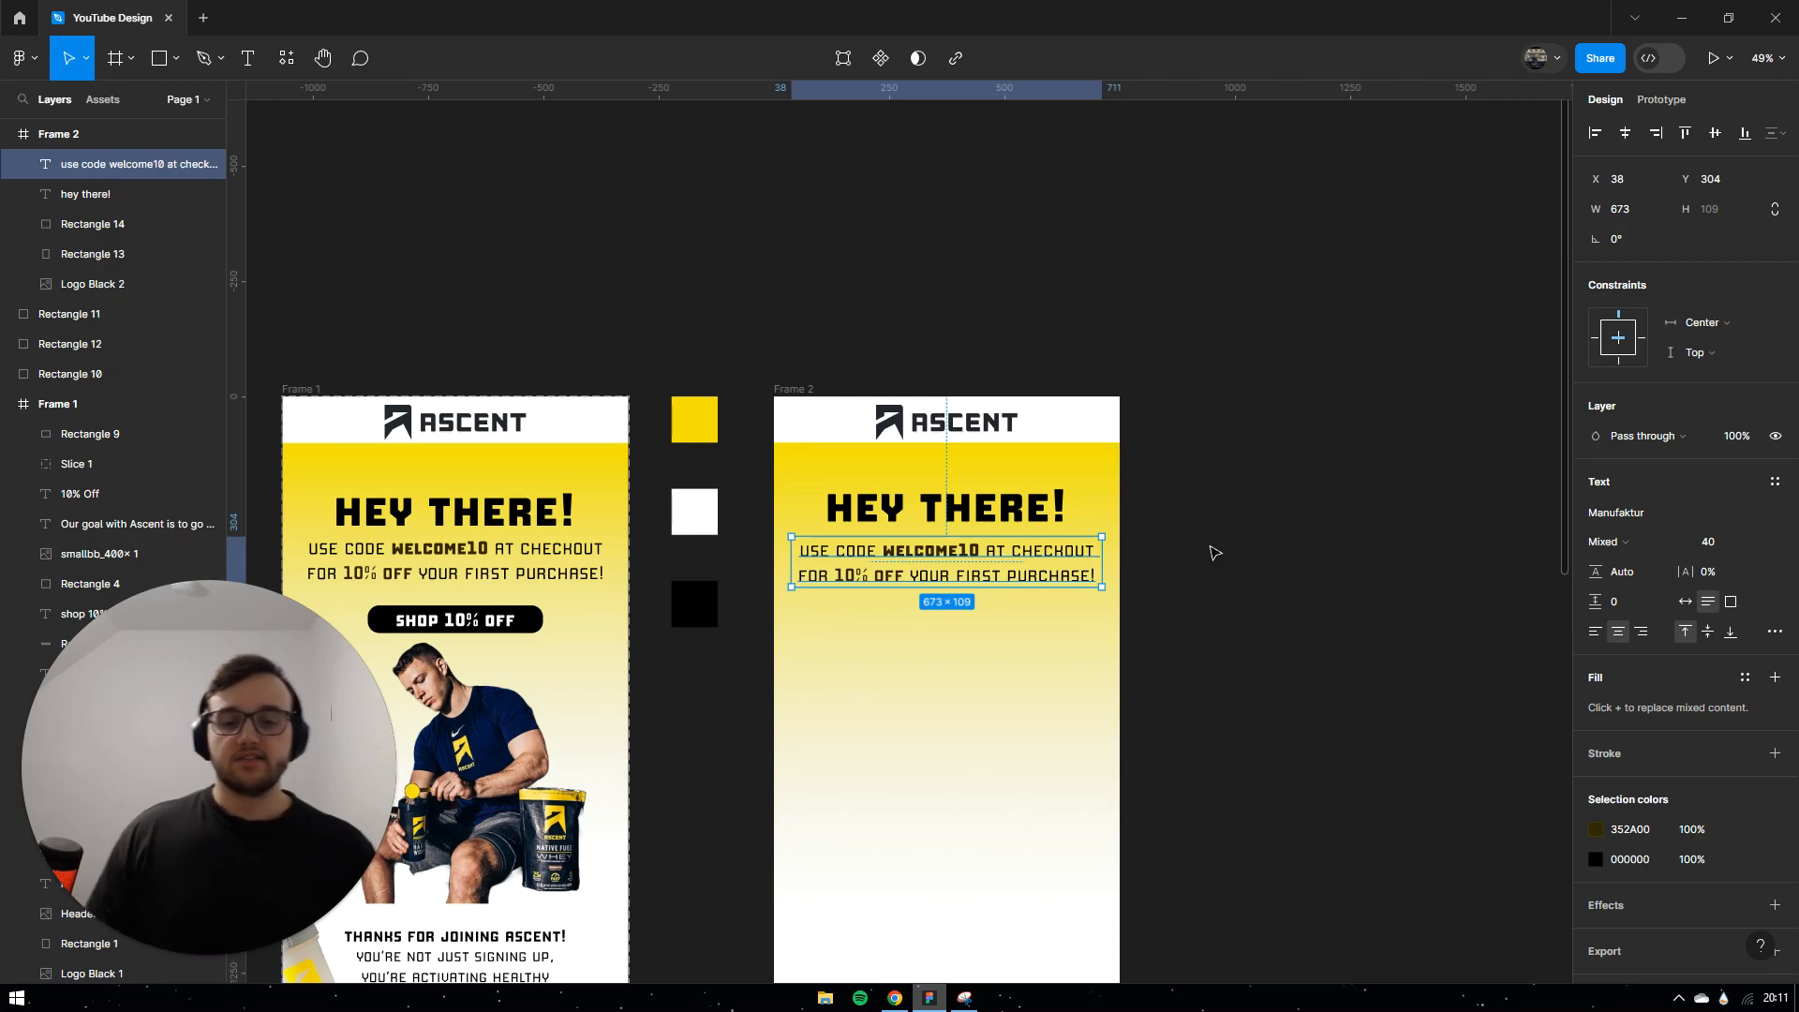
pyautogui.click(1214, 553)
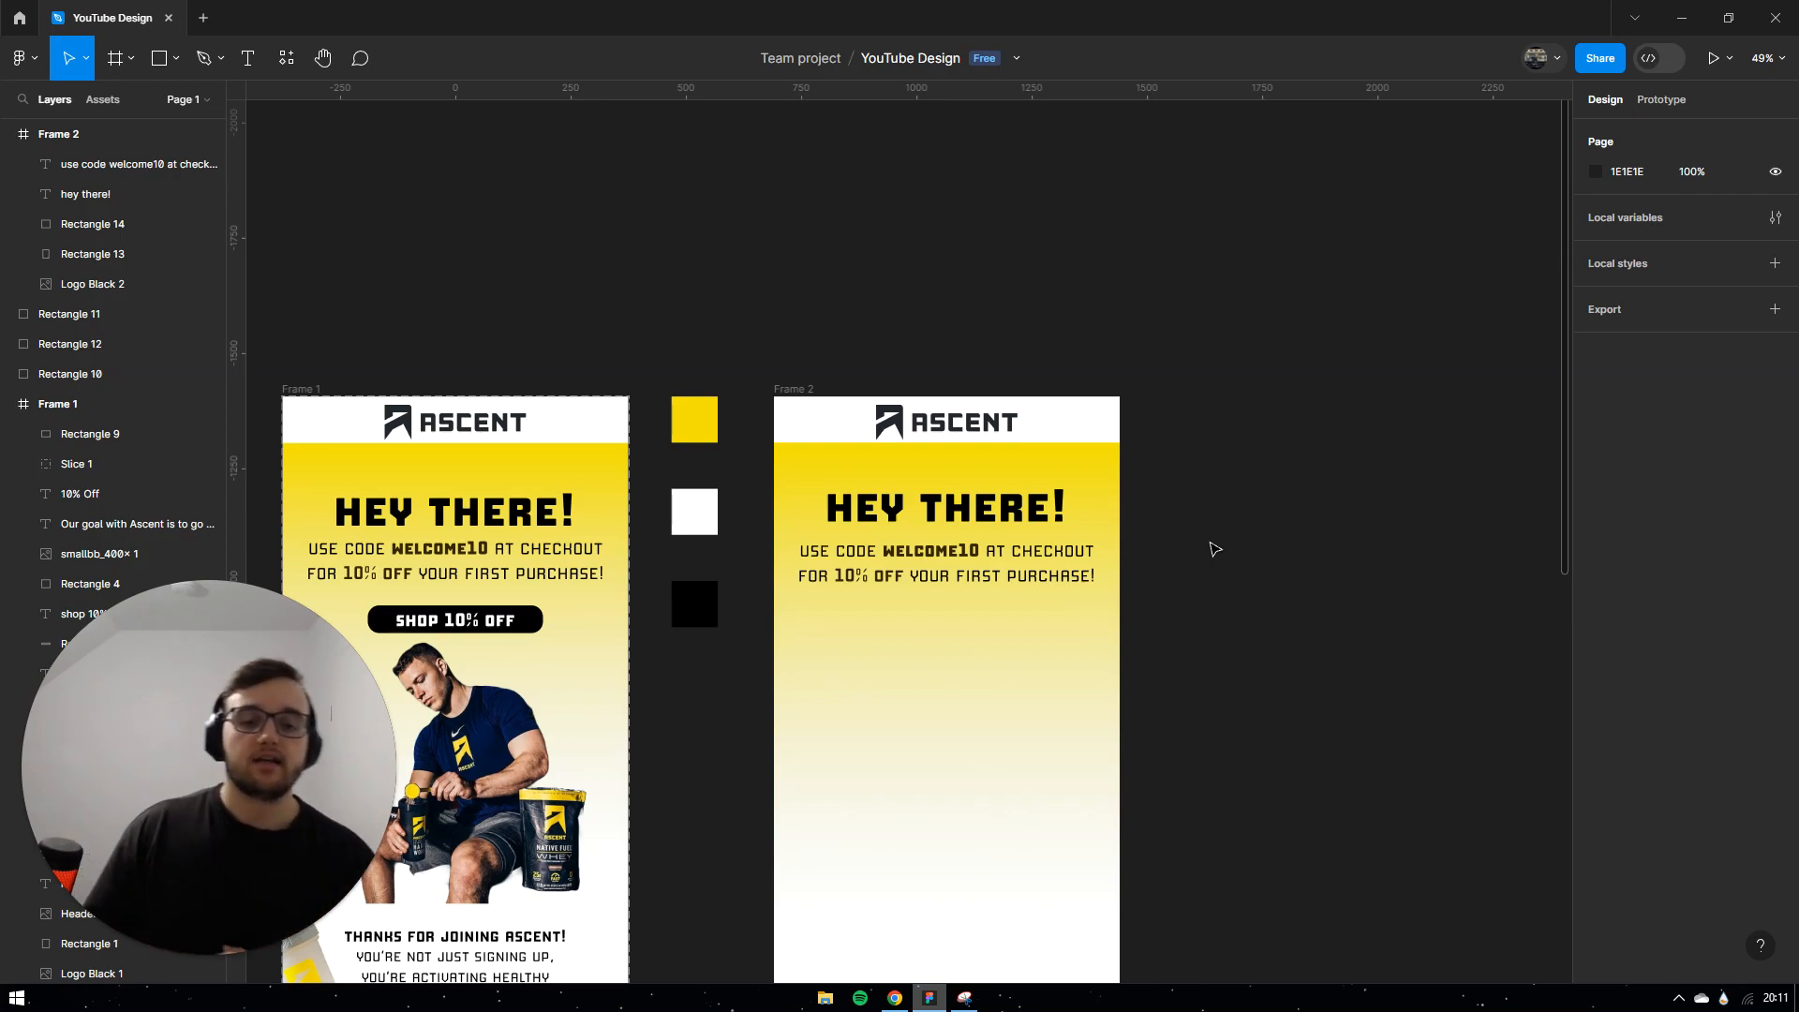
# Step: Reselect WELCOME10 in the second frame's offer text and set it to Bold
pyautogui.click(946, 562)
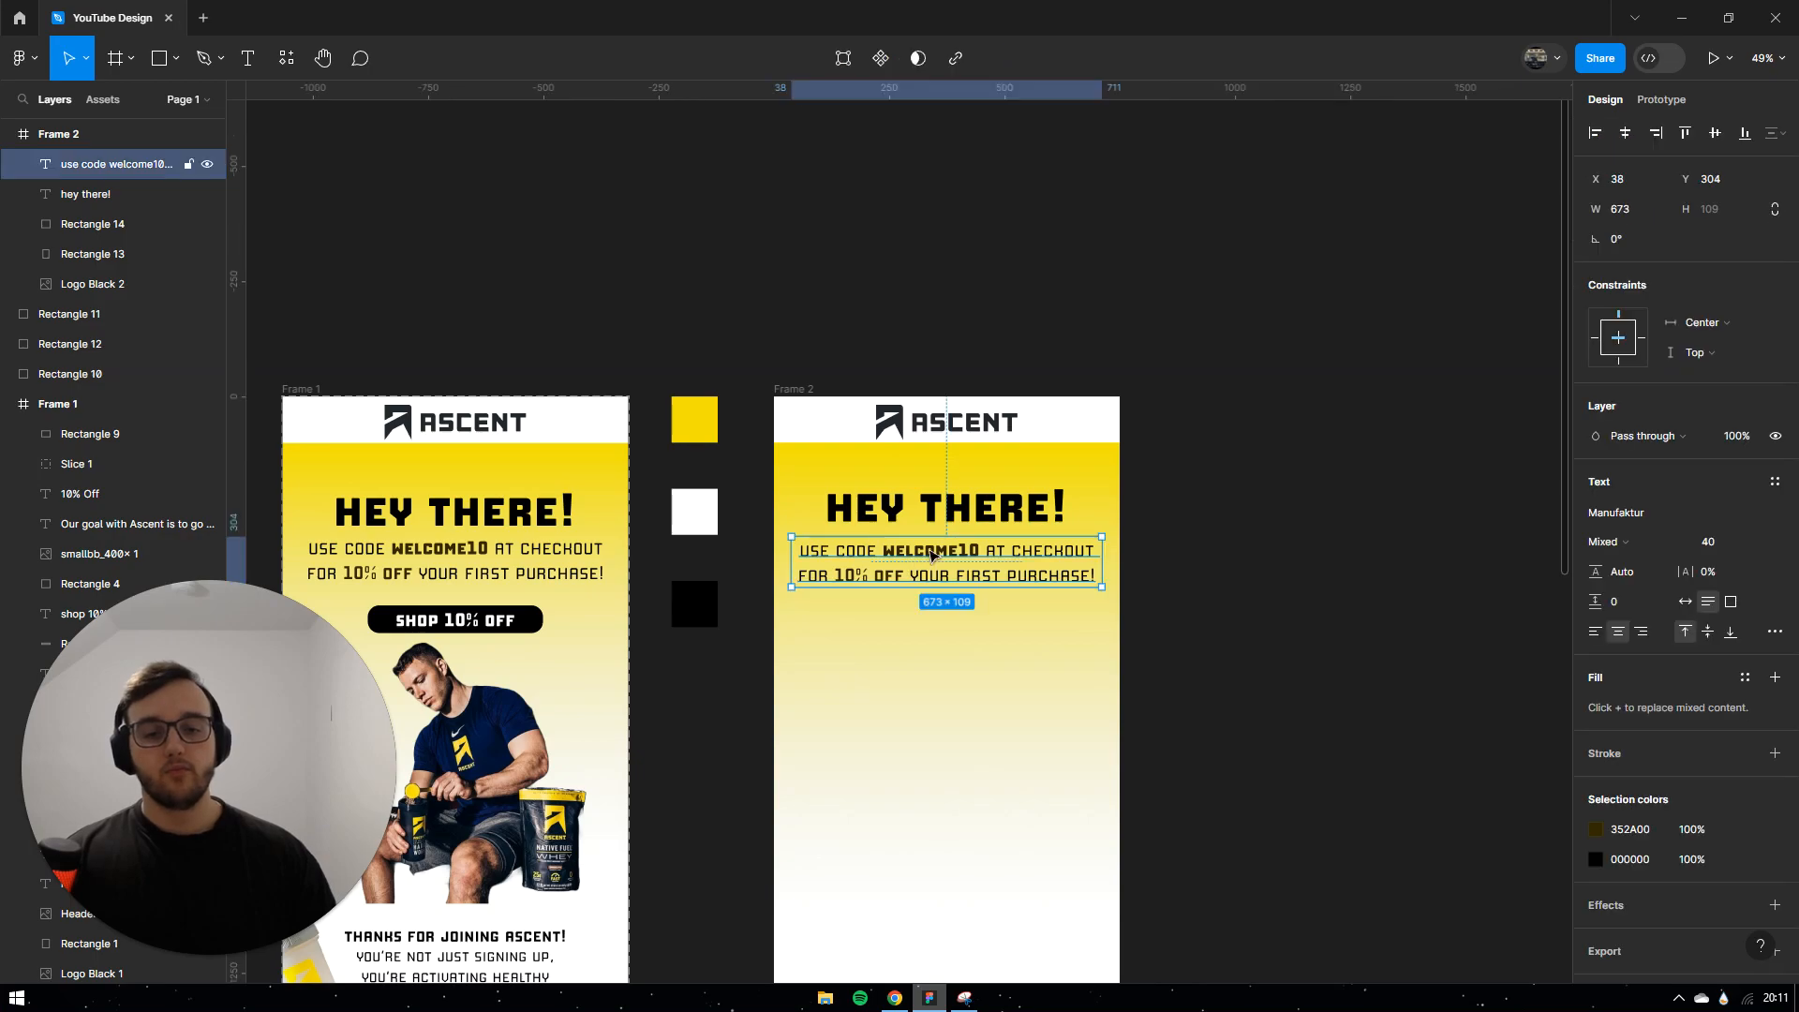
pyautogui.doubleClick(969, 551)
pyautogui.moveTo(980, 551); pyautogui.dragTo(886, 551)
pyautogui.click(1628, 541)
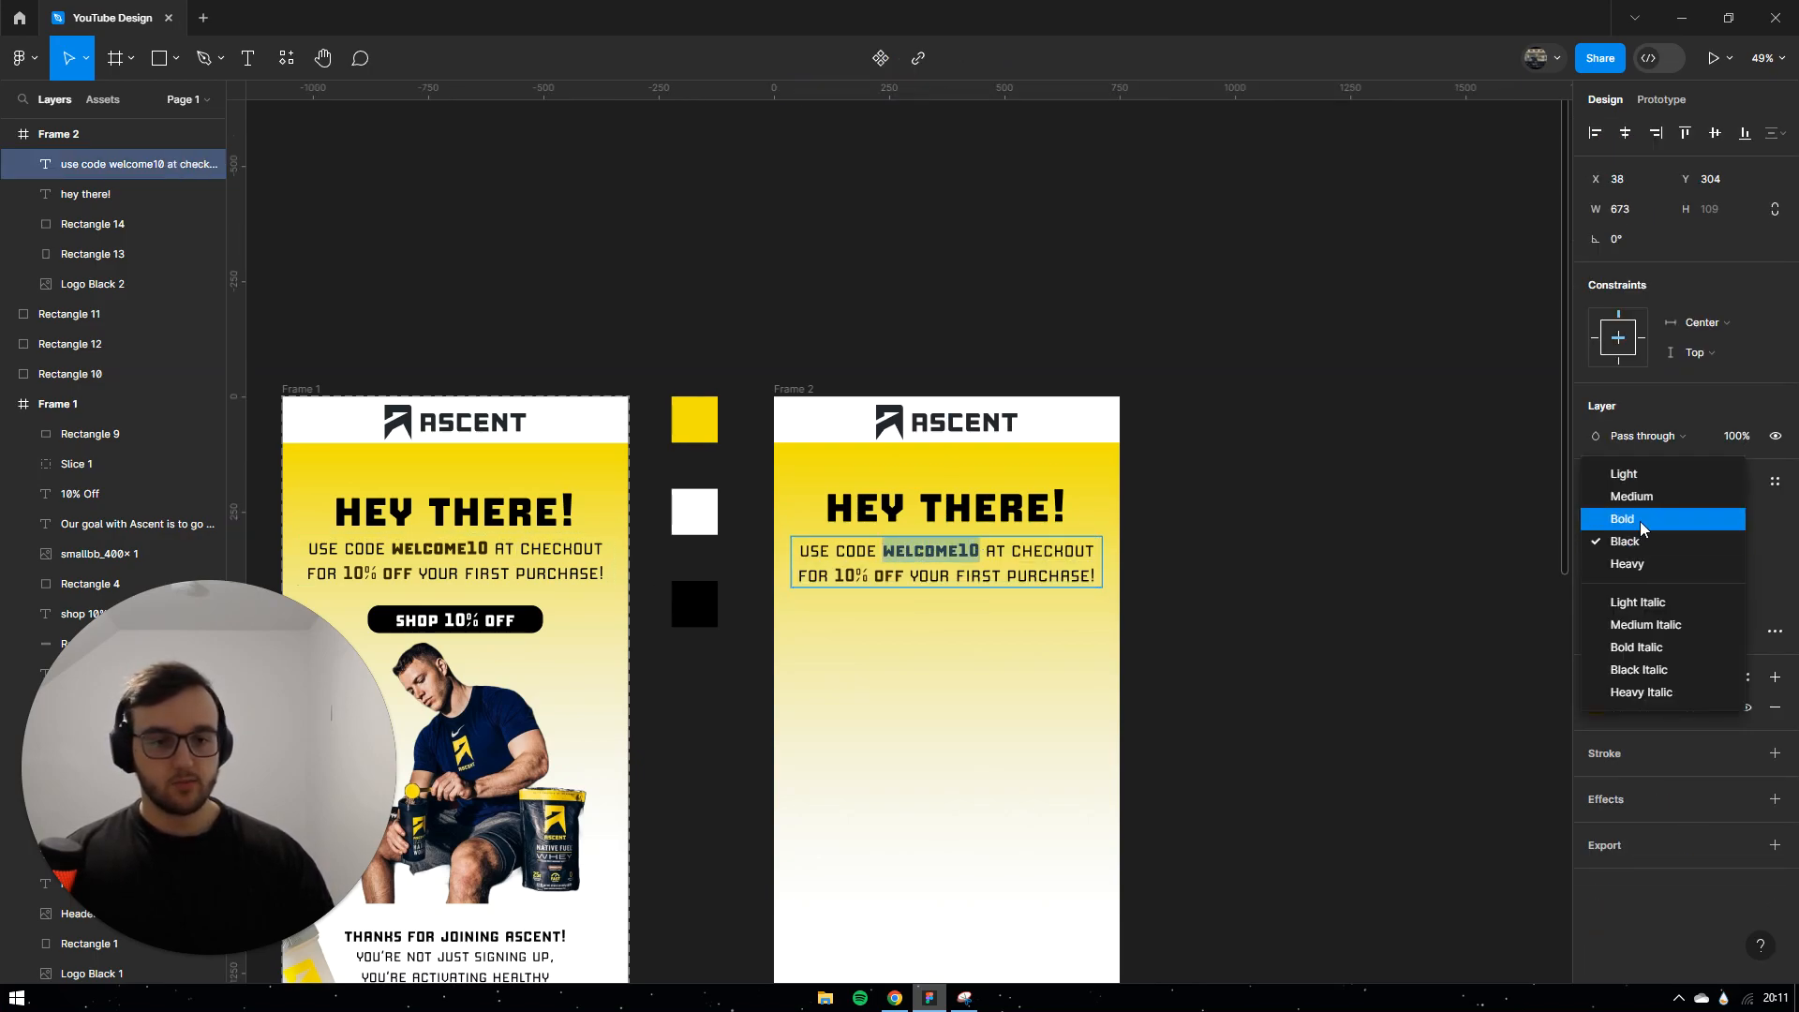
pyautogui.click(1642, 522)
pyautogui.doubleClick(1310, 528)
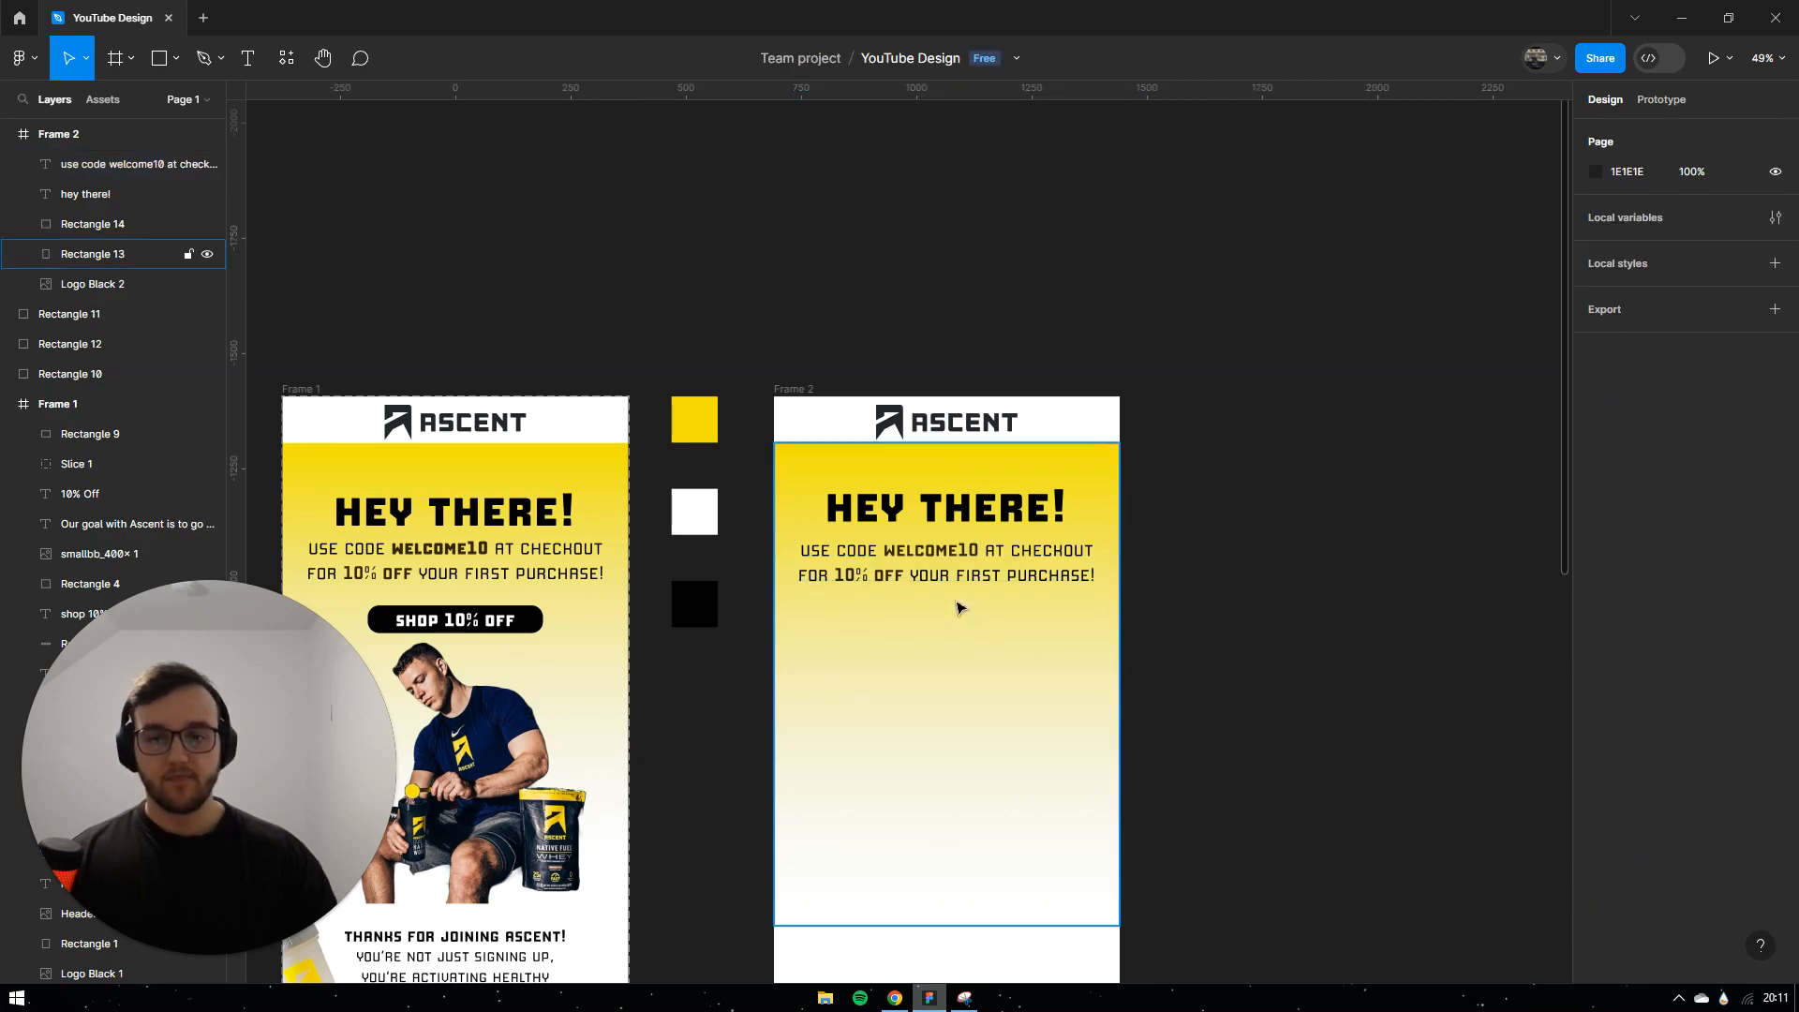
pyautogui.scroll(-2, 764, 431)
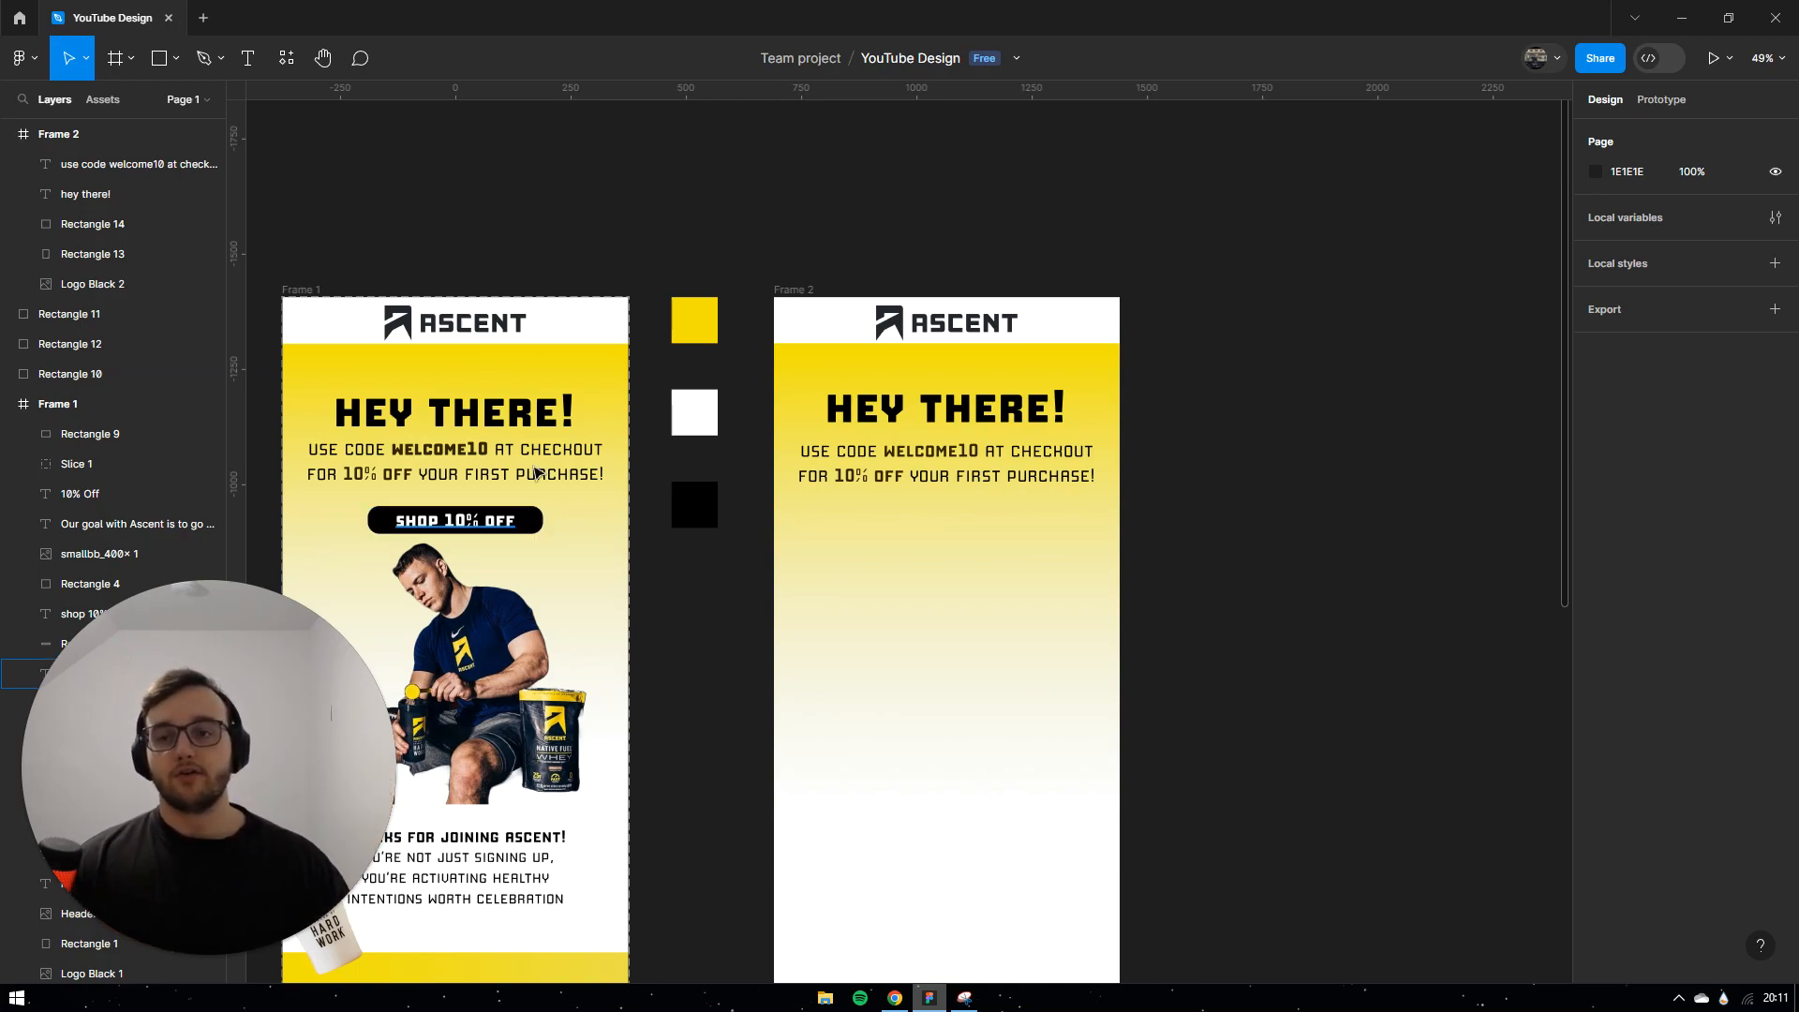
# Step: Draw a bar below the offer text in Frame 2 and fill it black
pyautogui.click(159, 62)
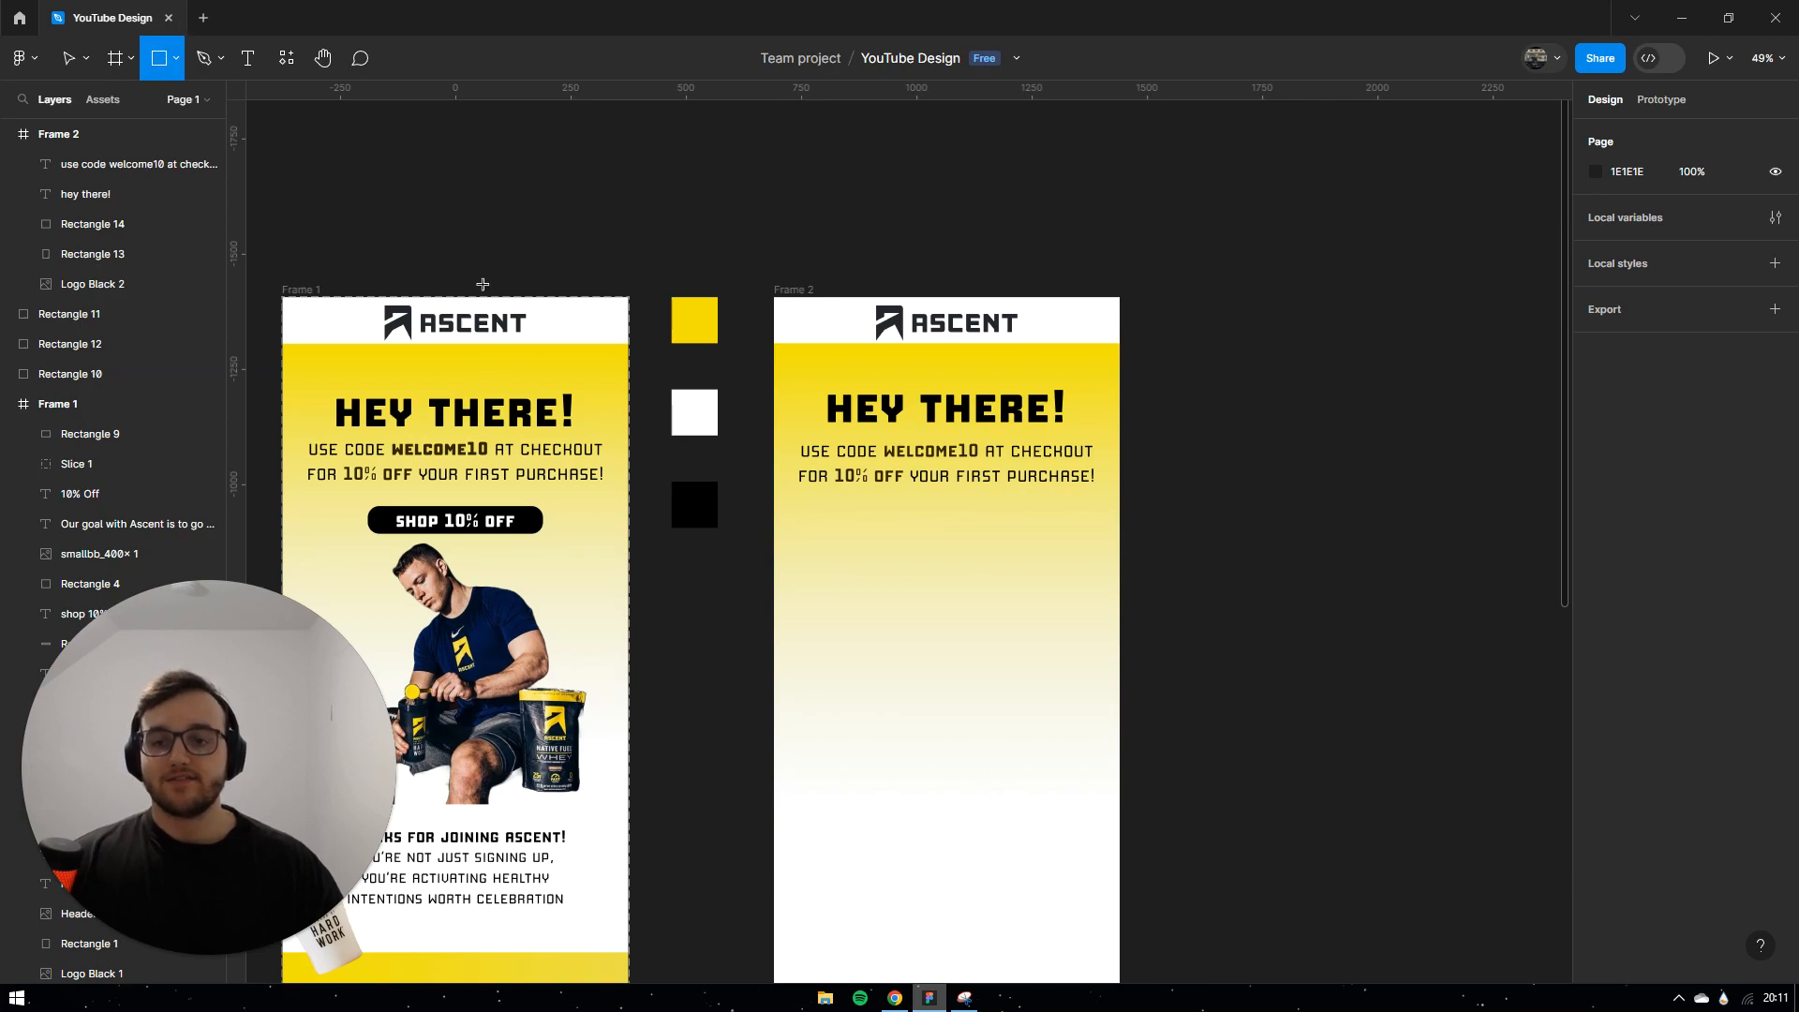
pyautogui.moveTo(846, 507); pyautogui.dragTo(1043, 540)
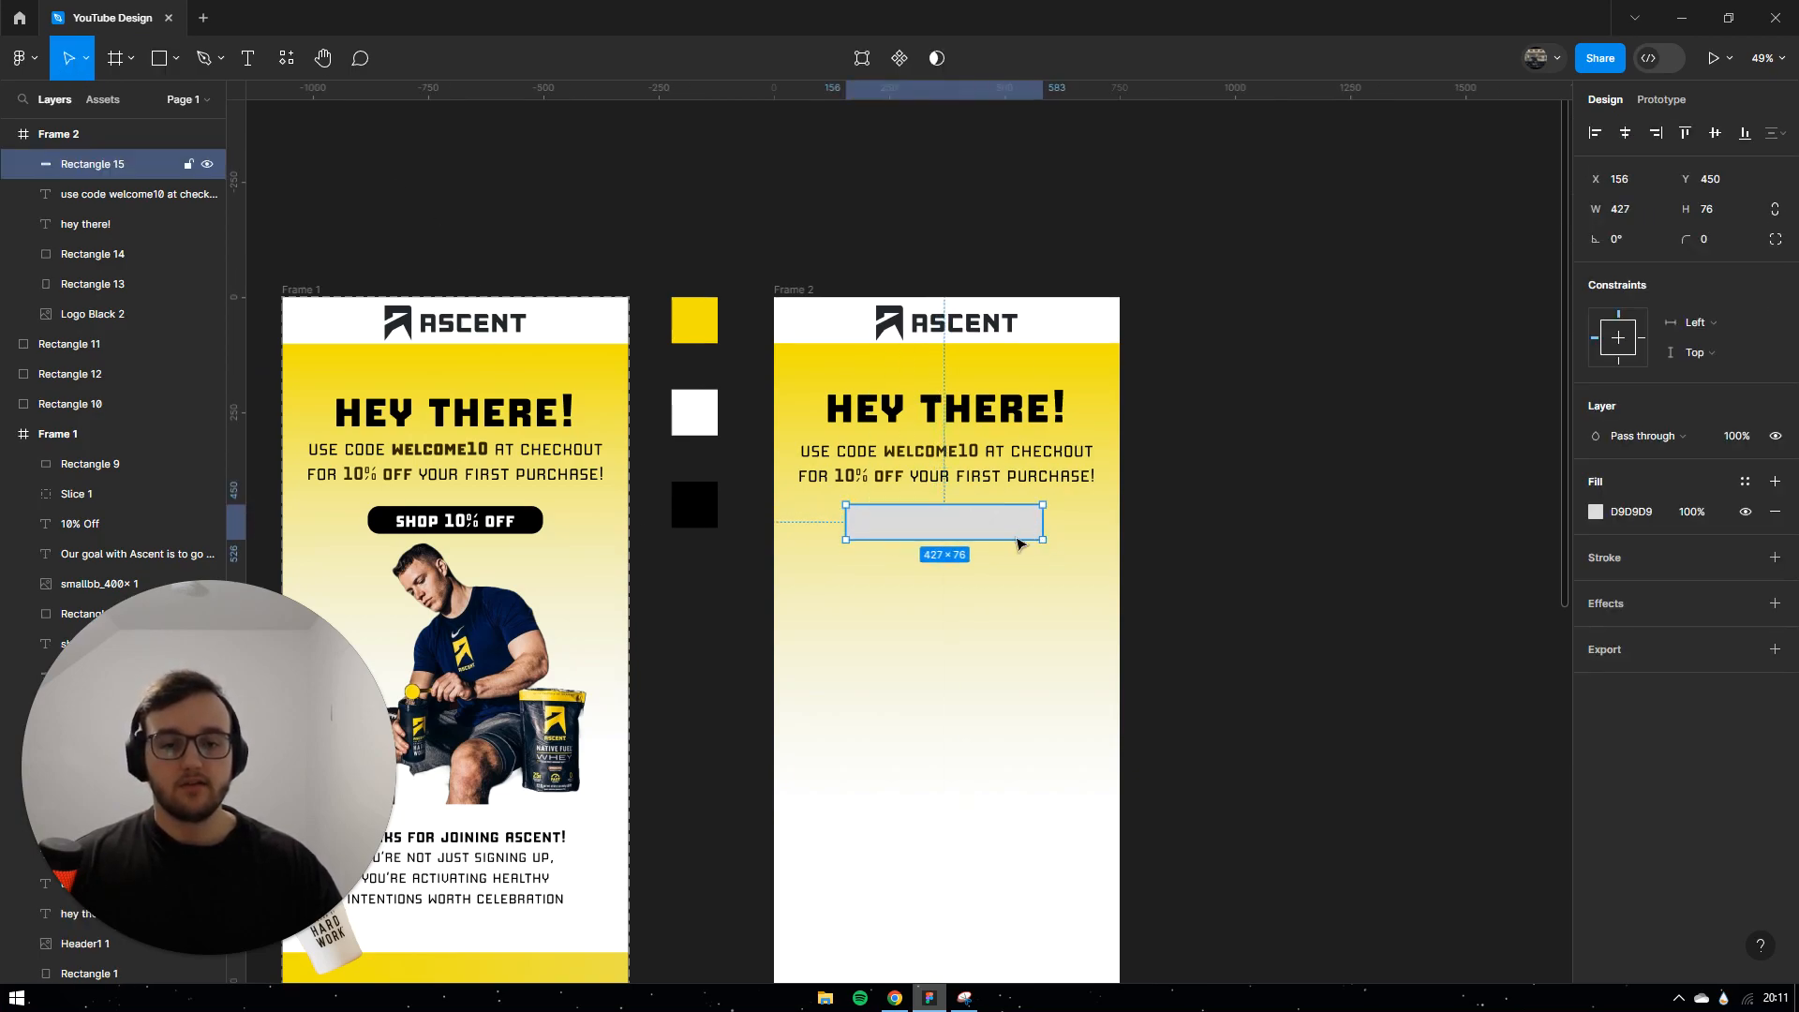
pyautogui.click(1595, 512)
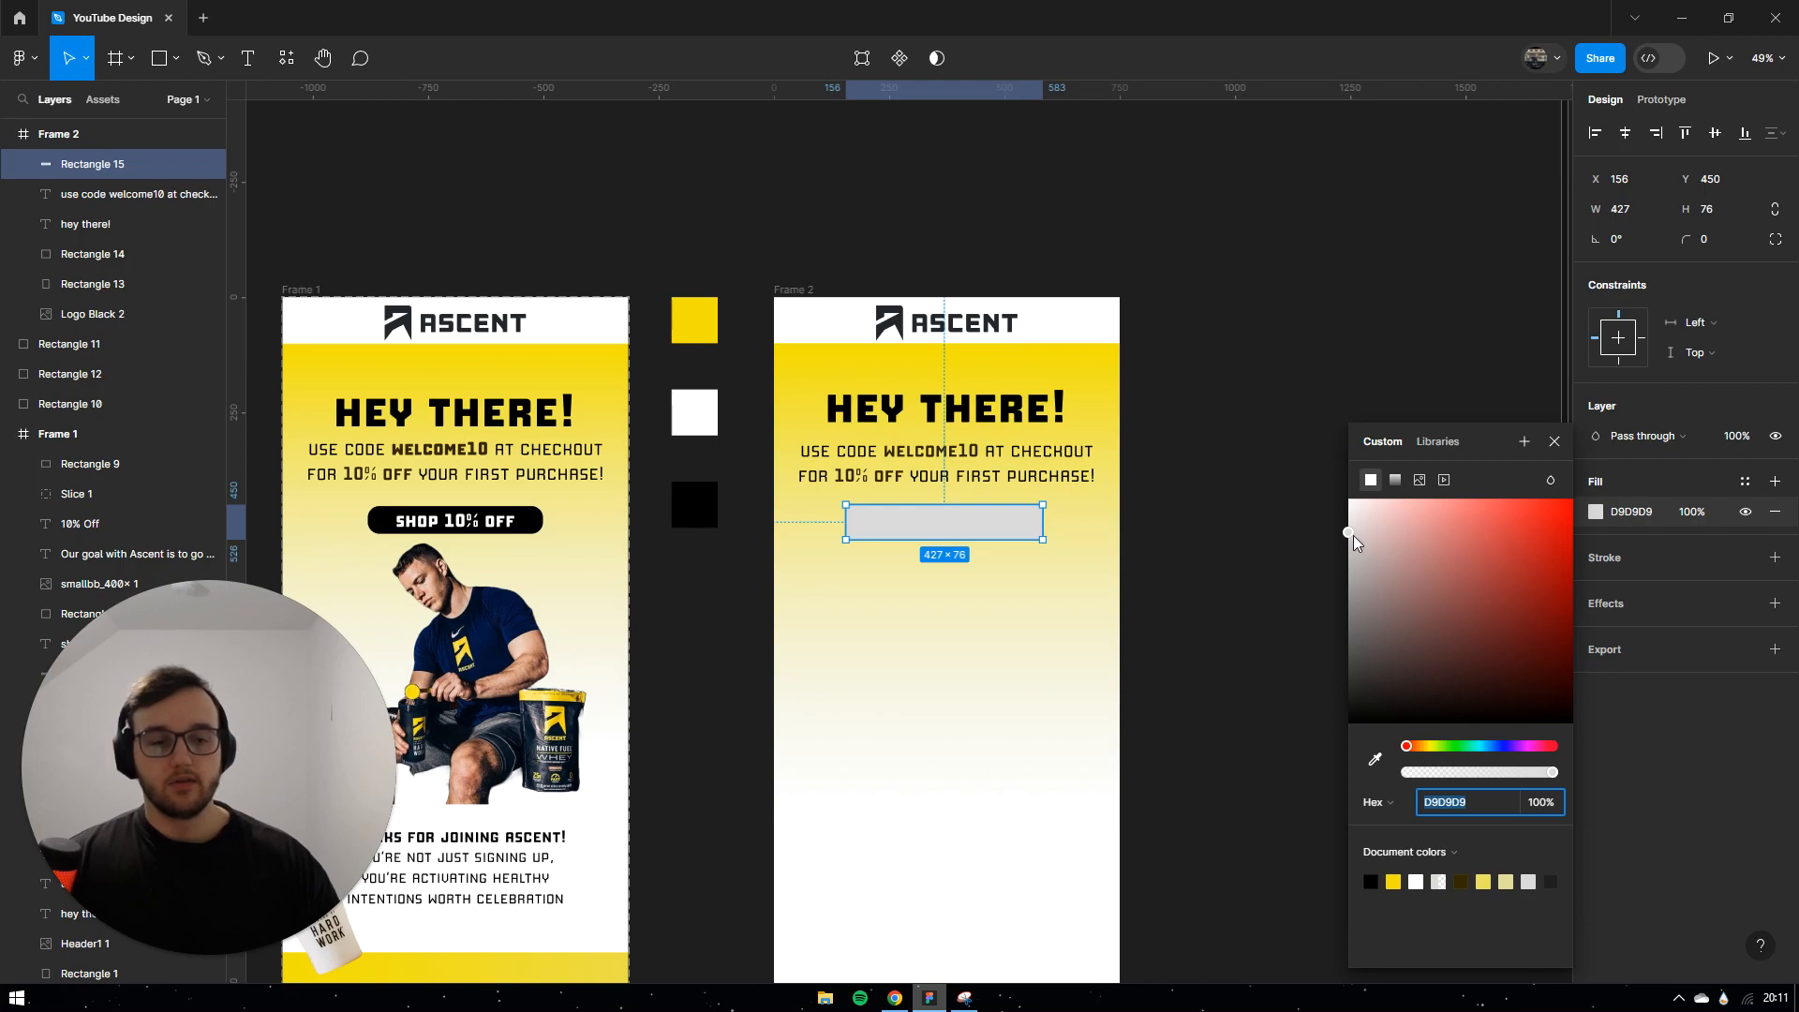
pyautogui.moveTo(1353, 541); pyautogui.dragTo(1325, 743)
pyautogui.press('Escape')
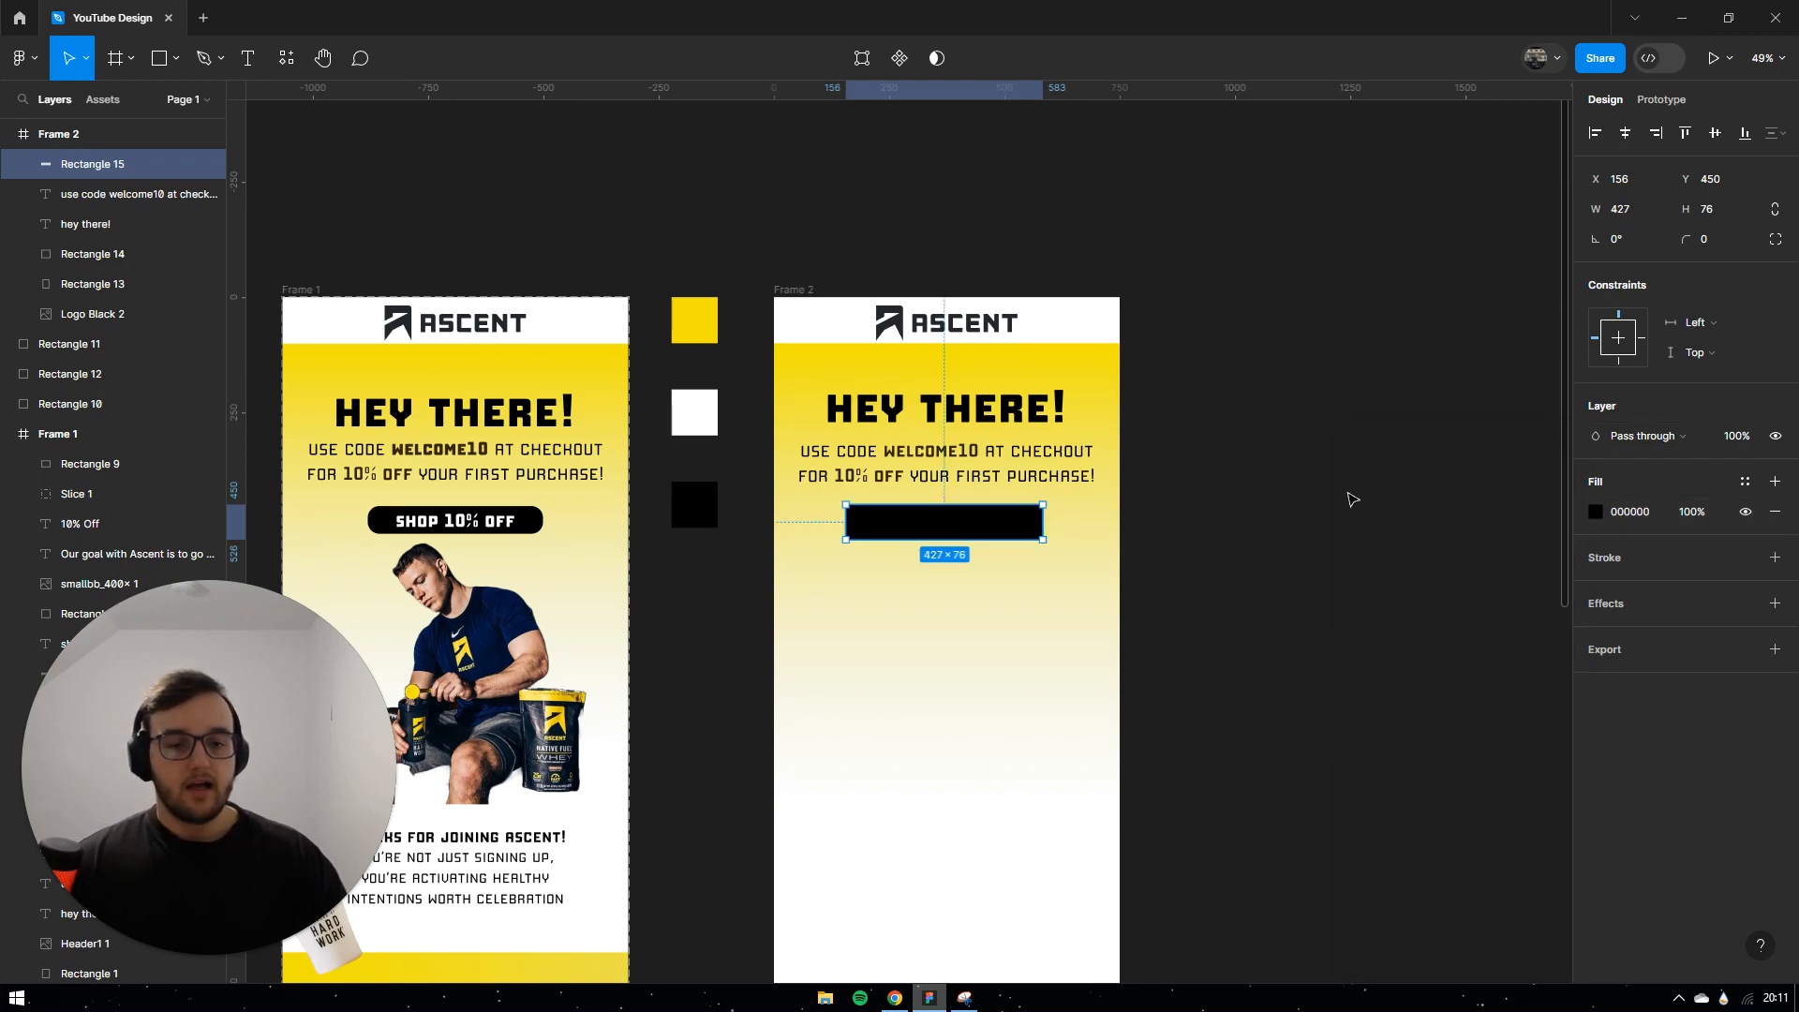
pyautogui.click(1003, 591)
pyautogui.click(933, 521)
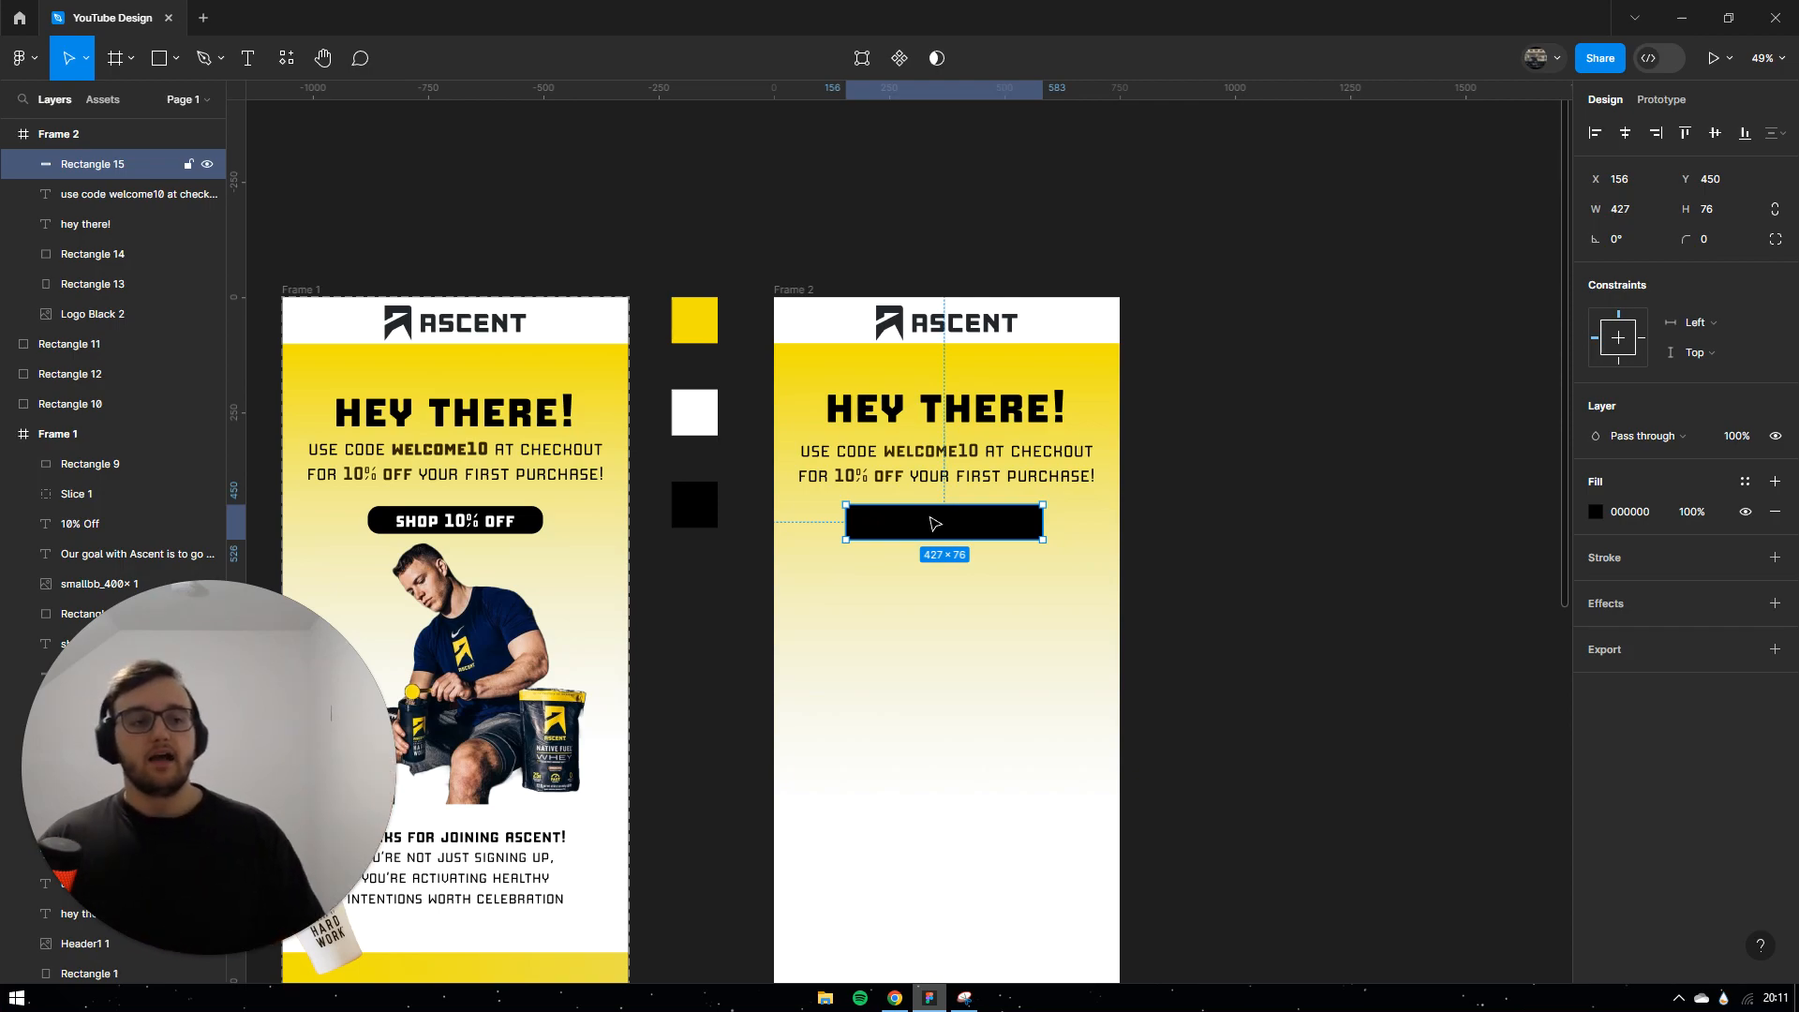
# Step: Round the black button's corners to 30 and preview the result
pyautogui.click(1701, 237)
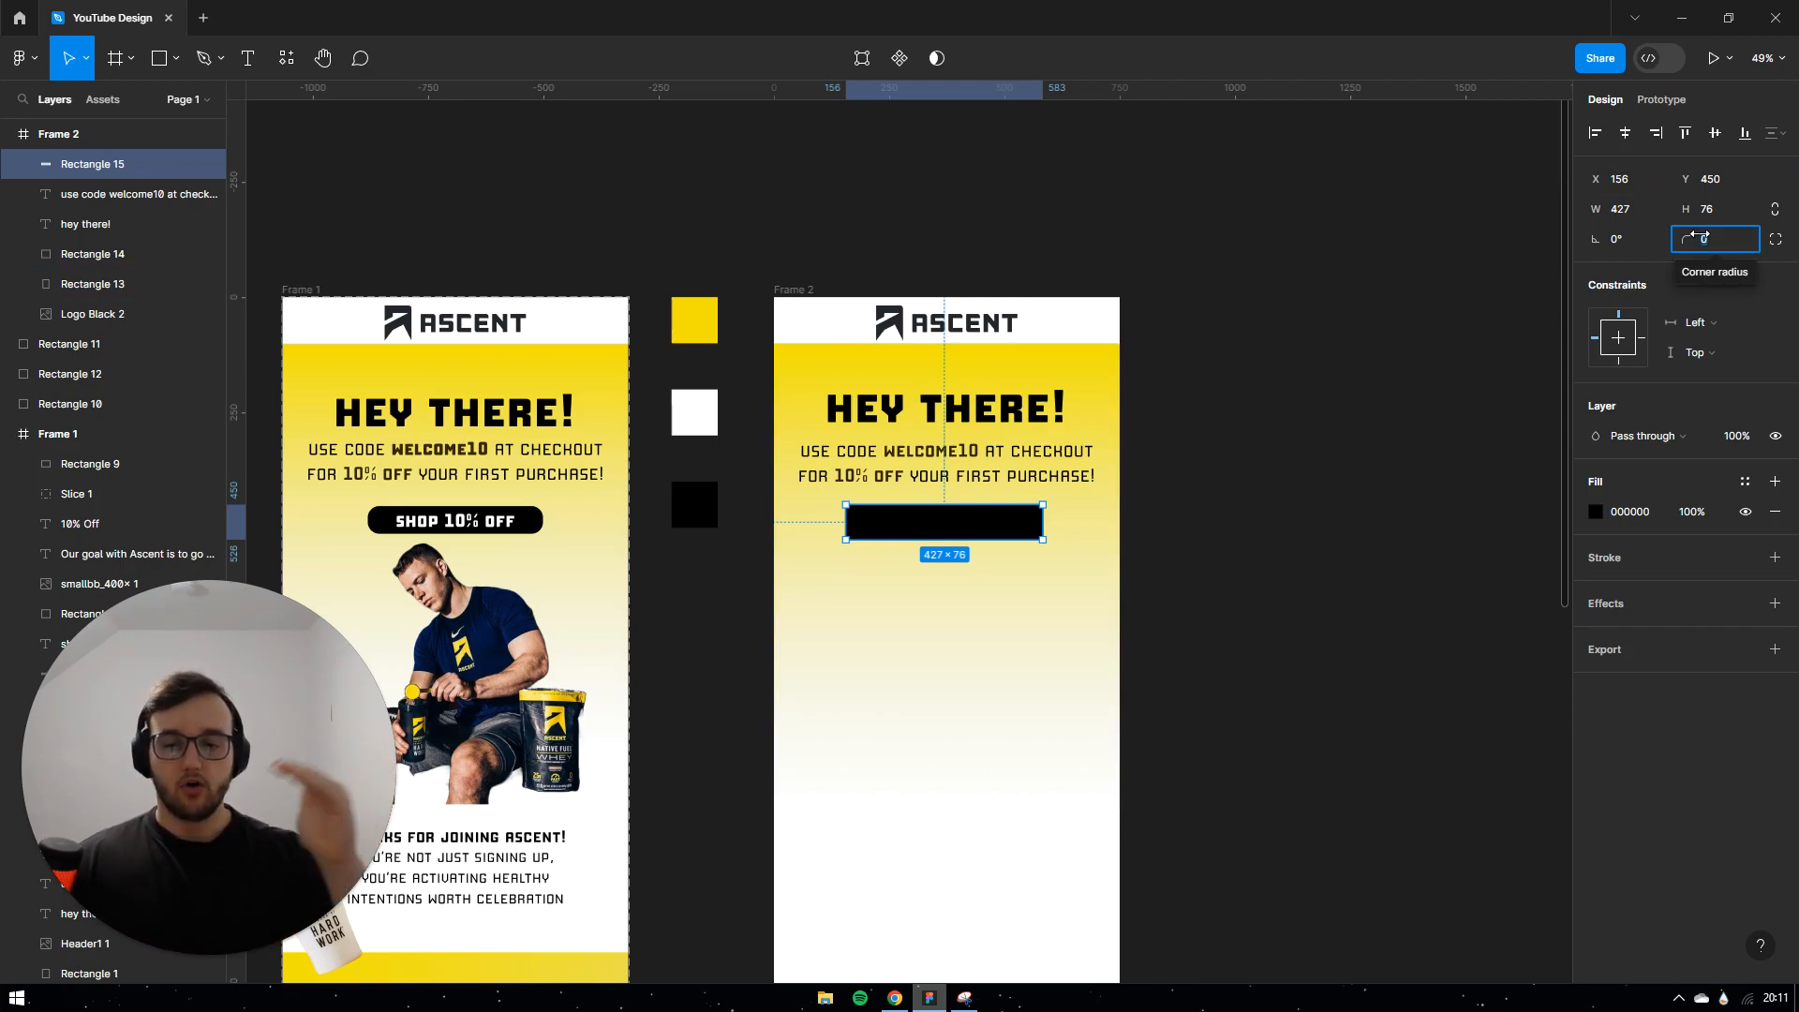
pyautogui.write('30')
pyautogui.press('Return')
pyautogui.click(1478, 616)
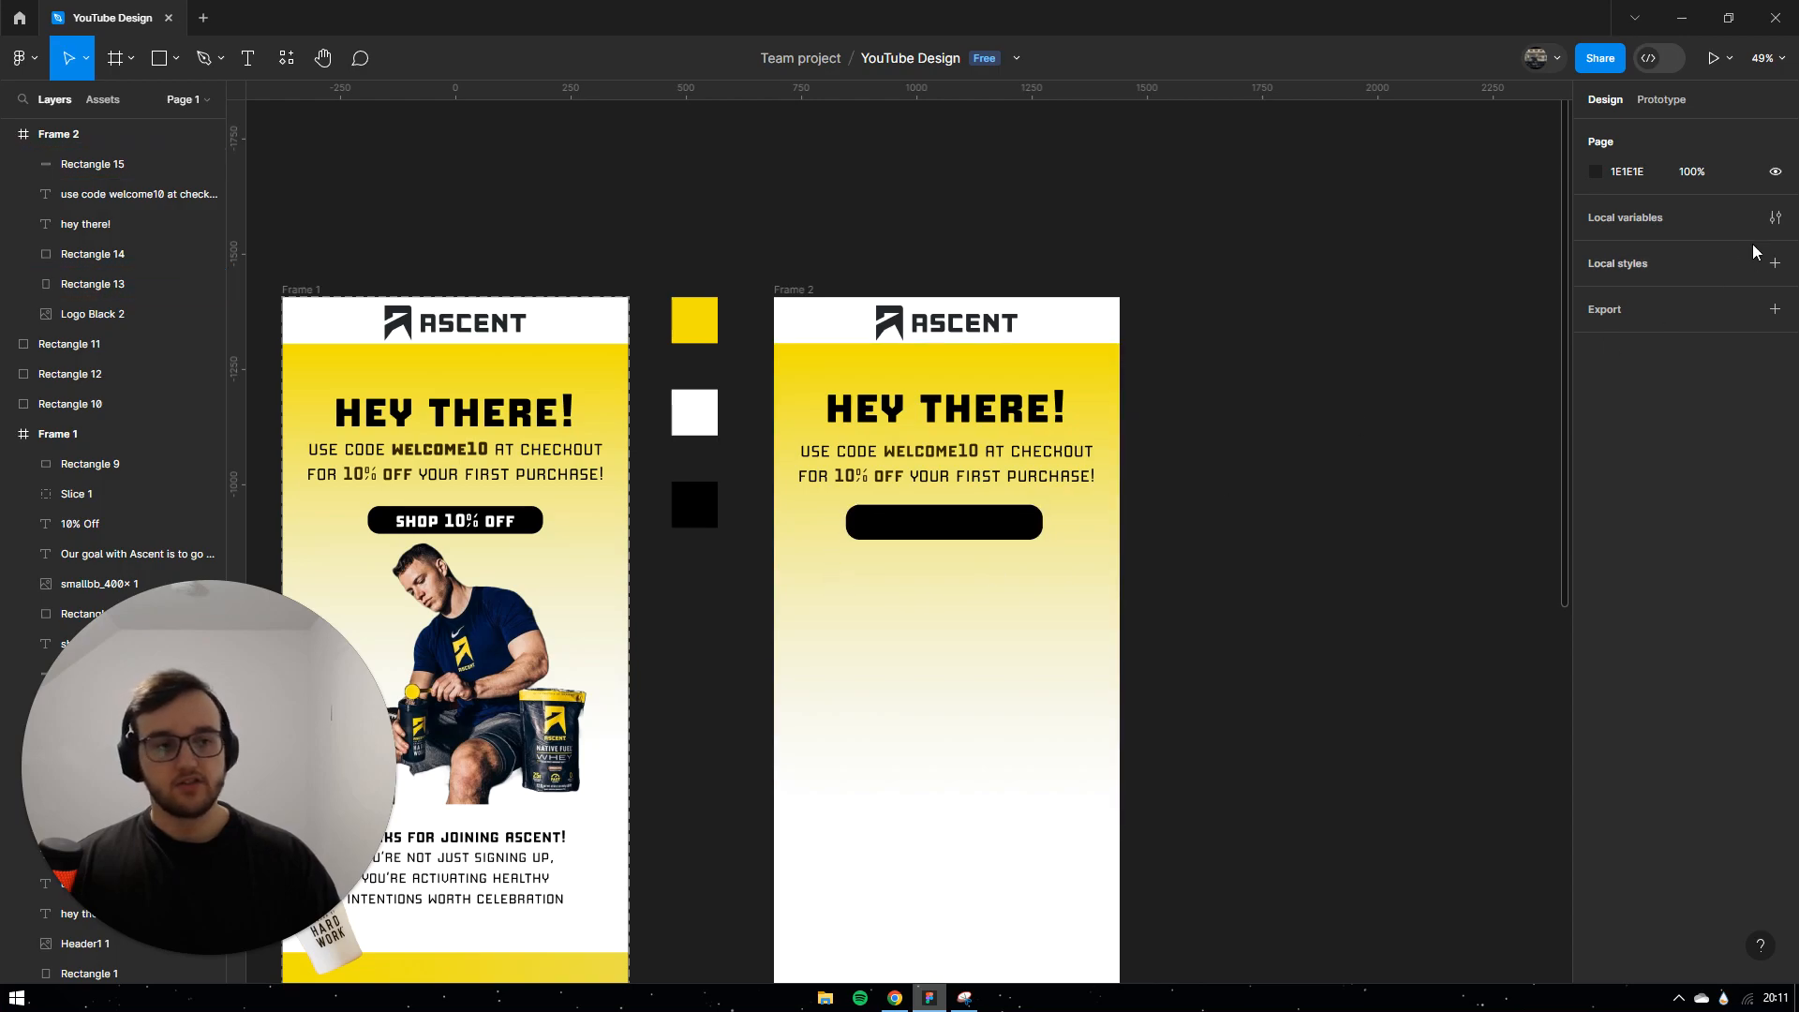
pyautogui.click(979, 530)
pyautogui.click(1719, 242)
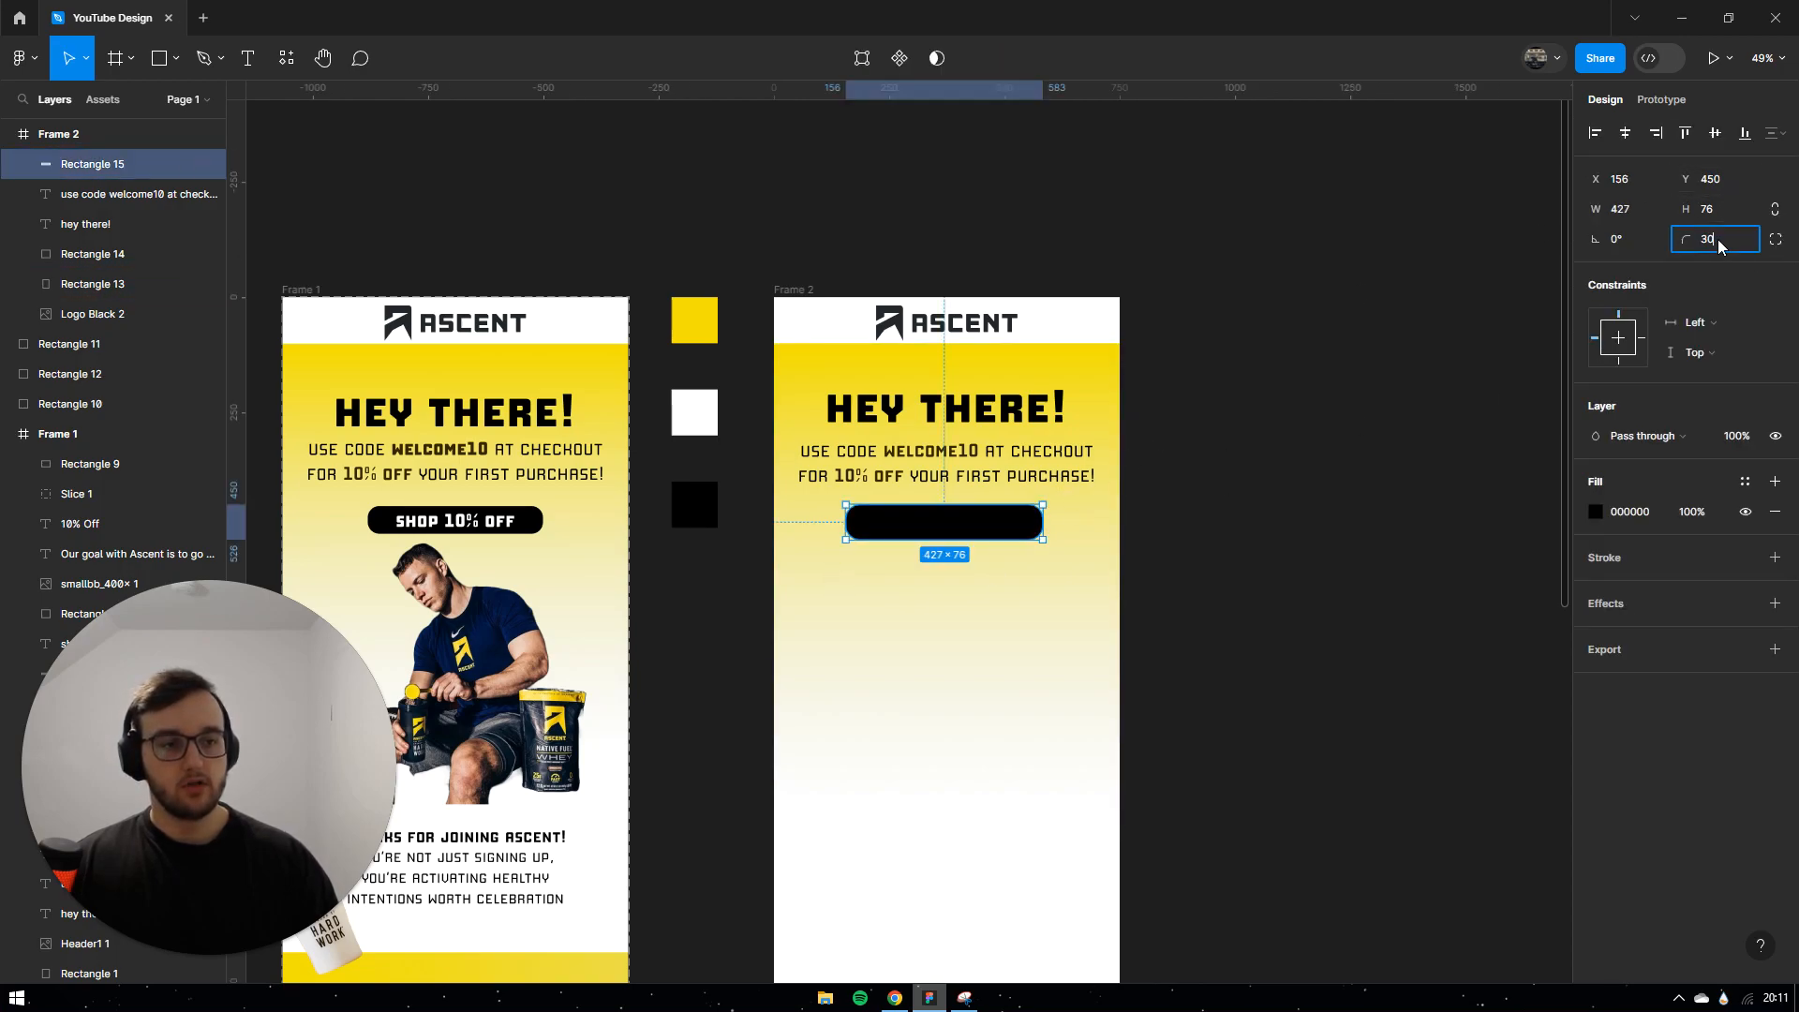
pyautogui.click(1354, 676)
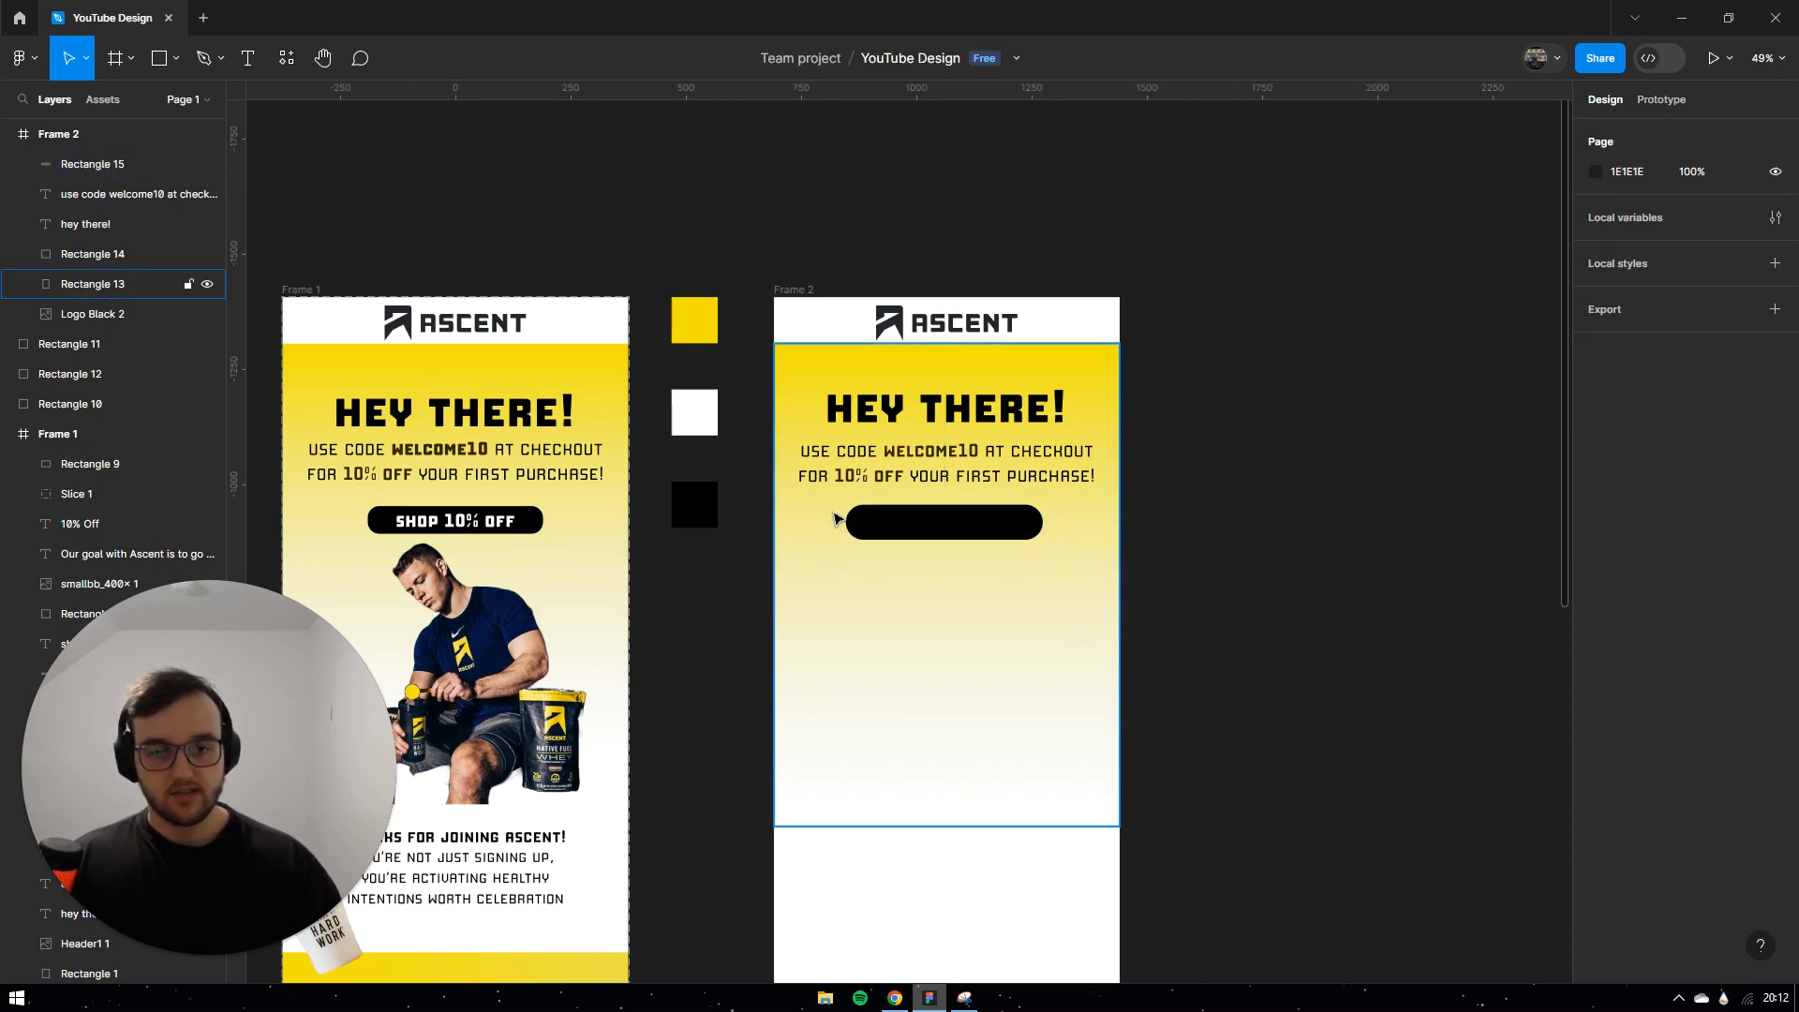
pyautogui.click(948, 536)
pyautogui.click(1326, 490)
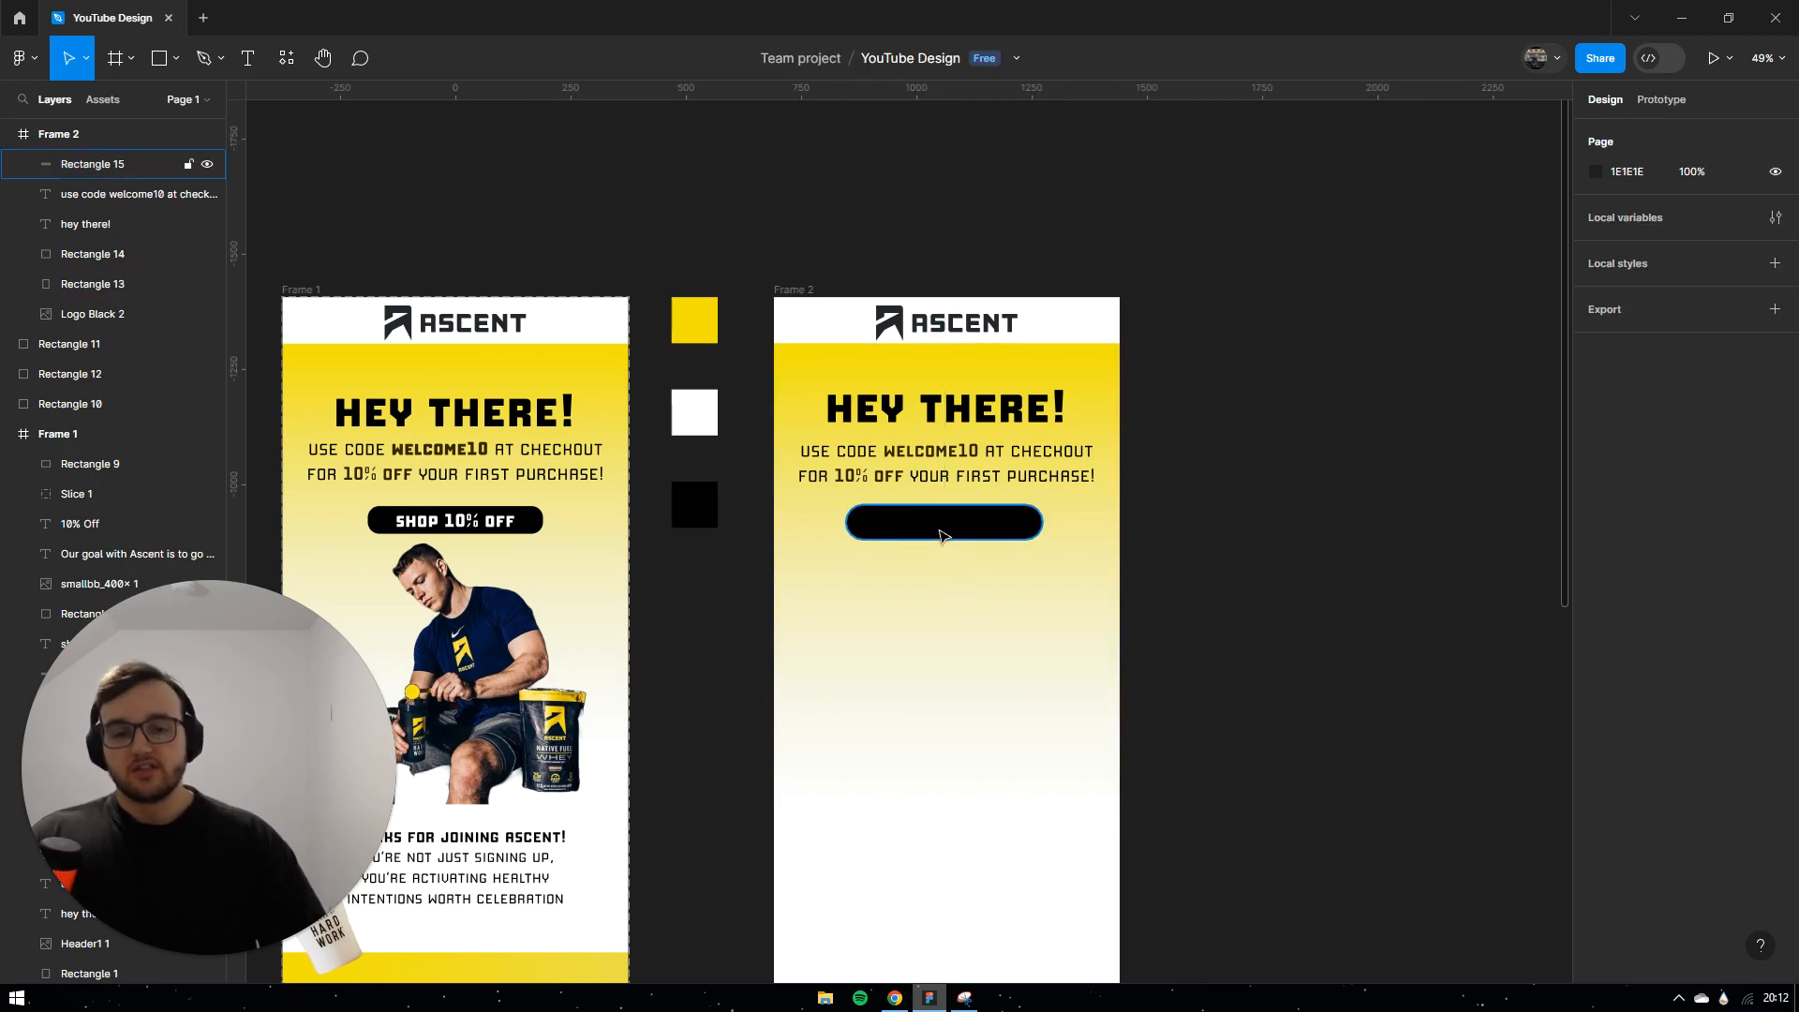
# Step: Try a corner radius of 10, then settle on a final radius of 35
pyautogui.click(970, 532)
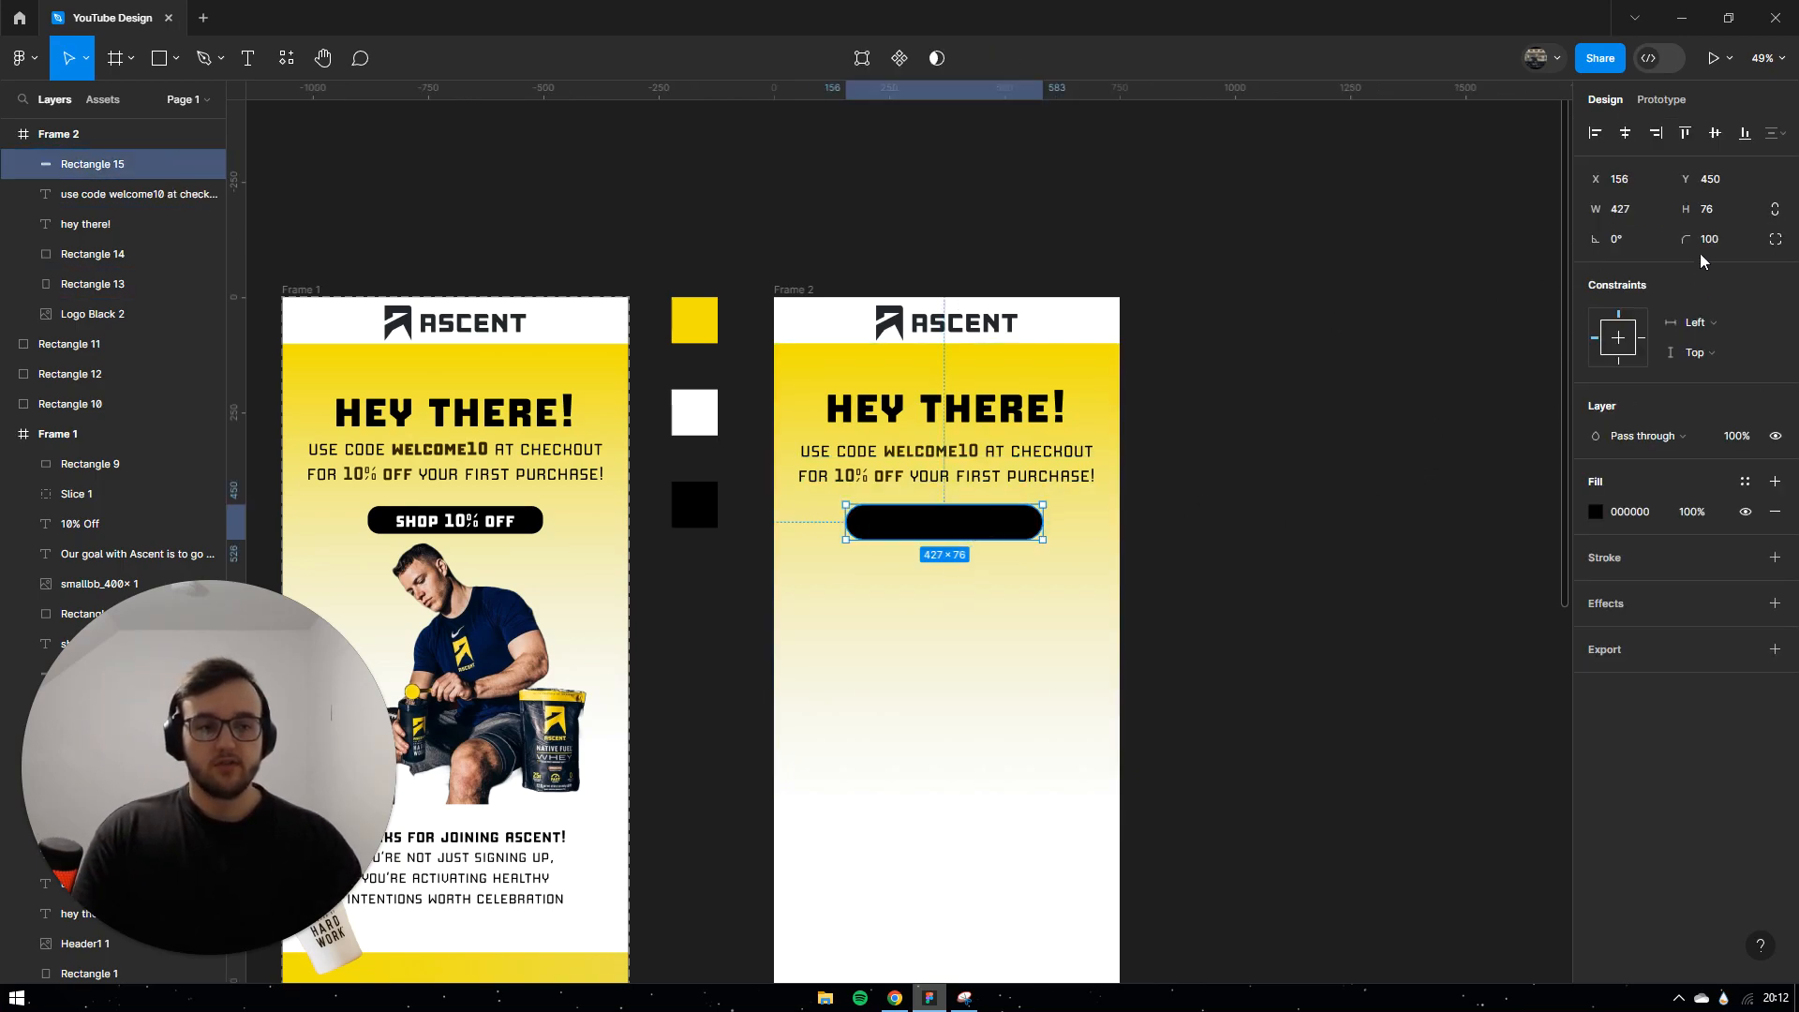
pyautogui.click(1747, 238)
pyautogui.write('10')
pyautogui.press('Return')
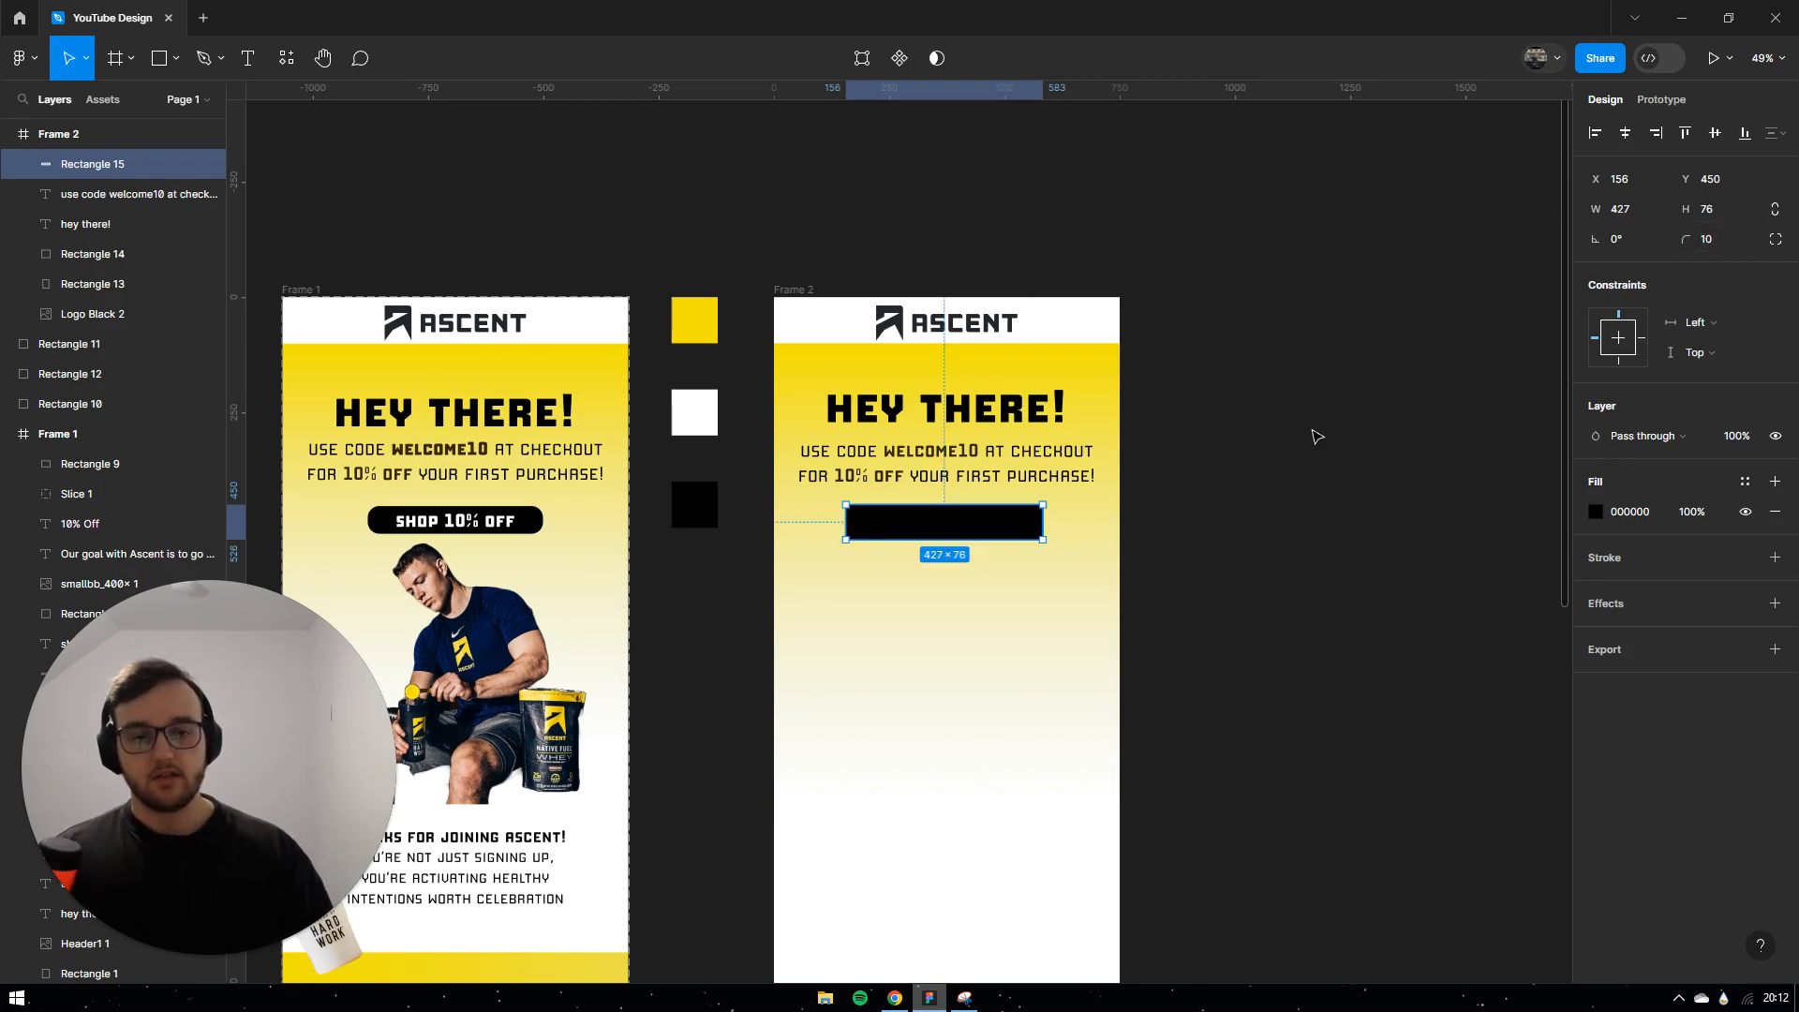
pyautogui.click(1315, 437)
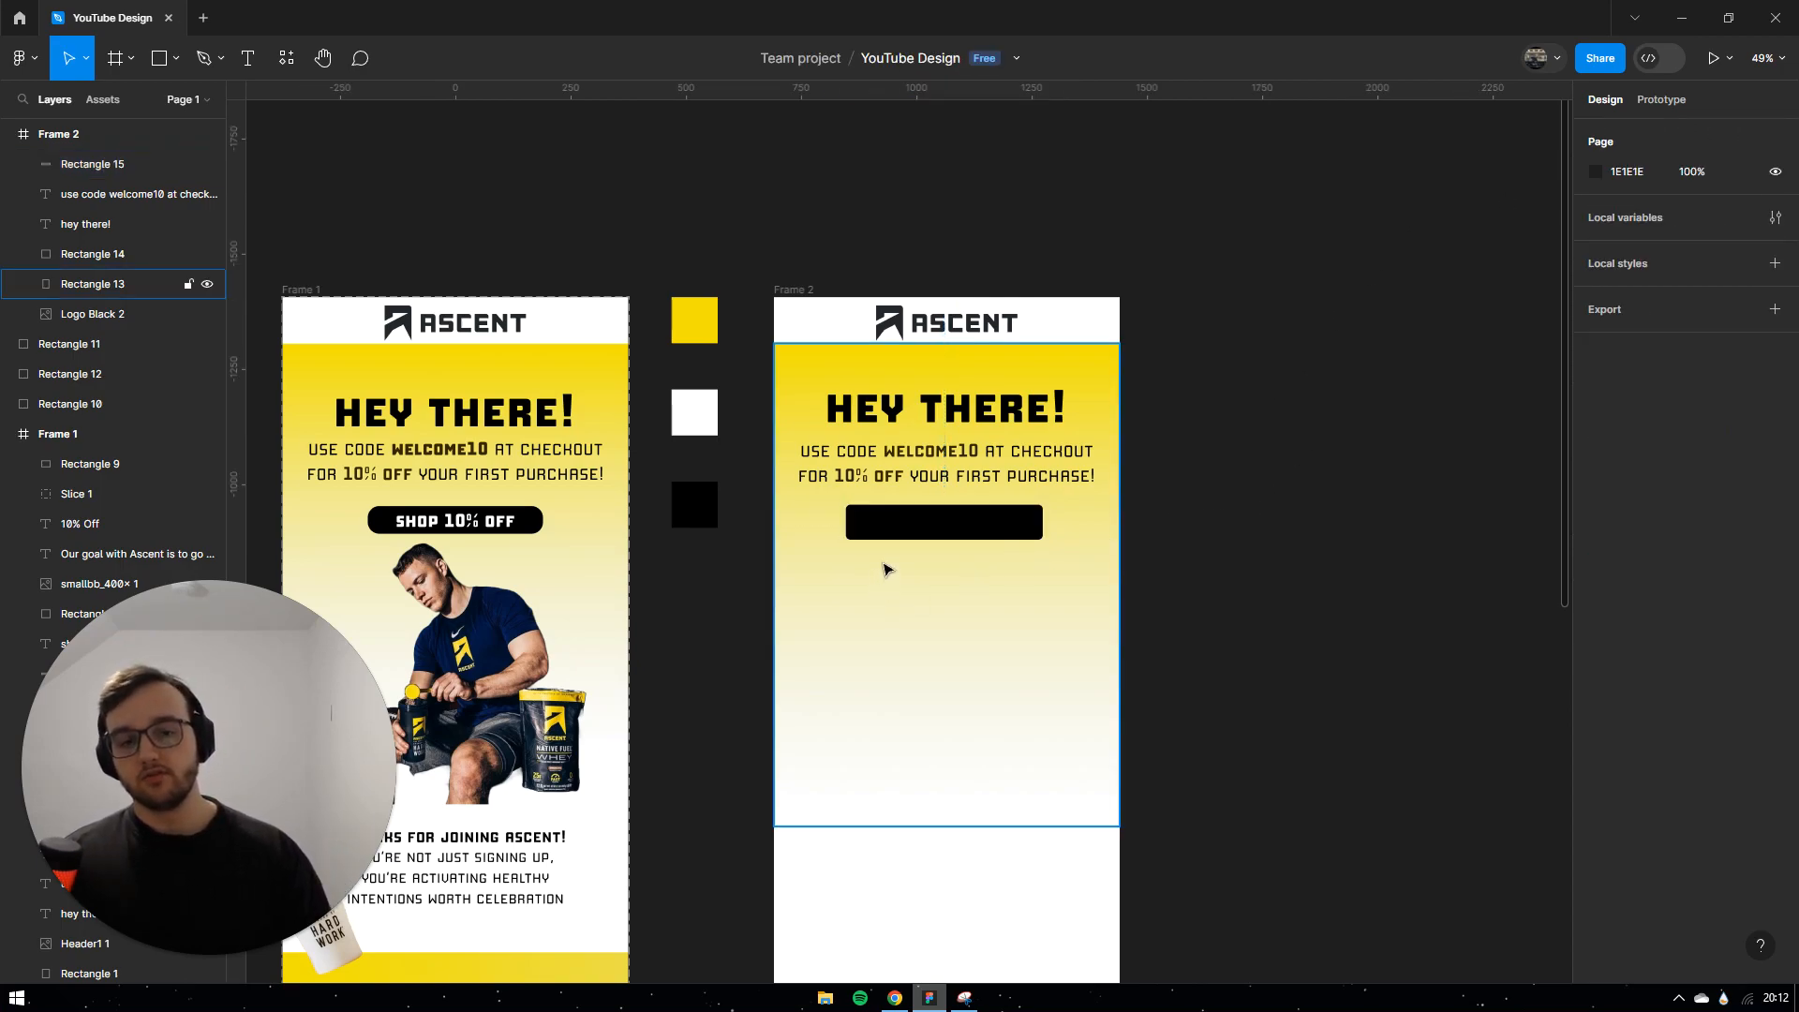
pyautogui.click(958, 520)
pyautogui.click(1736, 236)
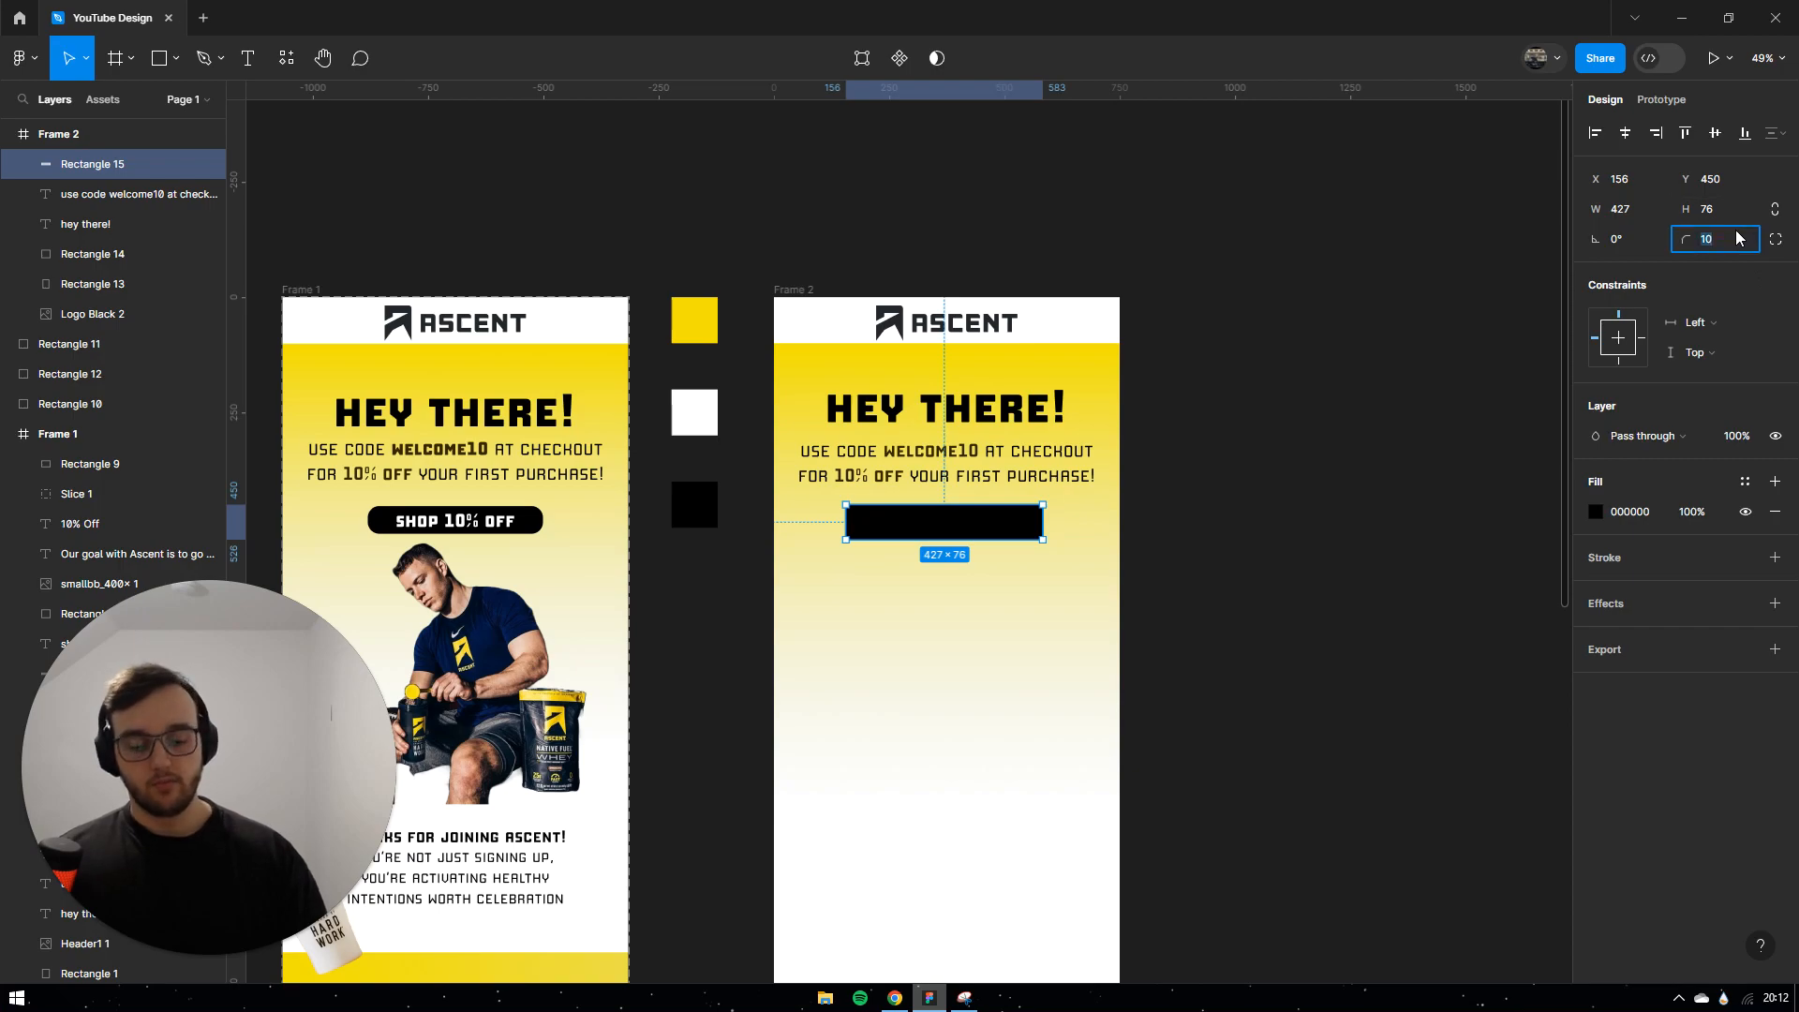
pyautogui.write('40')
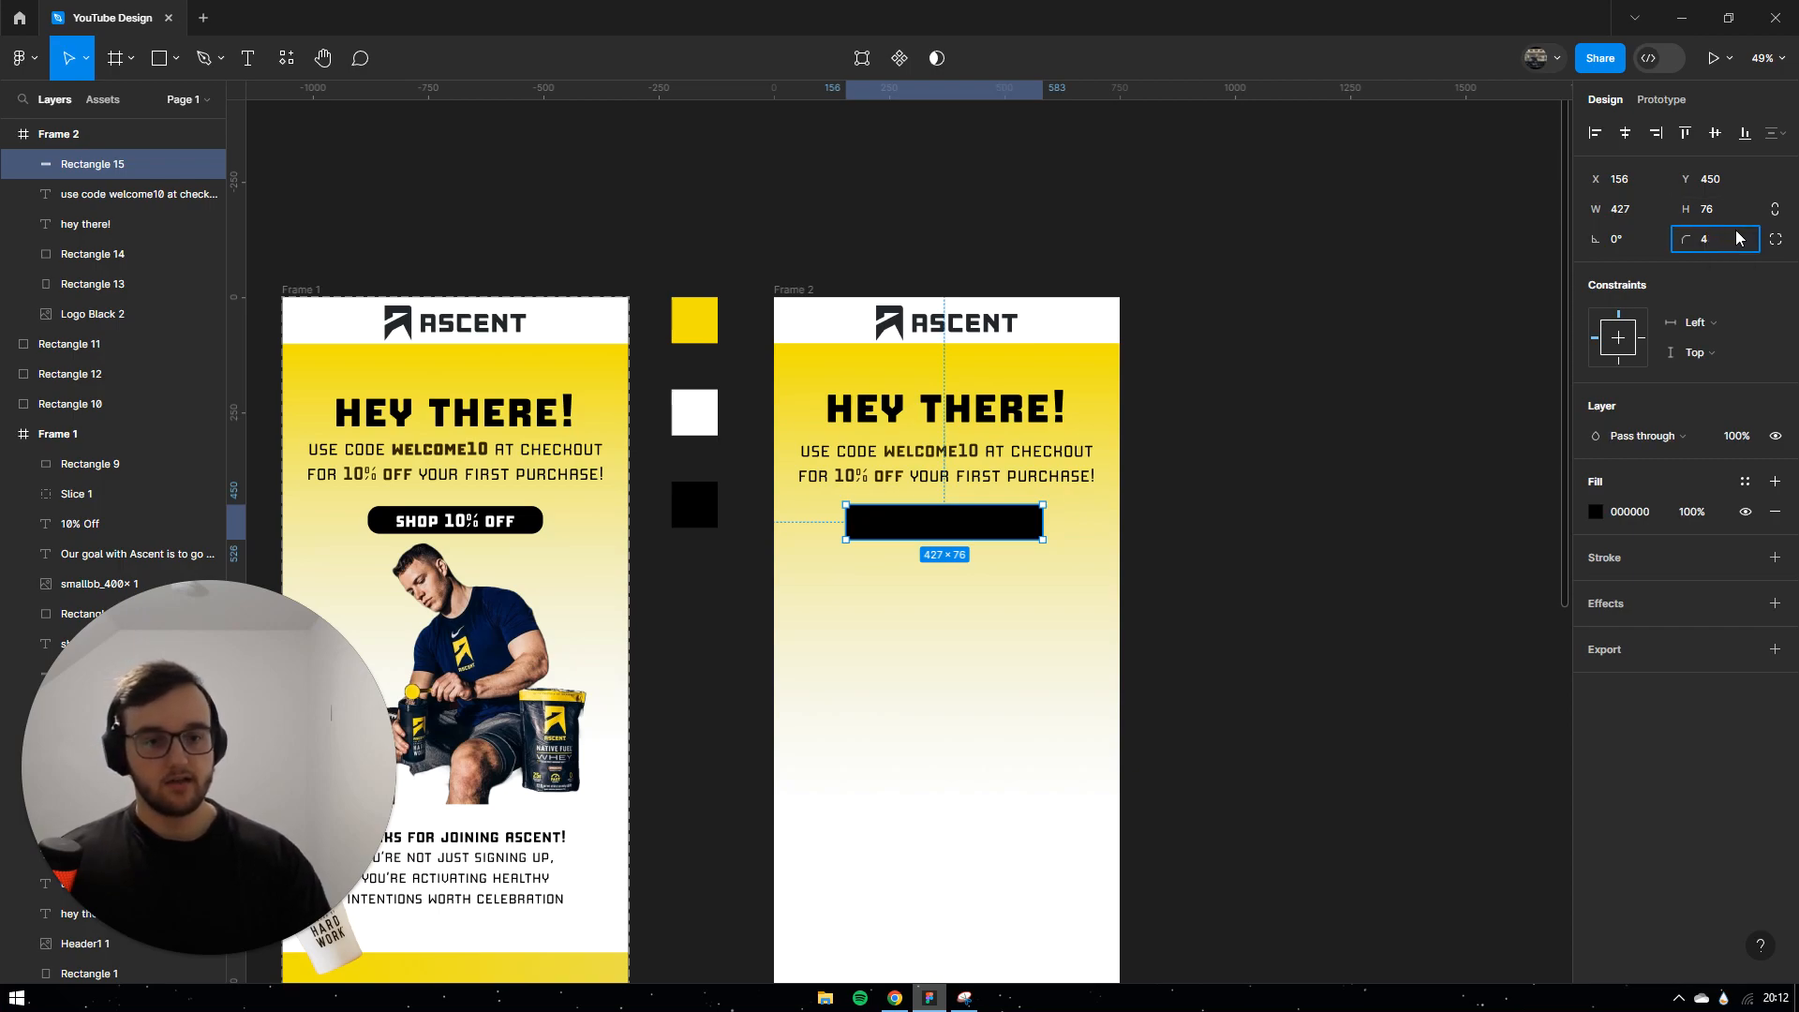
pyautogui.press('Return')
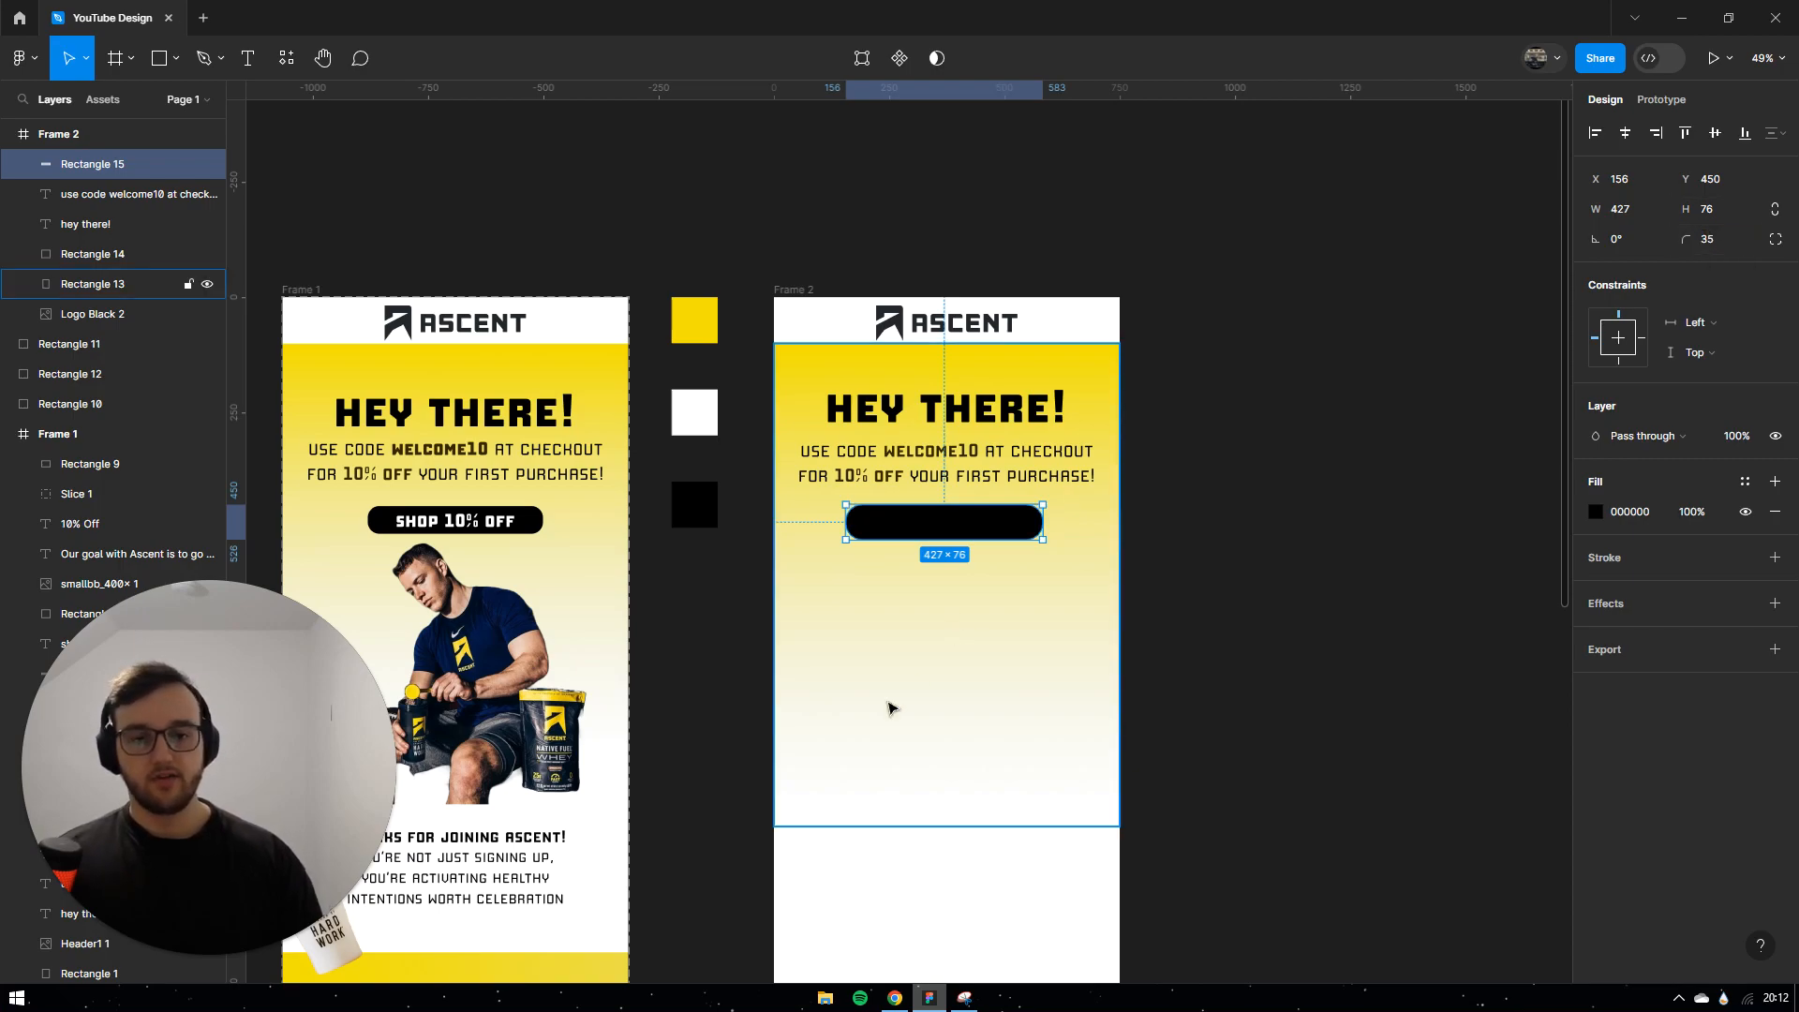
pyautogui.click(1171, 660)
# Step: Set the button's height to 60 so it measures 427 × 60
pyautogui.click(940, 530)
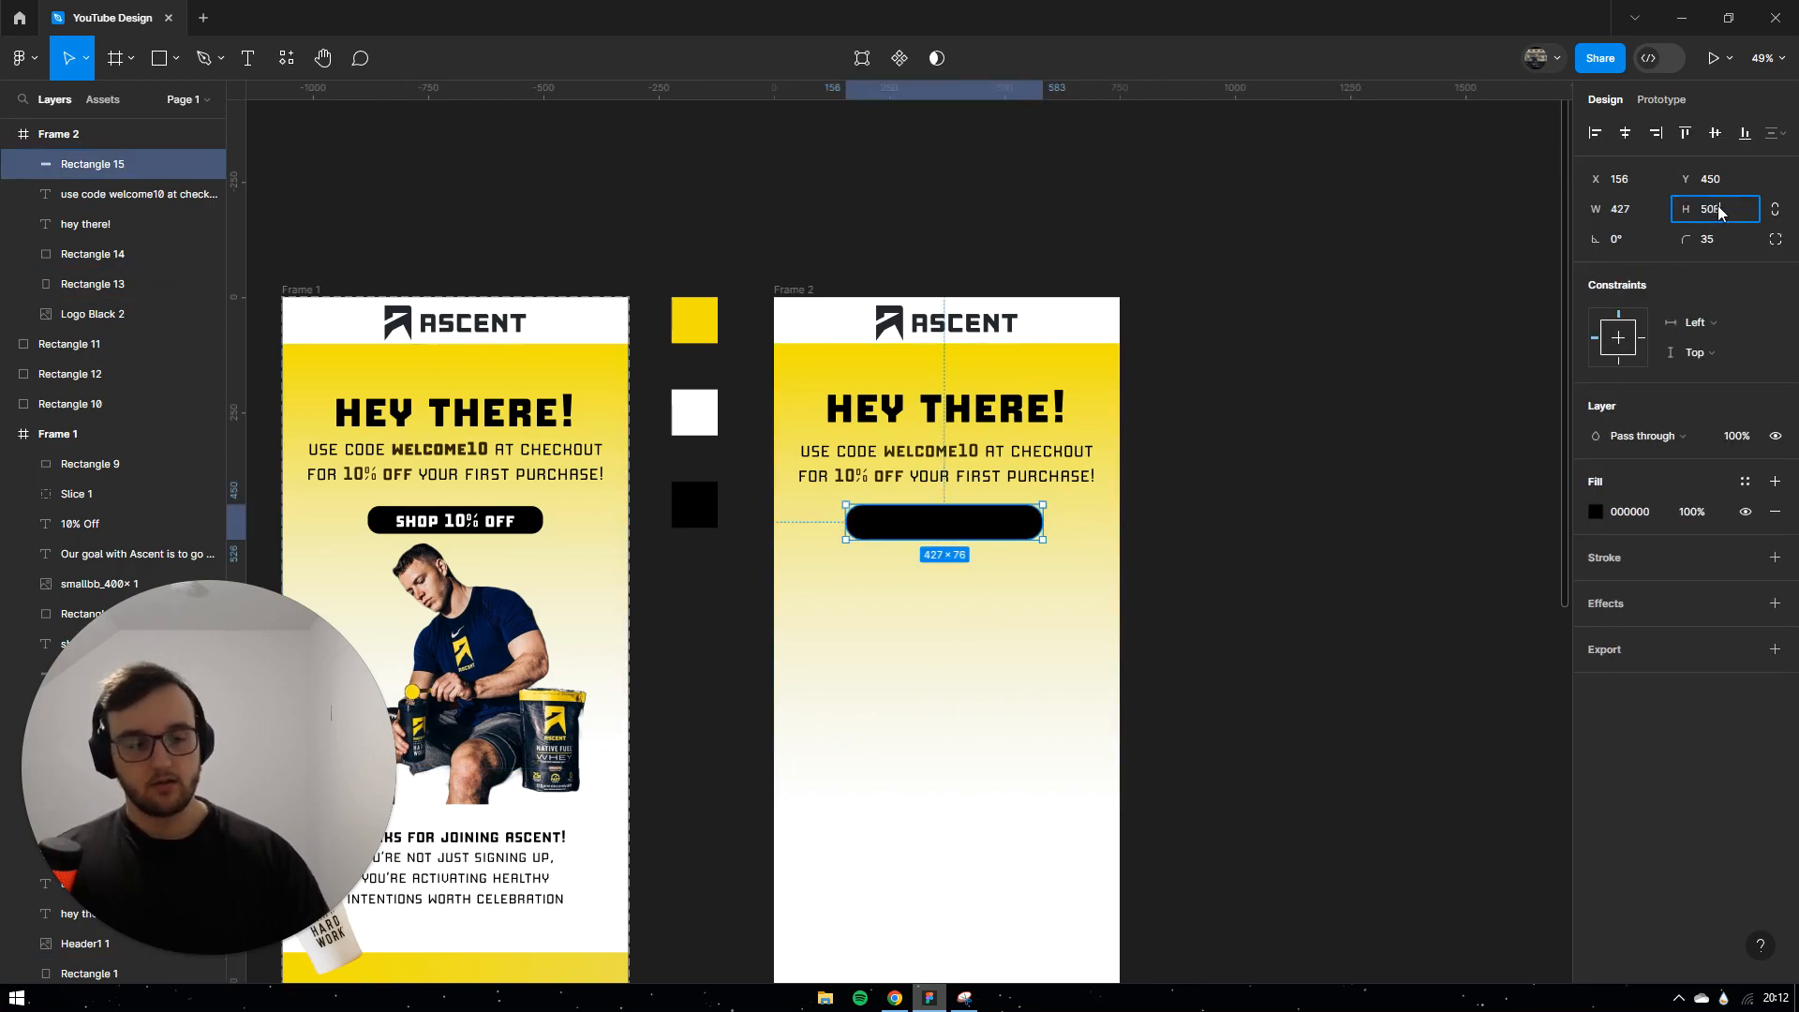
pyautogui.press('Return')
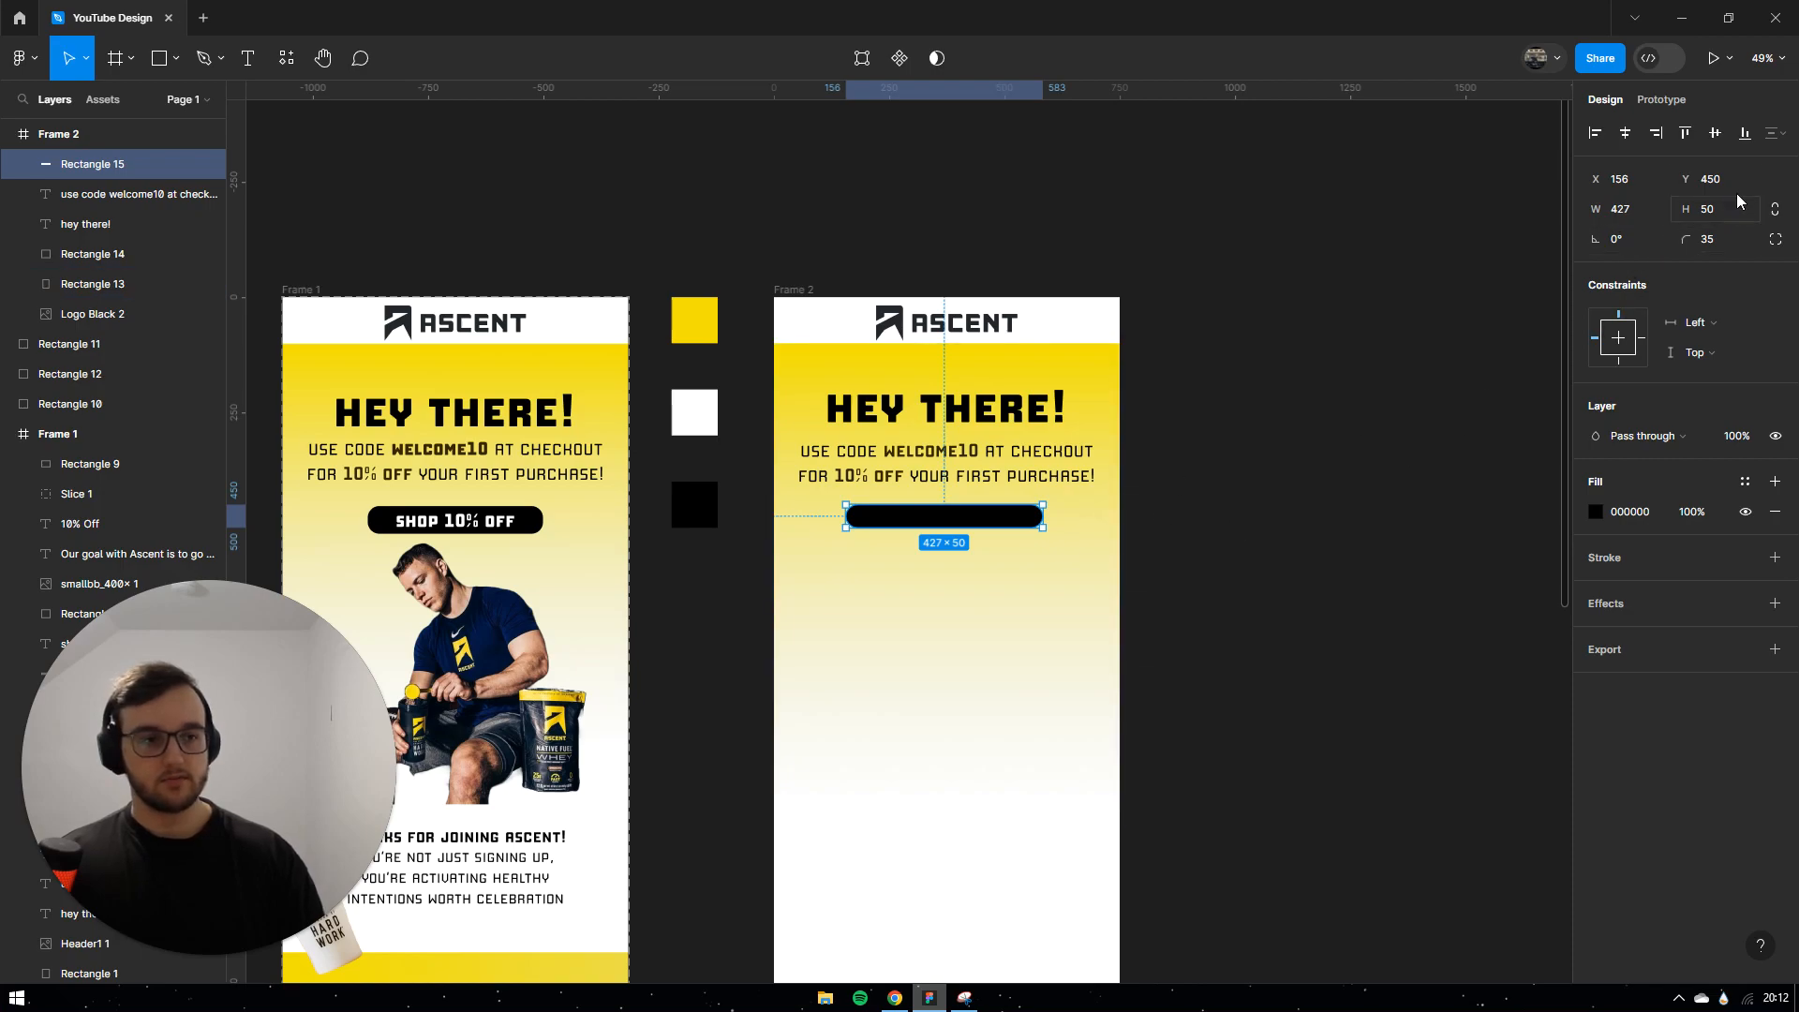
pyautogui.write('60')
pyautogui.press('Return')
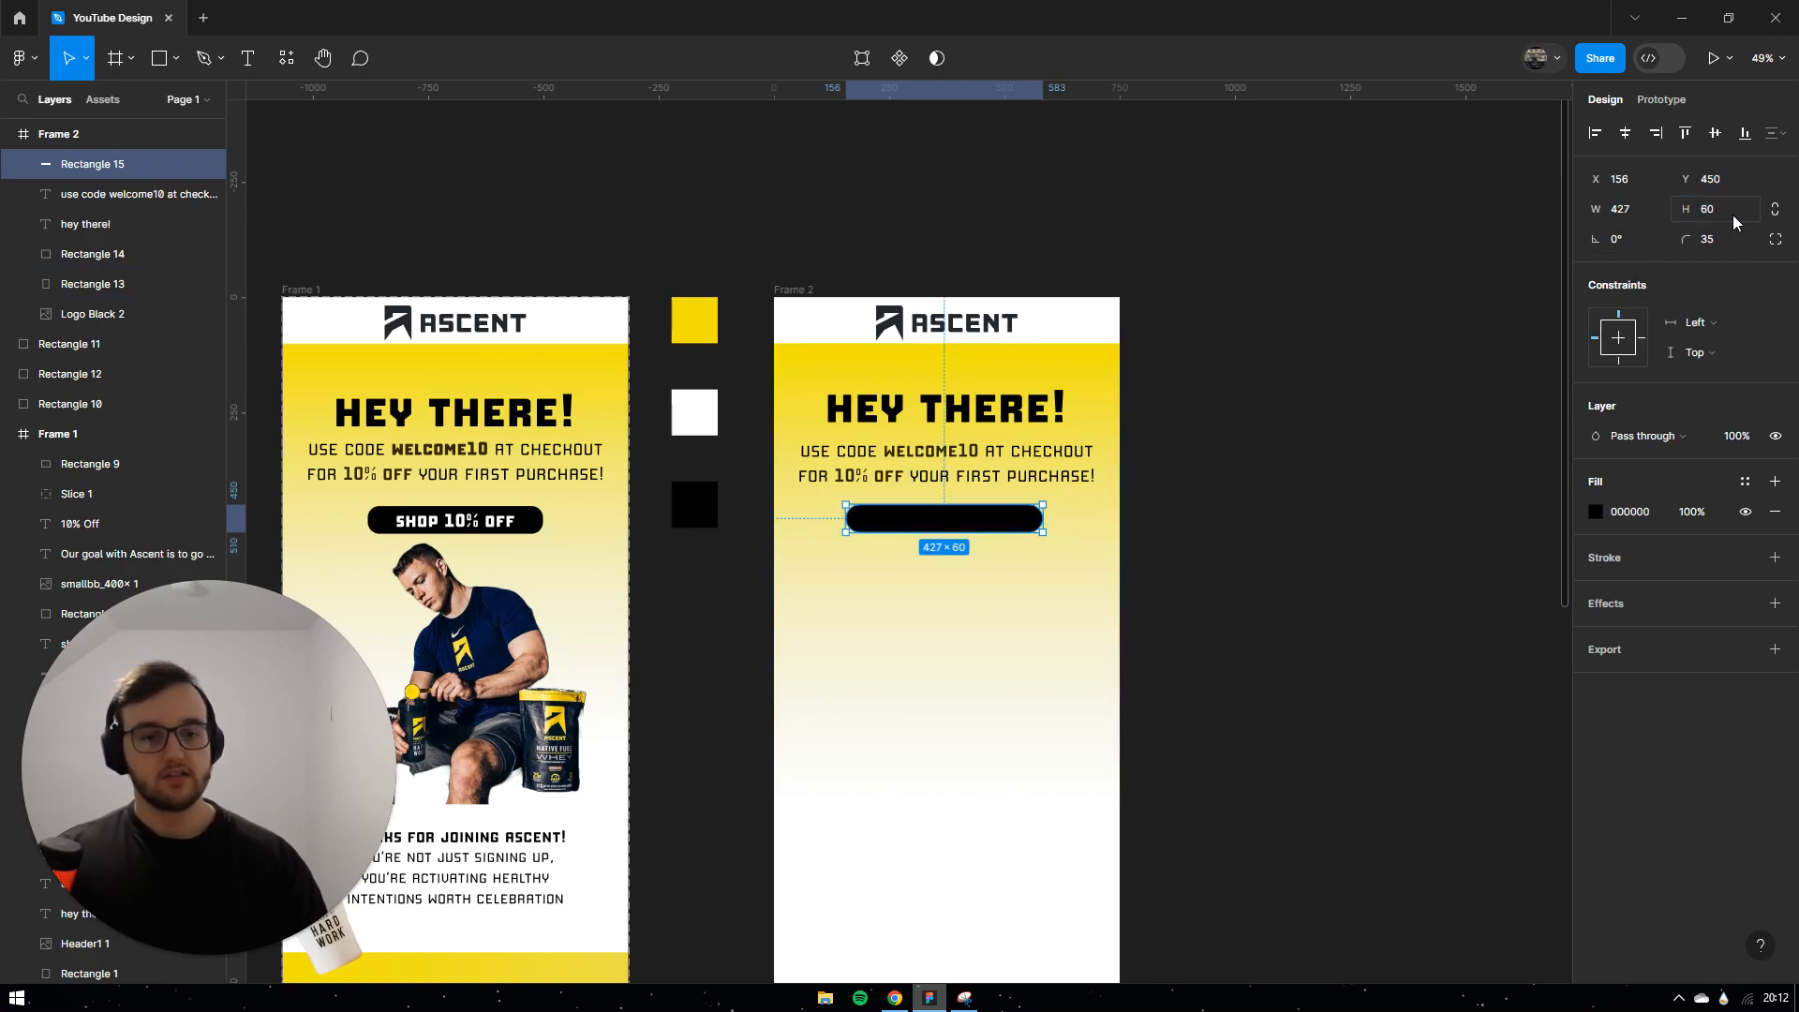
pyautogui.click(1177, 643)
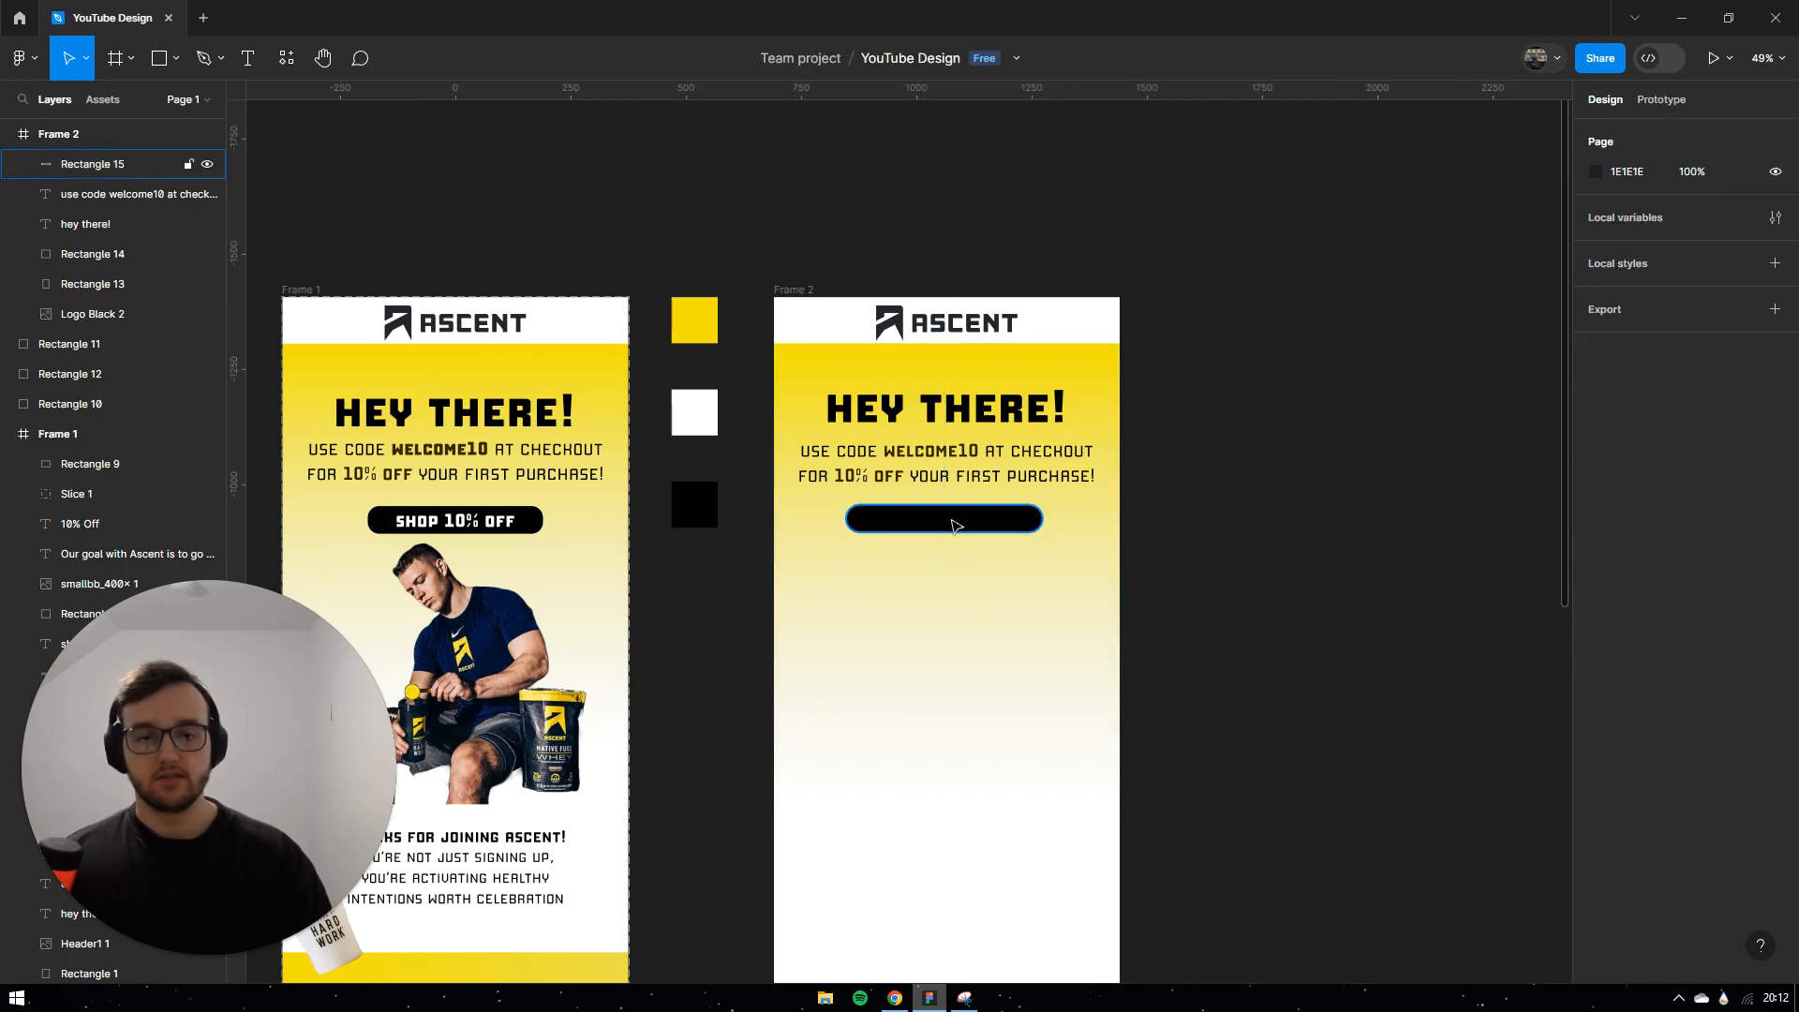
pyautogui.click(954, 526)
# Step: Add the label 'shop 10% off' on the black button and centre it
pyautogui.click(252, 73)
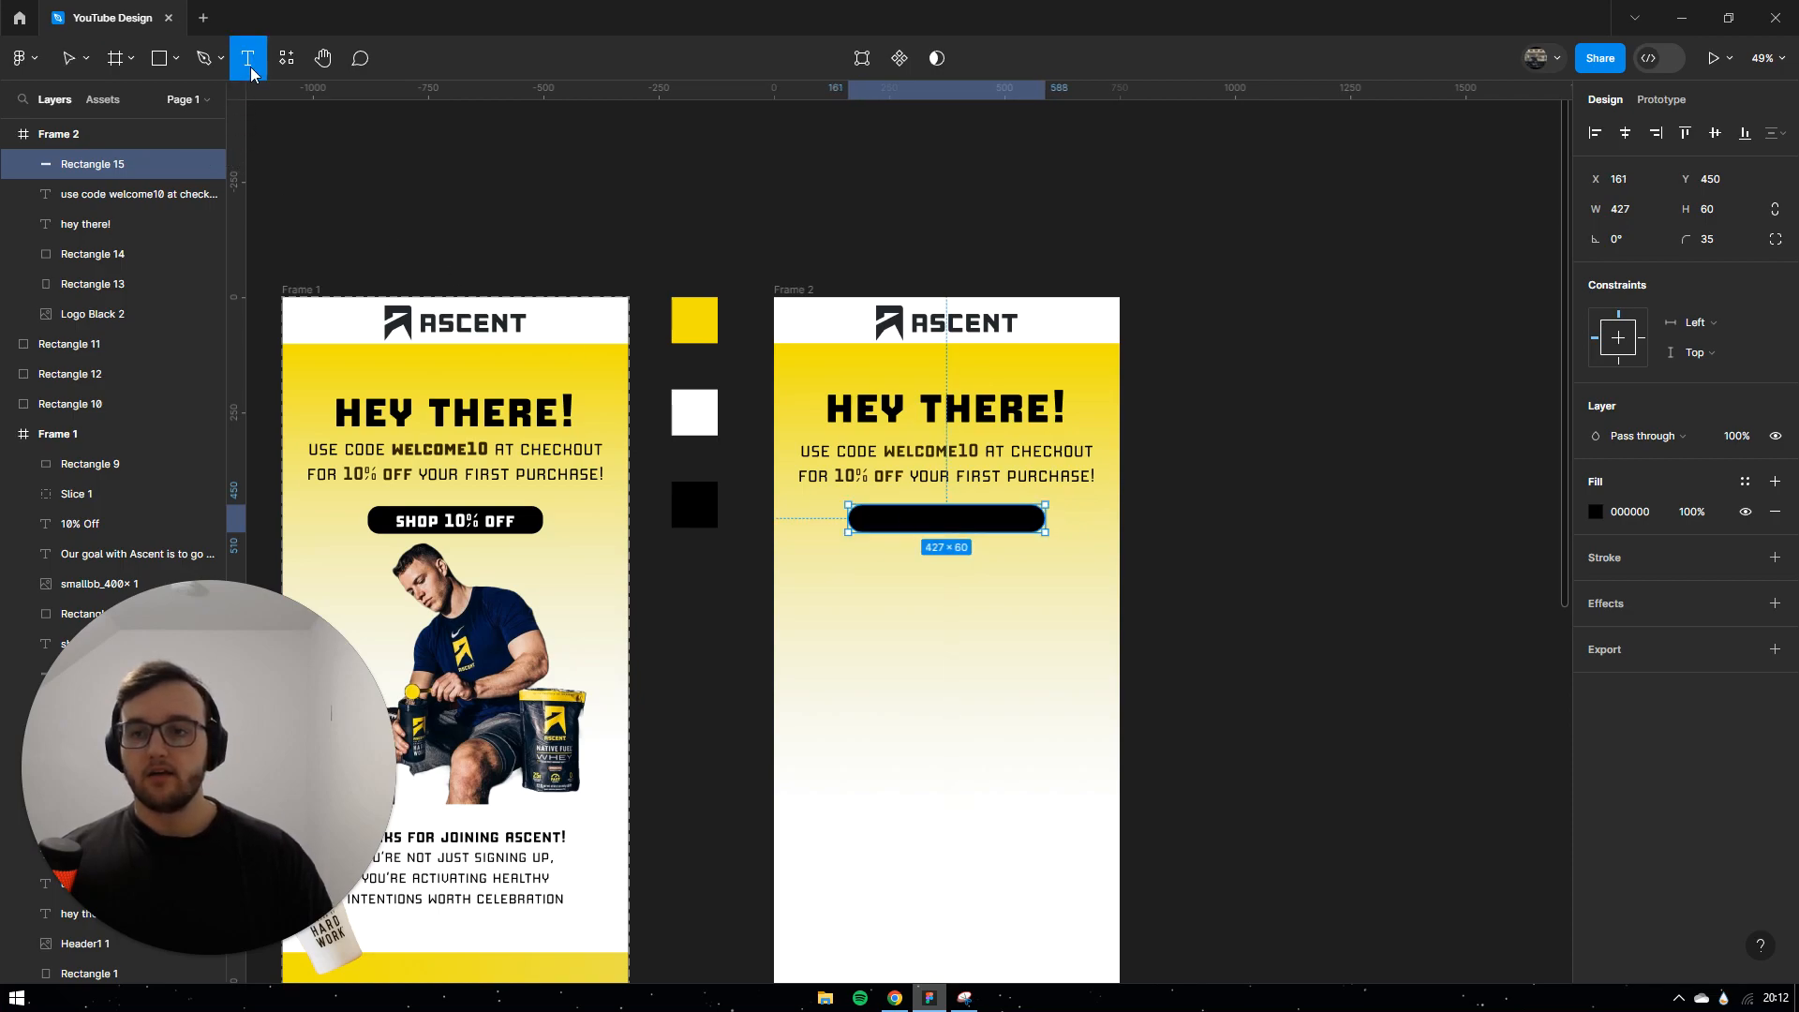
pyautogui.click(928, 516)
pyautogui.write('Shop 10% Off')
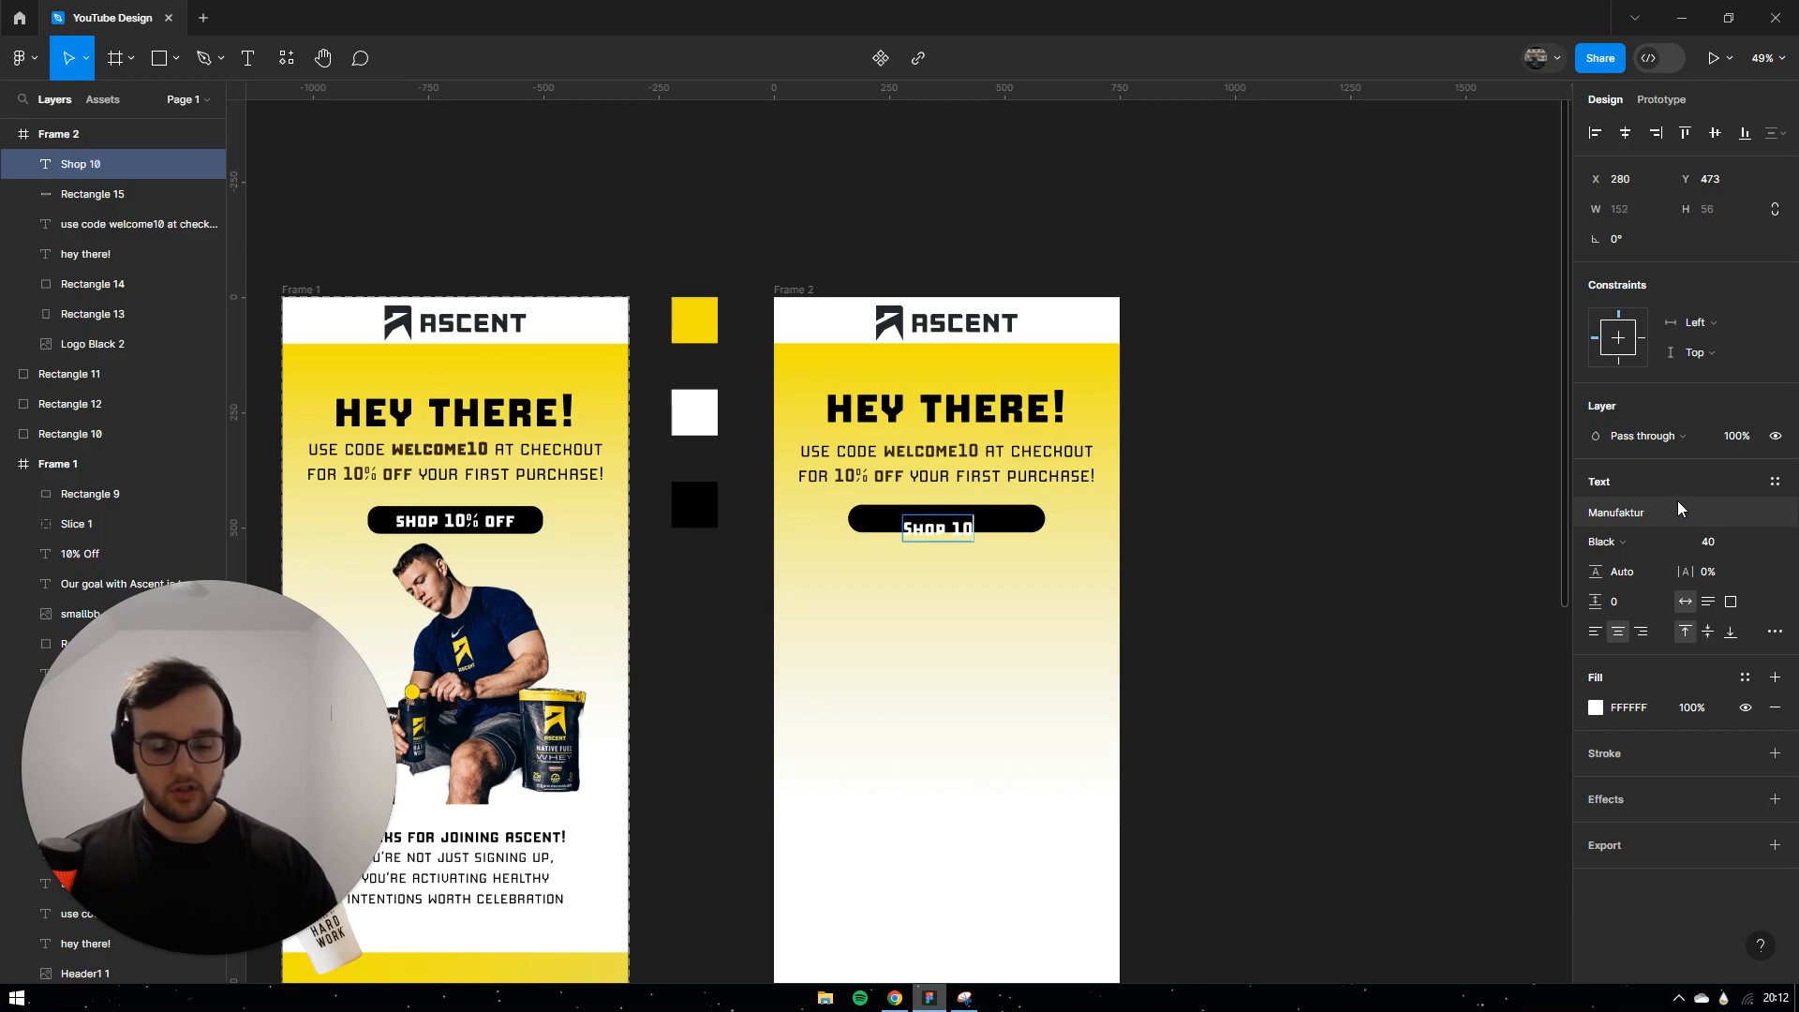
pyautogui.press('BackSpace')
pyautogui.press('BackSpace')
pyautogui.press('BackSpace')
pyautogui.press('BackSpace')
pyautogui.write('off')
pyautogui.click(887, 527)
pyautogui.press('BackSpace')
pyautogui.write('s')
pyautogui.click(1273, 459)
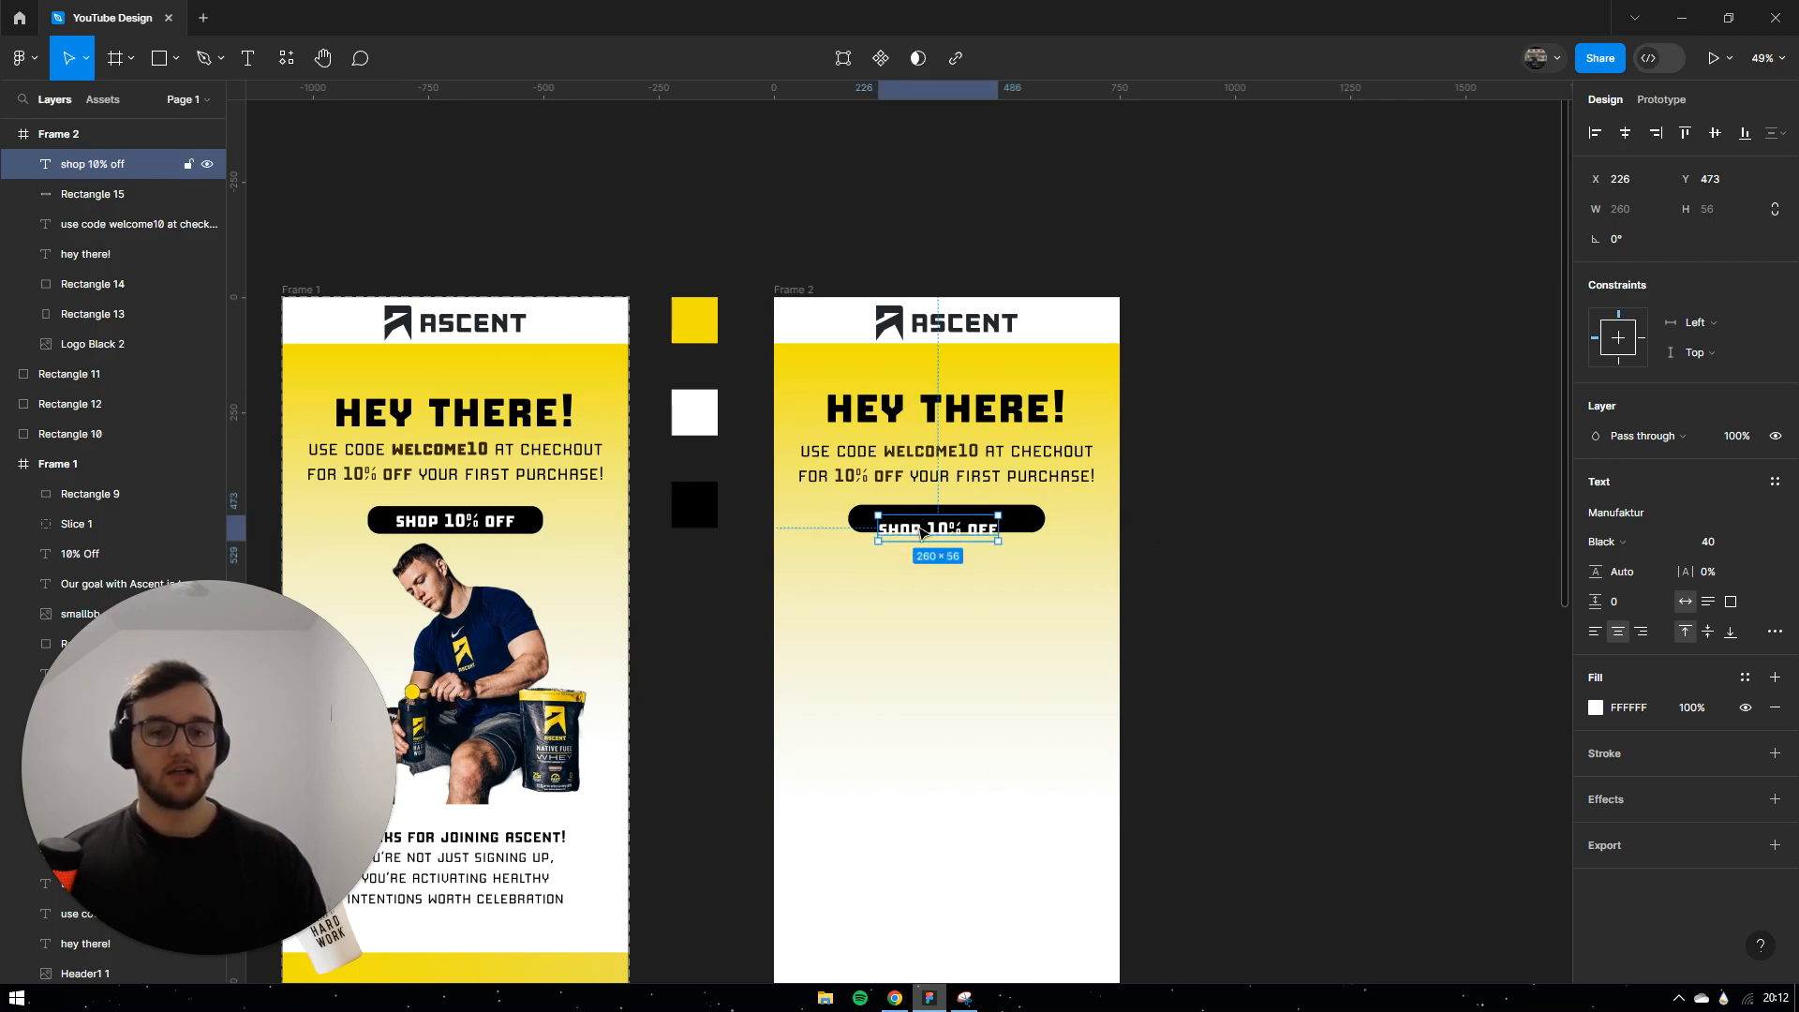
pyautogui.moveTo(921, 531); pyautogui.dragTo(932, 521)
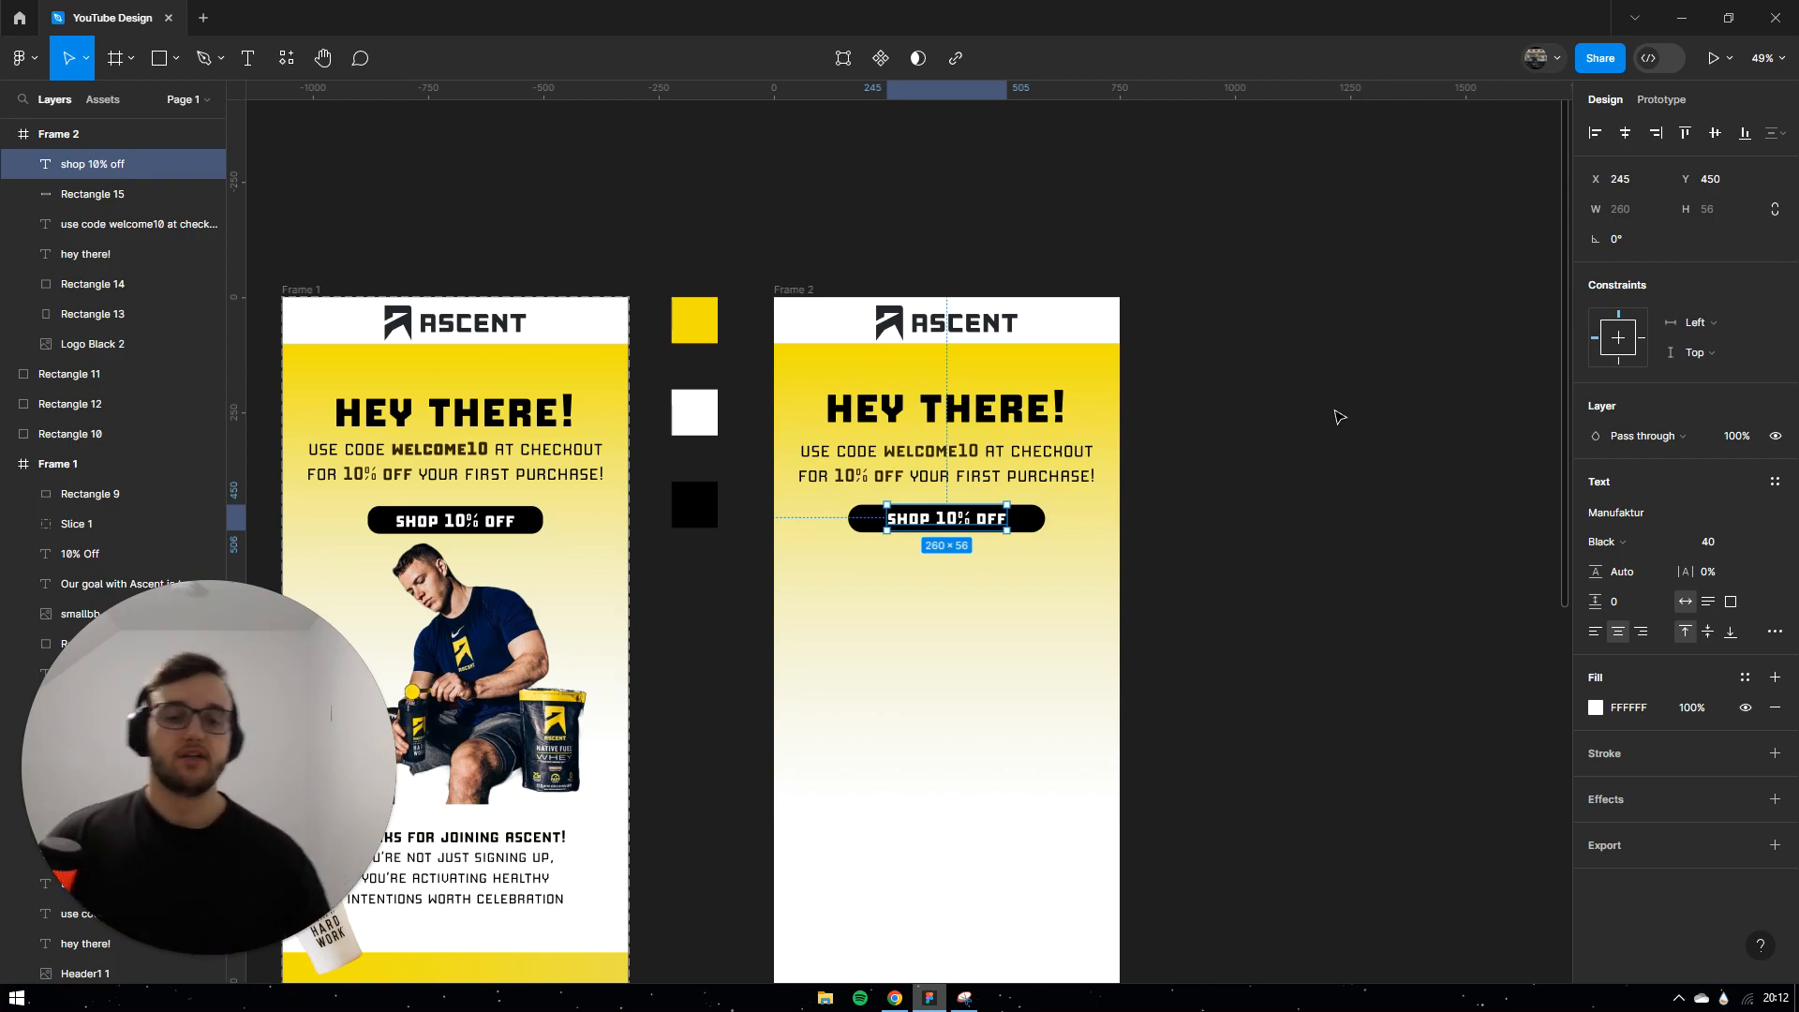
pyautogui.click(1243, 442)
pyautogui.scroll(5, 933, 529)
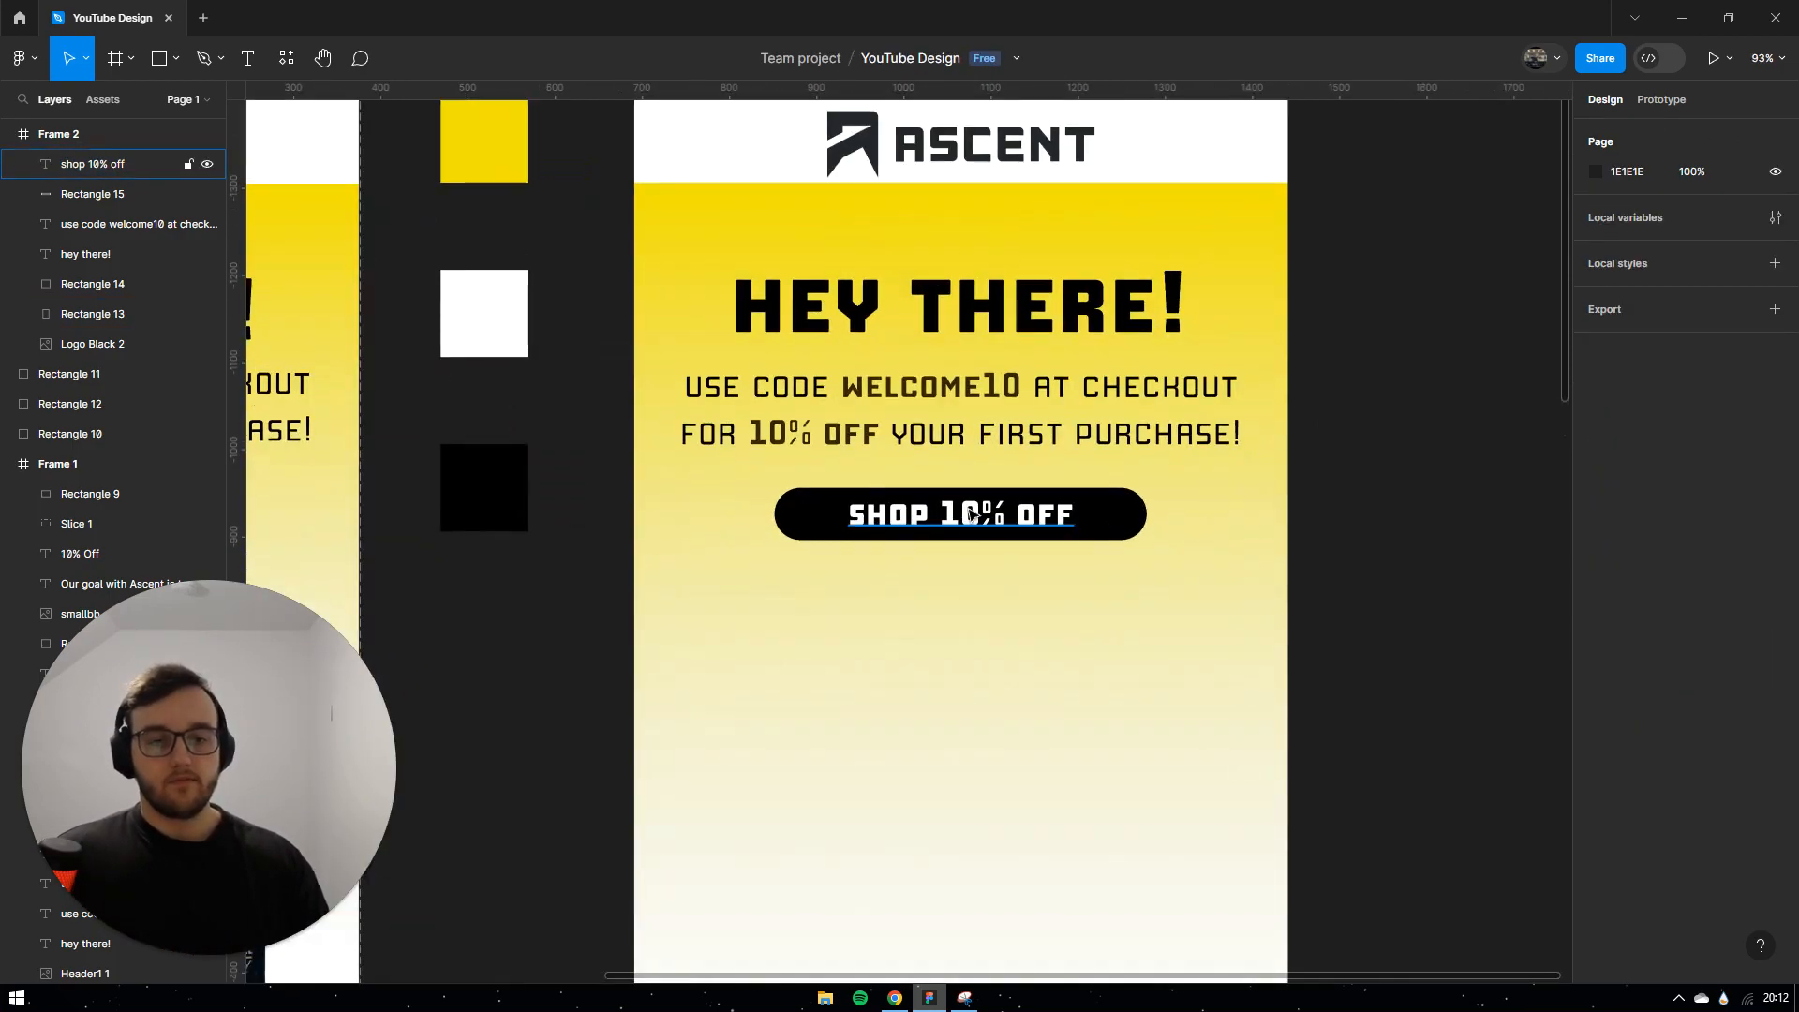
pyautogui.scroll(-5, 1448, 471)
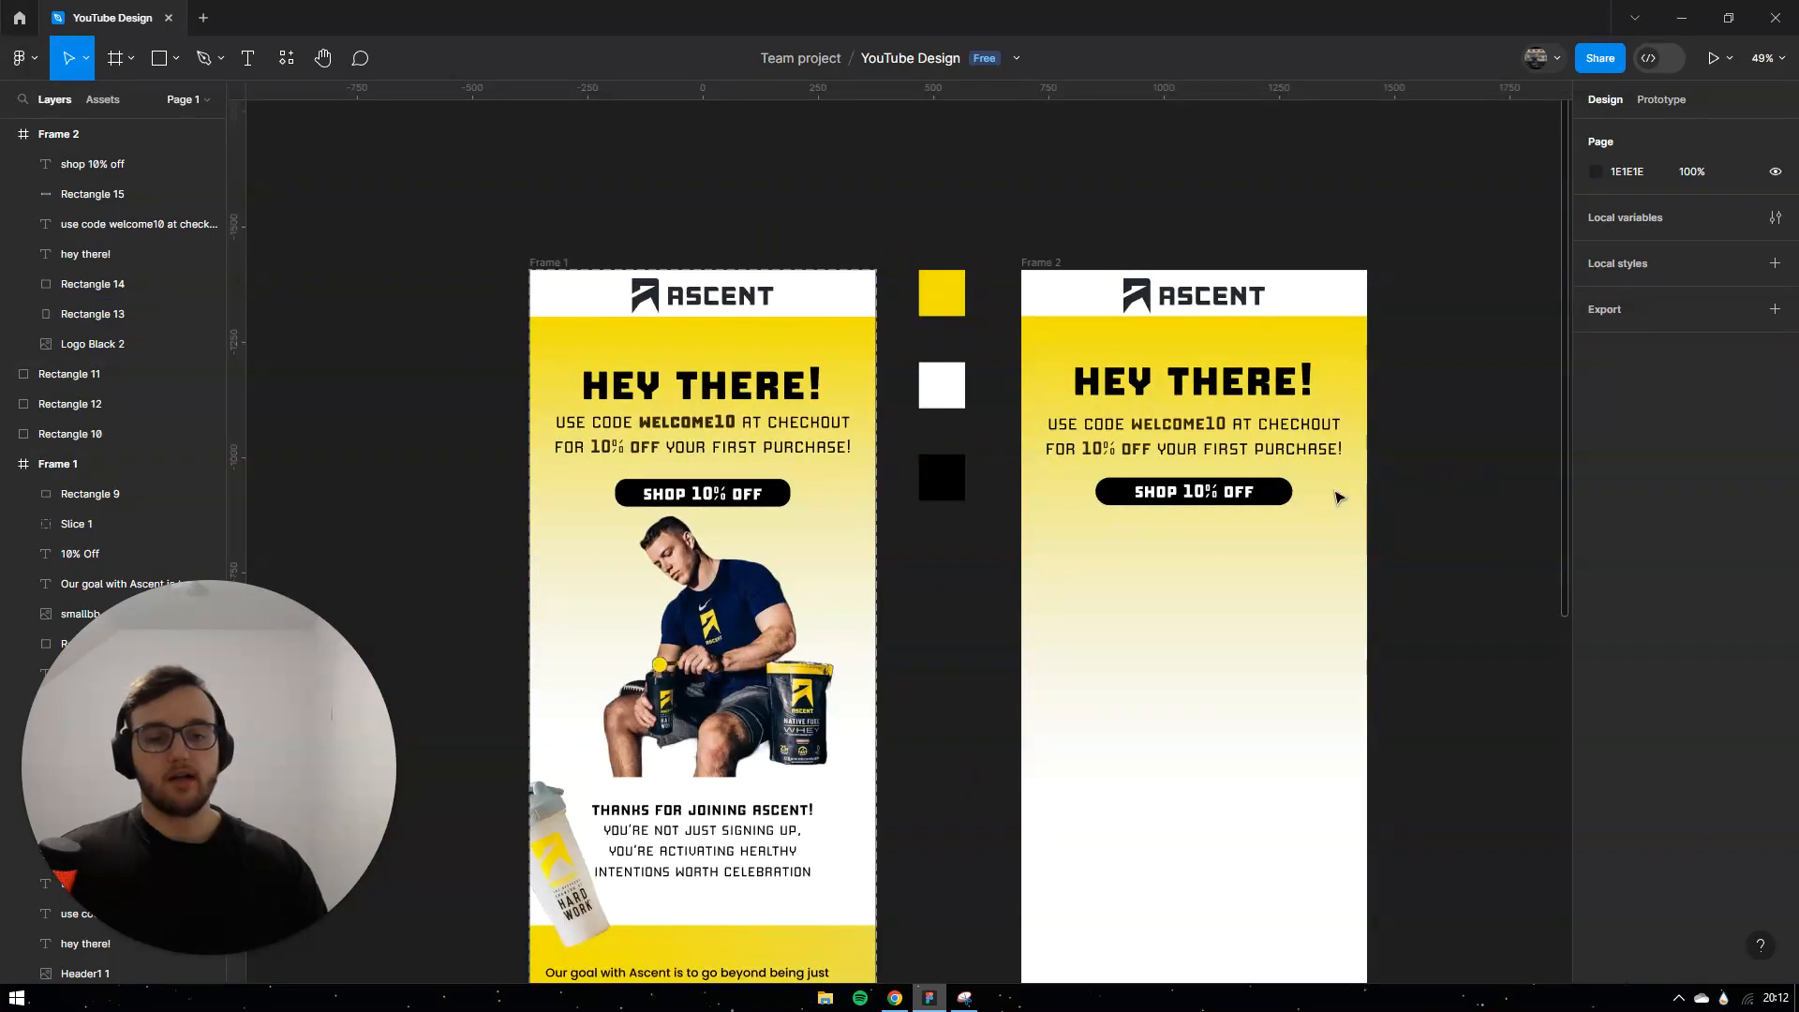
# Step: Set the button label to size 45, Heavy weight, and re-centre it
pyautogui.click(1211, 497)
pyautogui.click(1736, 542)
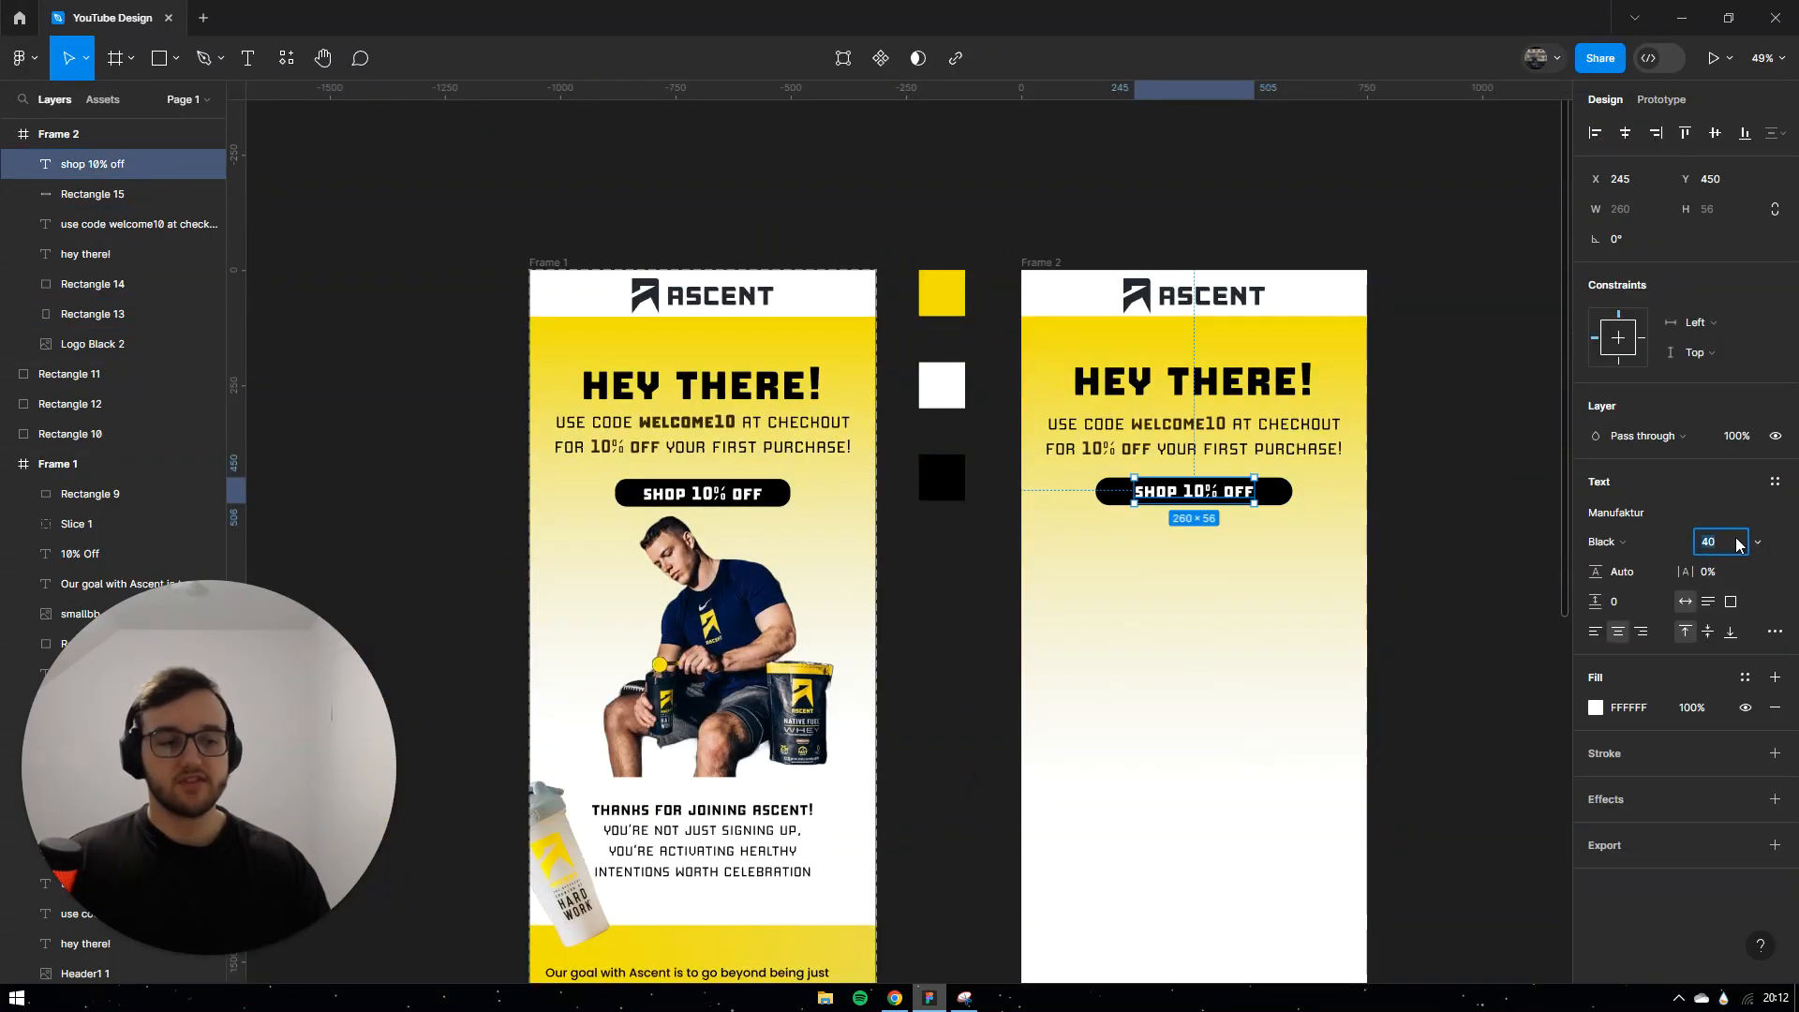
pyautogui.write('45')
pyautogui.press('Return')
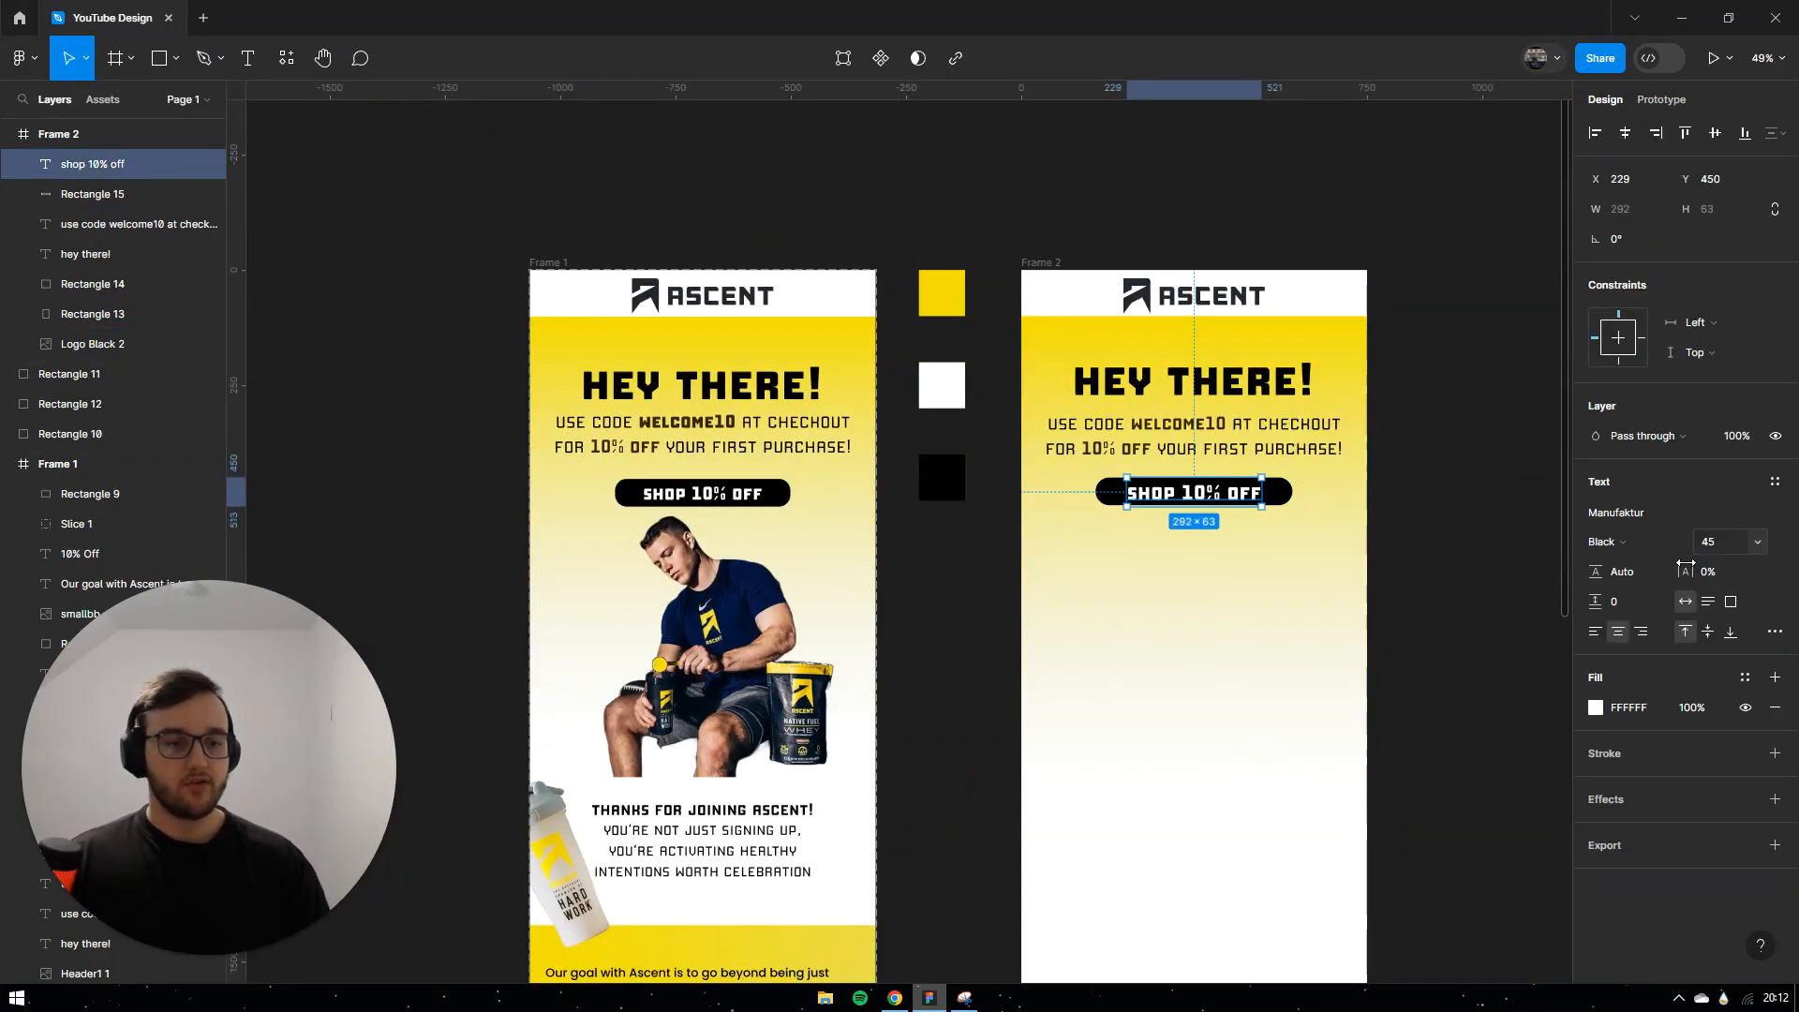
pyautogui.click(1607, 543)
pyautogui.click(1627, 568)
pyautogui.click(1473, 489)
pyautogui.moveTo(1148, 496); pyautogui.dragTo(1152, 494)
pyautogui.click(1478, 539)
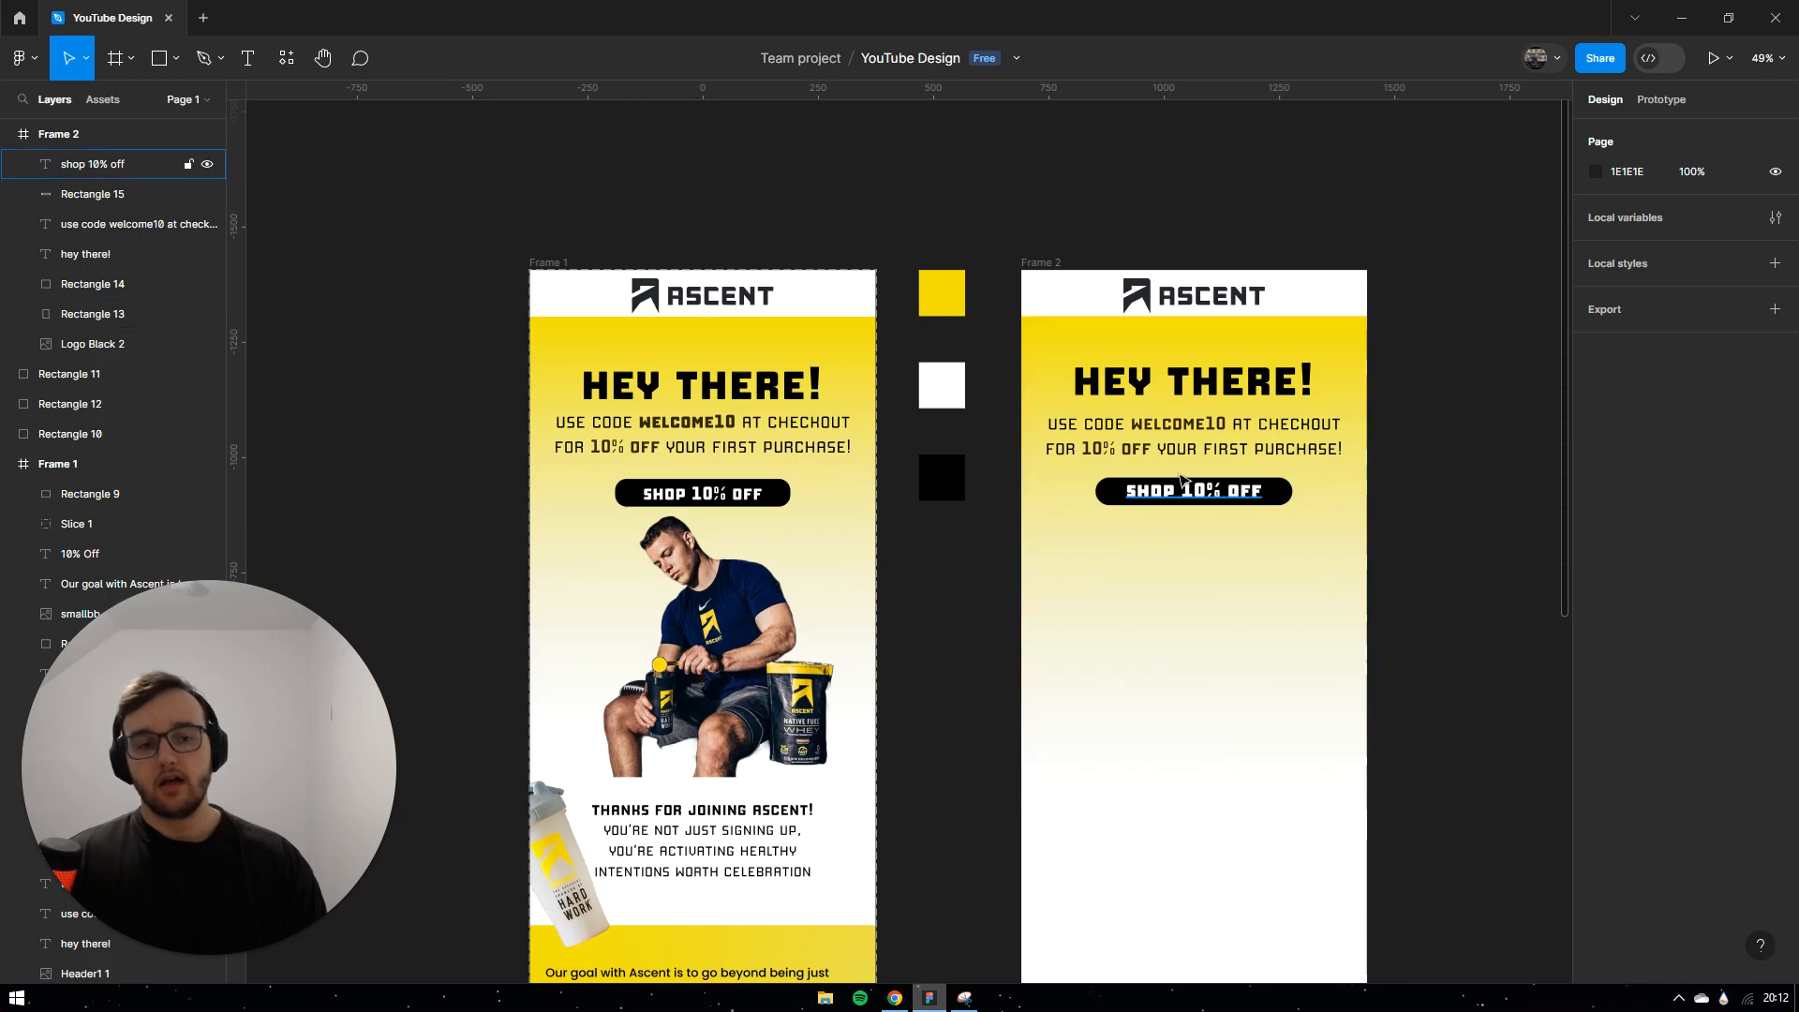
pyautogui.scroll(5, 1209, 479)
pyautogui.scroll(-5, 1233, 461)
pyautogui.scroll(-2, 1232, 461)
pyautogui.click(862, 577)
# Step: Copy the man photo from Frame 1 into the second frame
pyautogui.moveTo(863, 593); pyautogui.dragTo(1243, 596)
pyautogui.click(1449, 384)
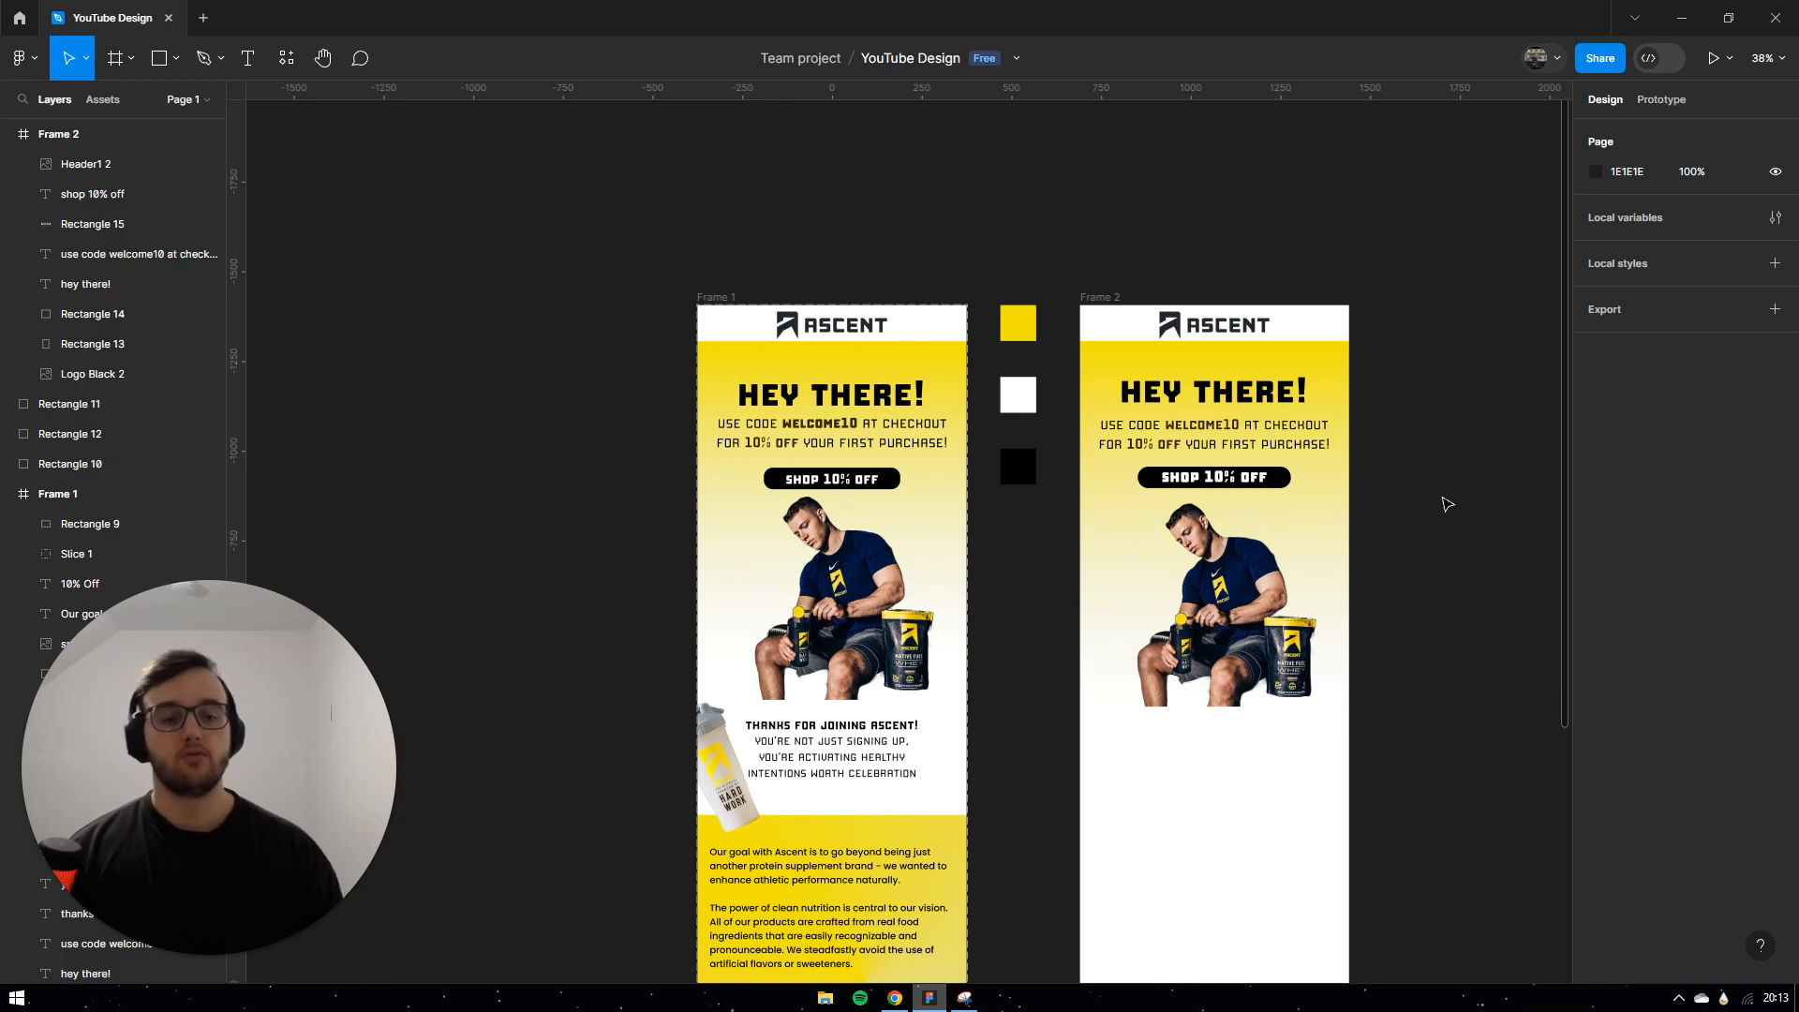
pyautogui.scroll(-3, 1405, 454)
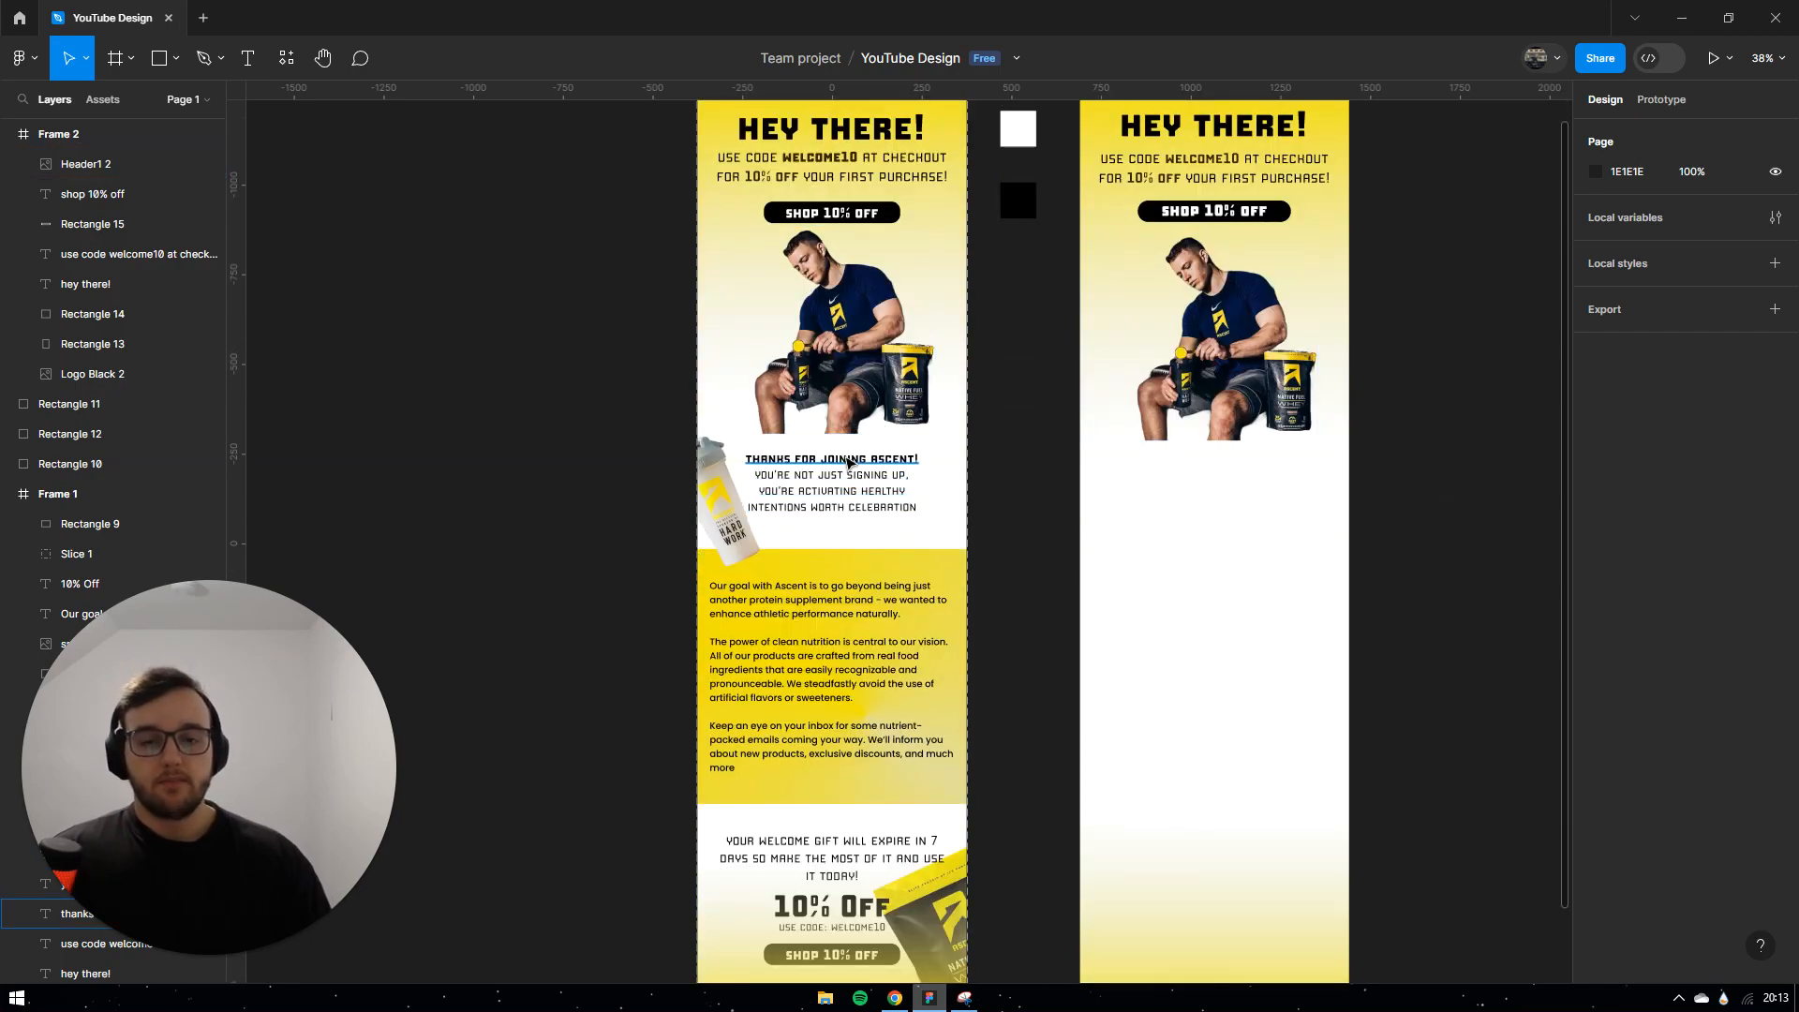
# Step: Copy the THANKS FOR JOINING ASCENT! heading and three-line message into Frame 2
pyautogui.click(849, 461)
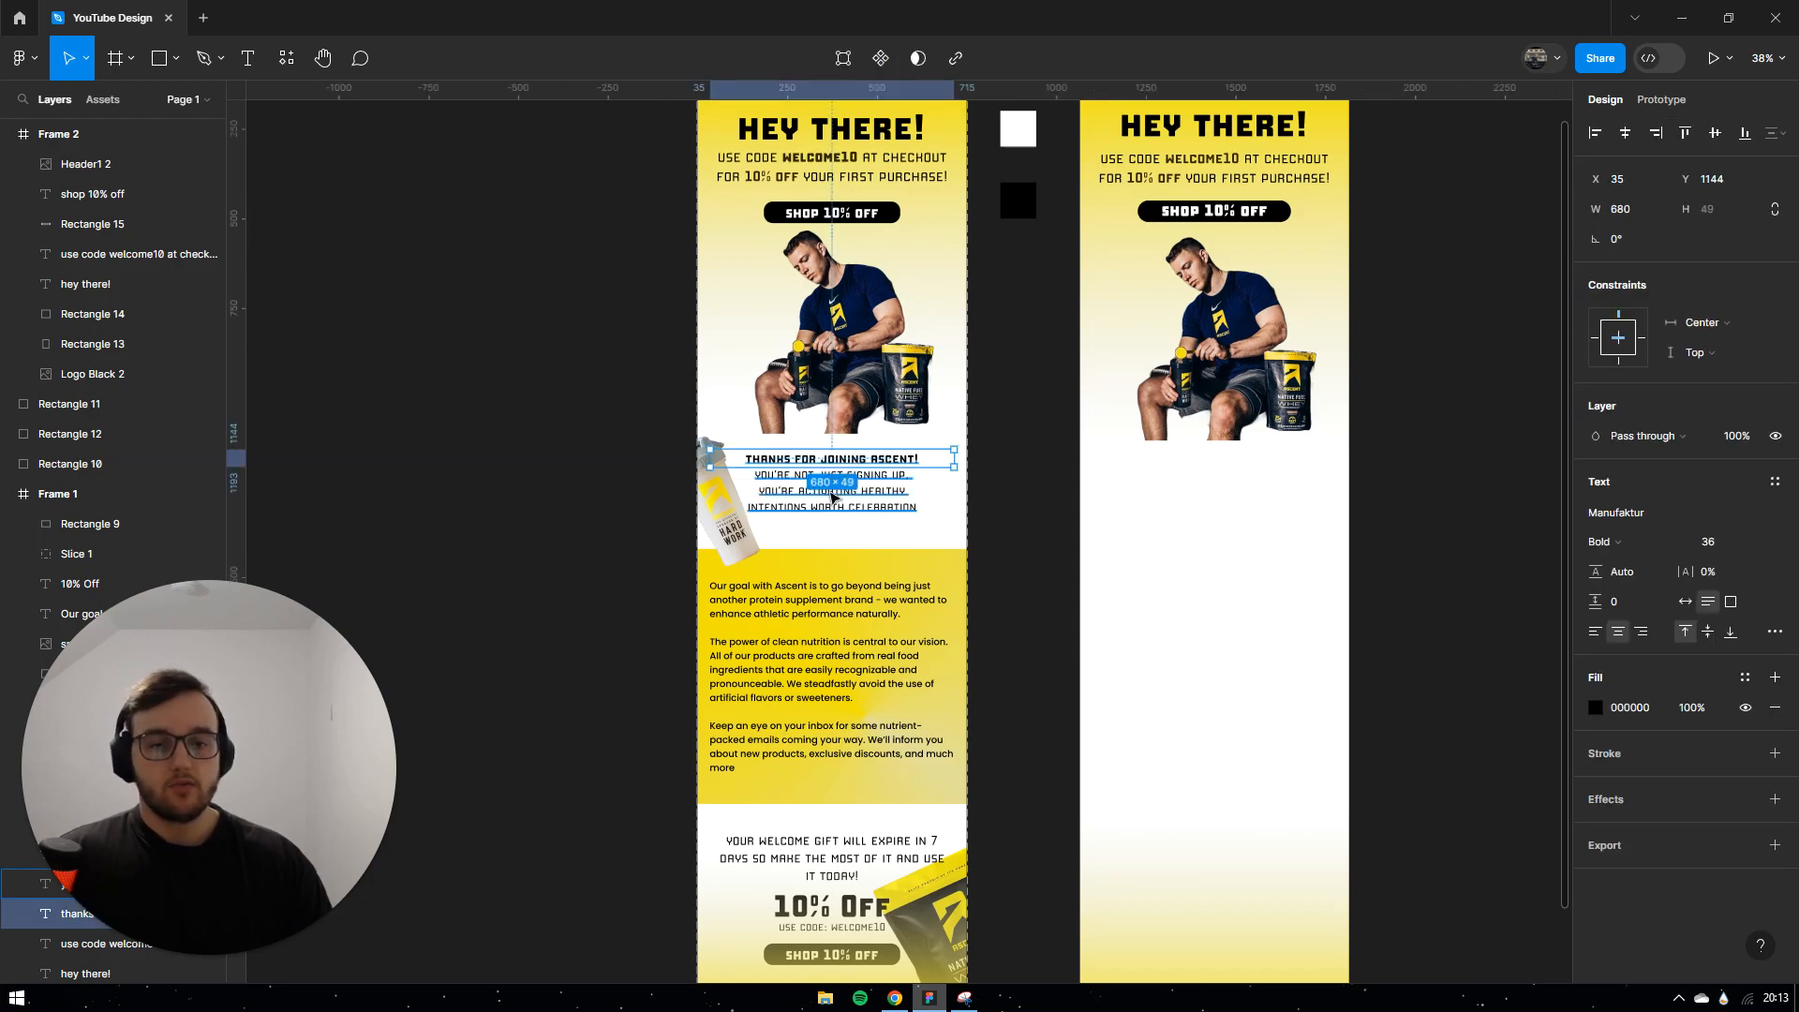
pyautogui.click(895, 505)
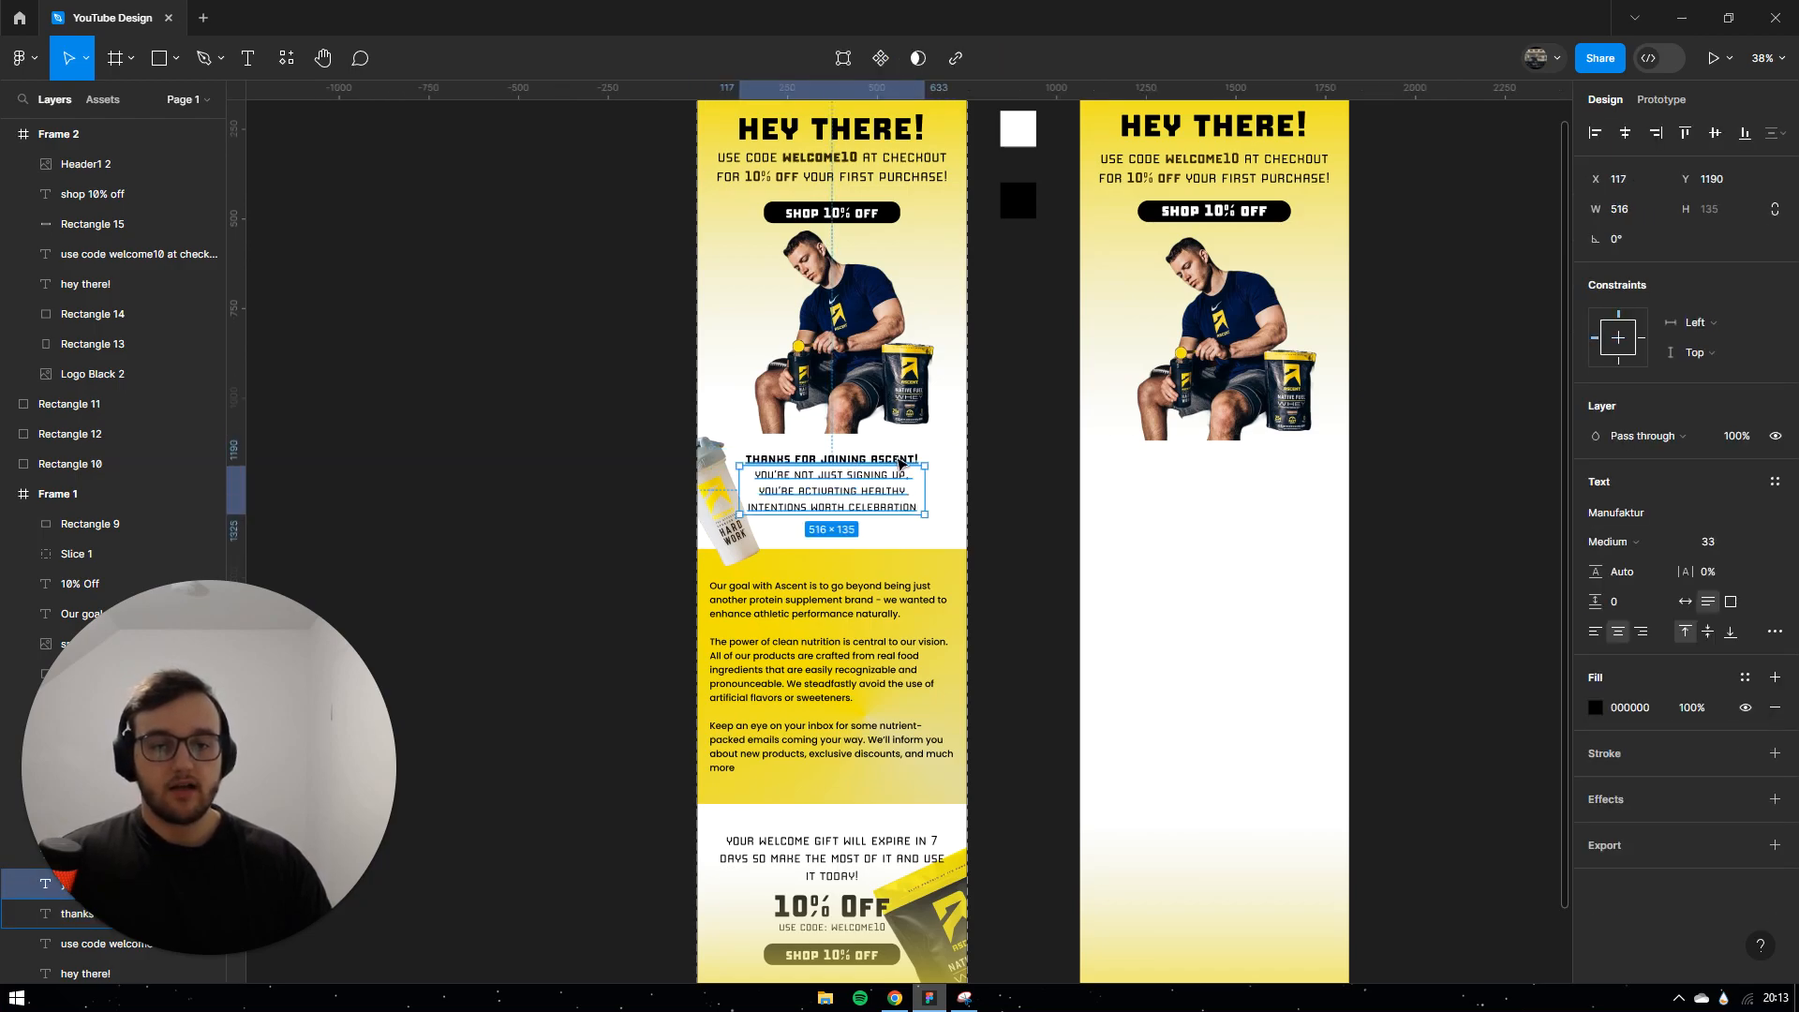
pyautogui.keyDown('shift'); pyautogui.click(897, 461); pyautogui.keyUp('shift')
pyautogui.moveTo(897, 461); pyautogui.dragTo(1226, 470)
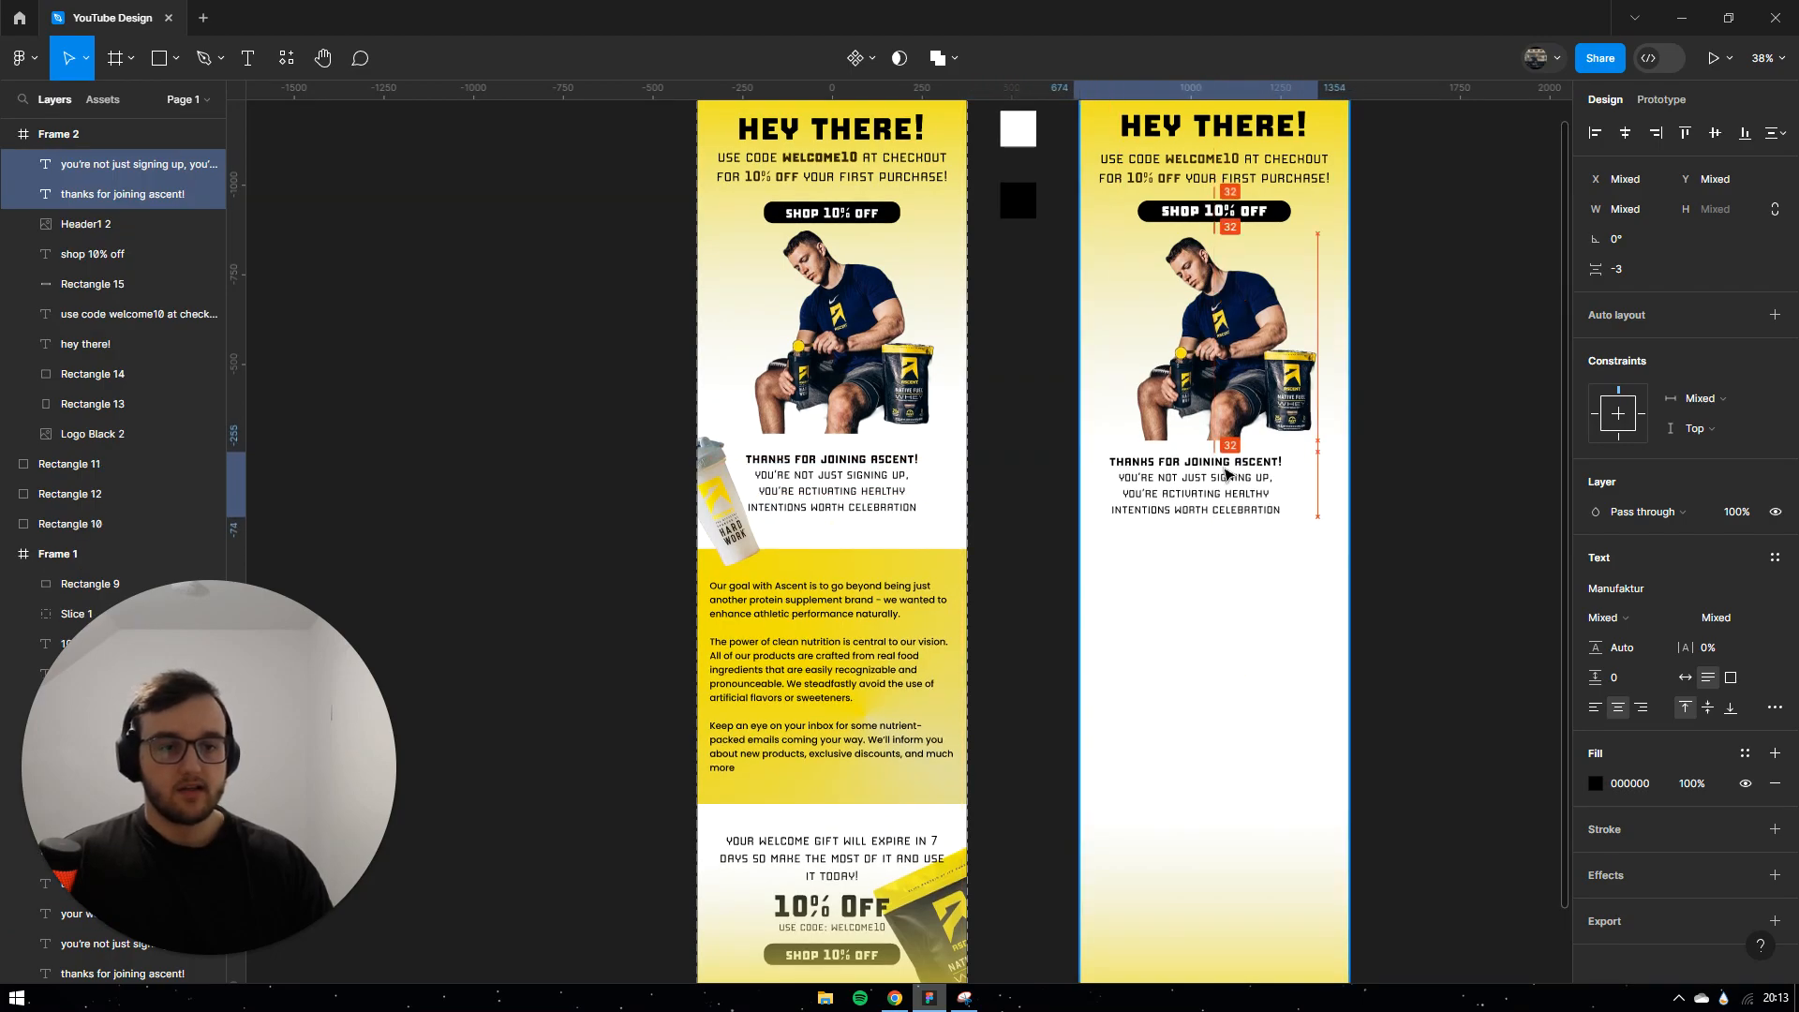
pyautogui.click(1412, 424)
# Step: Copy the tilted shaker bottle into Frame 2 and nudge it slightly up
pyautogui.click(731, 526)
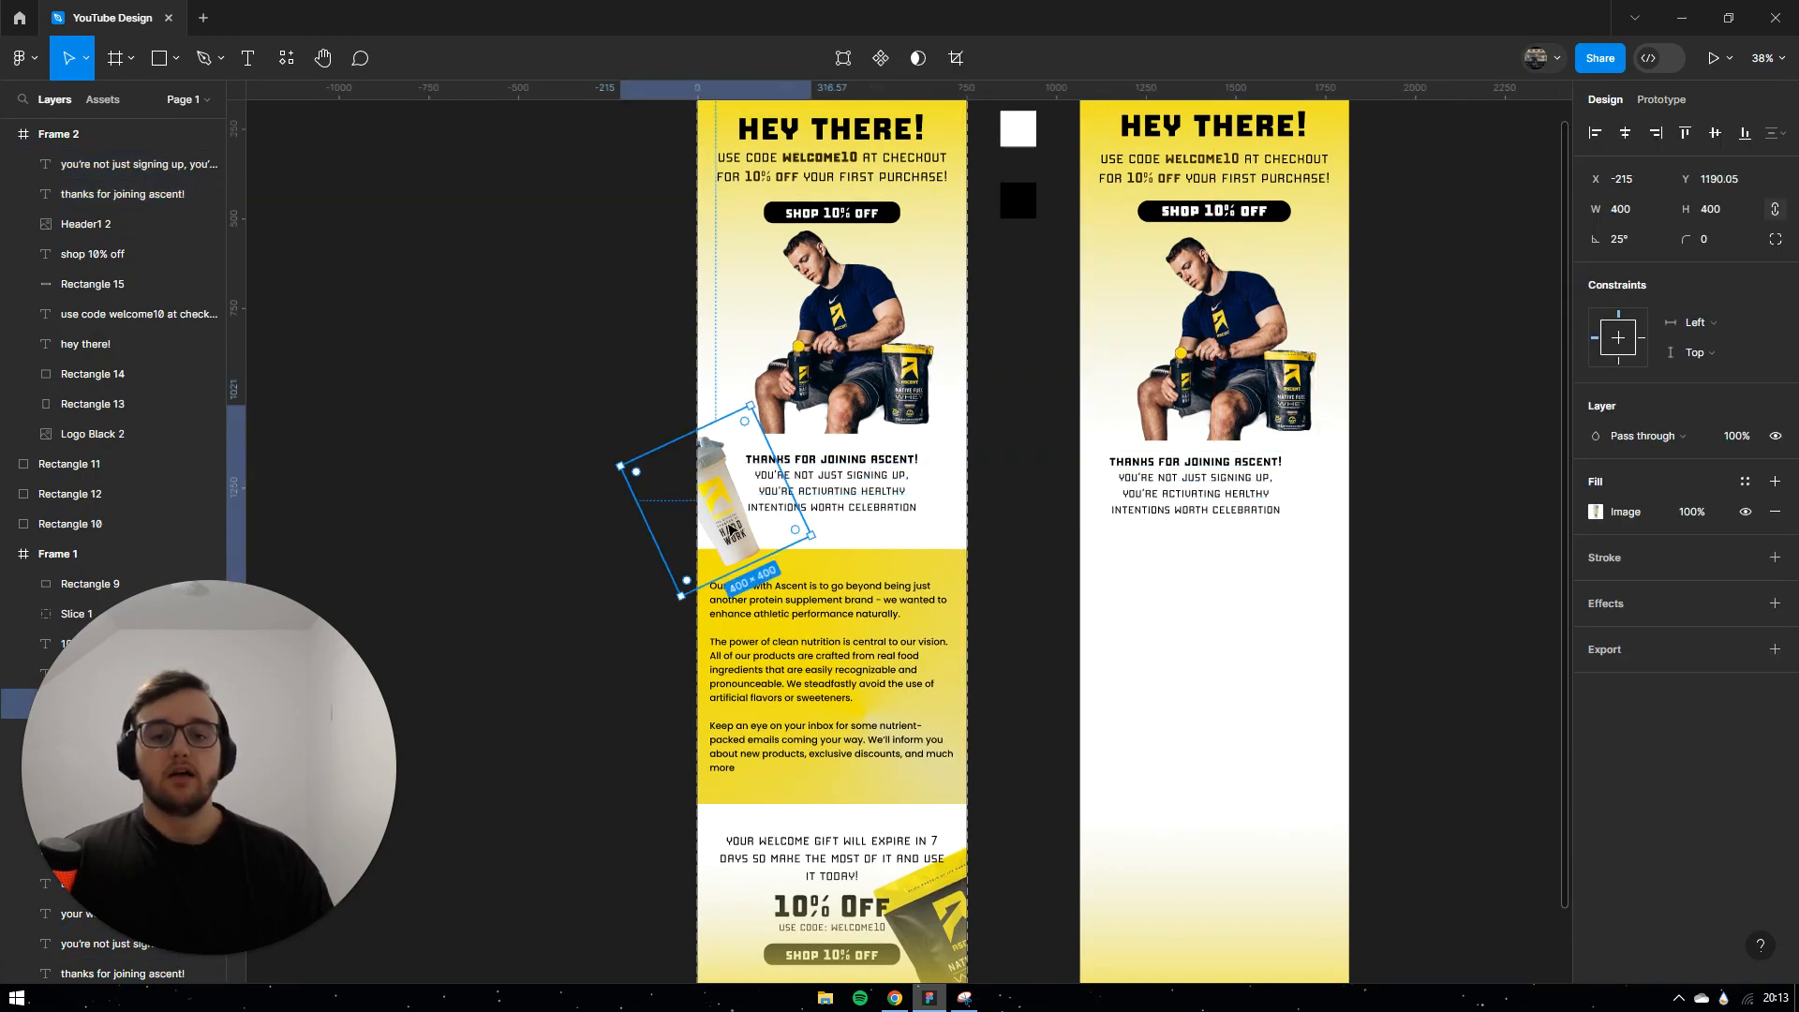
pyautogui.moveTo(733, 521); pyautogui.dragTo(1105, 520)
pyautogui.click(1209, 494)
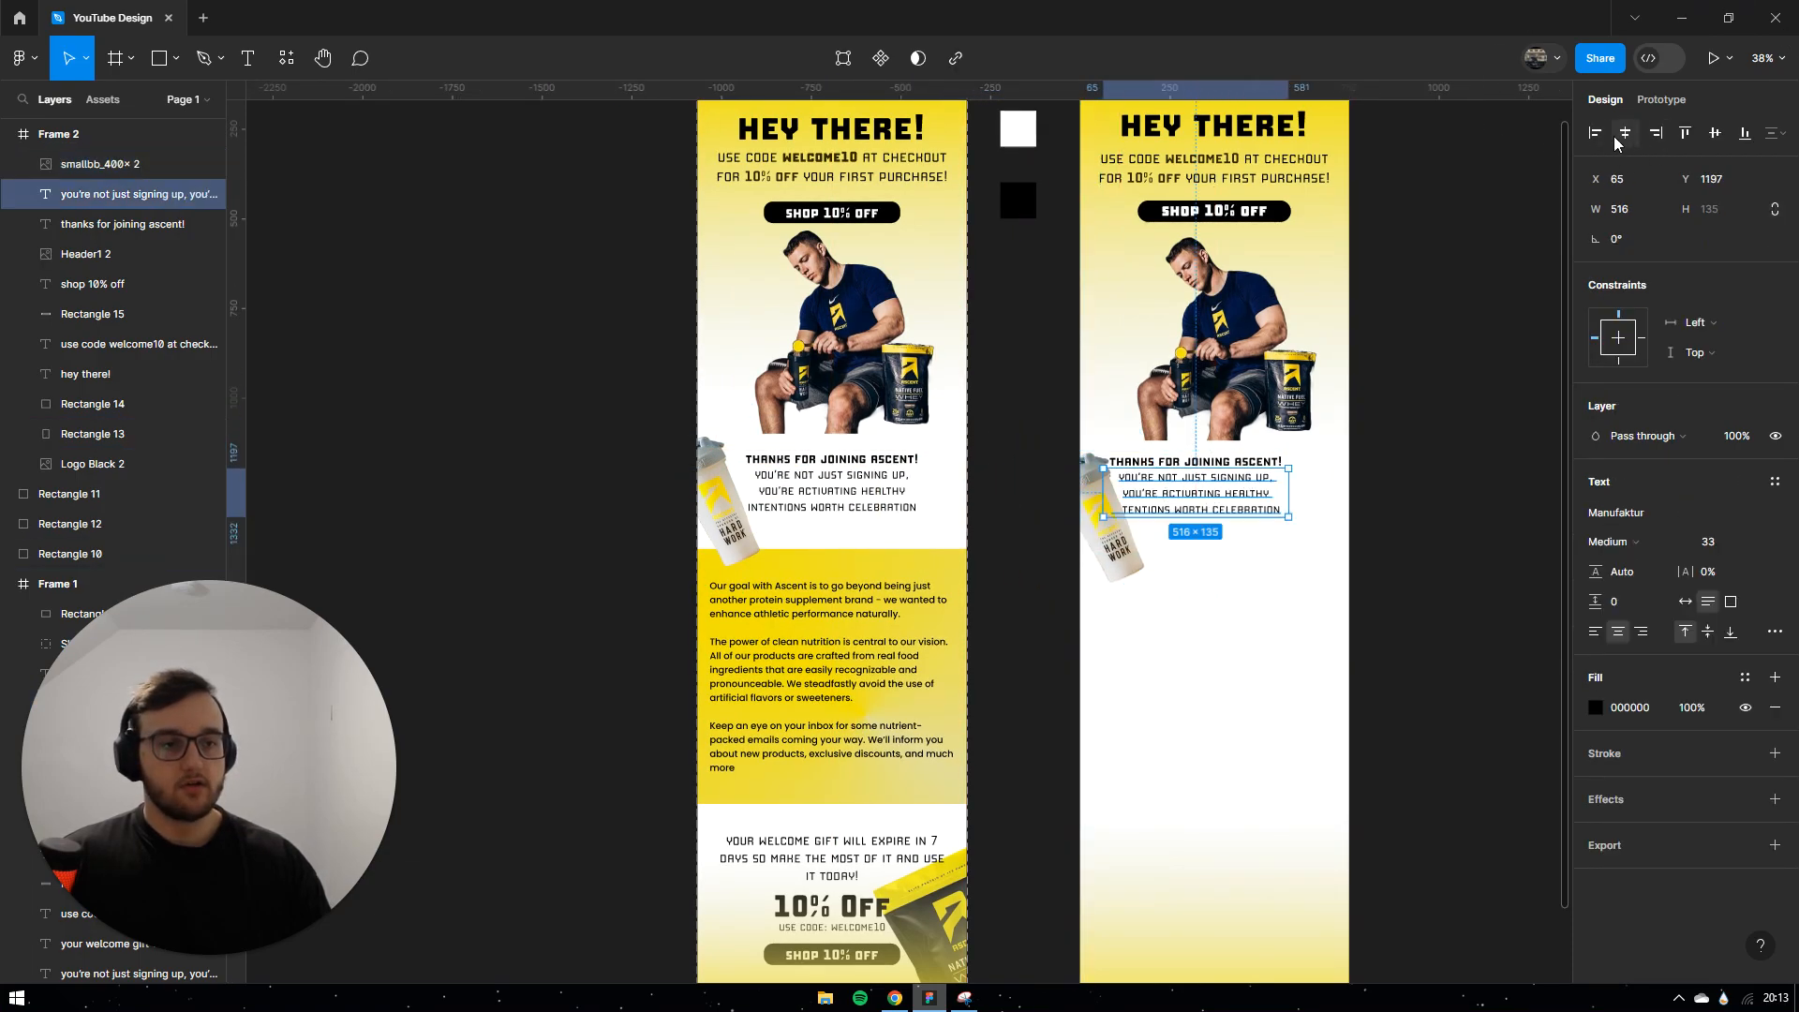
pyautogui.click(1204, 461)
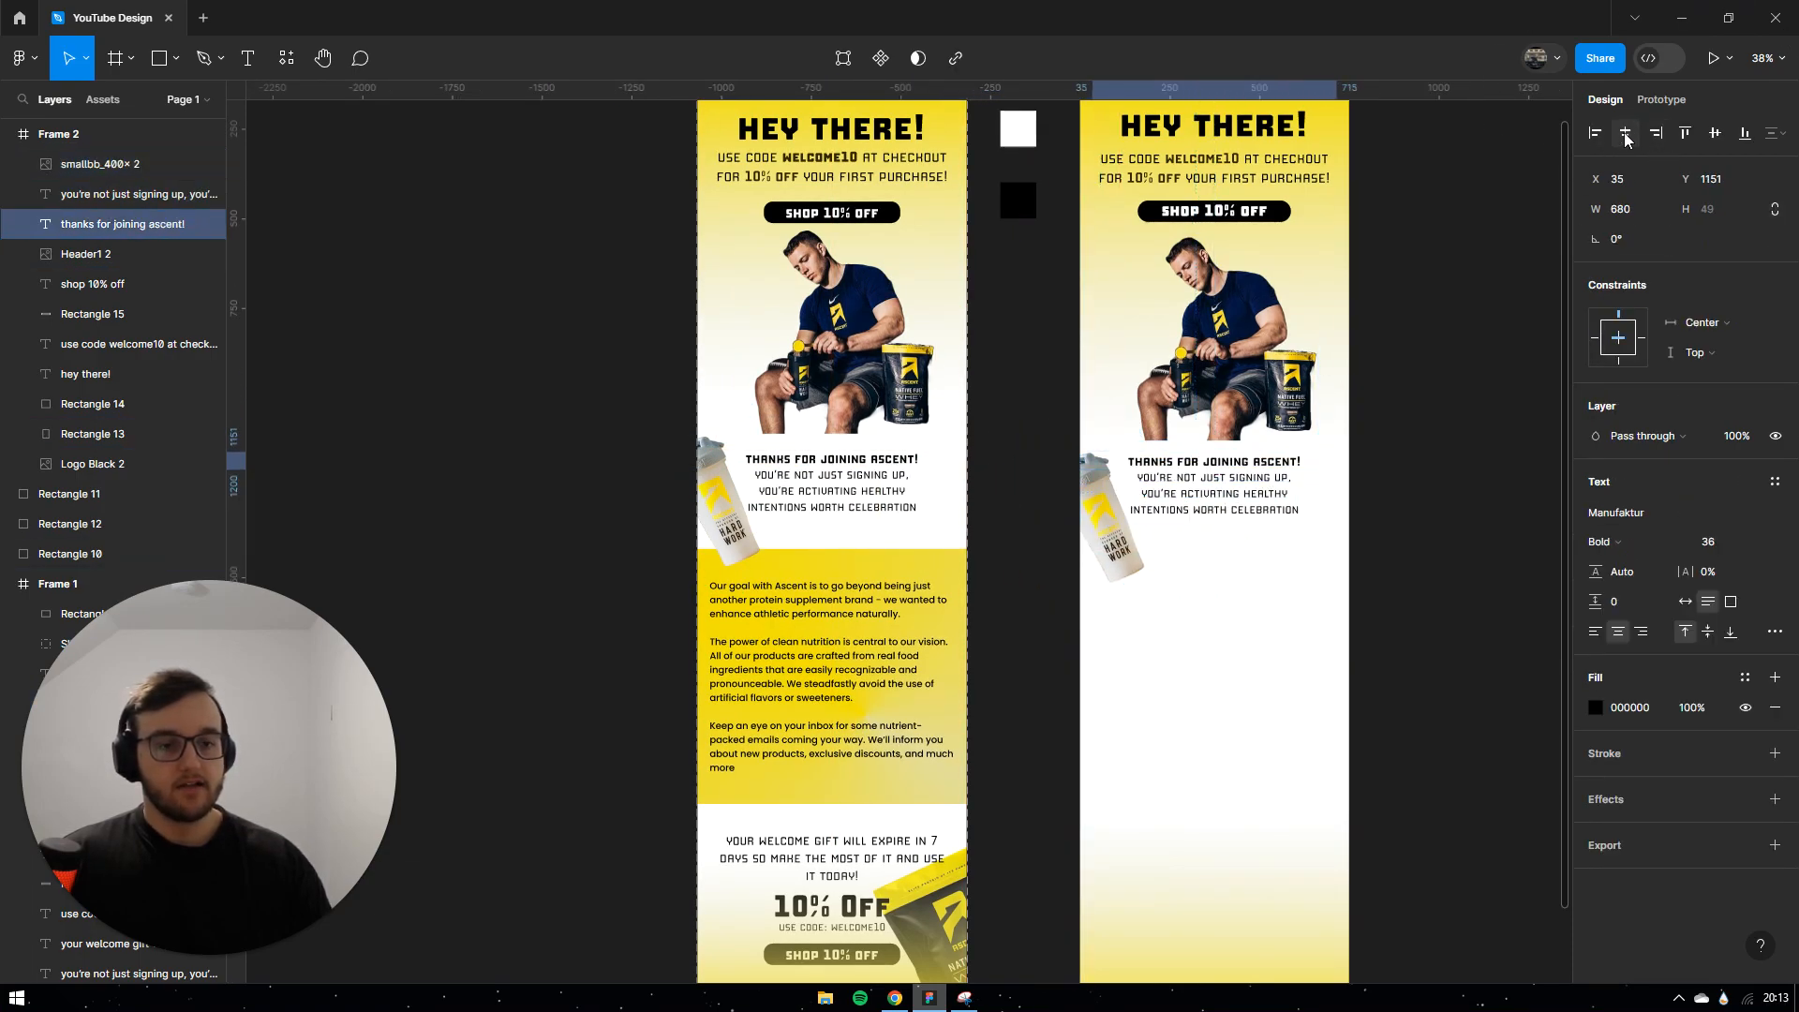
pyautogui.moveTo(1138, 562); pyautogui.dragTo(1133, 530)
pyautogui.click(1434, 365)
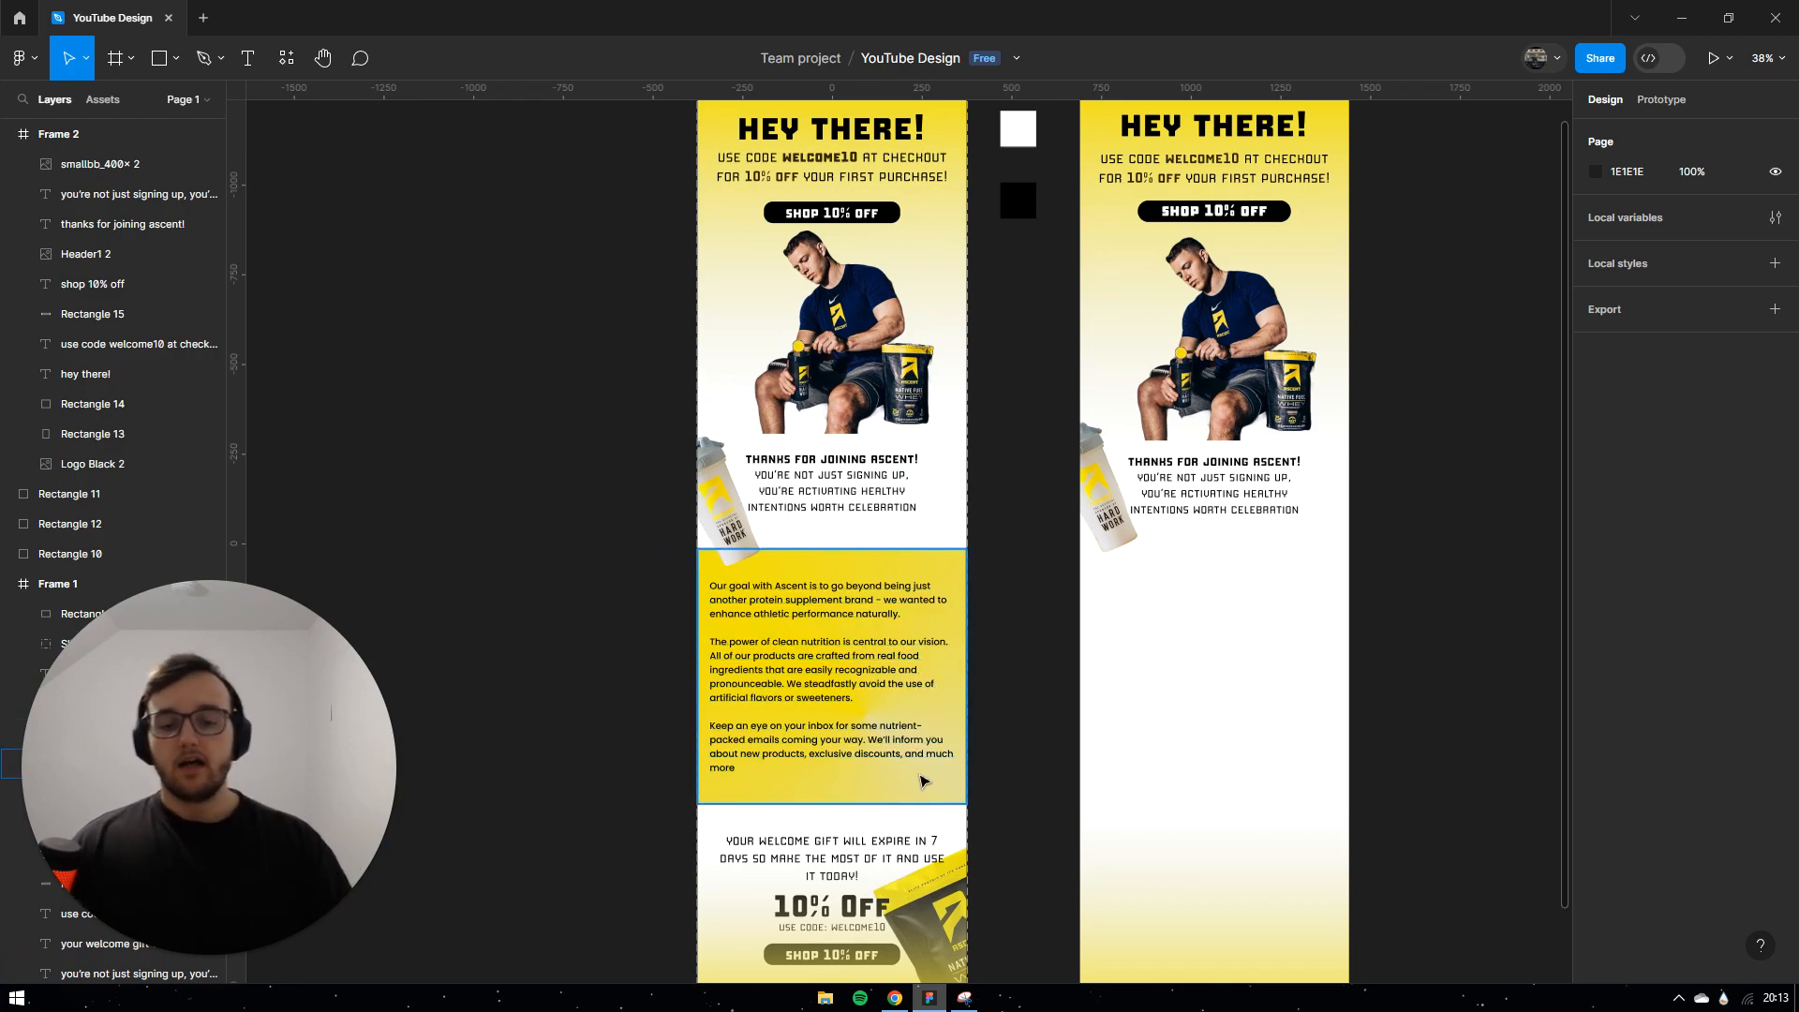
# Step: Copy the yellow body-section background into Frame 2 and adjust its angular gradient
pyautogui.scroll(-2, 922, 781)
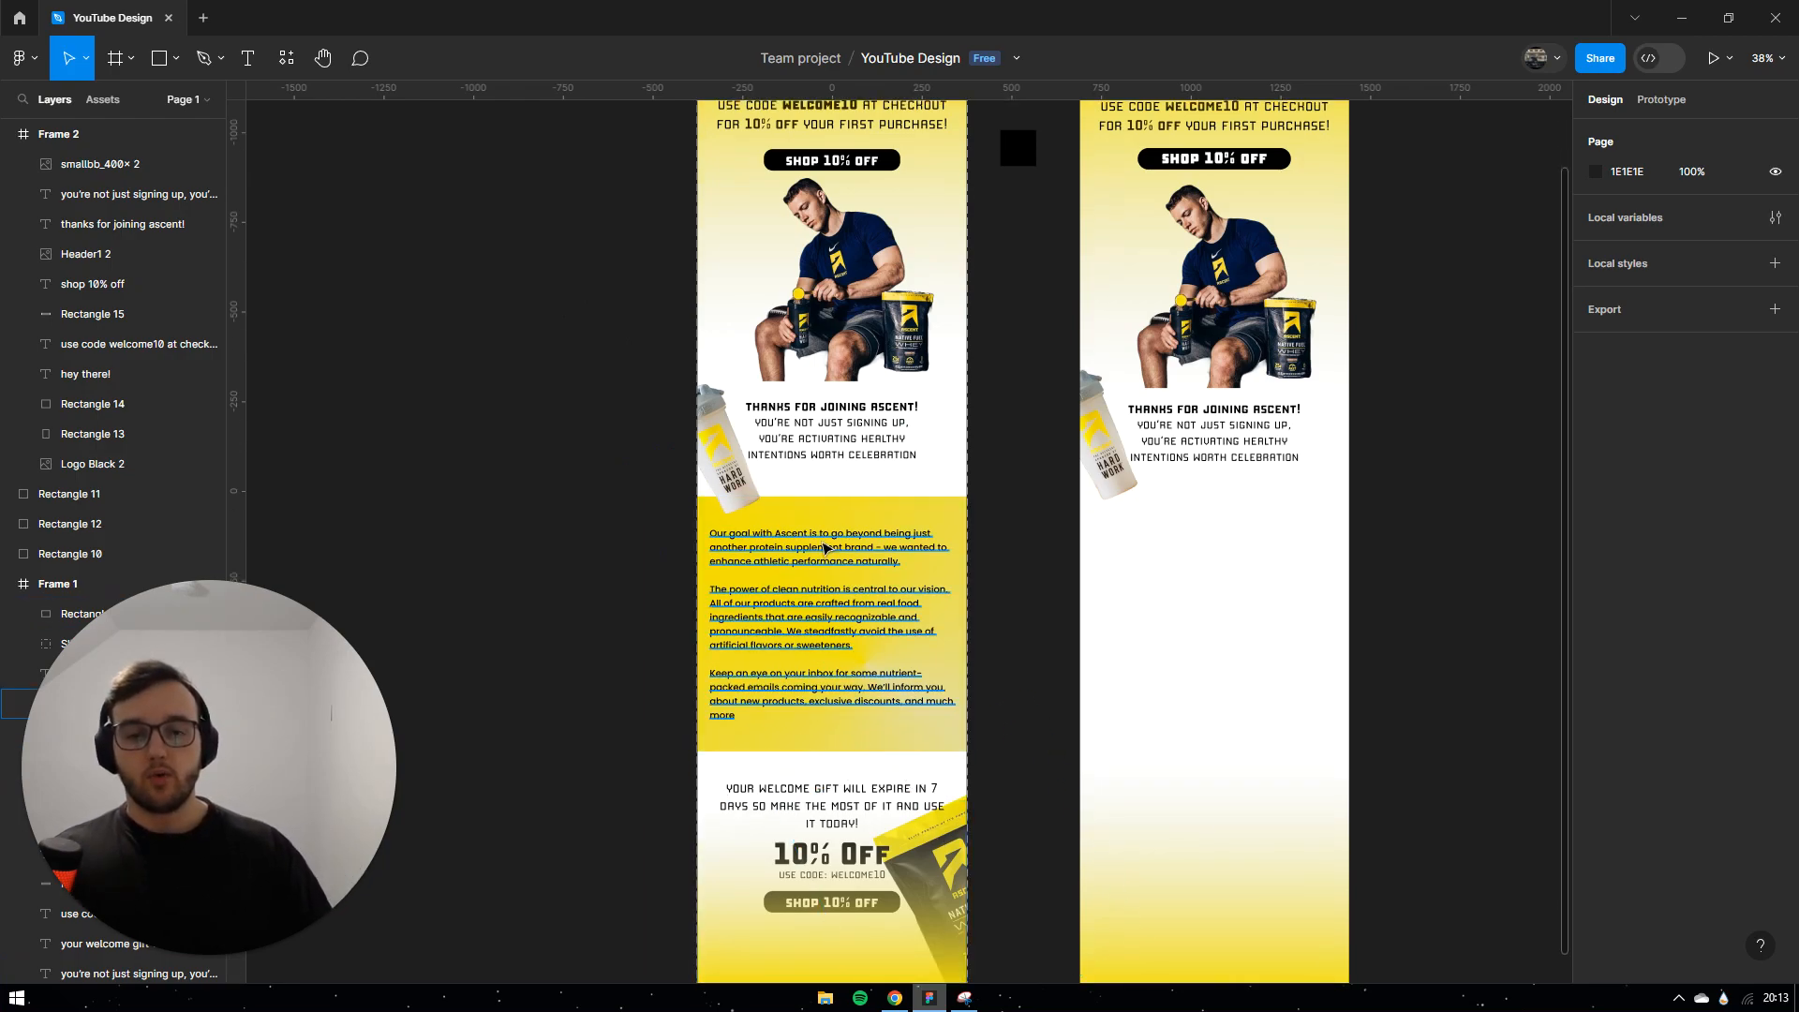
pyautogui.click(801, 518)
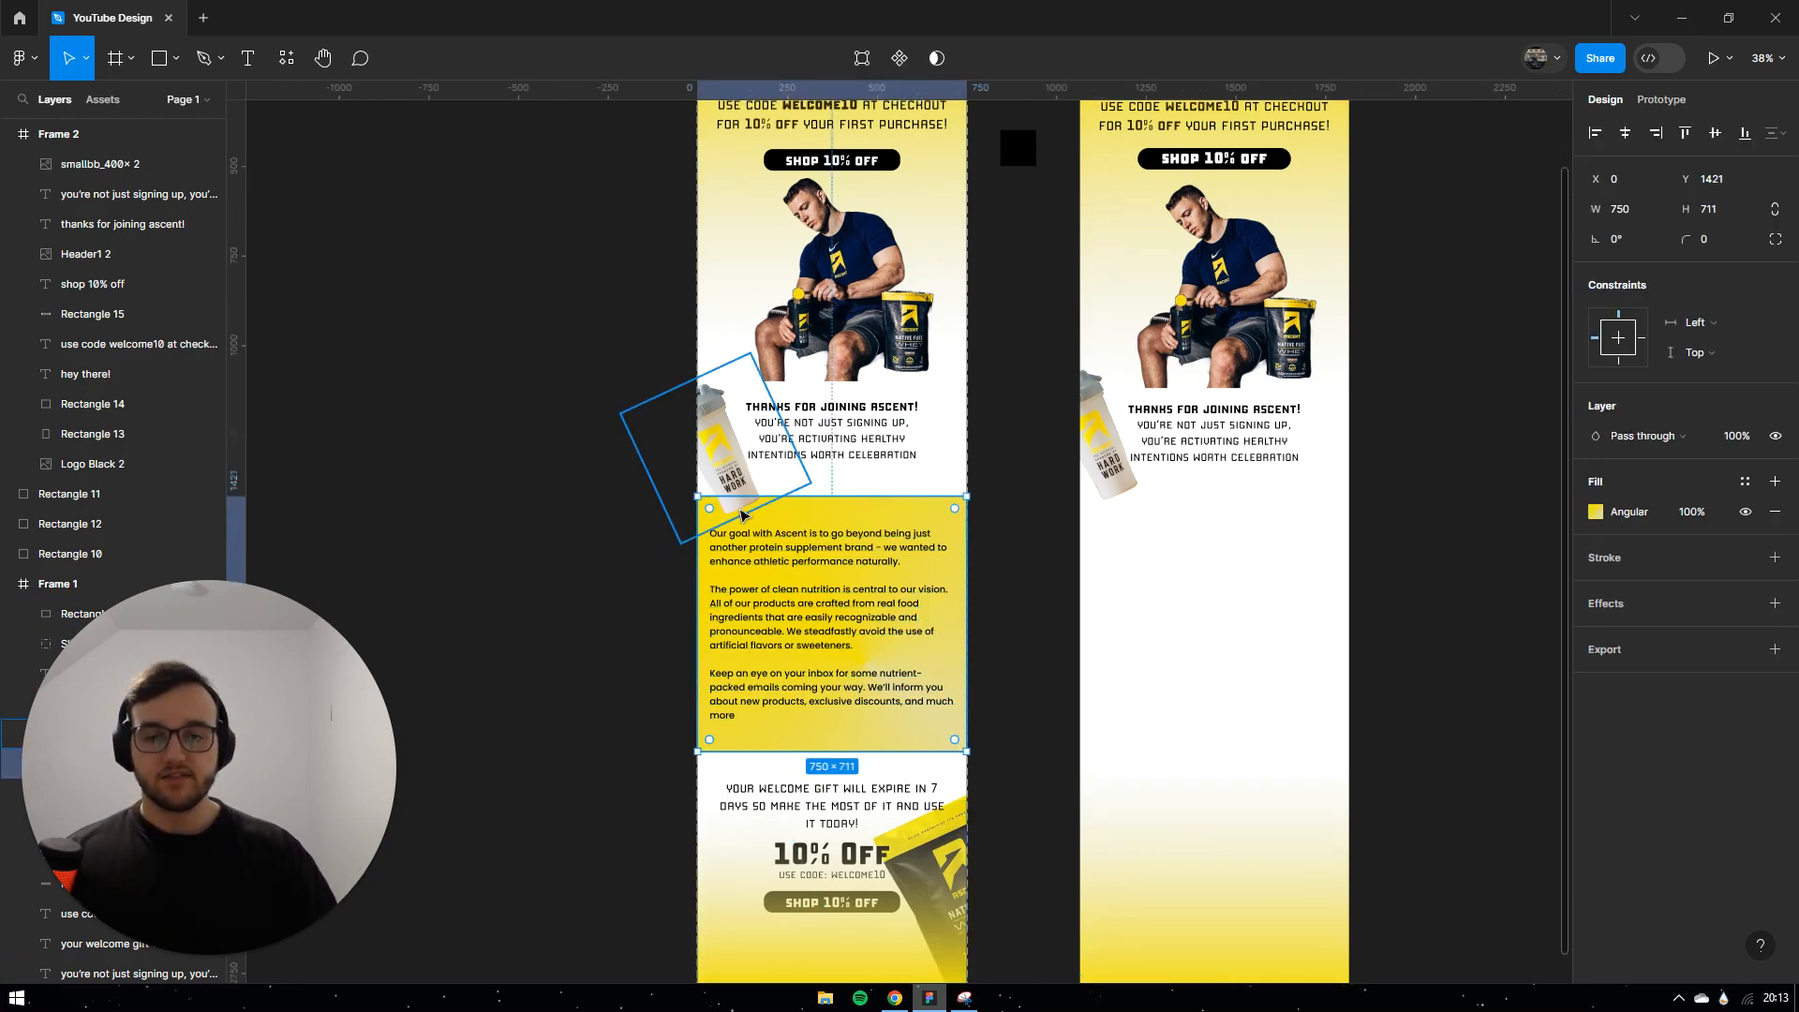
pyautogui.moveTo(832, 514); pyautogui.dragTo(1196, 541)
pyautogui.click(1595, 512)
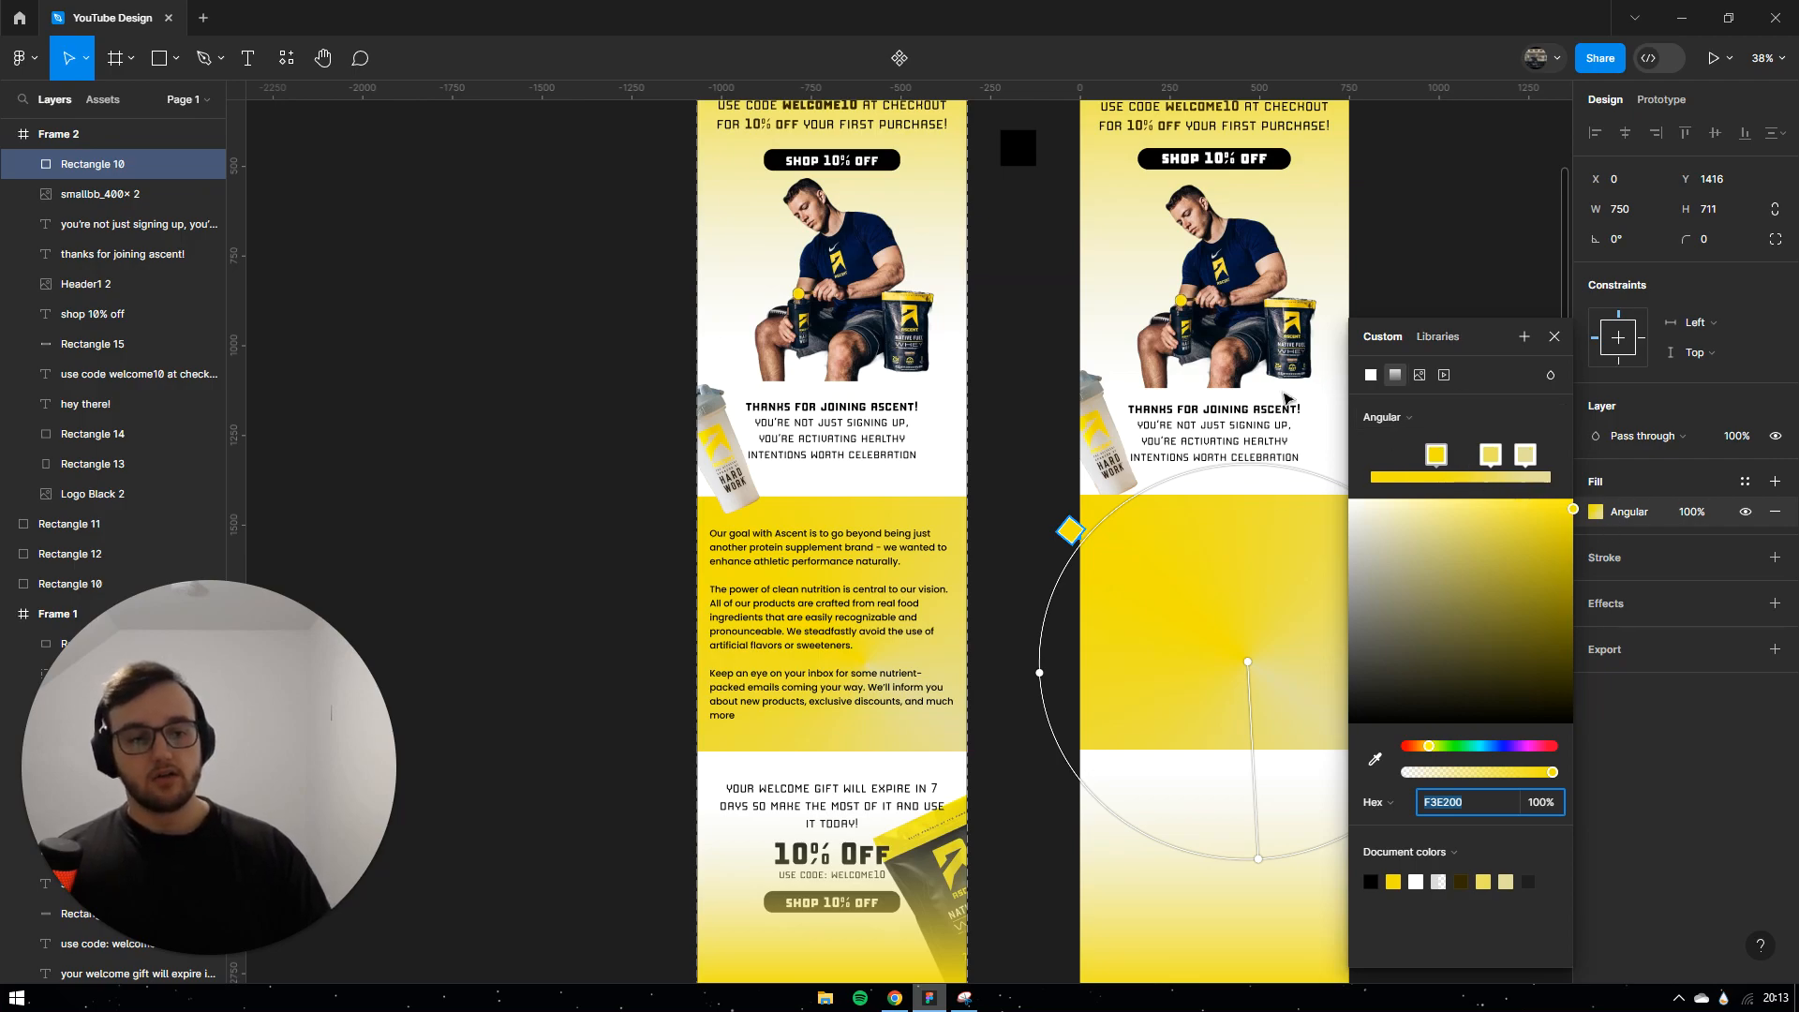
pyautogui.hscroll(5, 1026, 484)
pyautogui.moveTo(875, 861); pyautogui.dragTo(951, 811)
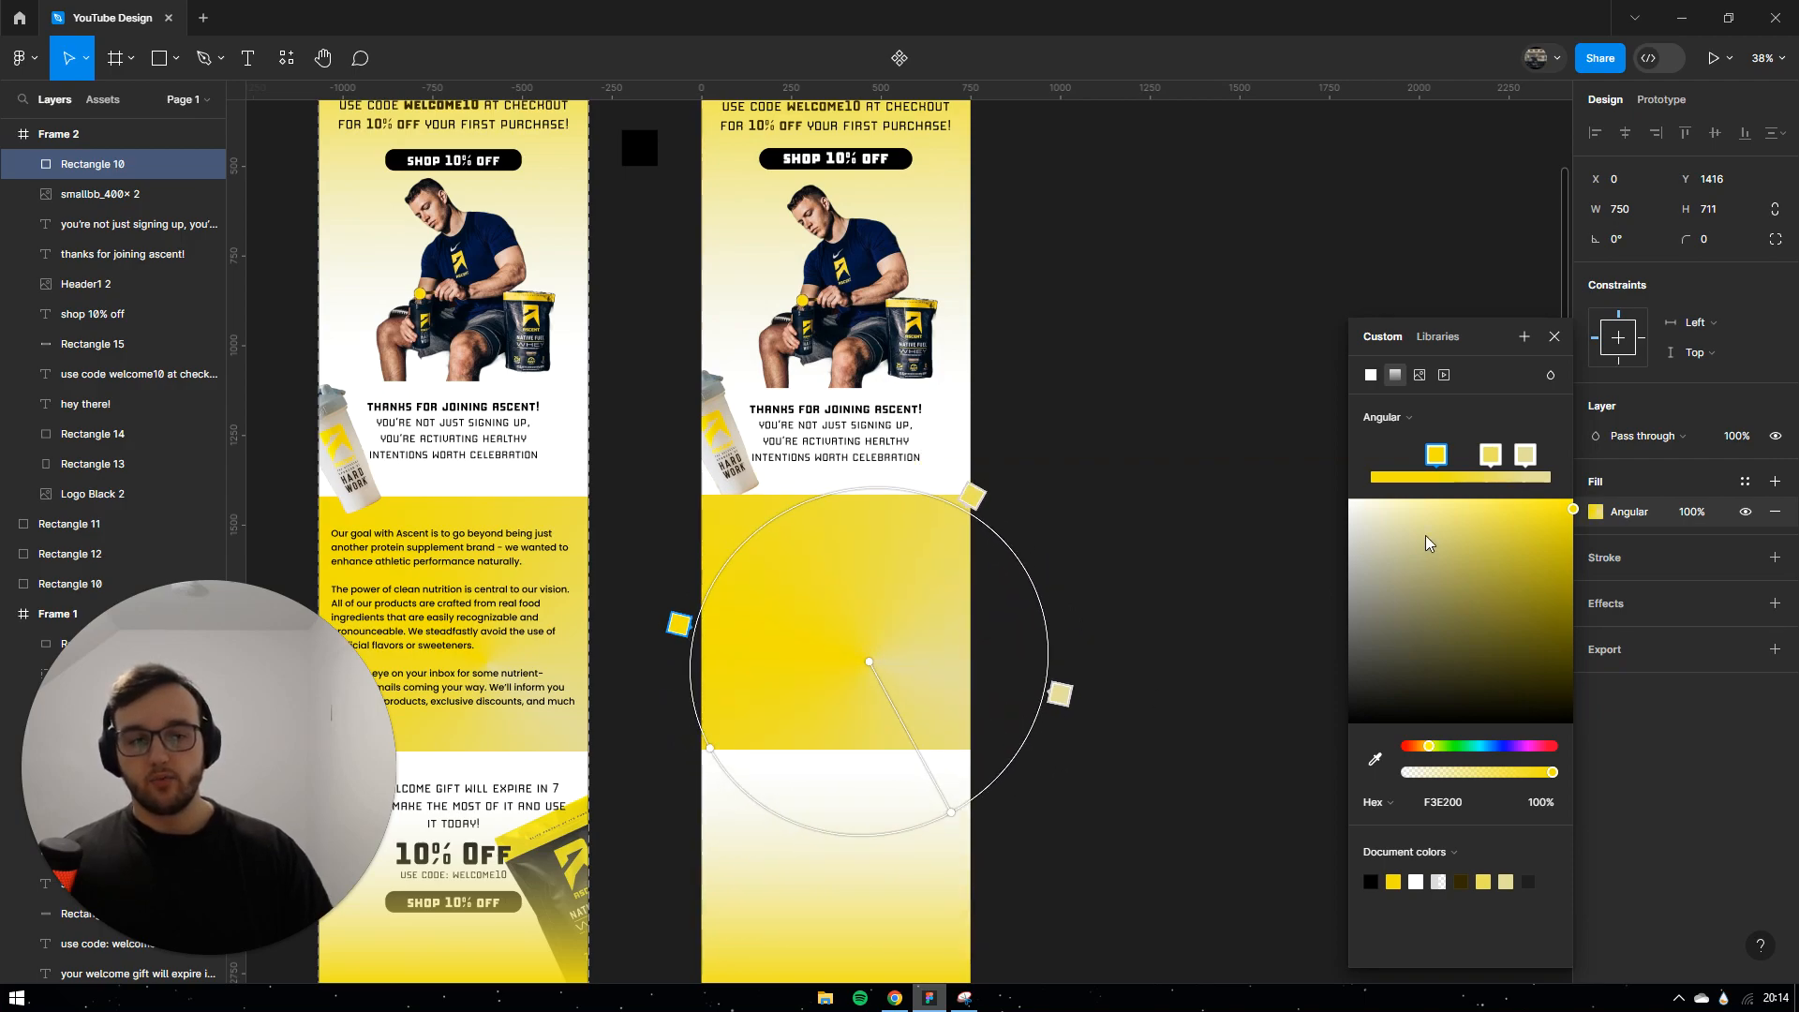
# Step: Switch the copy's fill to a linear gradient running diagonally from upper left
pyautogui.click(1408, 424)
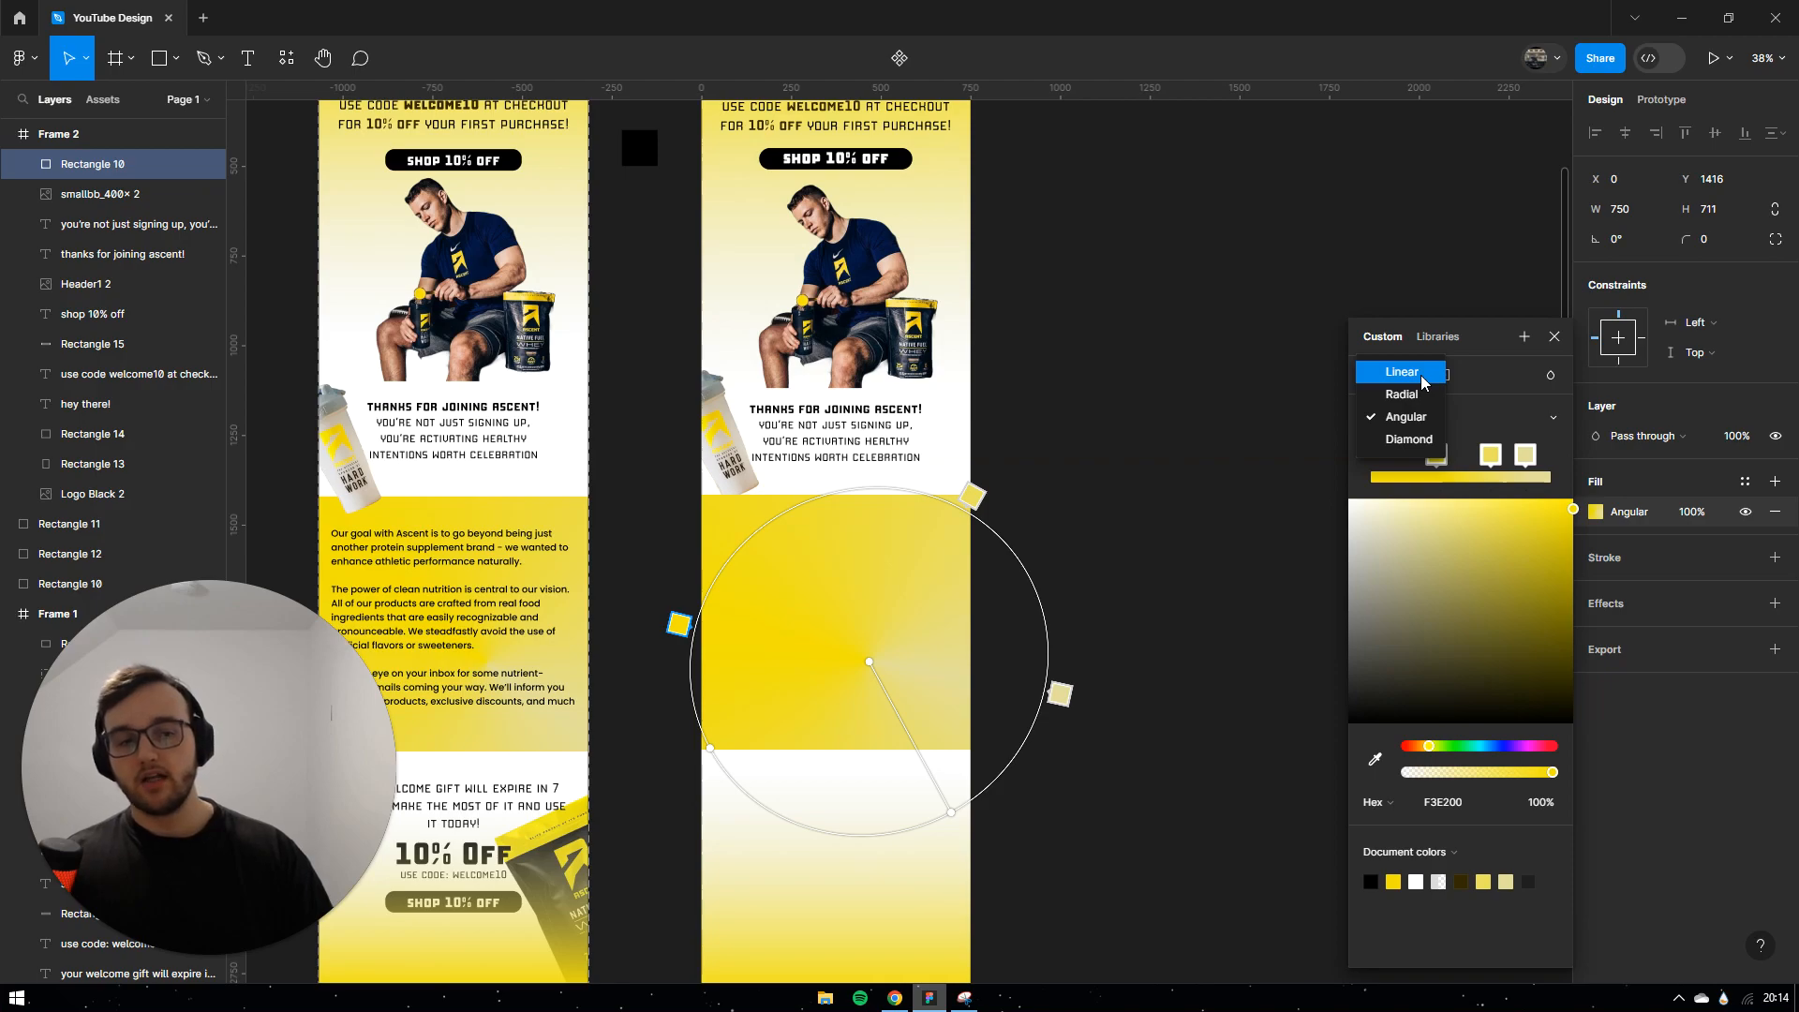
pyautogui.click(1420, 374)
pyautogui.moveTo(785, 511); pyautogui.dragTo(689, 521)
pyautogui.moveTo(949, 817); pyautogui.dragTo(1057, 741)
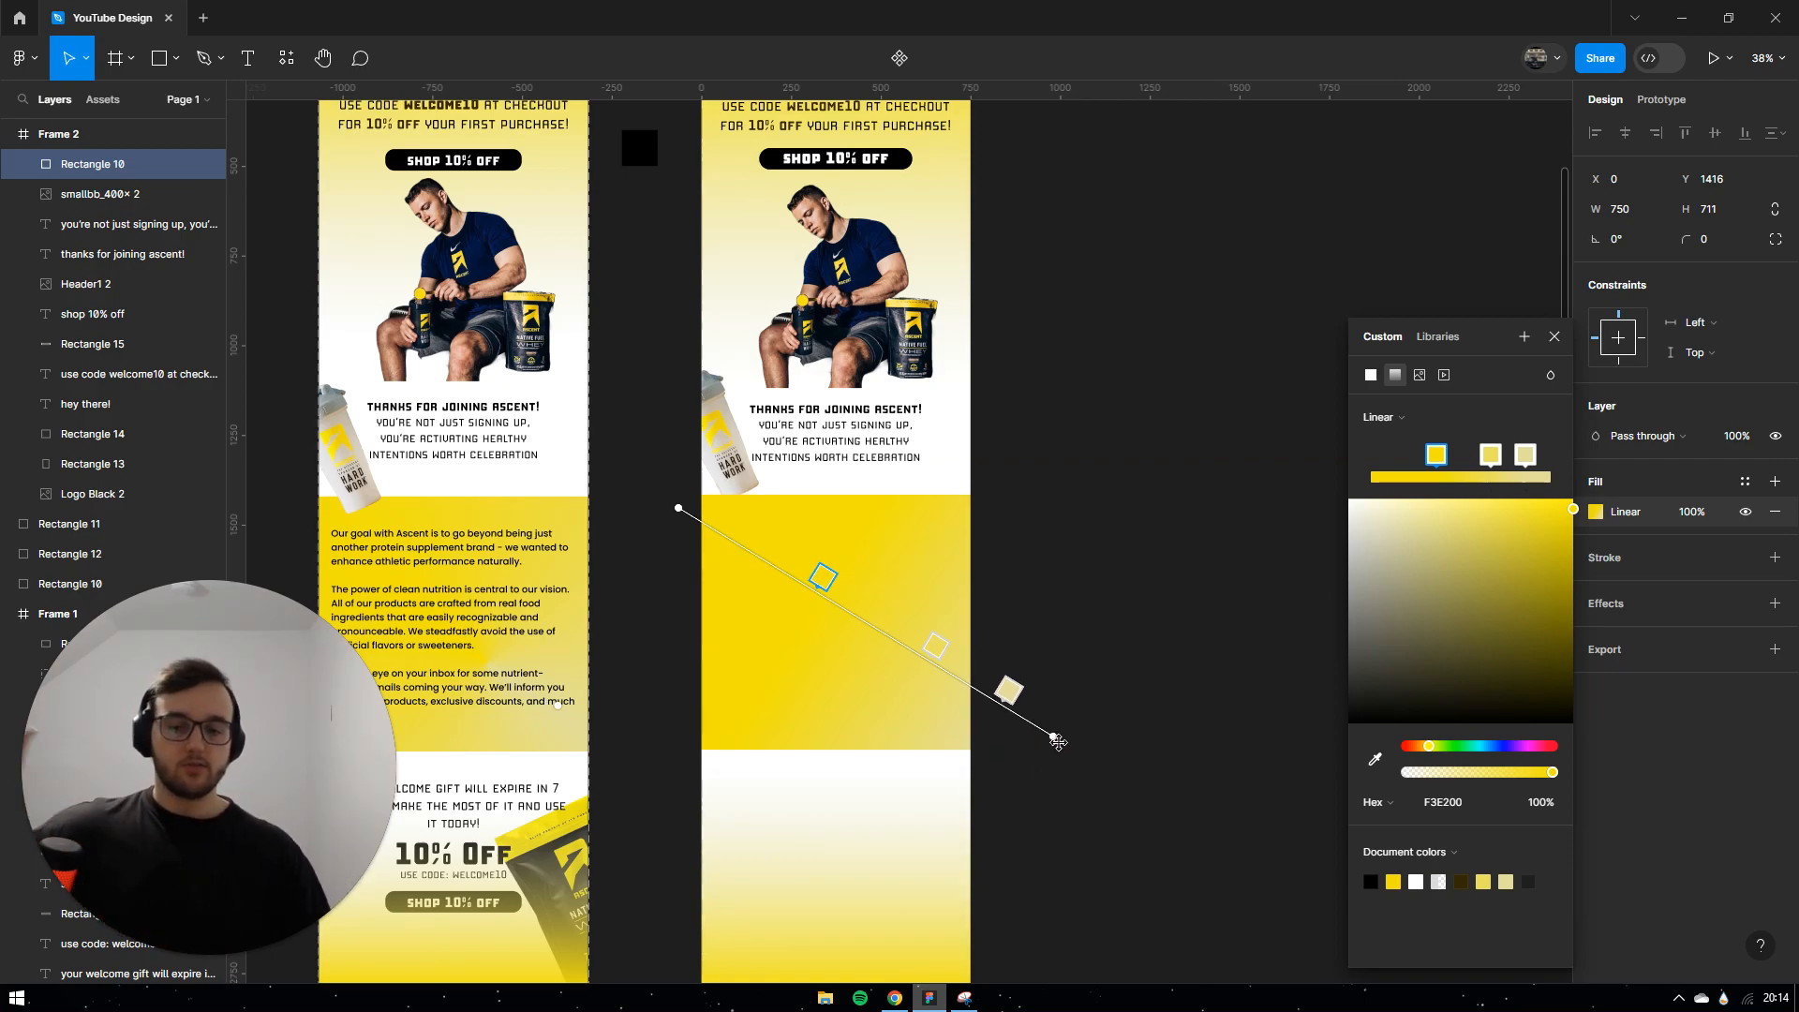
pyautogui.moveTo(684, 506); pyautogui.dragTo(670, 542)
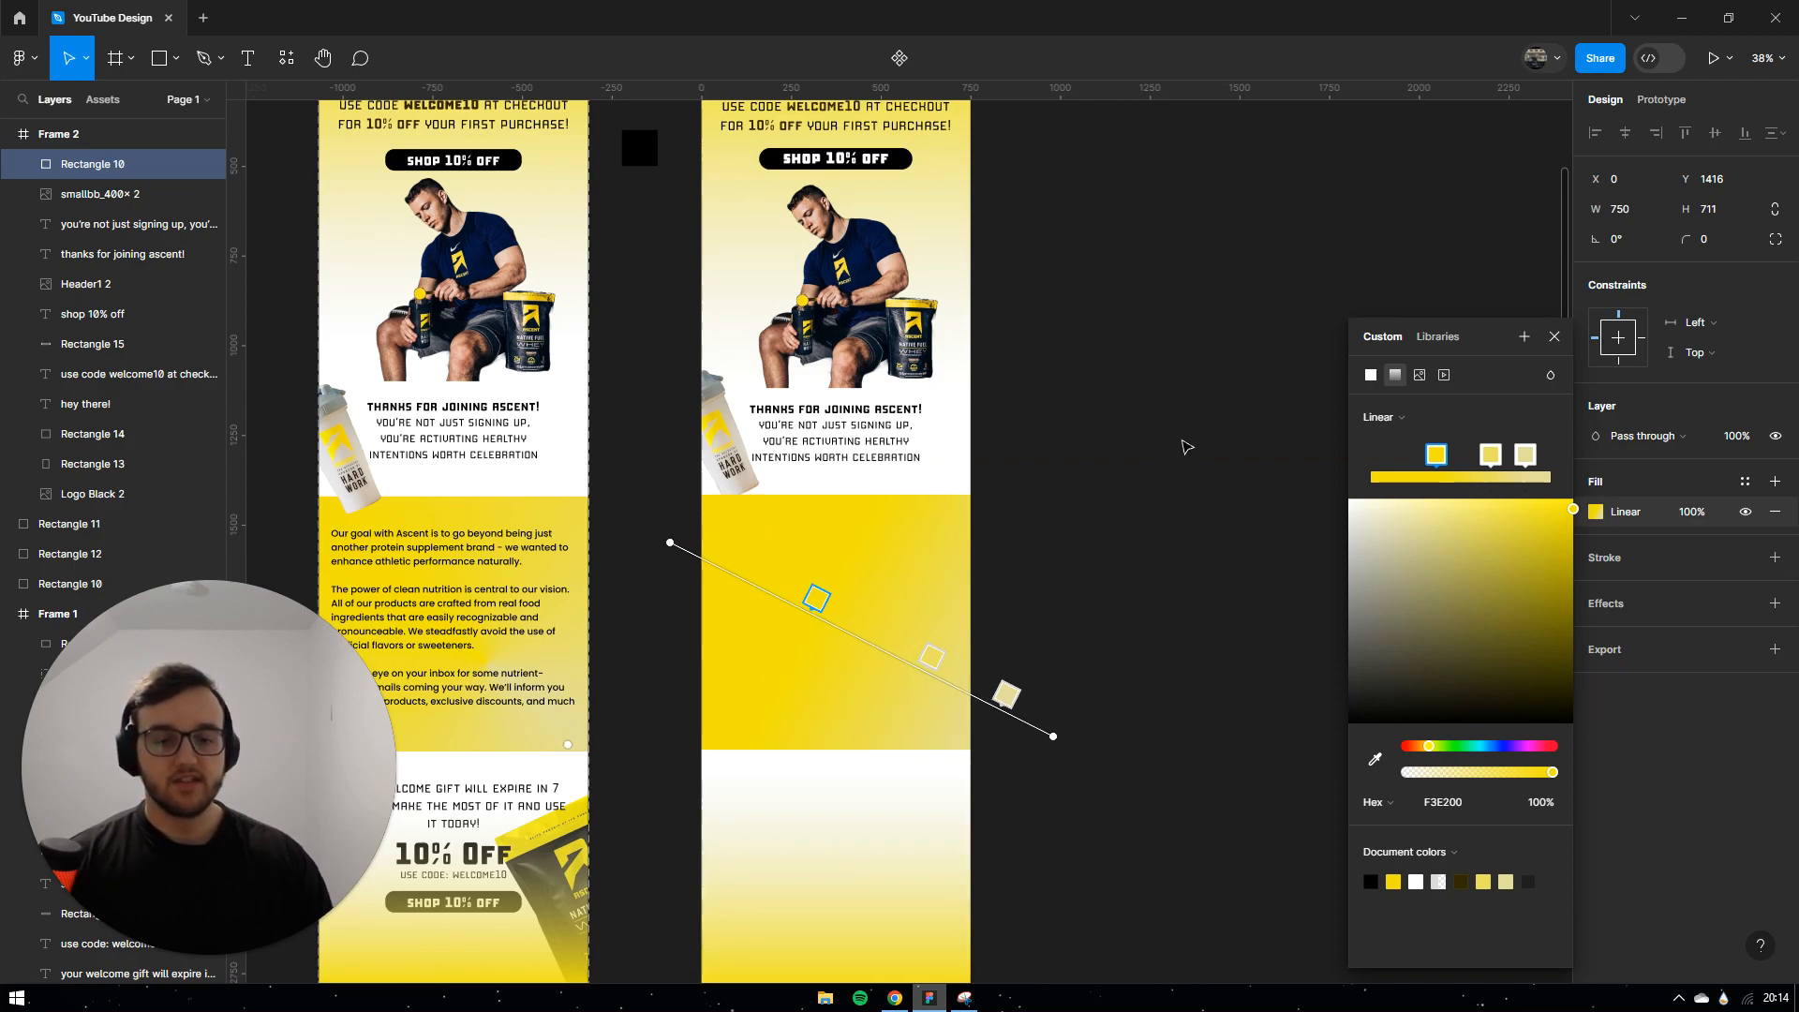
pyautogui.click(1554, 340)
pyautogui.hscroll(-2, 1087, 862)
pyautogui.hscroll(-2, 1087, 857)
pyautogui.click(637, 632)
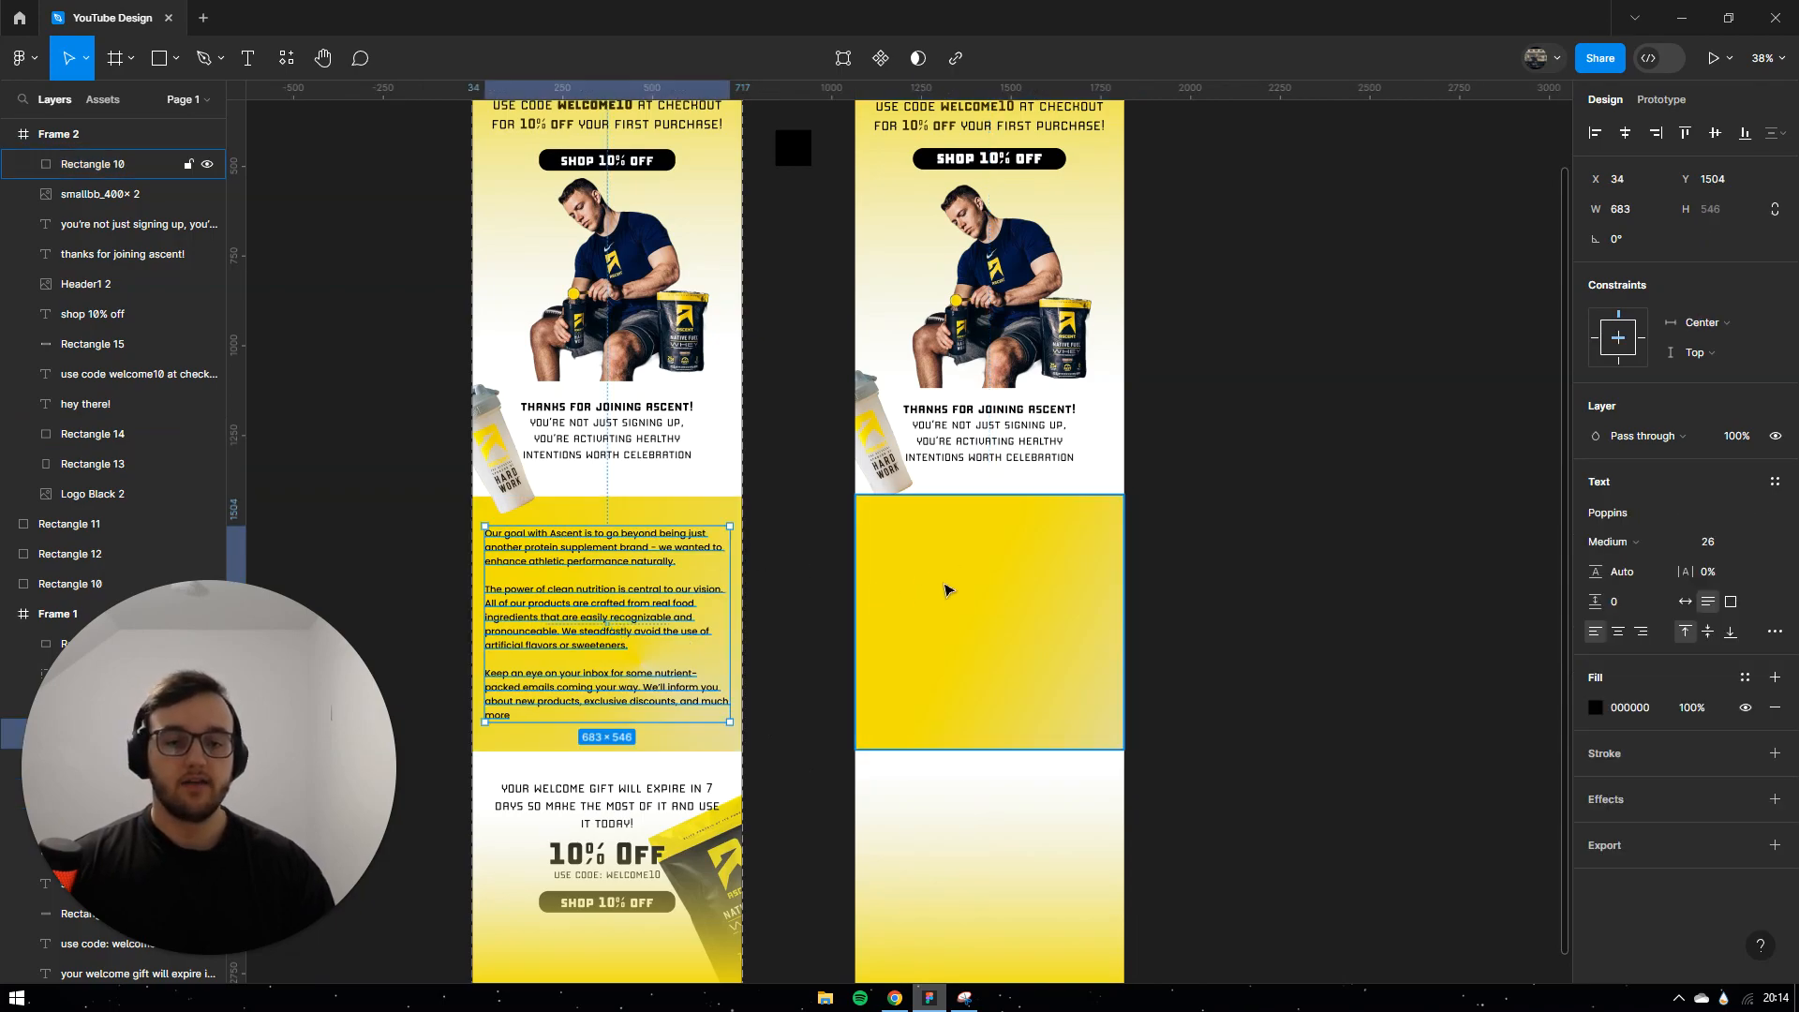
# Step: Paste the three 'Our goal with Ascent…' paragraphs onto Frame 2's yellow section
pyautogui.click(927, 590)
pyautogui.hotkey('ctrl', 'v')
pyautogui.click(1272, 561)
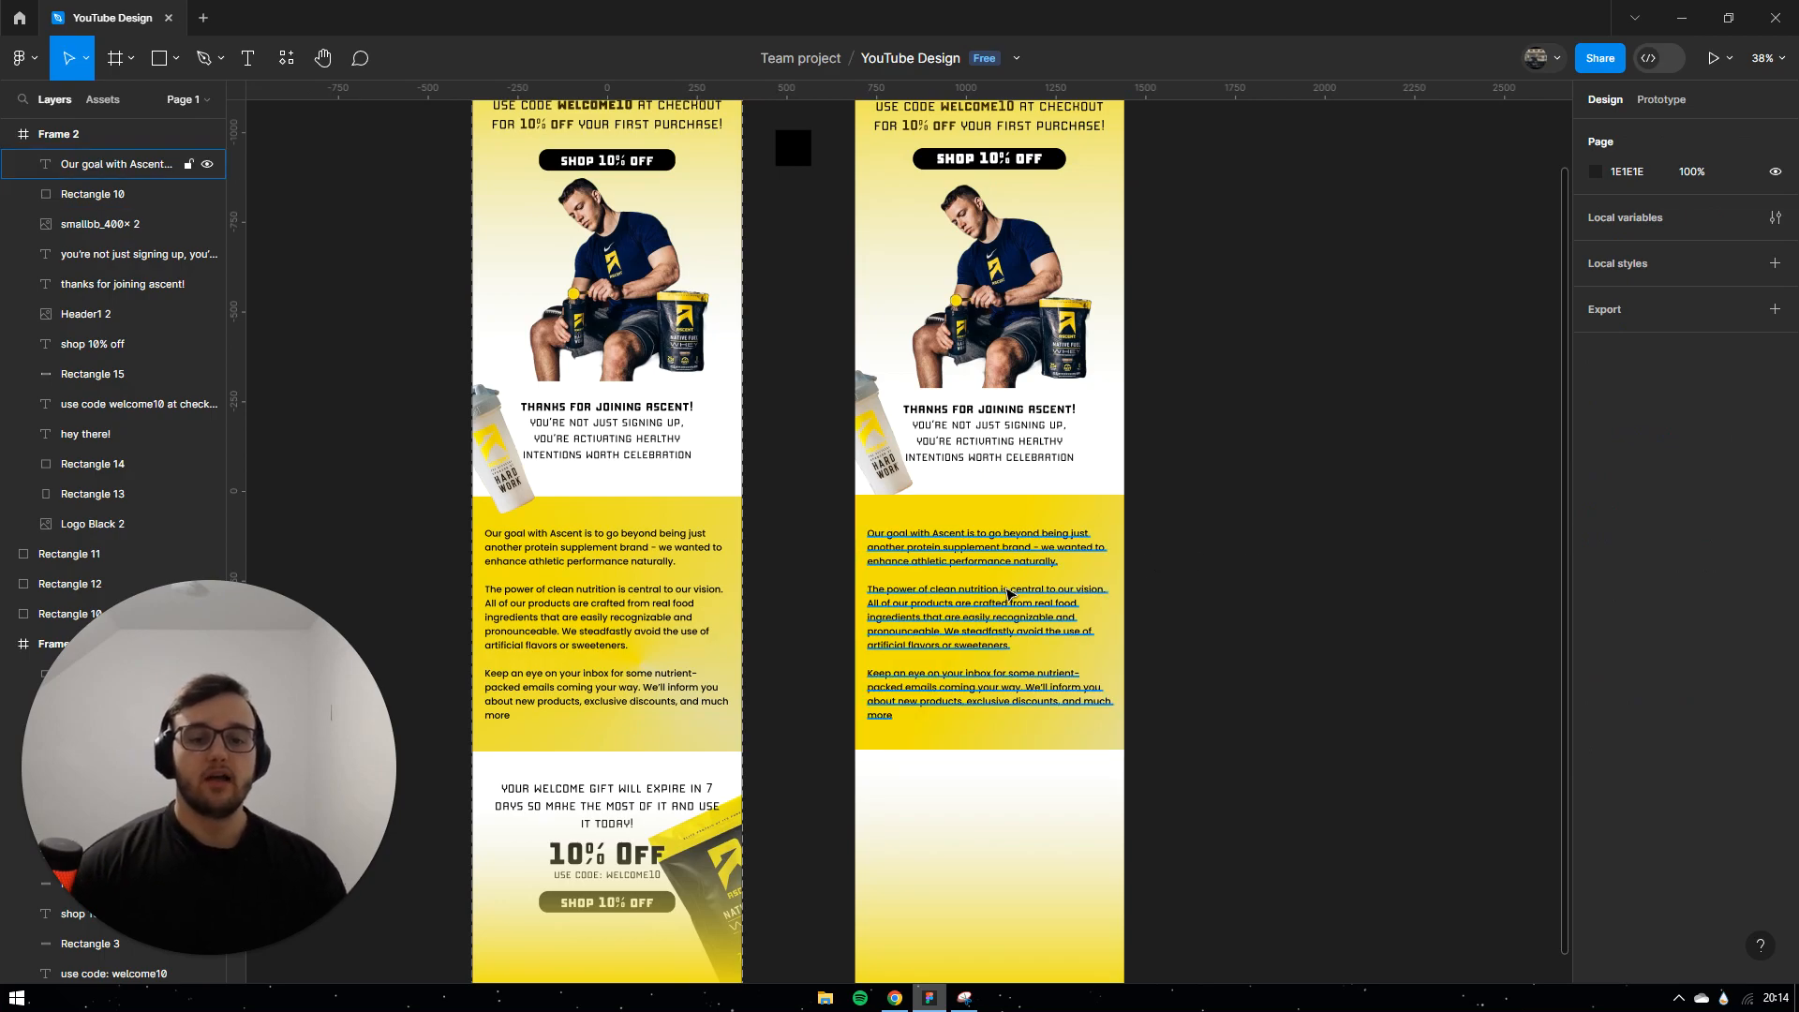
pyautogui.click(1008, 593)
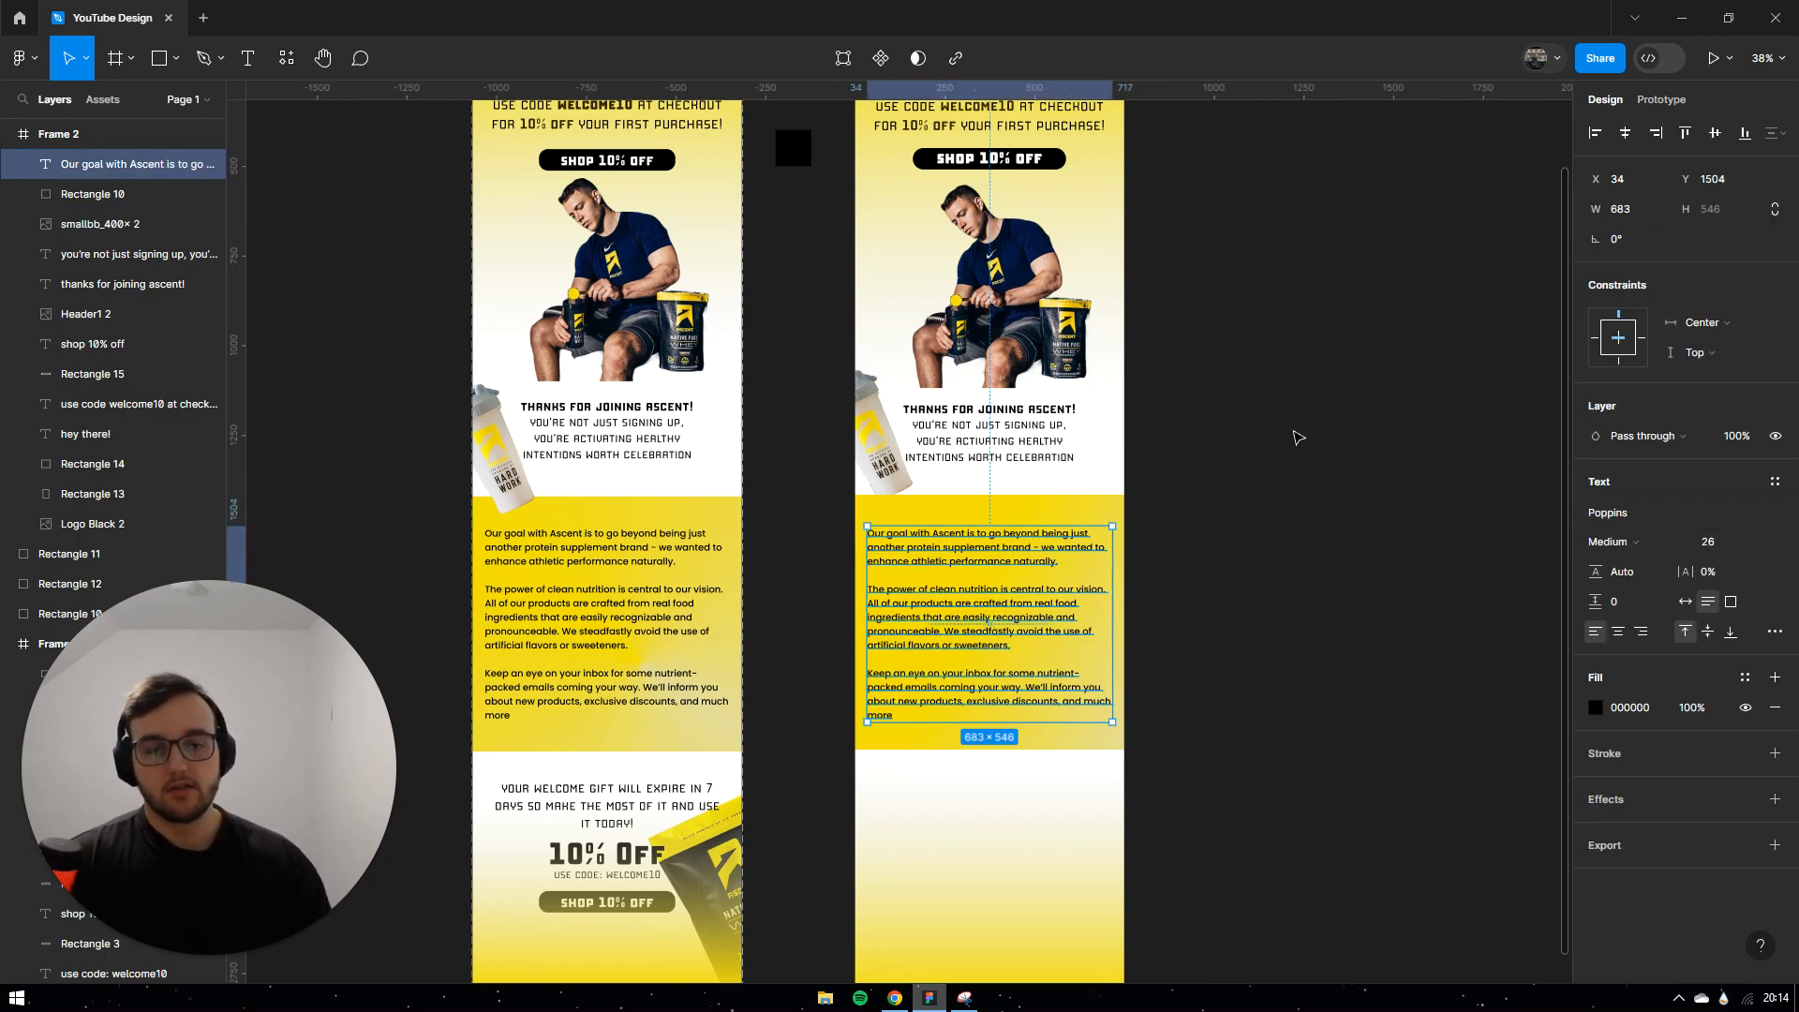
pyautogui.click(1293, 441)
pyautogui.scroll(3, 965, 544)
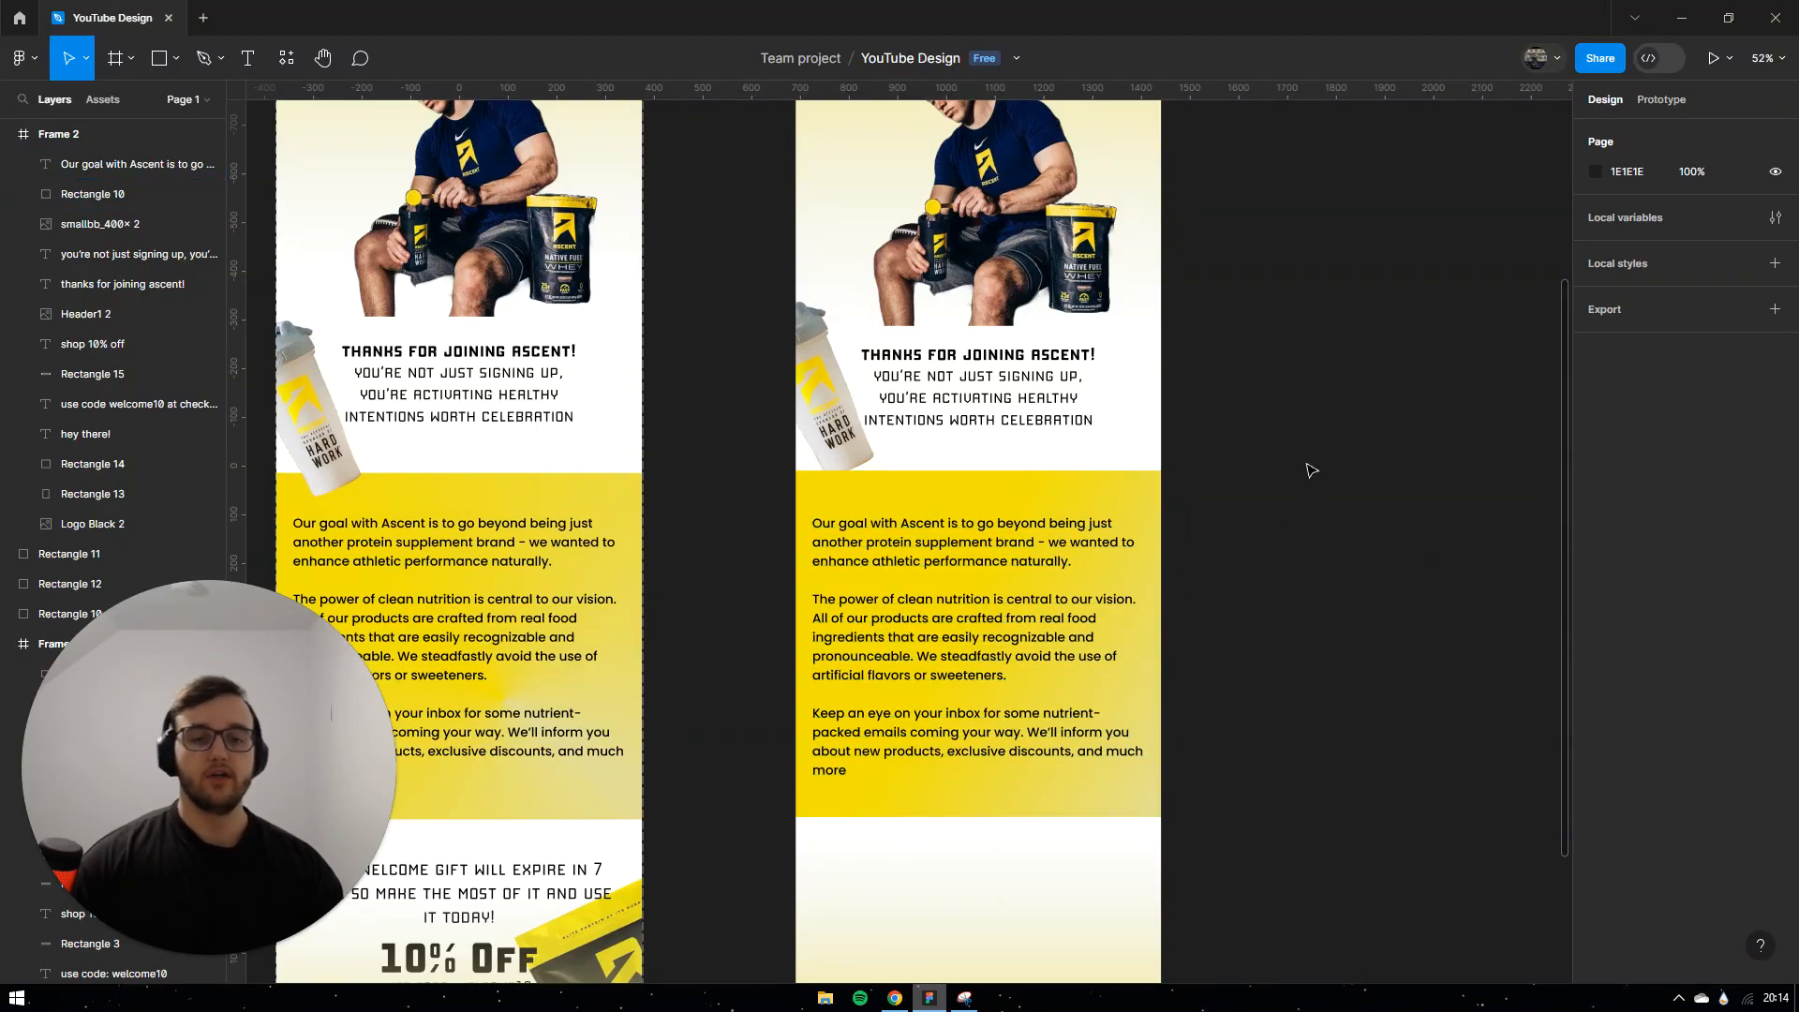
pyautogui.scroll(-5, 1311, 469)
pyautogui.scroll(-3, 1235, 522)
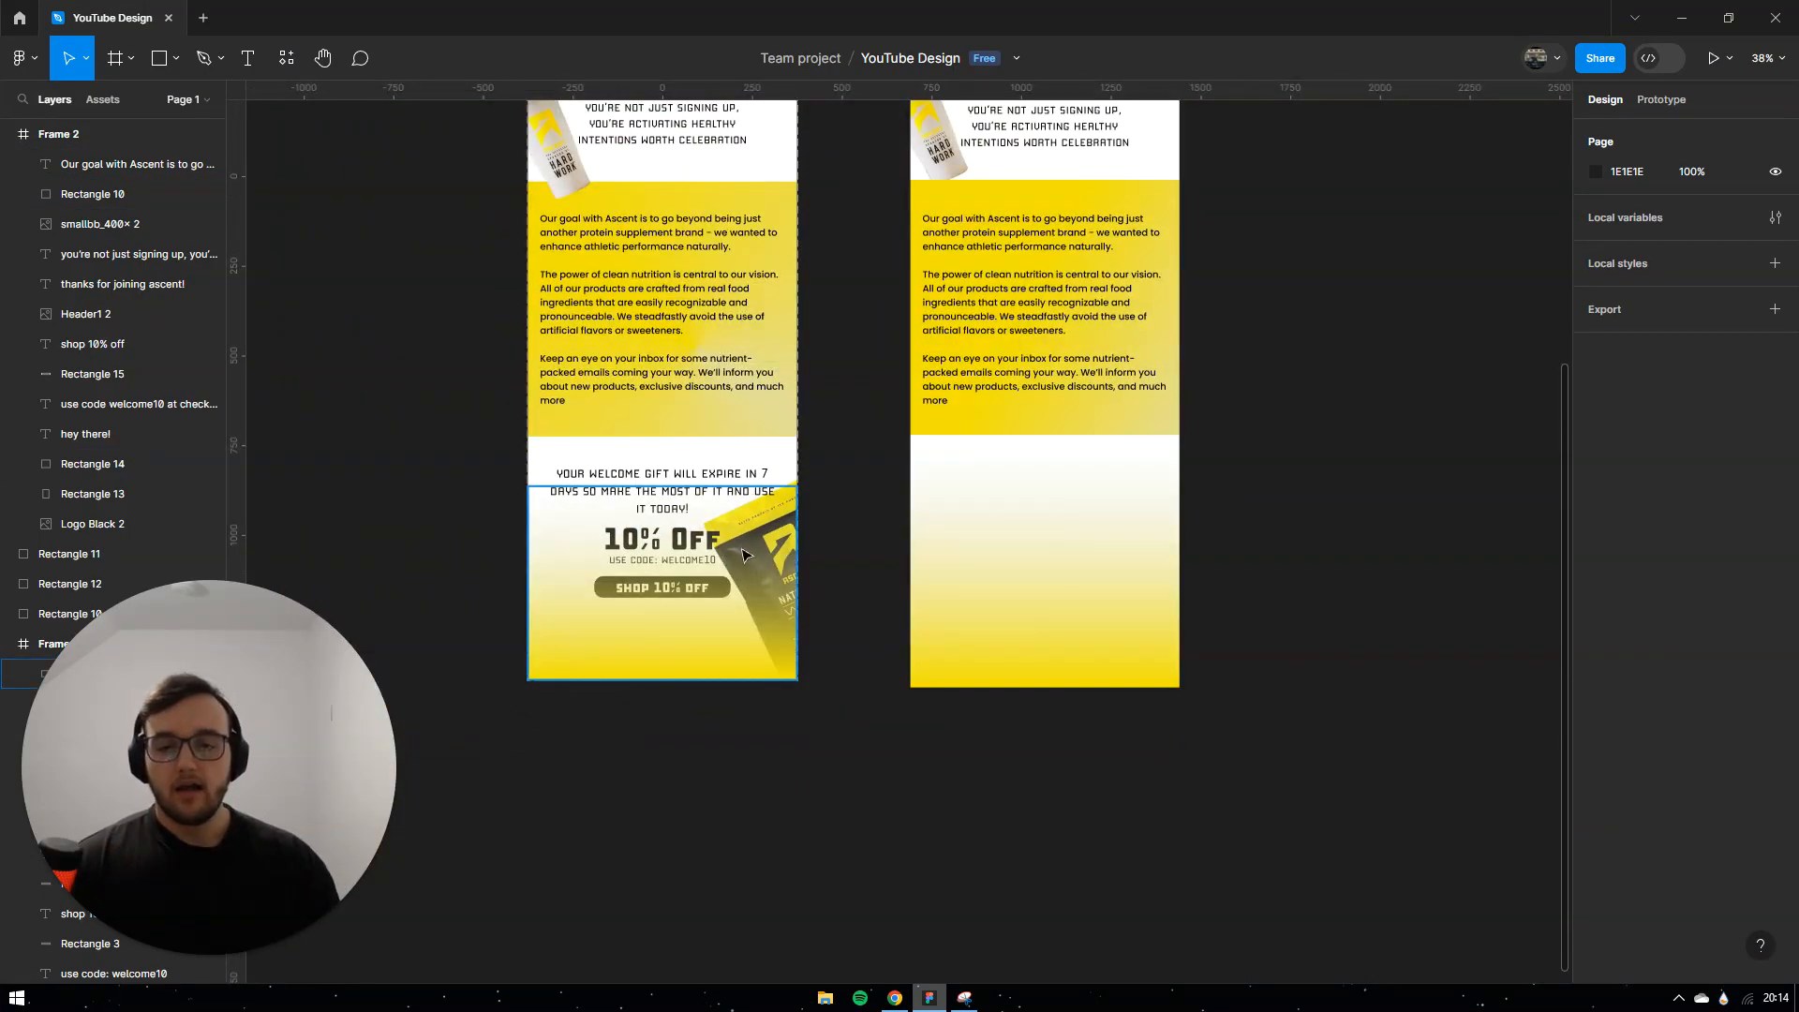
# Step: Copy the tilted product bag and welcome-gift message into Frame 2's footer
pyautogui.moveTo(687, 674); pyautogui.dragTo(691, 807)
pyautogui.click(792, 555)
pyautogui.moveTo(783, 554); pyautogui.dragTo(1165, 543)
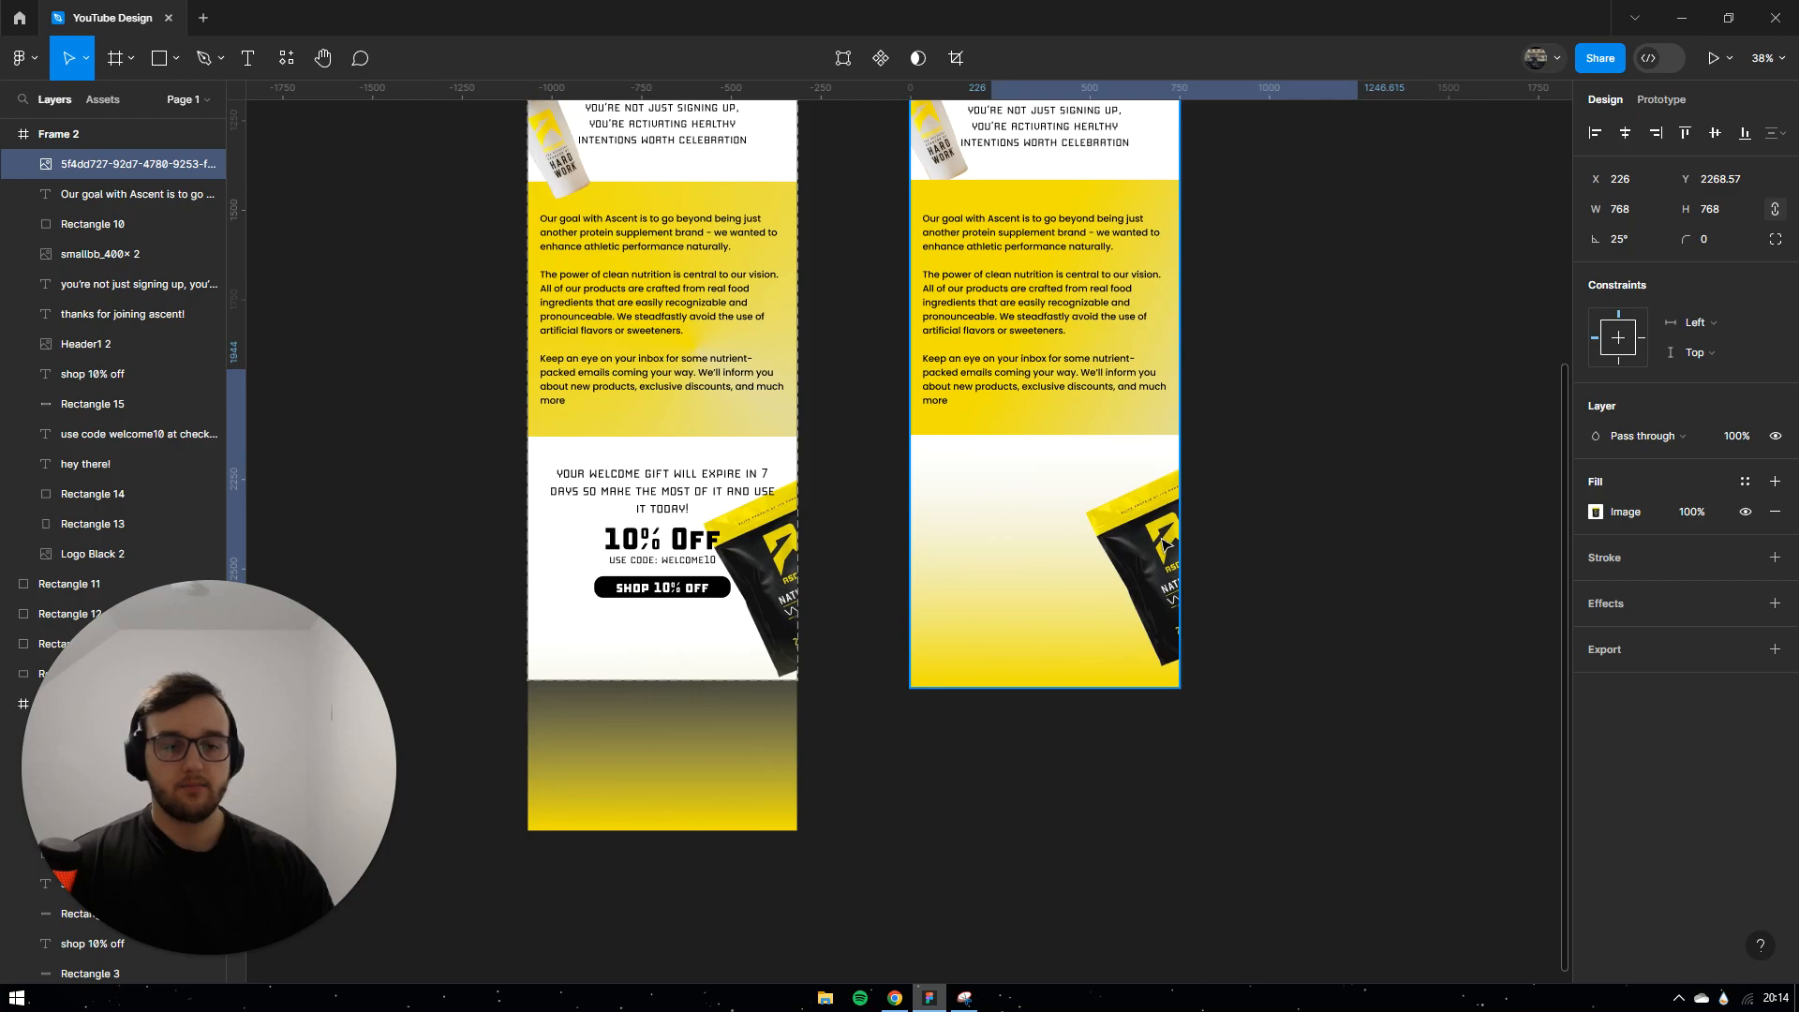
pyautogui.click(639, 483)
pyautogui.moveTo(640, 487); pyautogui.dragTo(1022, 489)
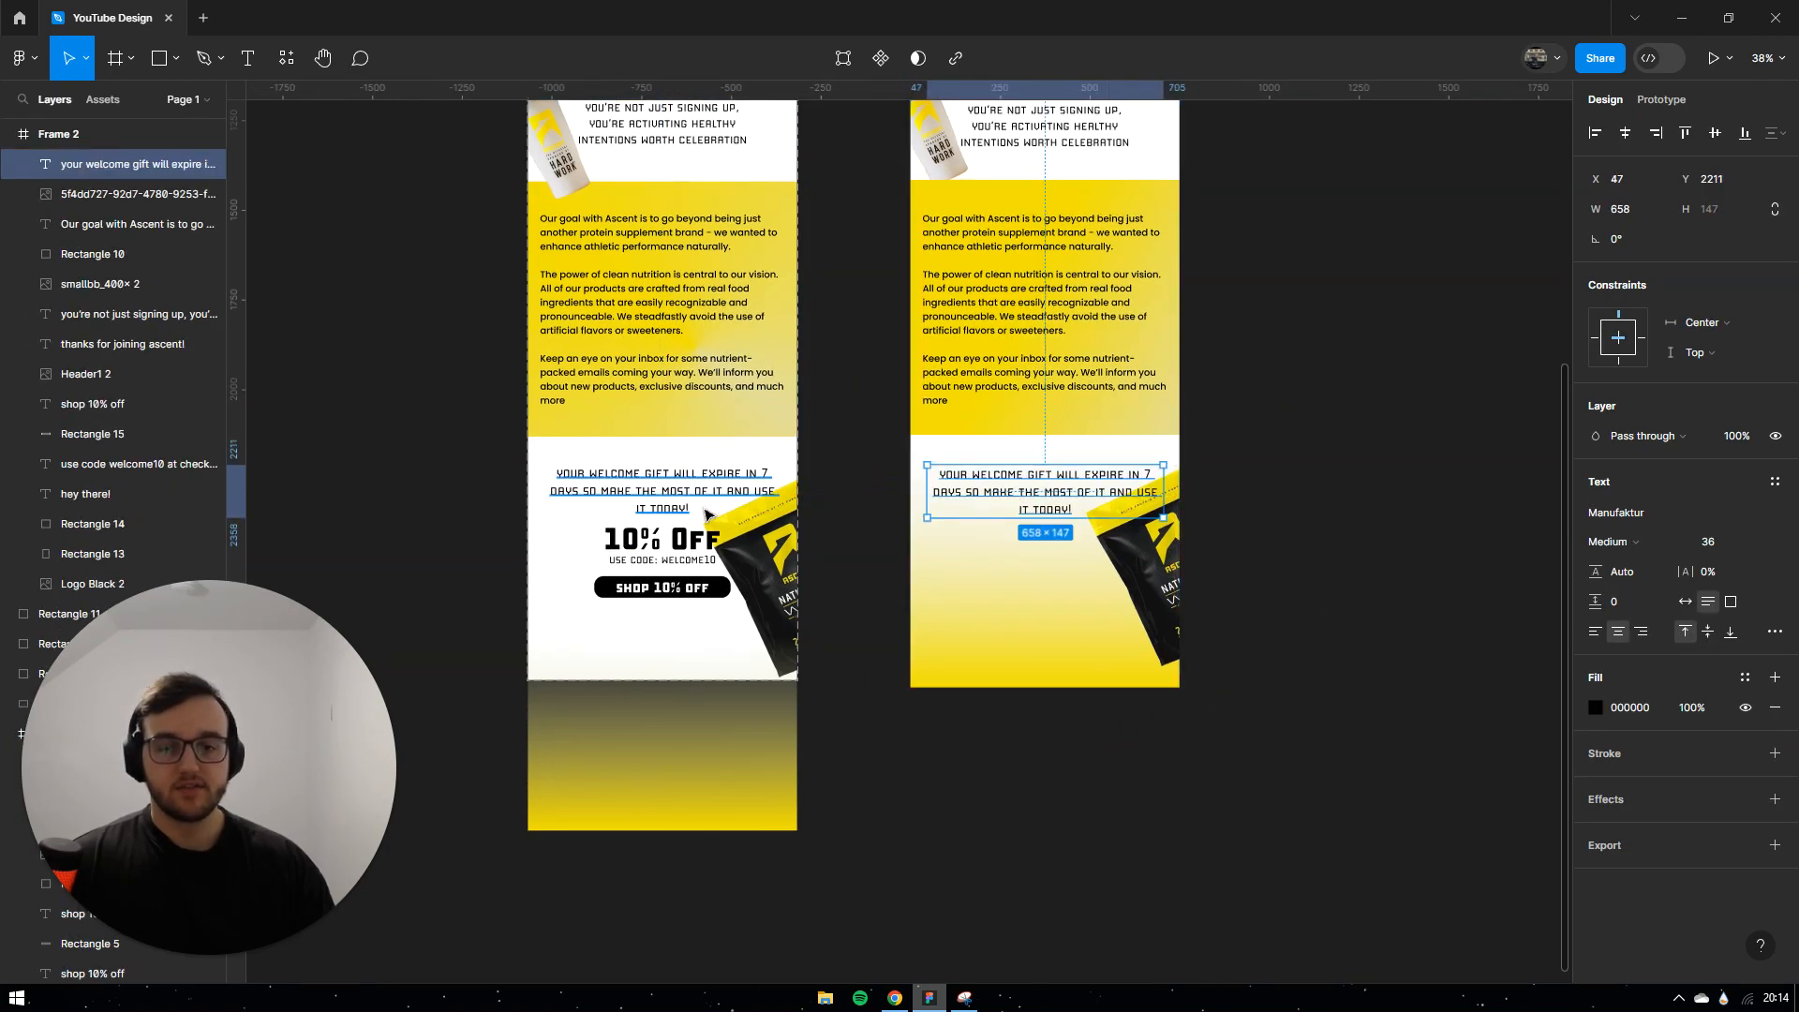
# Step: Copy the 10% OFF heading, USE CODE: WELCOME10 line and black SHOP 10% OFF button
pyautogui.click(643, 540)
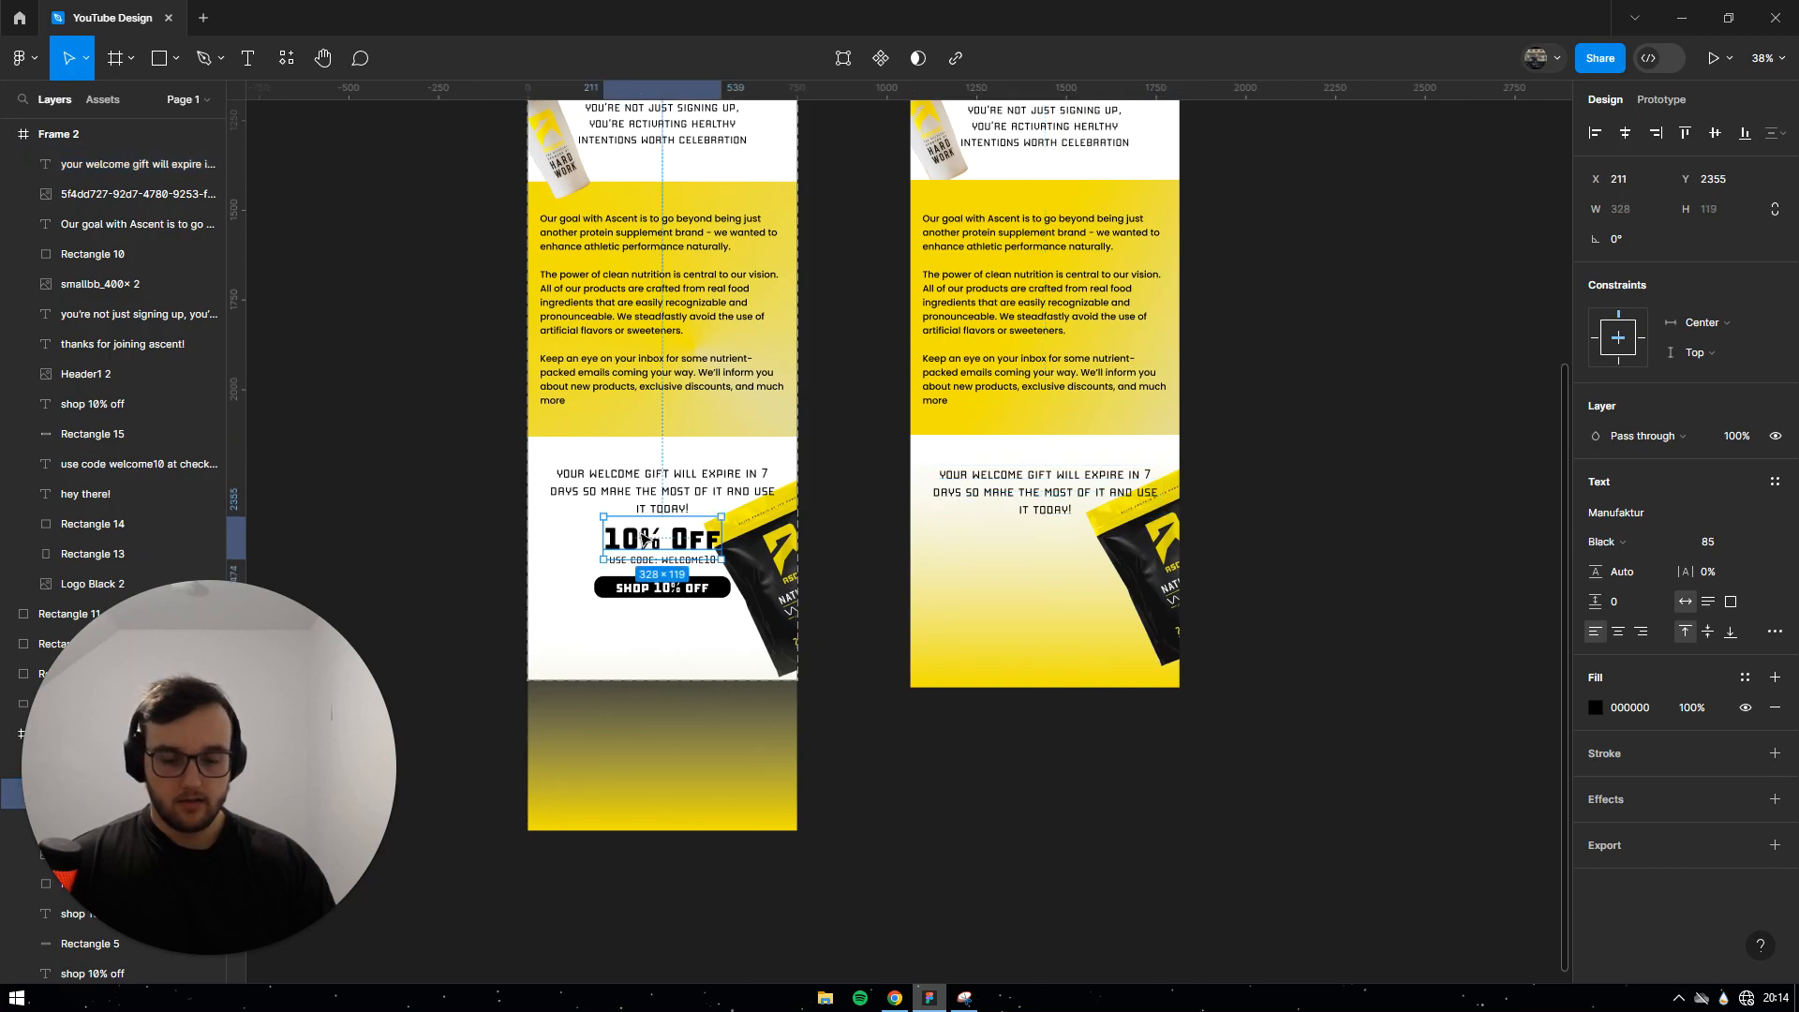
pyautogui.keyDown('shift'); pyautogui.click(626, 589); pyautogui.keyUp('shift')
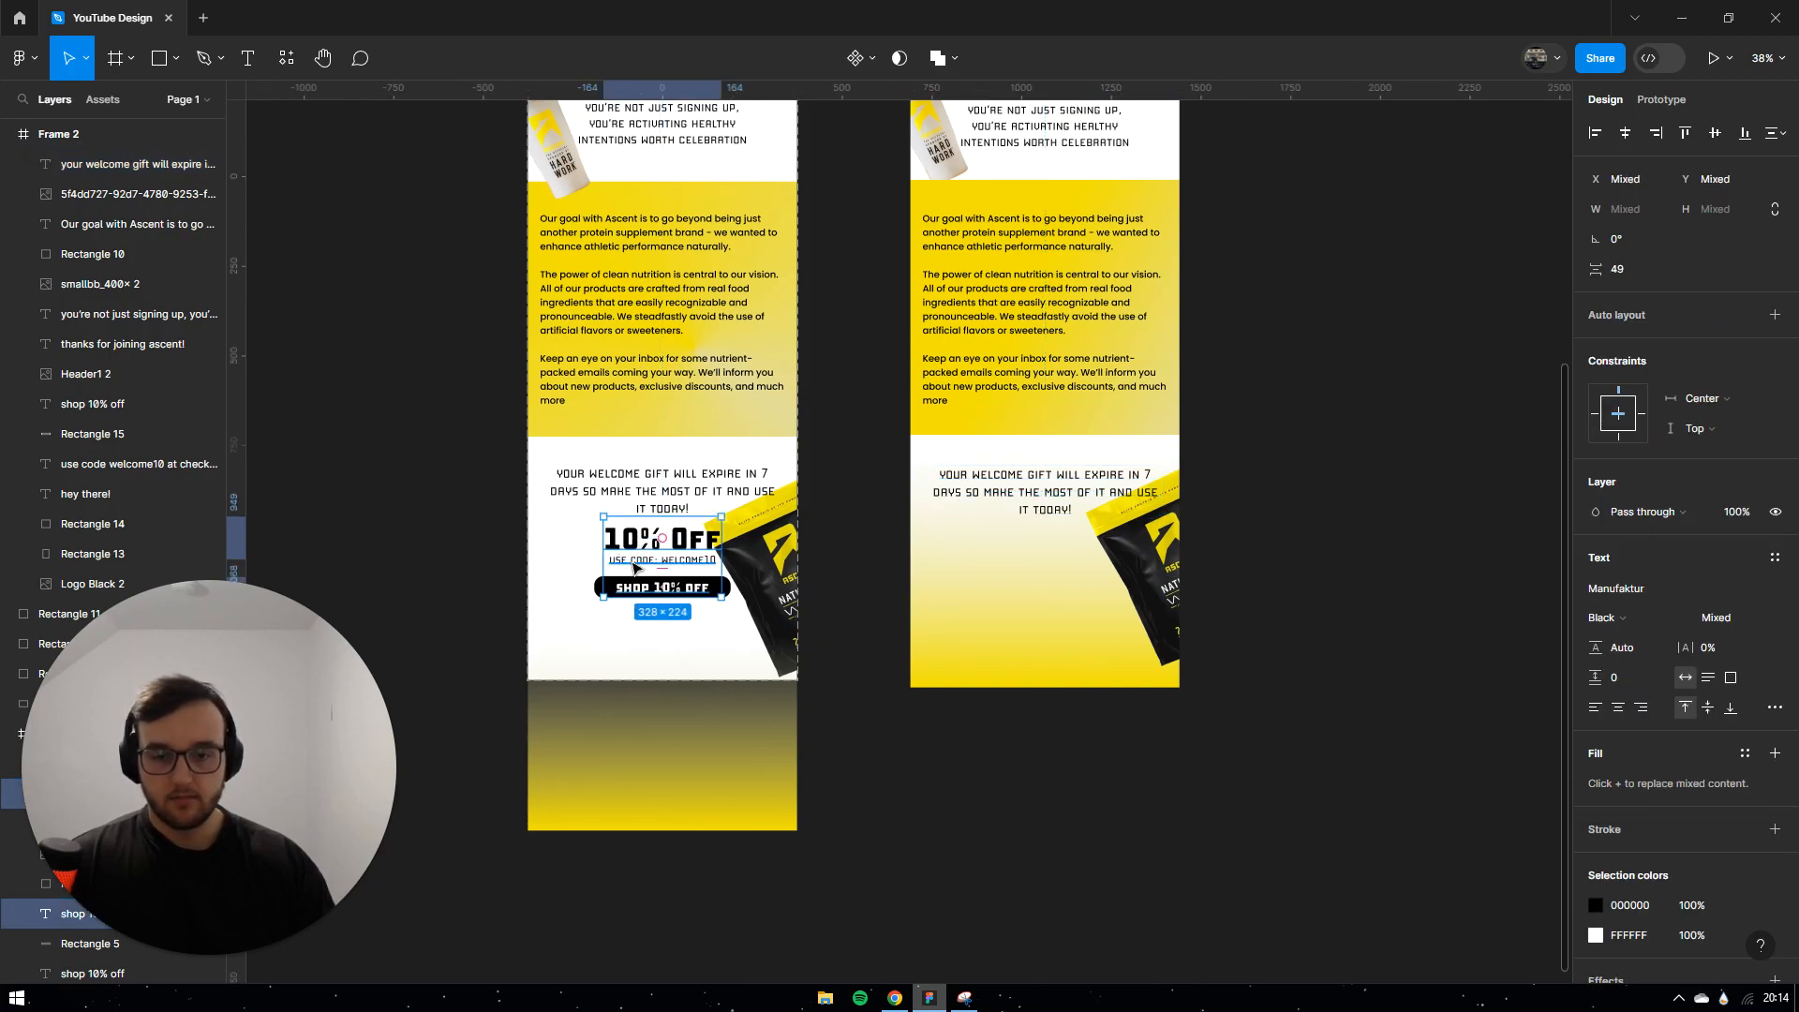
pyautogui.moveTo(649, 542); pyautogui.dragTo(1021, 549)
pyautogui.click(607, 587)
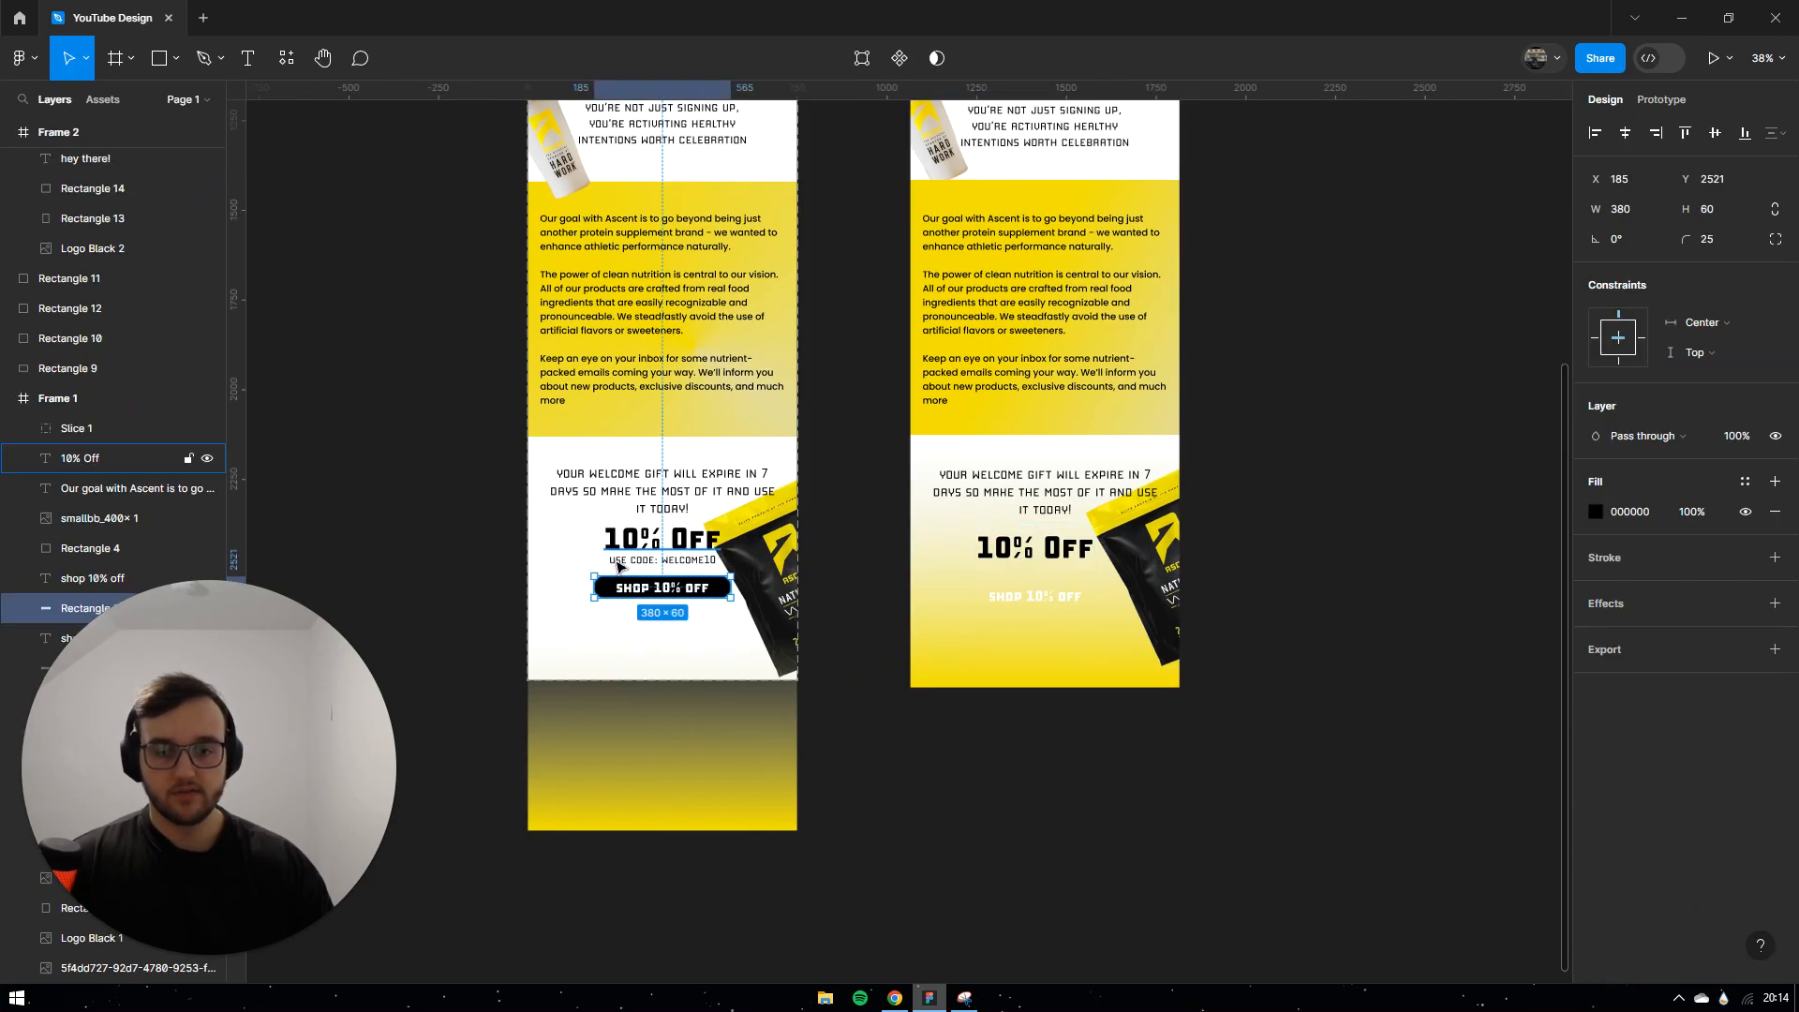
pyautogui.keyDown('shift'); pyautogui.click(628, 572); pyautogui.keyUp('shift')
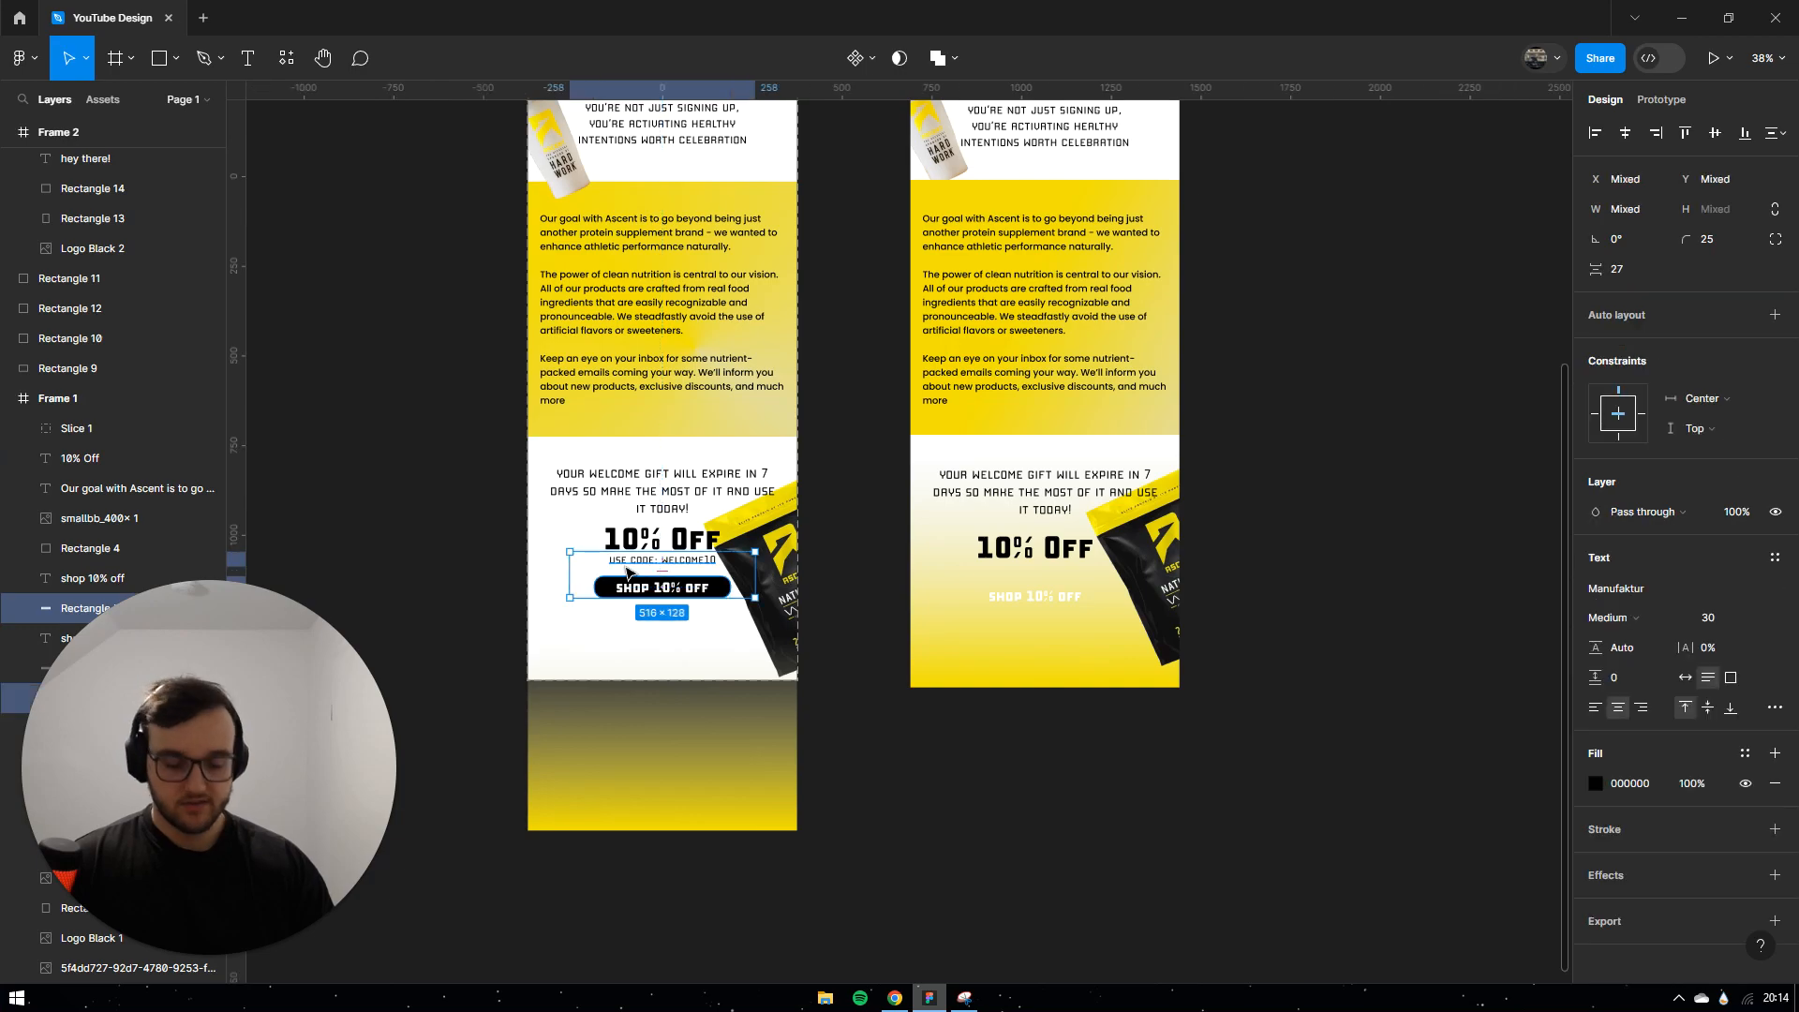
pyautogui.moveTo(628, 572); pyautogui.dragTo(1009, 581)
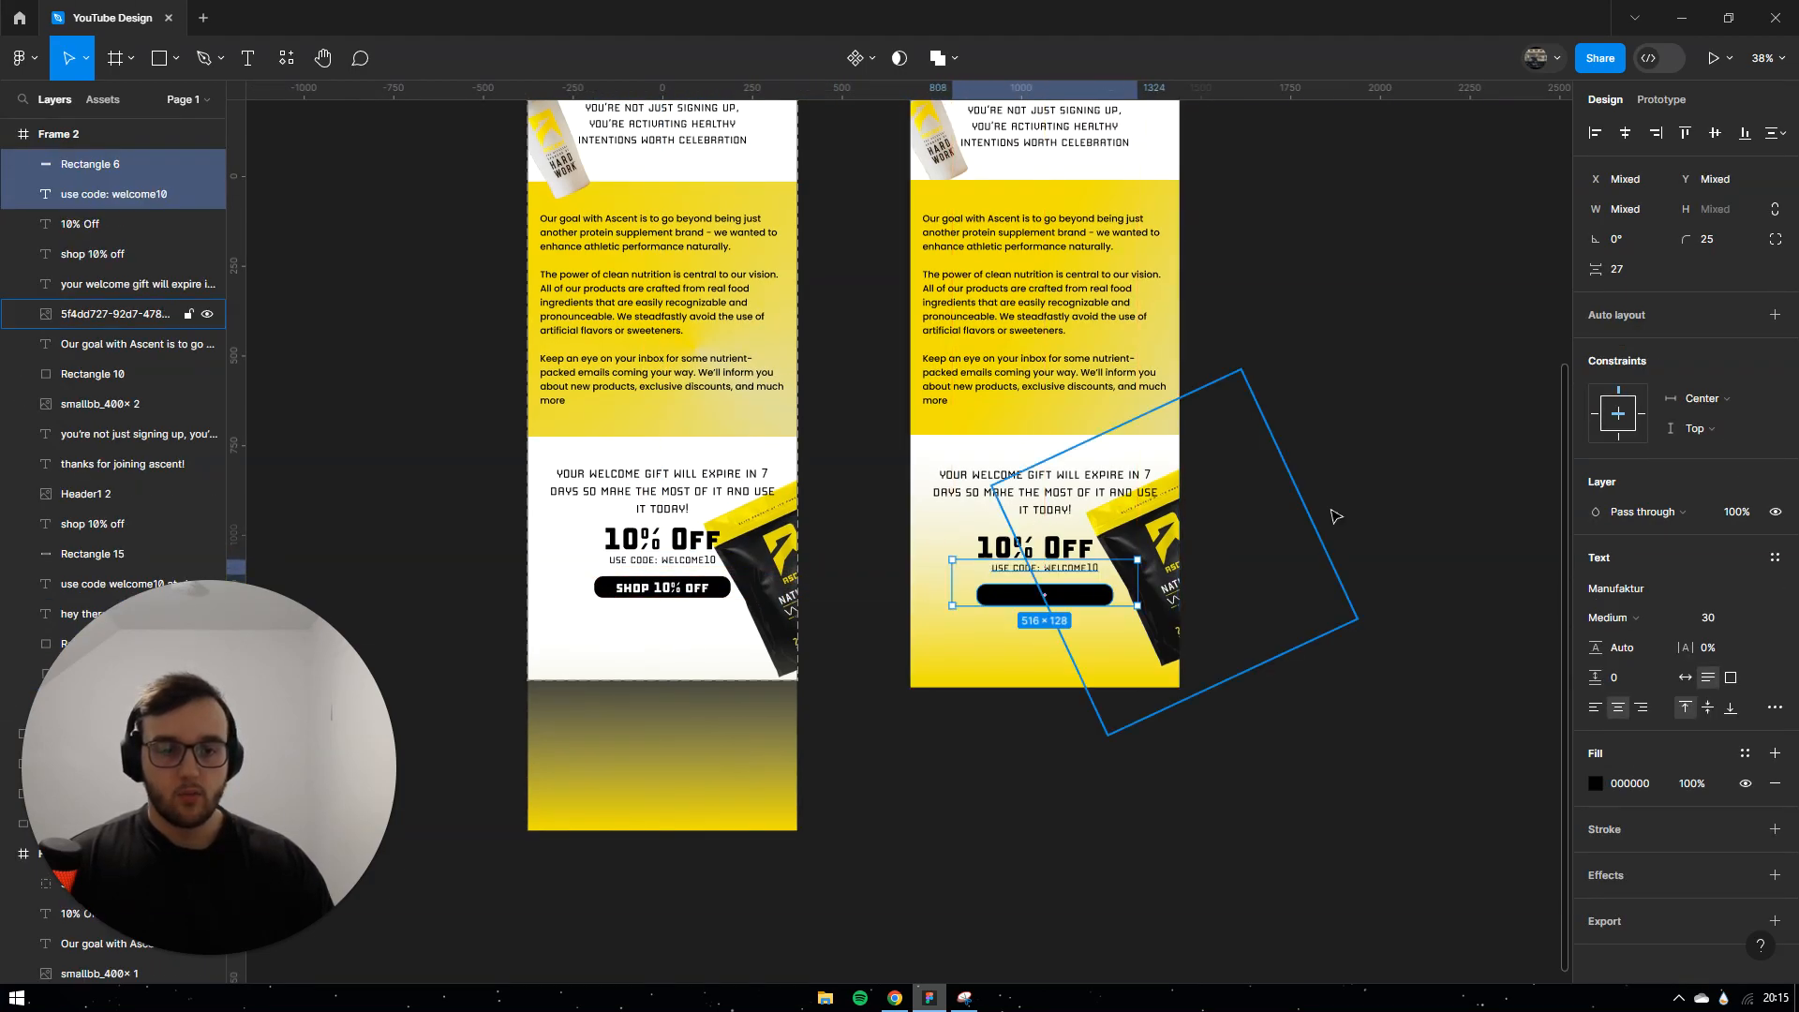
pyautogui.click(1478, 456)
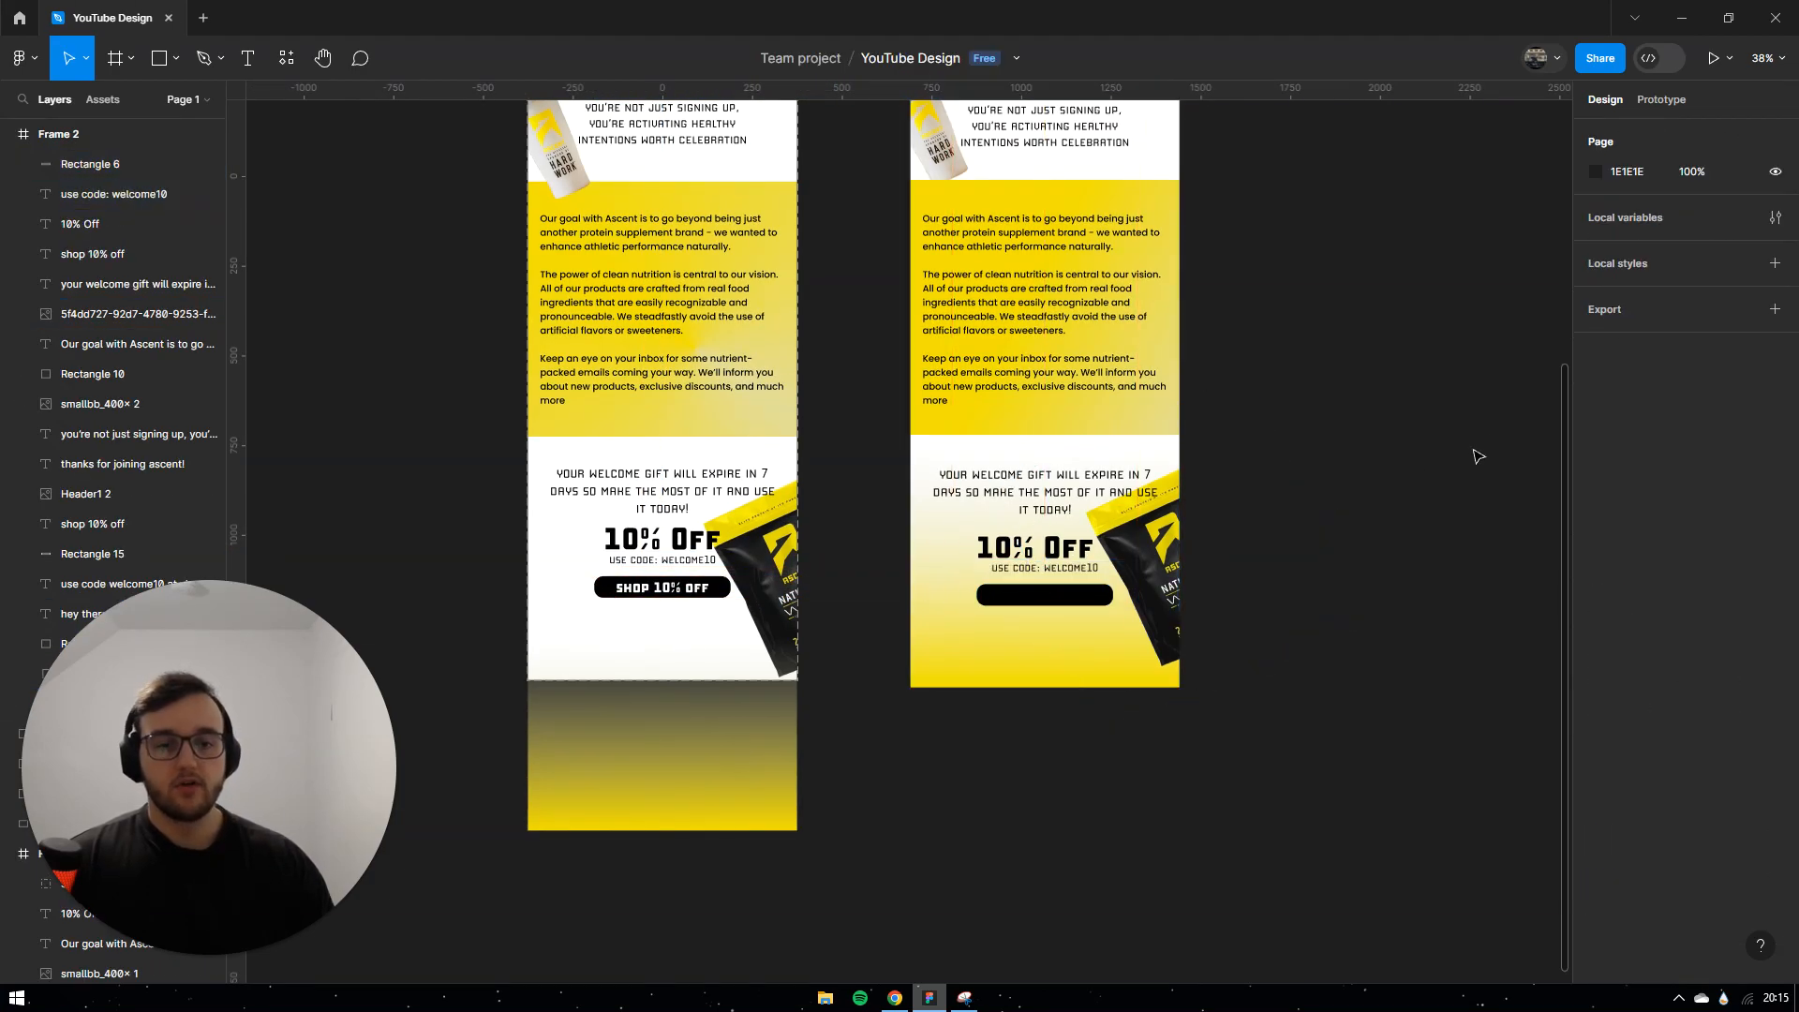
# Step: Move the black button shape below the SHOP 10% OFF label in the layer order
pyautogui.click(1031, 601)
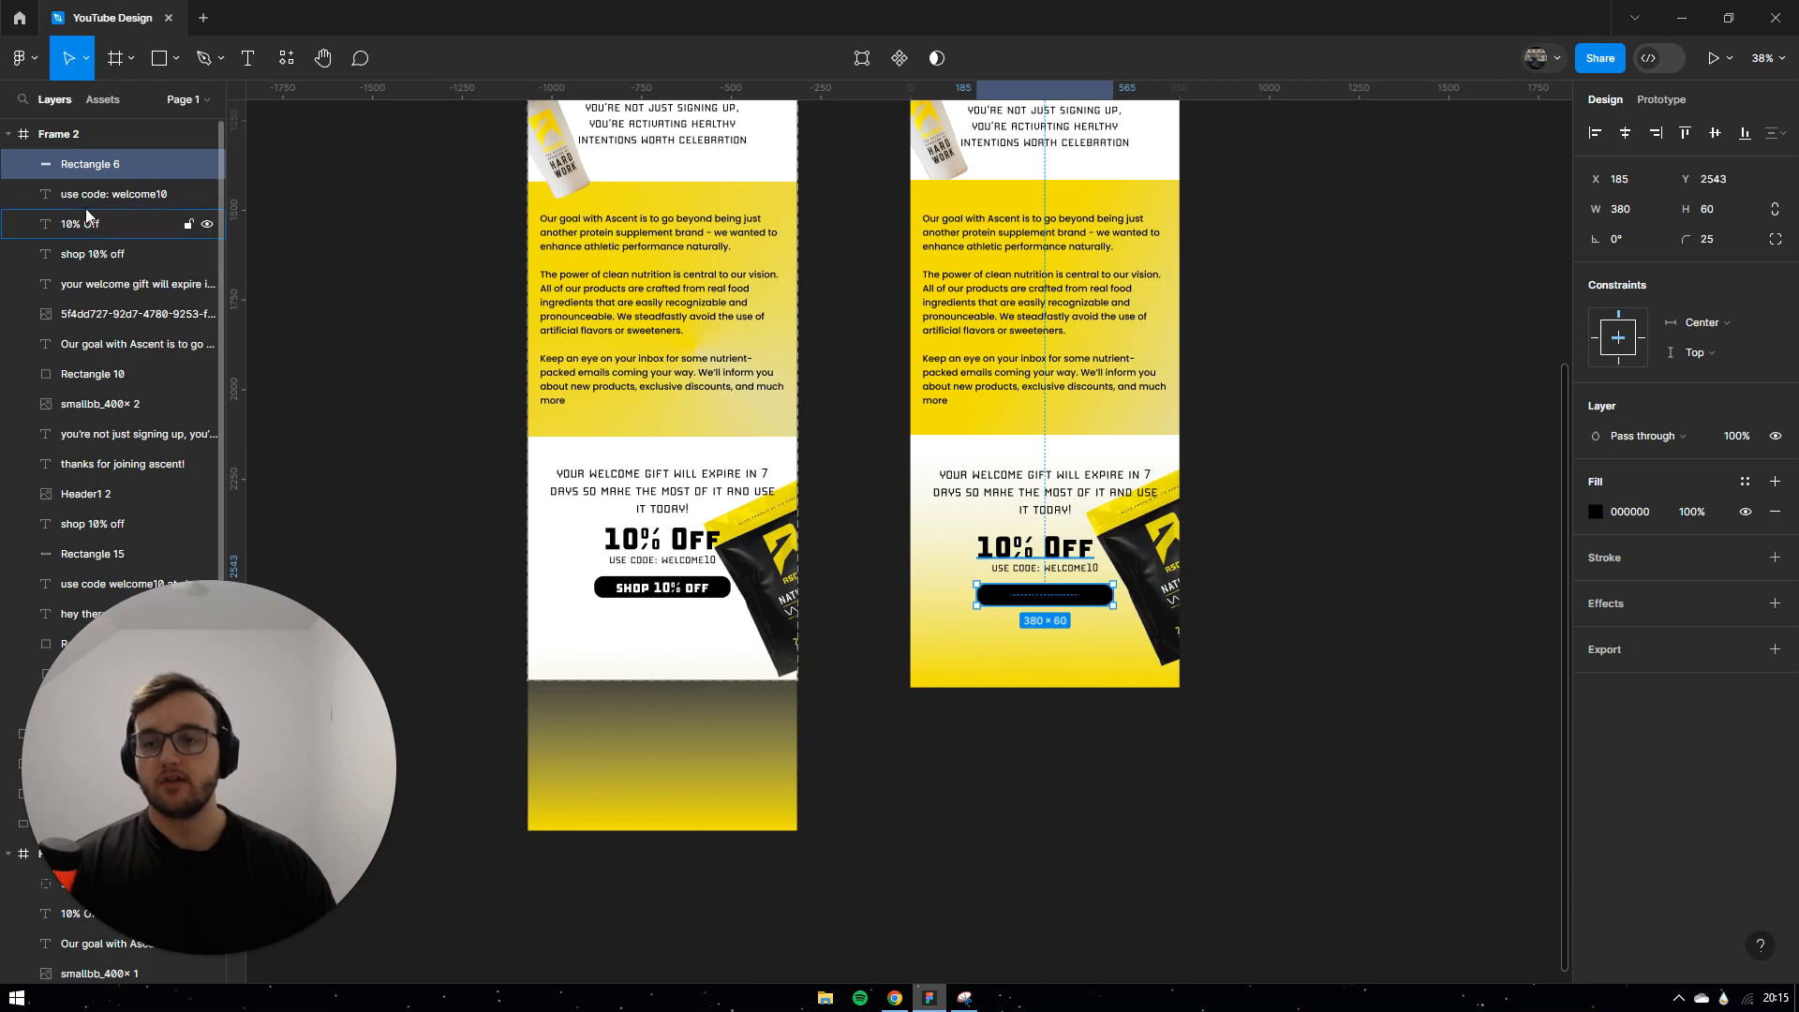
pyautogui.moveTo(126, 168); pyautogui.dragTo(118, 250)
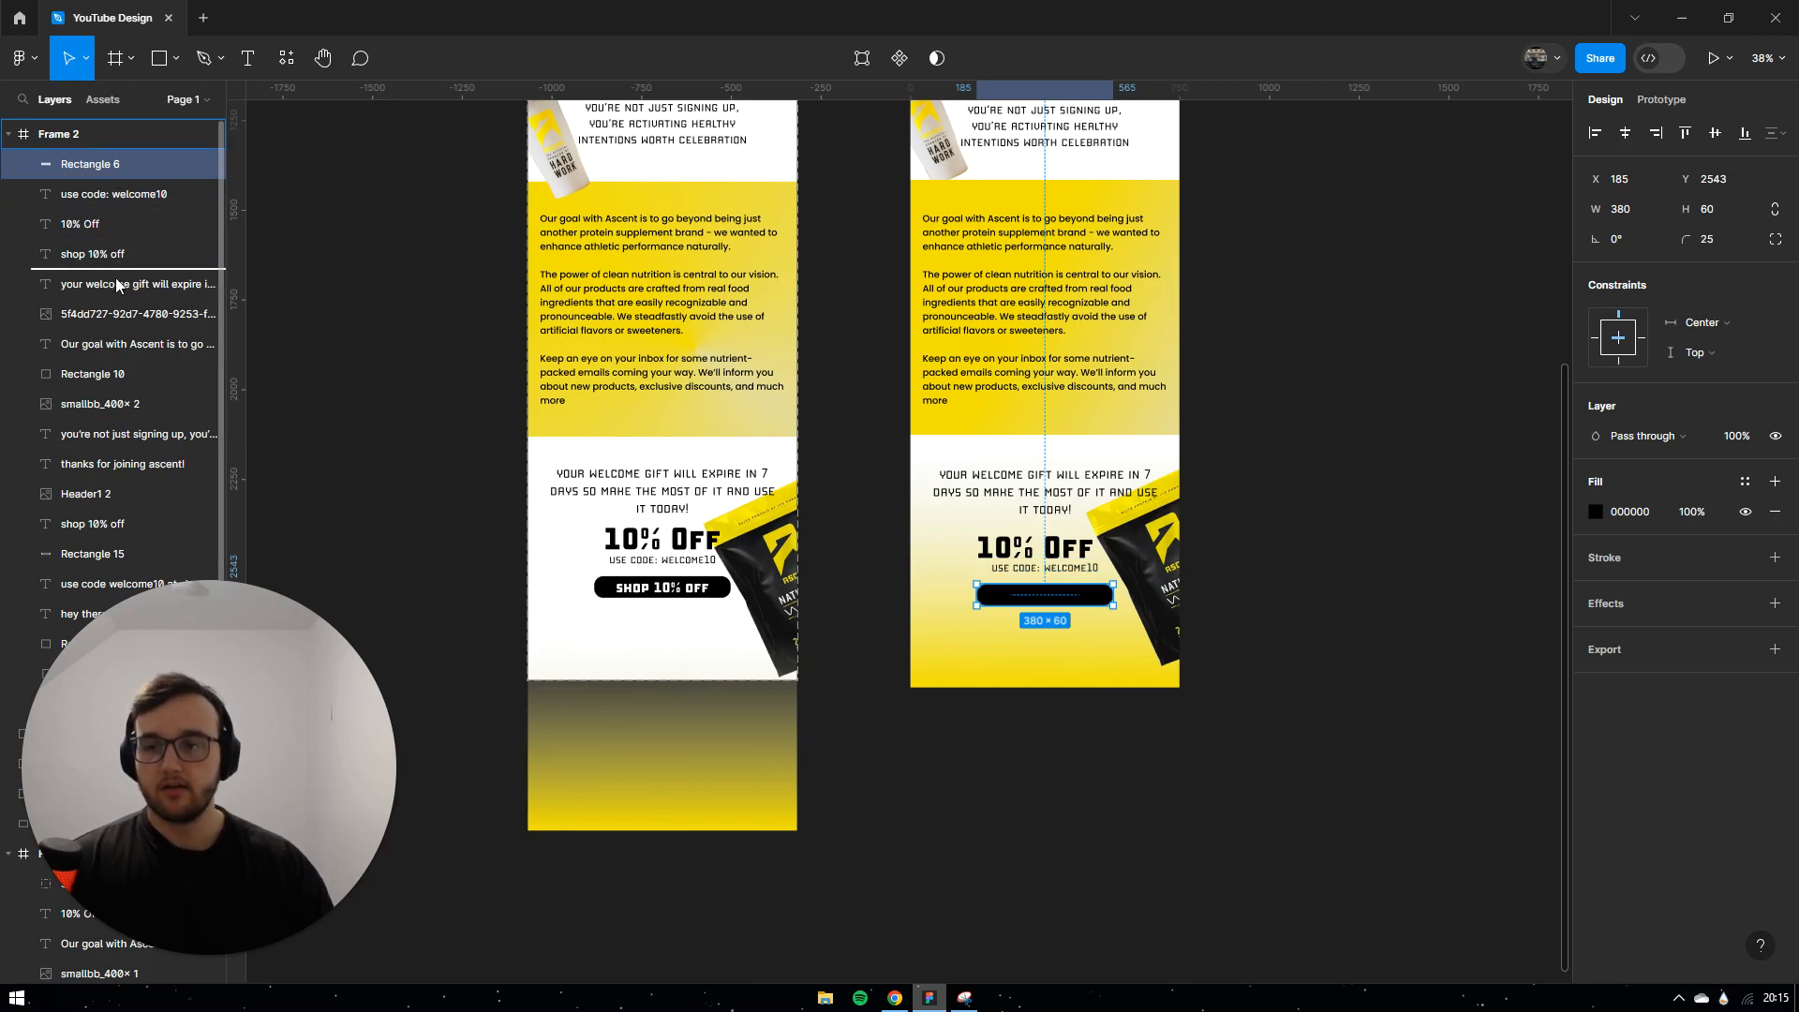
pyautogui.moveTo(123, 269); pyautogui.dragTo(123, 267)
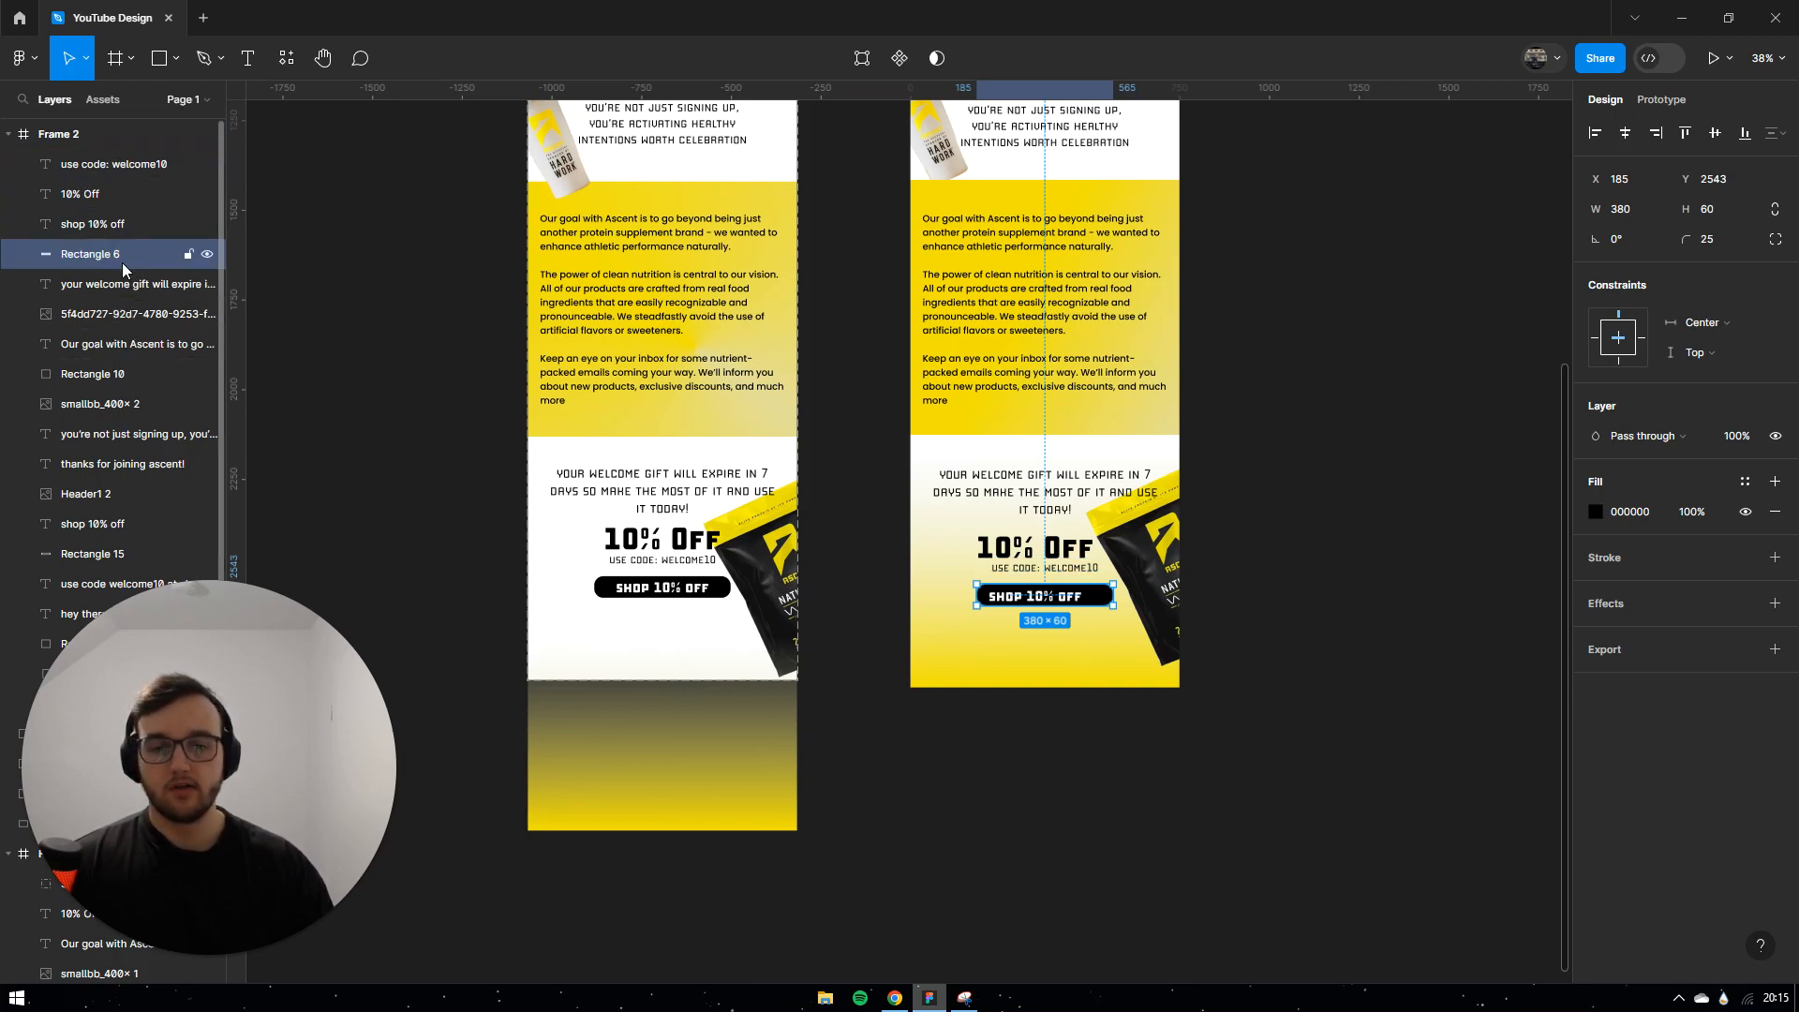
pyautogui.click(1316, 438)
# Step: Horizontally centre the SHOP 10% OFF text and 10% Off heading, undoing a whole-frame centring
pyautogui.click(1046, 600)
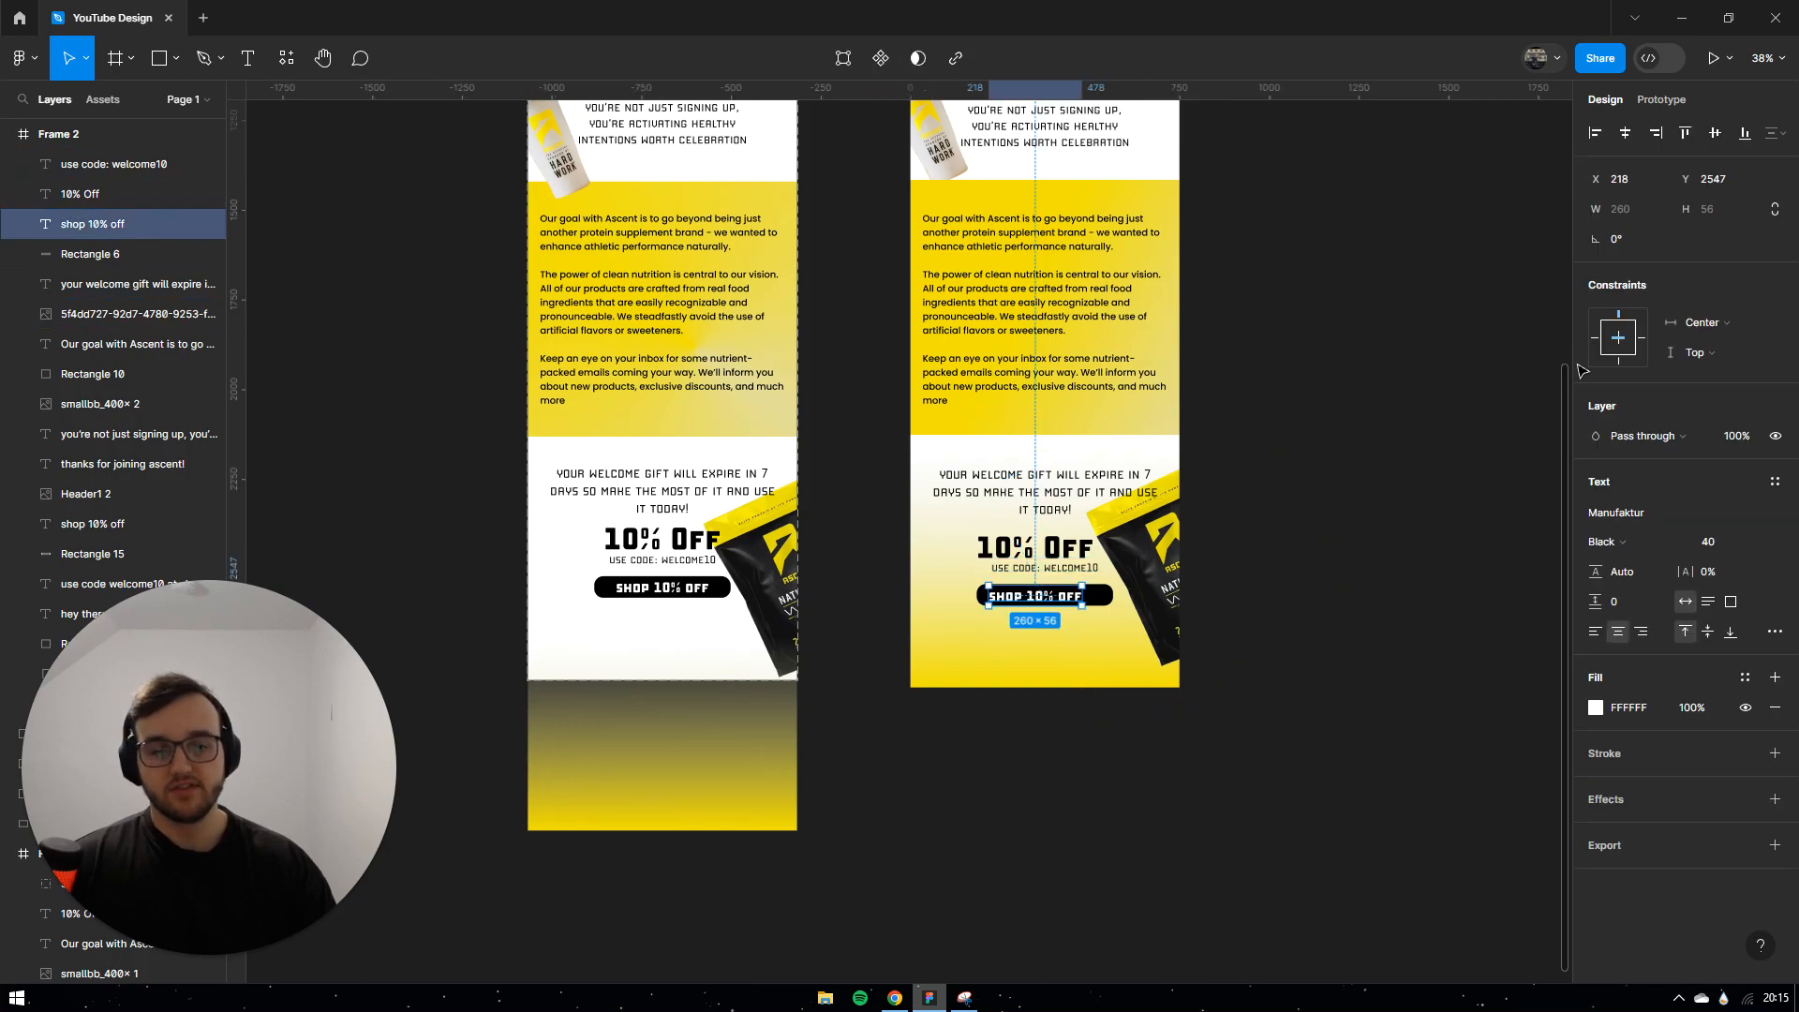
pyautogui.click(1624, 137)
pyautogui.click(1050, 551)
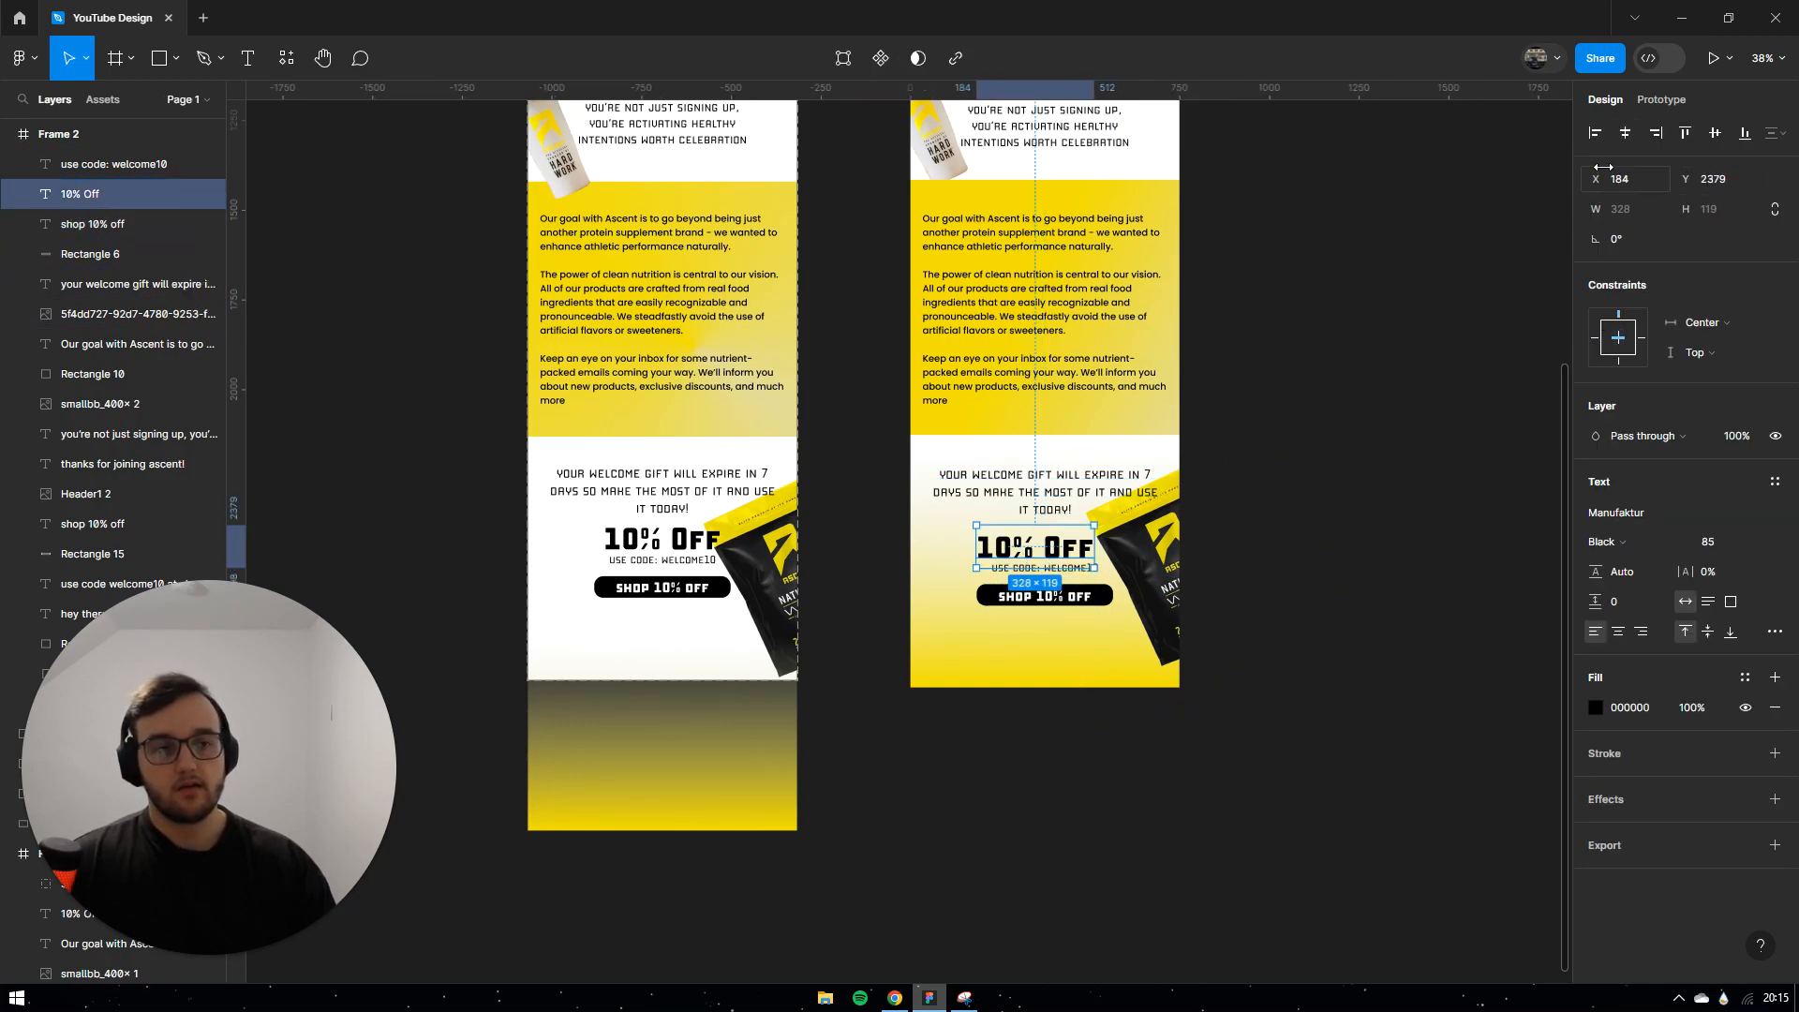
pyautogui.click(1627, 136)
pyautogui.click(1379, 392)
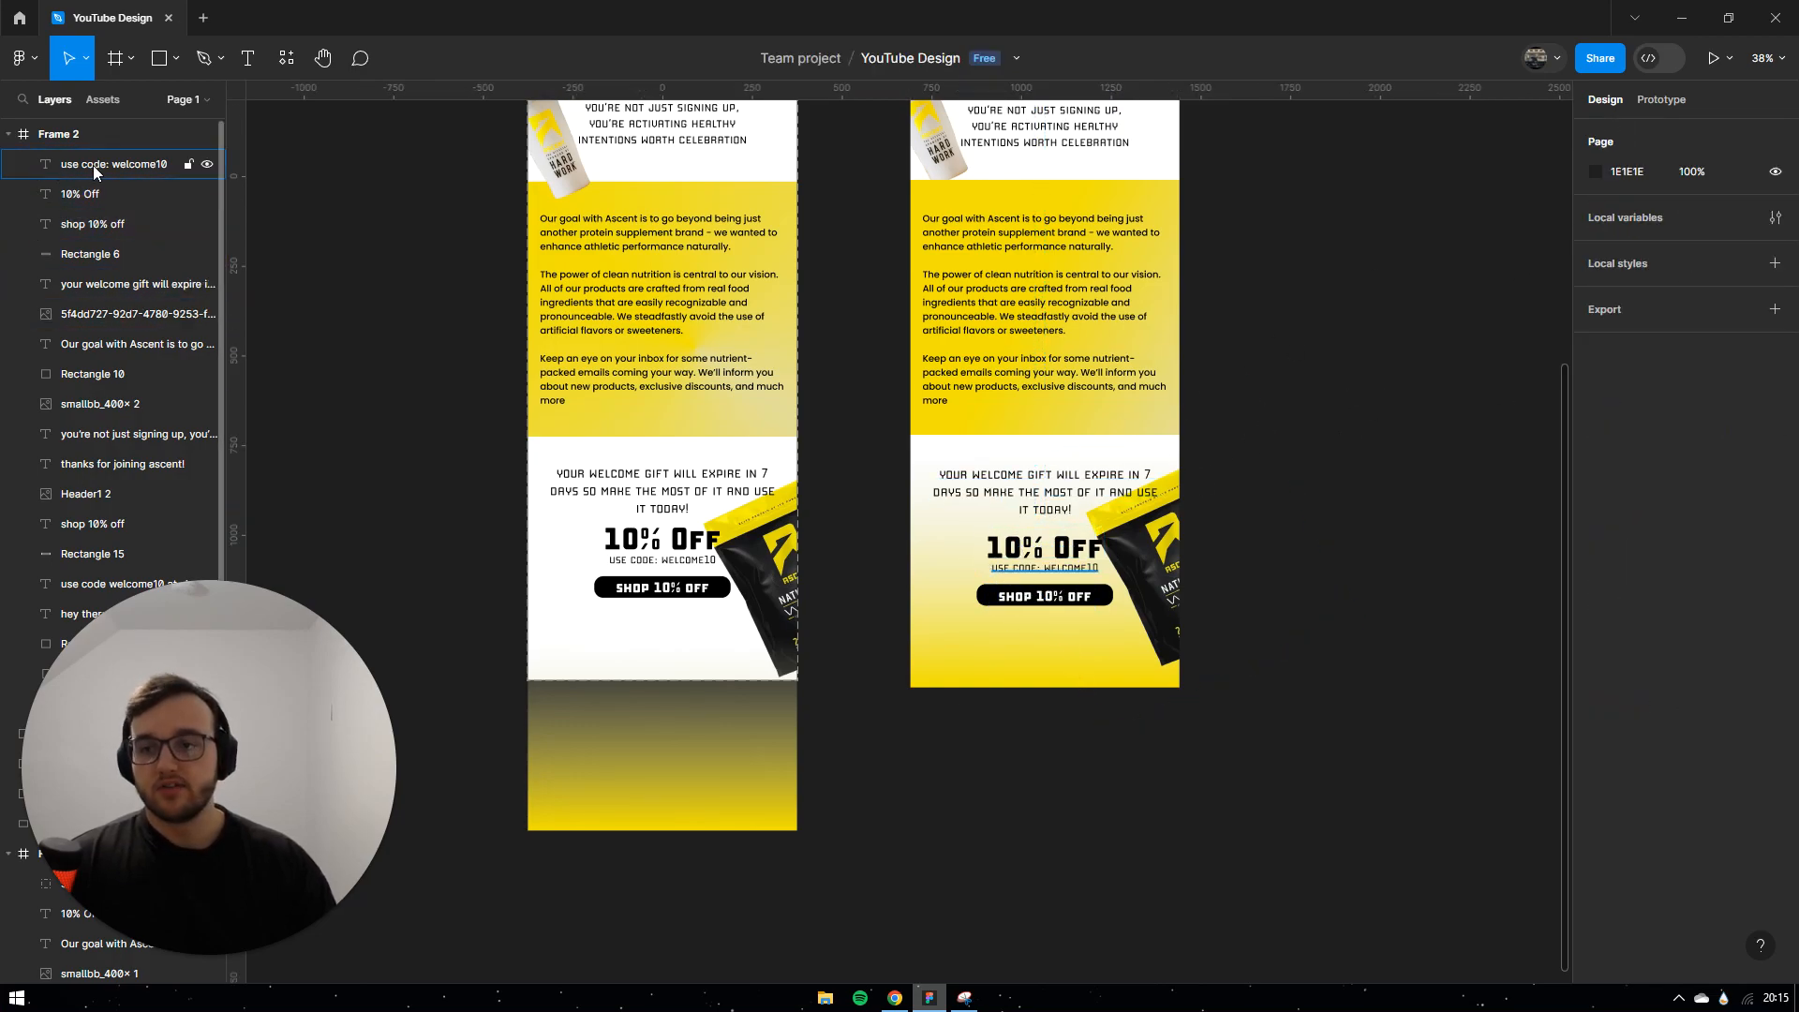
pyautogui.click(95, 146)
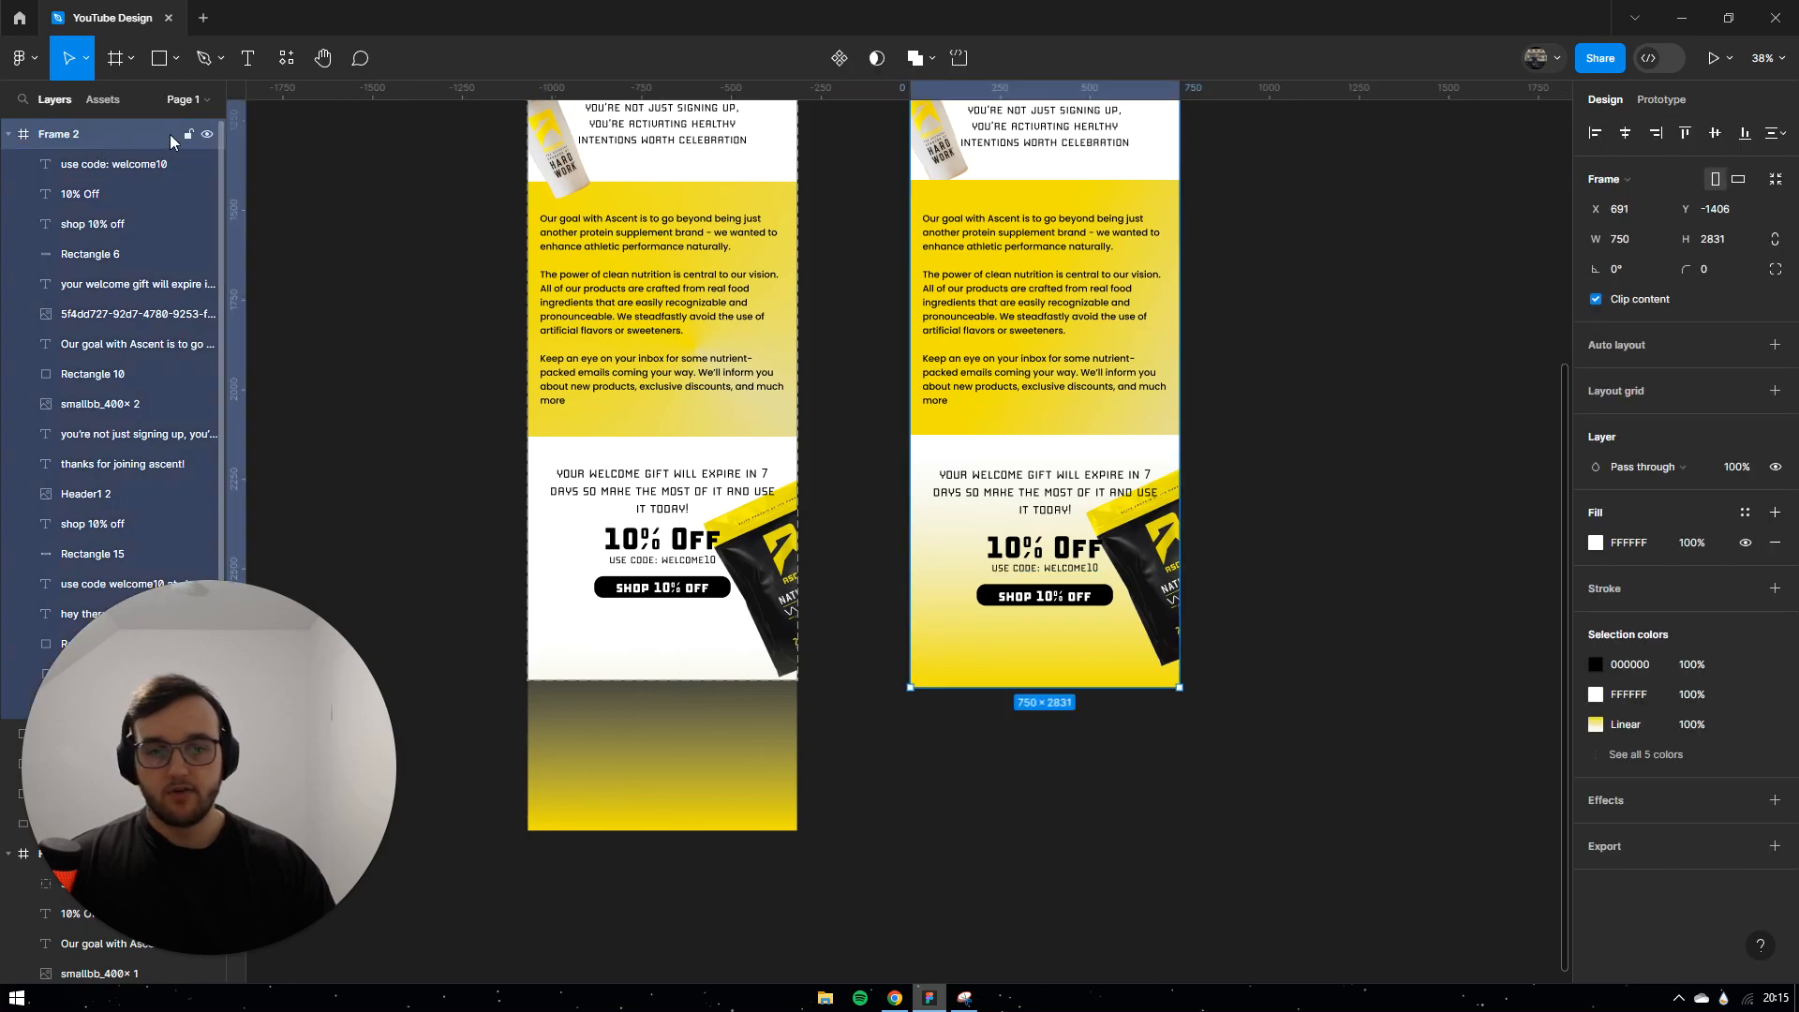
pyautogui.click(1629, 136)
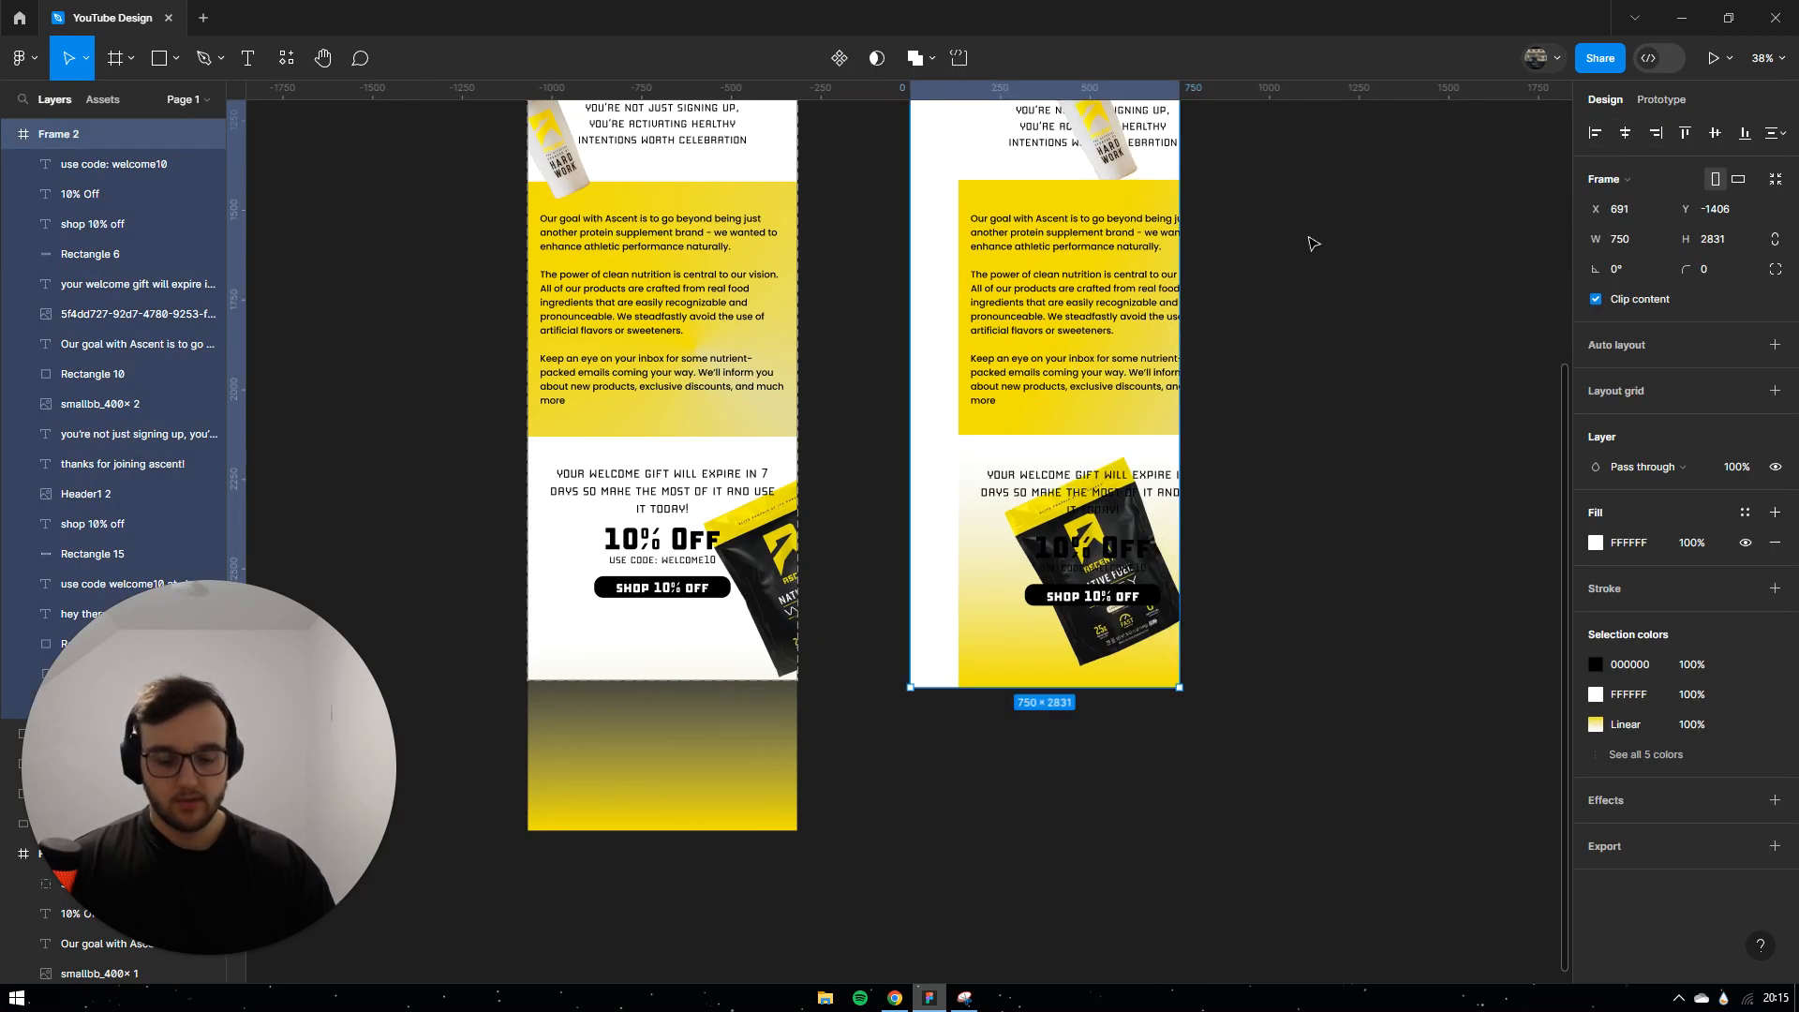
pyautogui.hotkey('ctrl', 'z')
# Step: Select the footer text, code line, button and body copy layers together, leaving out the product image
pyautogui.click(1045, 596)
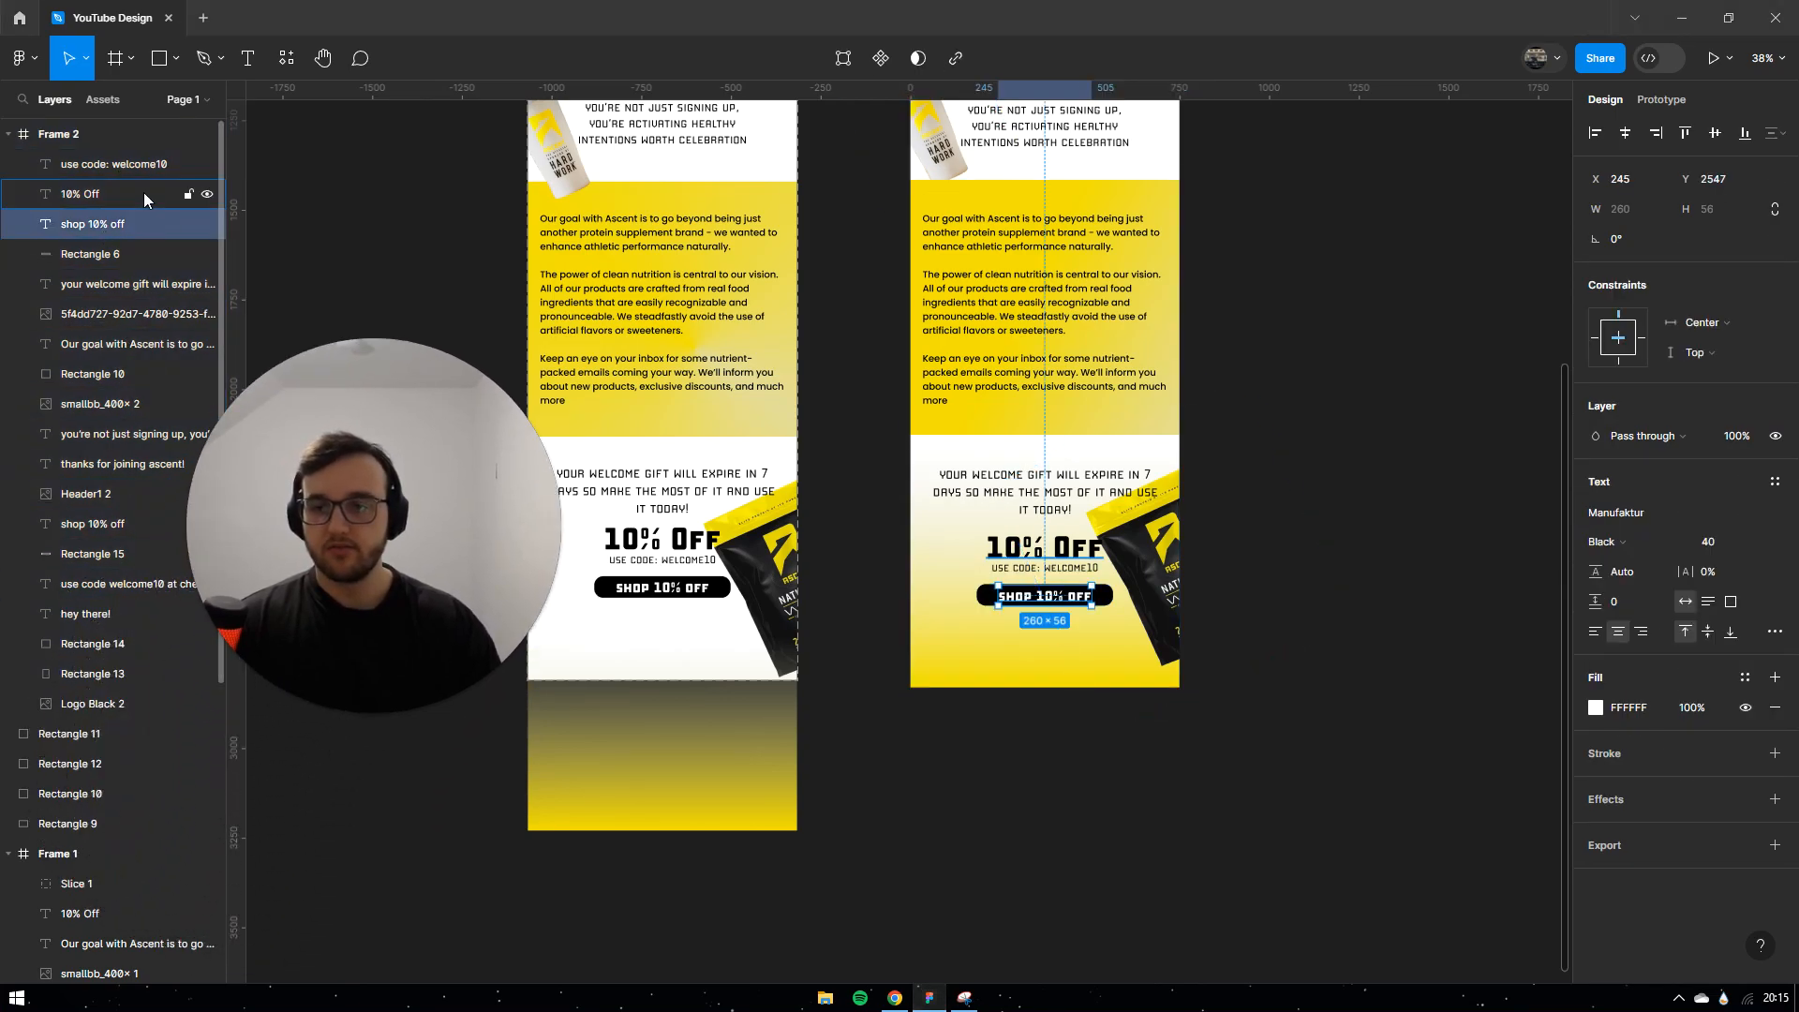
pyautogui.click(105, 170)
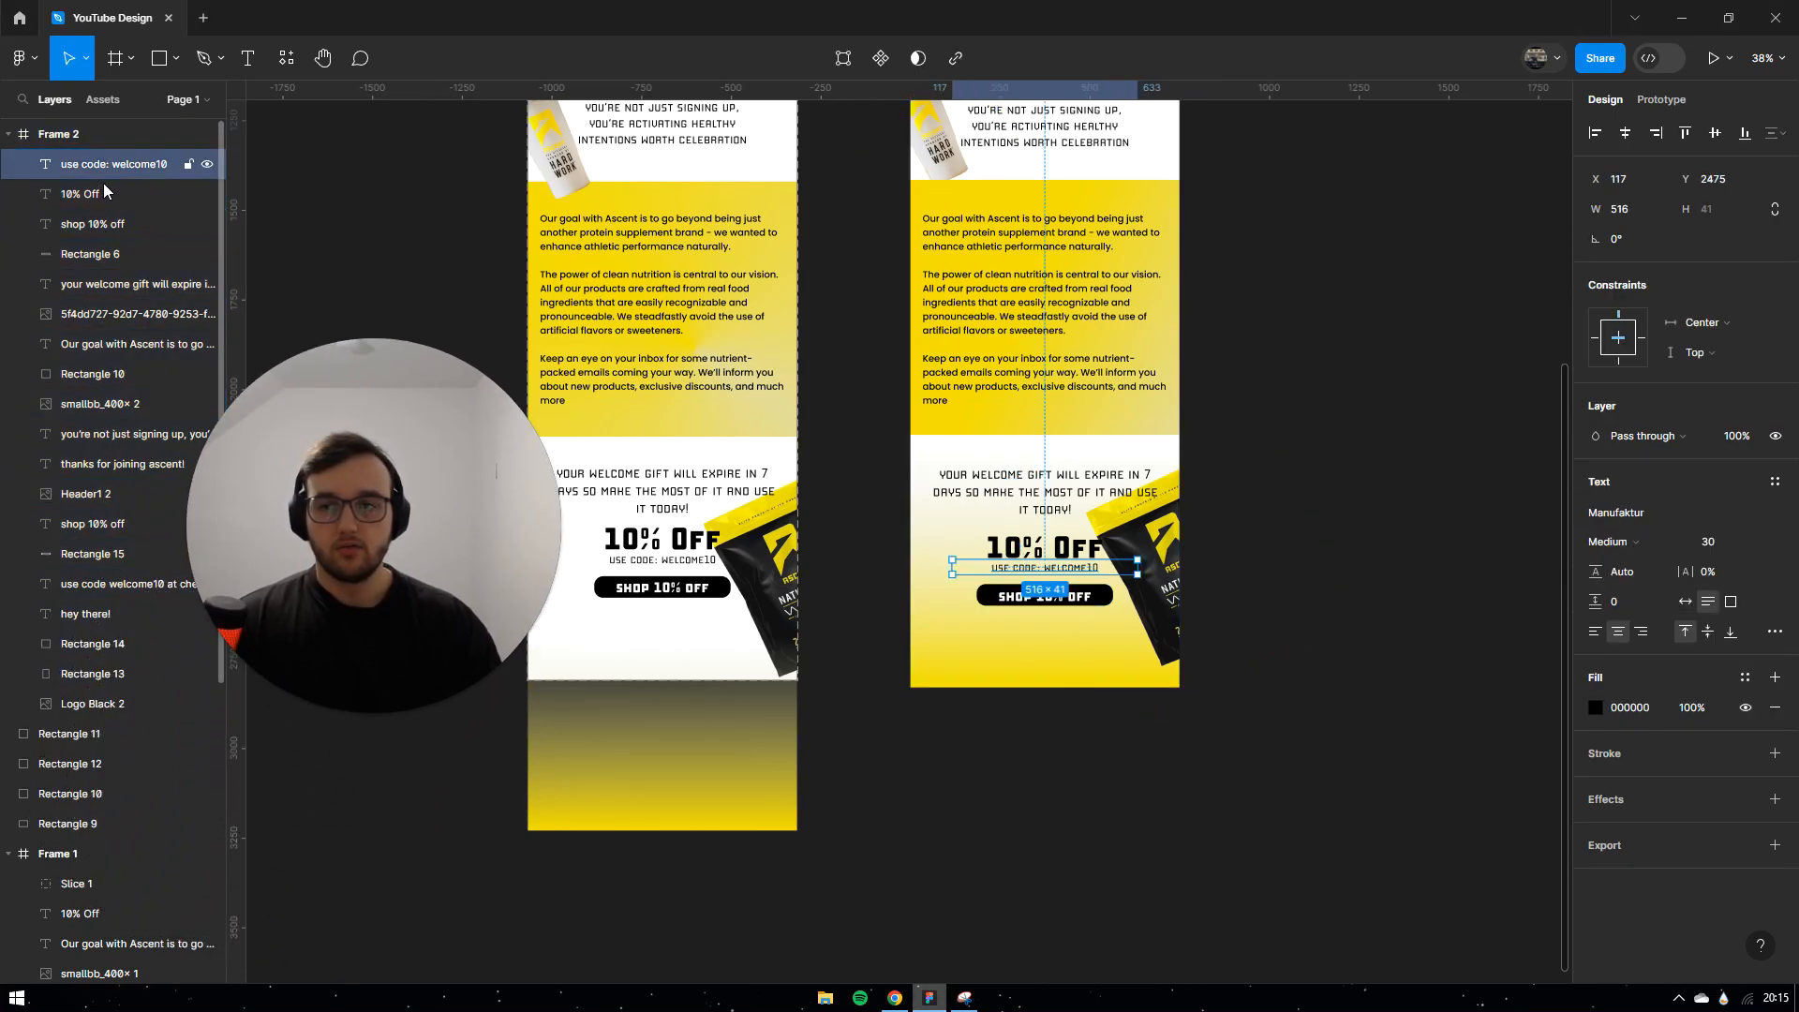
pyautogui.keyDown('shift'); pyautogui.click(99, 193); pyautogui.keyUp('shift')
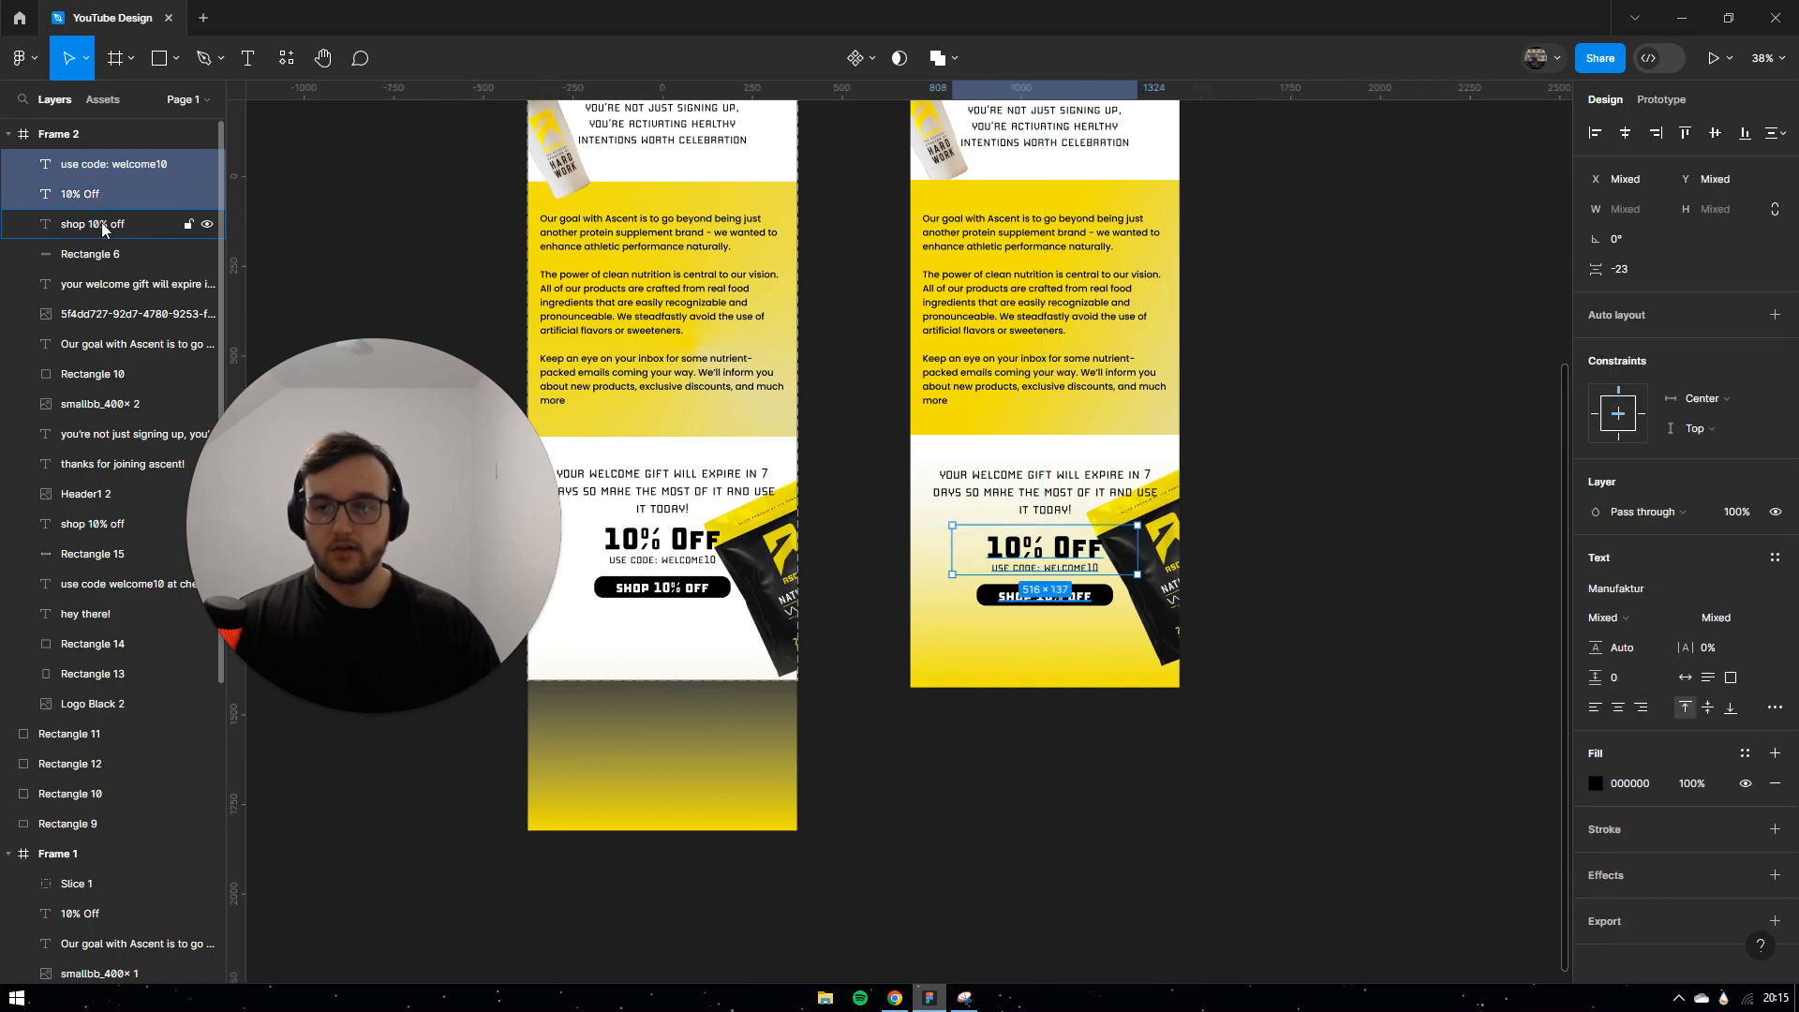
pyautogui.keyDown('shift'); pyautogui.click(101, 224); pyautogui.keyUp('shift')
pyautogui.keyDown('shift'); pyautogui.click(105, 254); pyautogui.keyUp('shift')
pyautogui.keyDown('shift'); pyautogui.click(119, 284); pyautogui.keyUp('shift')
pyautogui.keyDown('shift'); pyautogui.click(119, 314); pyautogui.keyUp('shift')
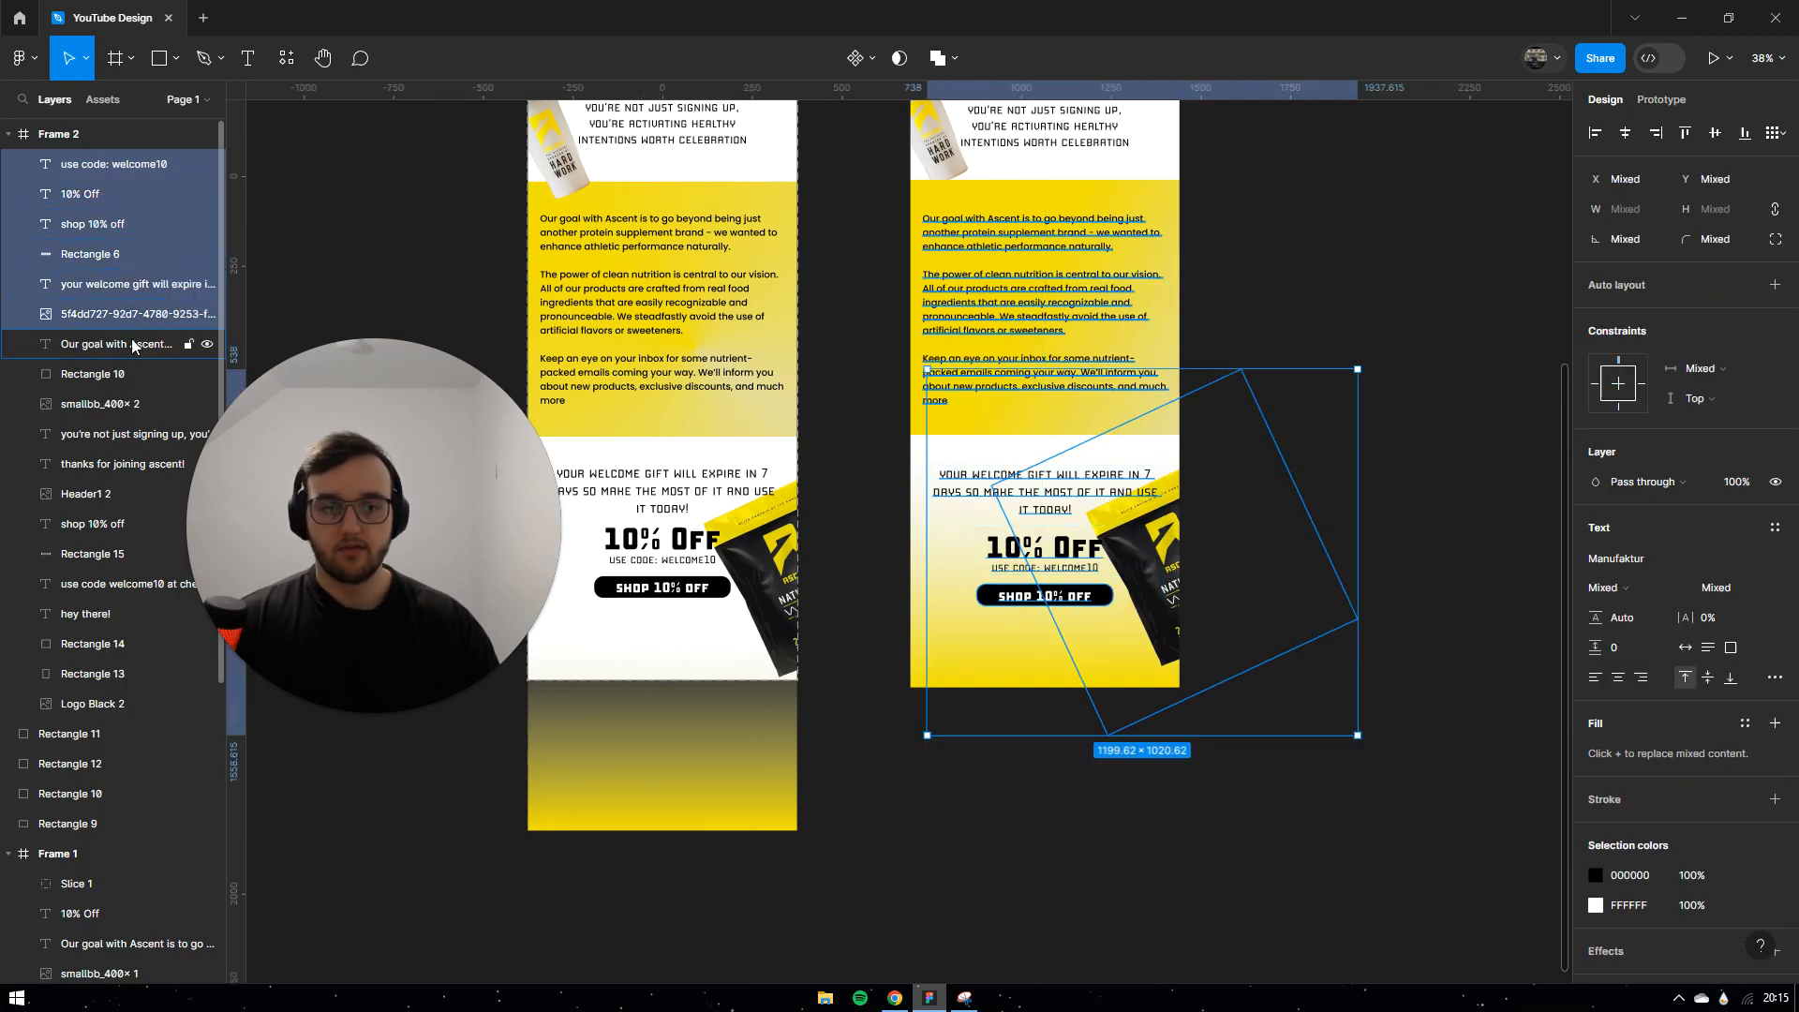
pyautogui.keyDown('shift'); pyautogui.click(126, 344); pyautogui.keyUp('shift')
pyautogui.keyDown('shift'); pyautogui.click(117, 317); pyautogui.keyUp('shift')
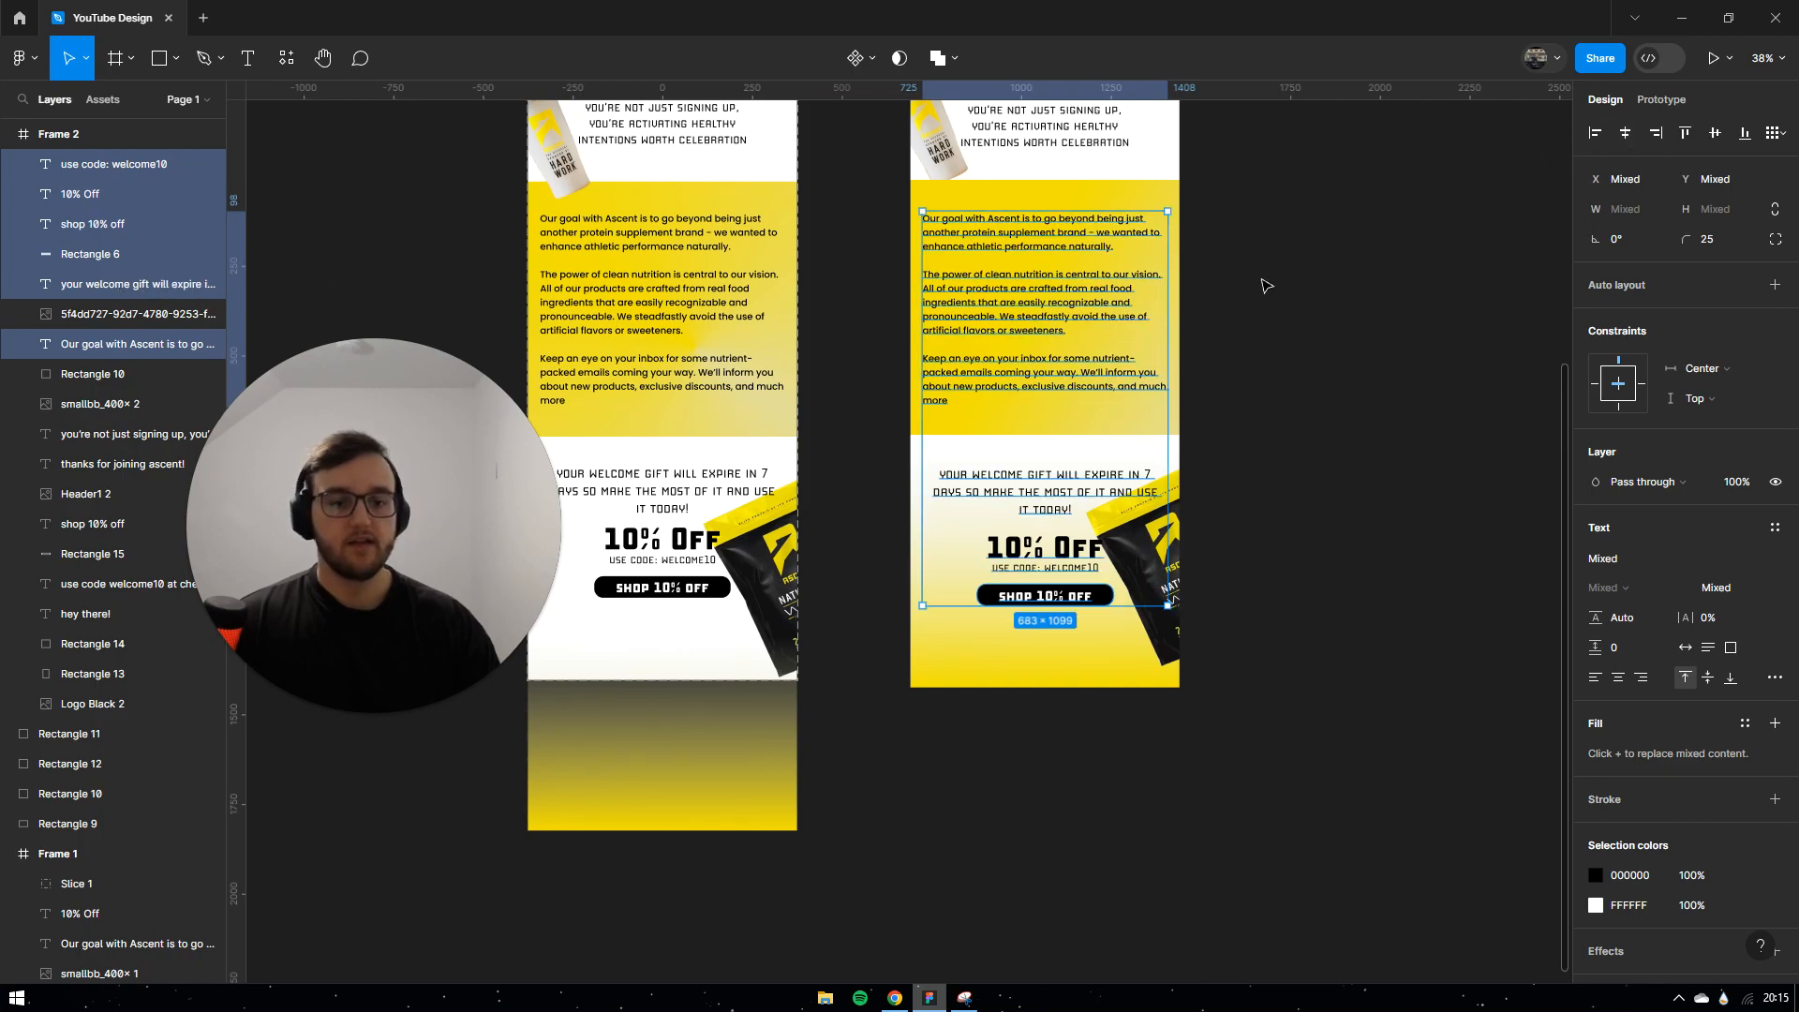
pyautogui.click(1349, 276)
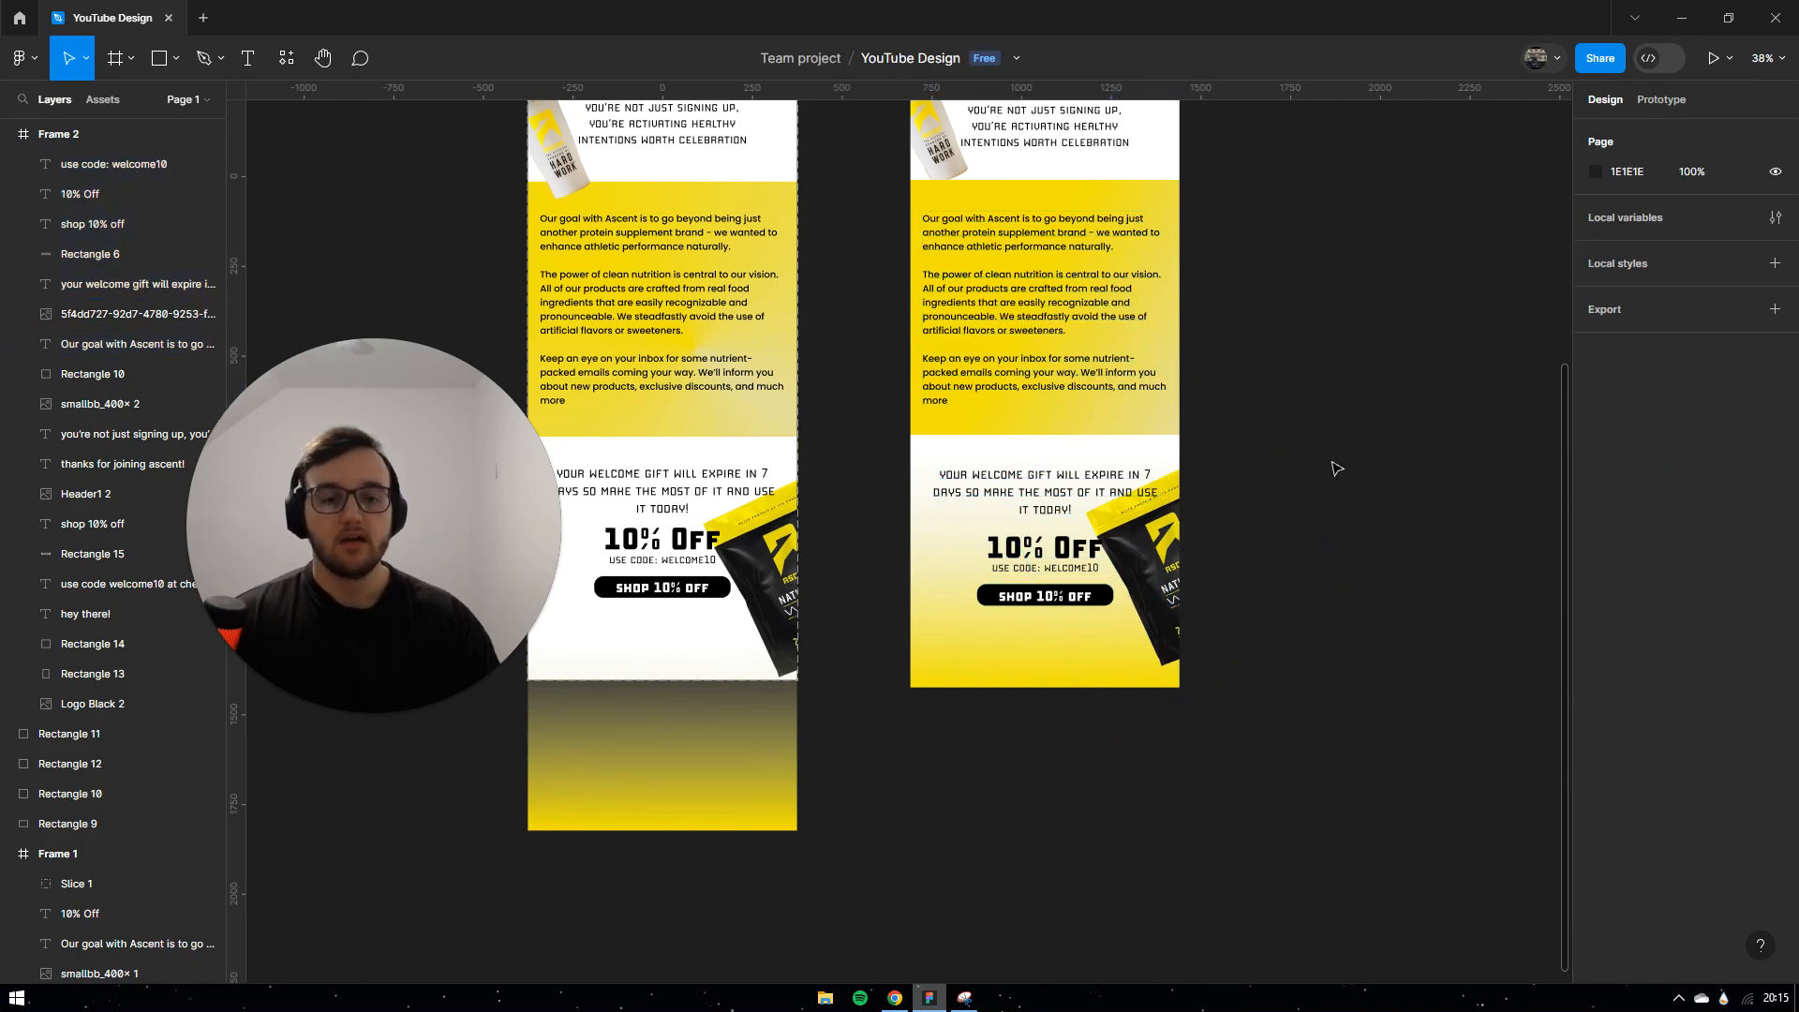
# Step: Move Rectangle 9 into the first email frame
pyautogui.keyDown('ctrl'); pyautogui.scroll(-2, 1333, 462); pyautogui.keyUp('ctrl')
pyautogui.moveTo(759, 727); pyautogui.dragTo(755, 630)
pyautogui.click(1532, 349)
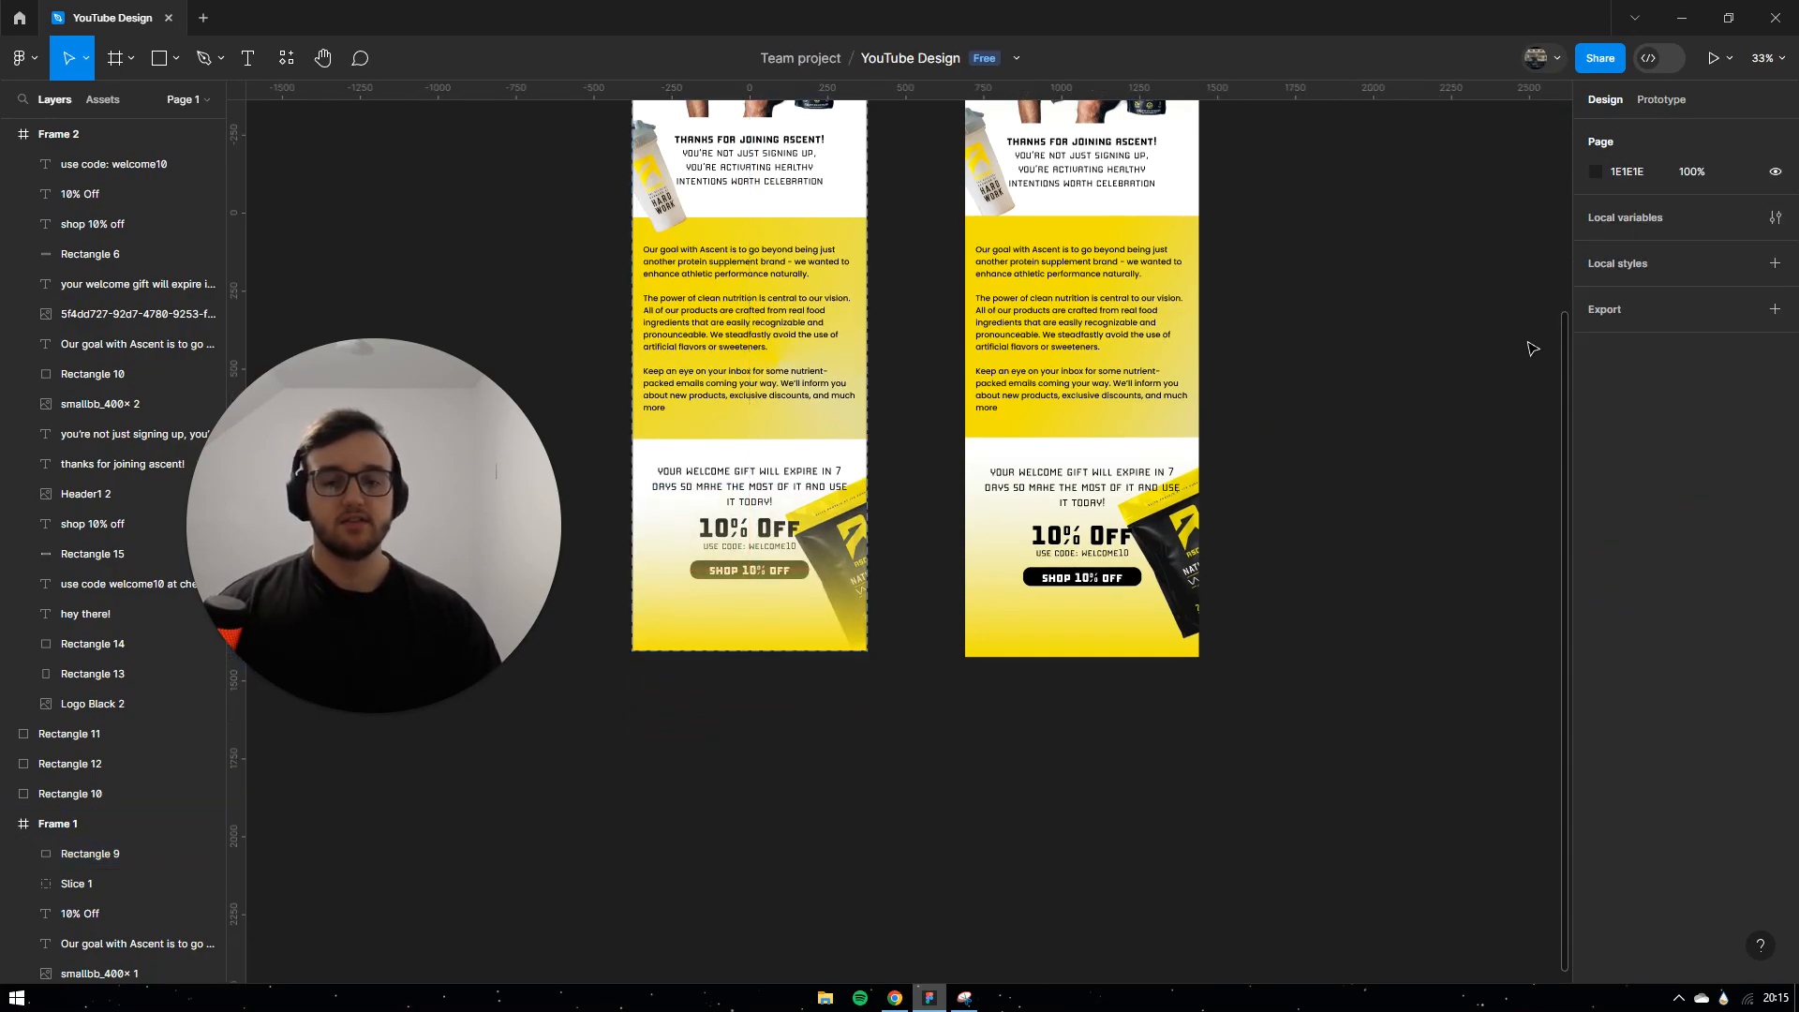
pyautogui.scroll(1, 1358, 520)
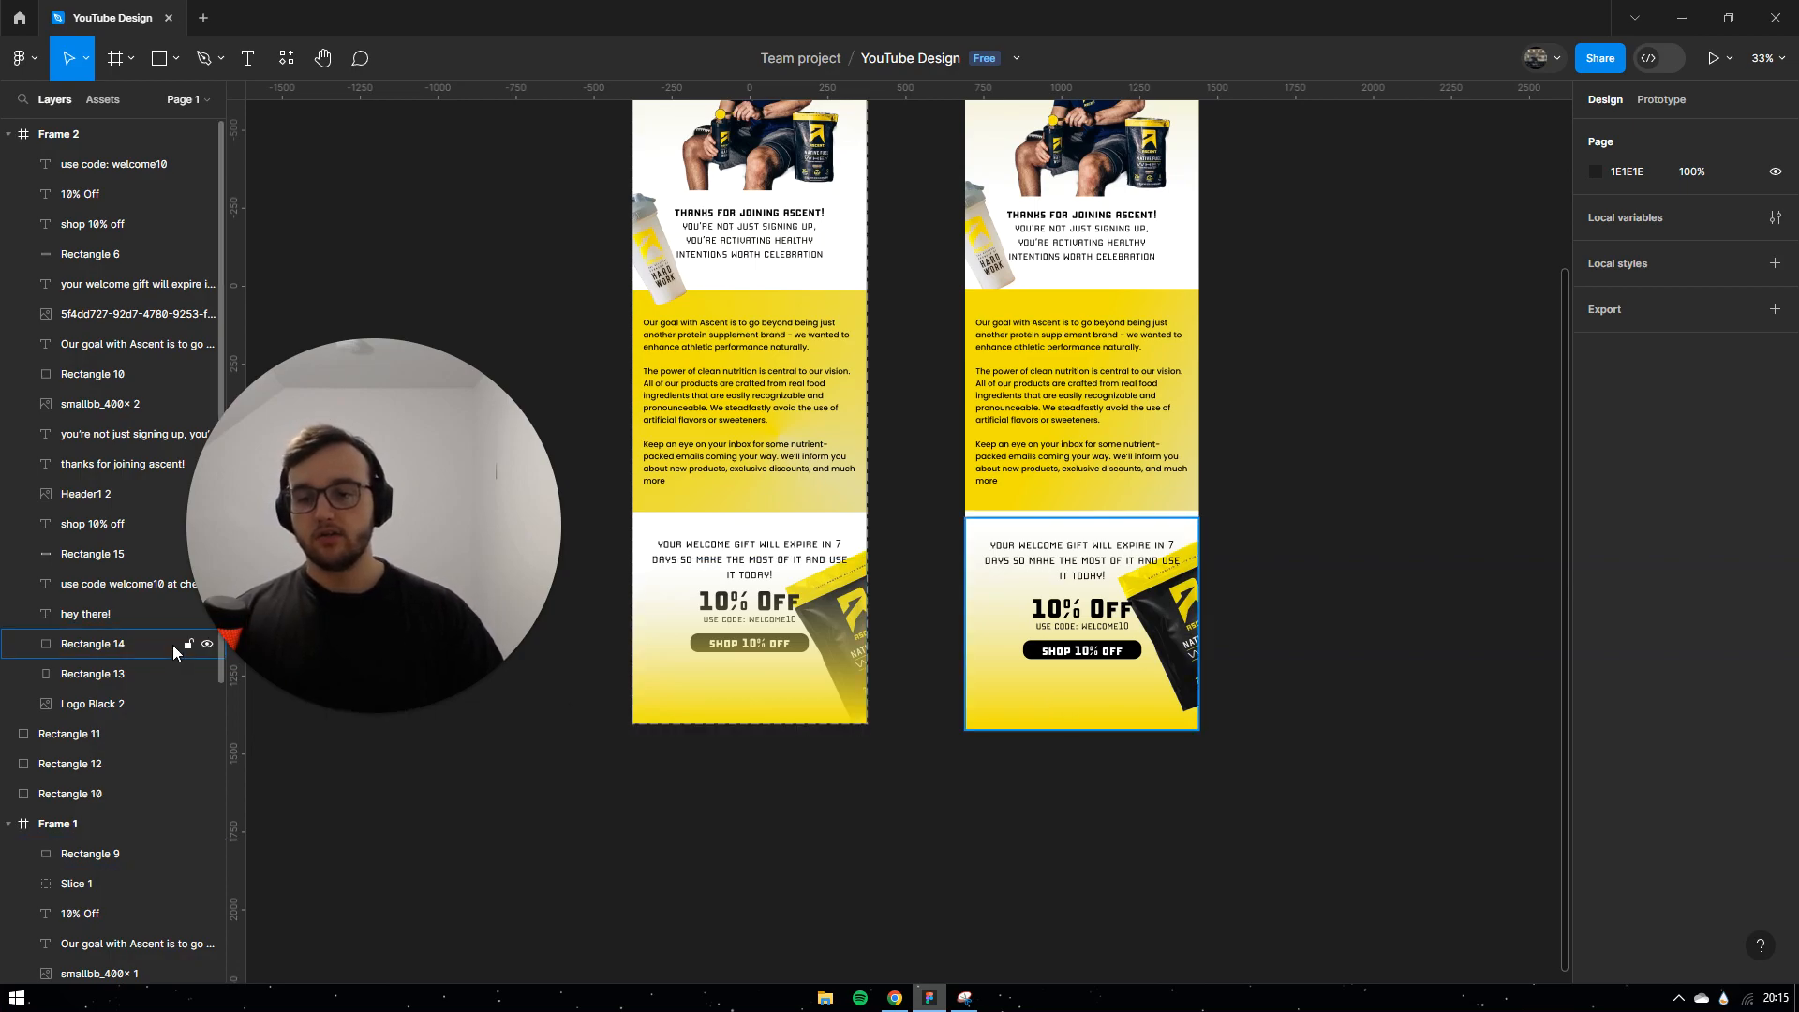
# Step: Raise footer gradient Rectangle 14 to the top of Frame 2, above the footer content
pyautogui.click(87, 637)
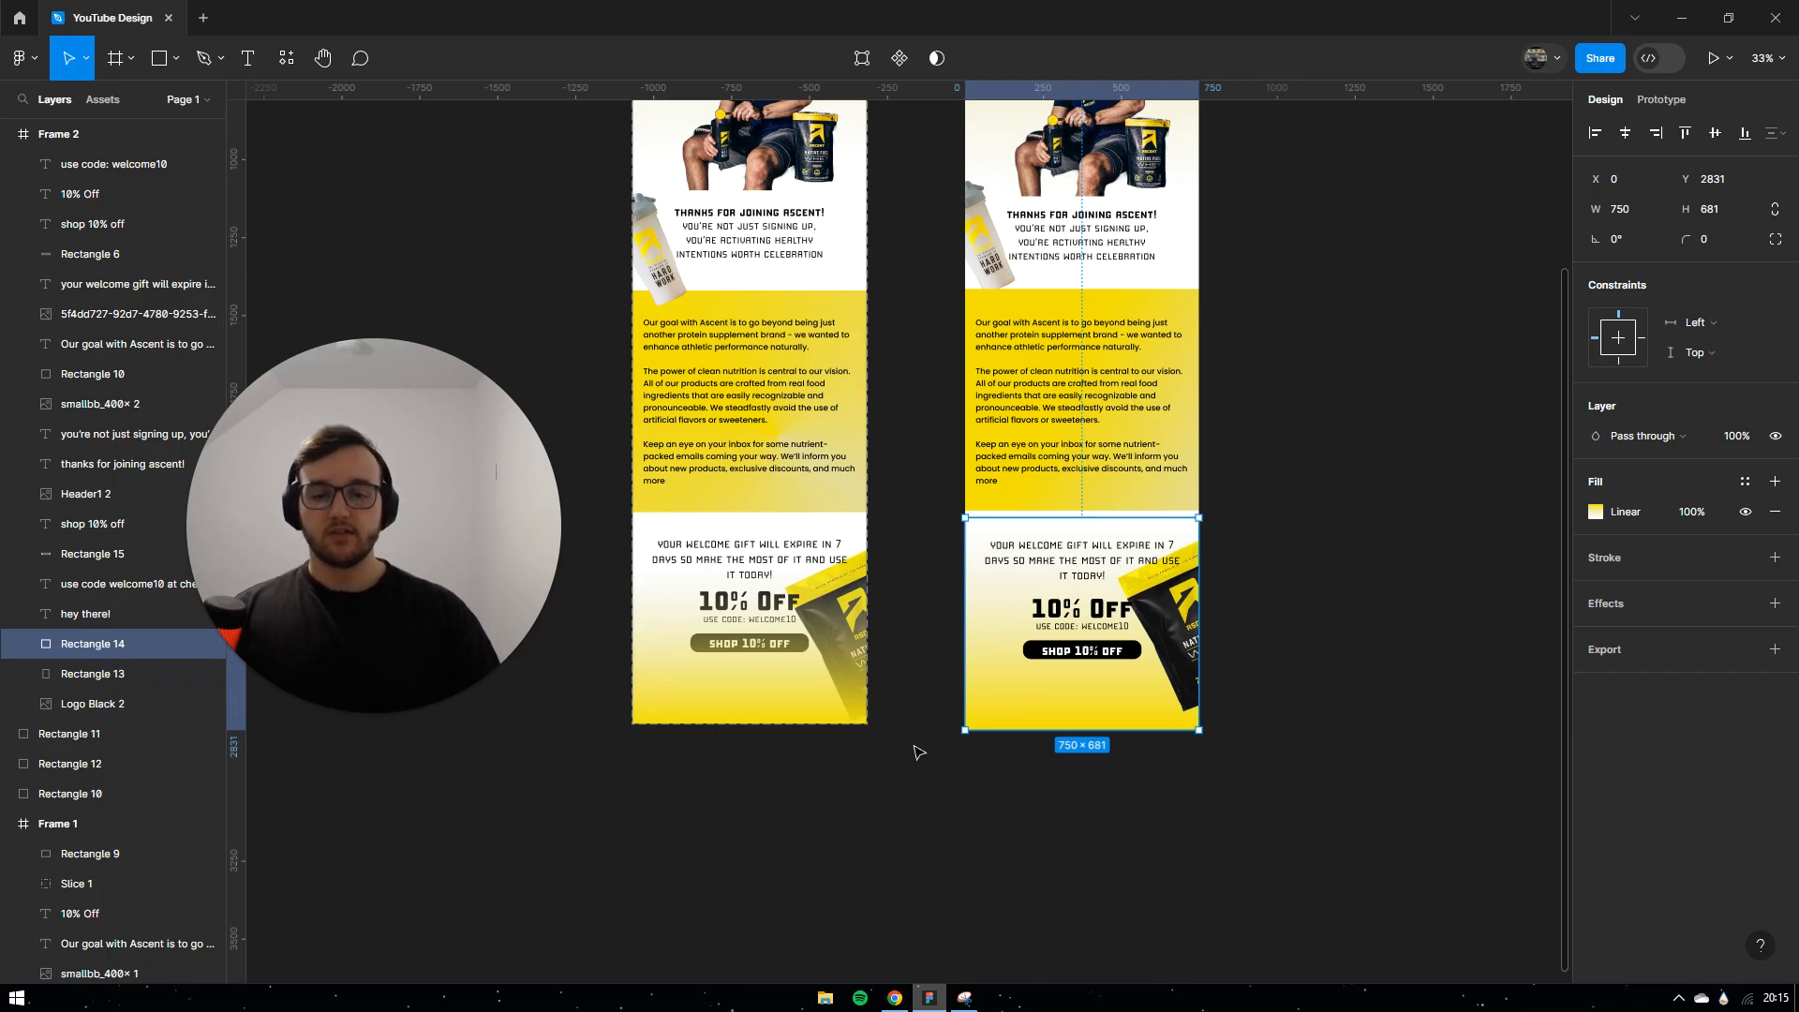
pyautogui.keyDown('ctrl'); pyautogui.scroll(5, 886, 745); pyautogui.keyUp('ctrl')
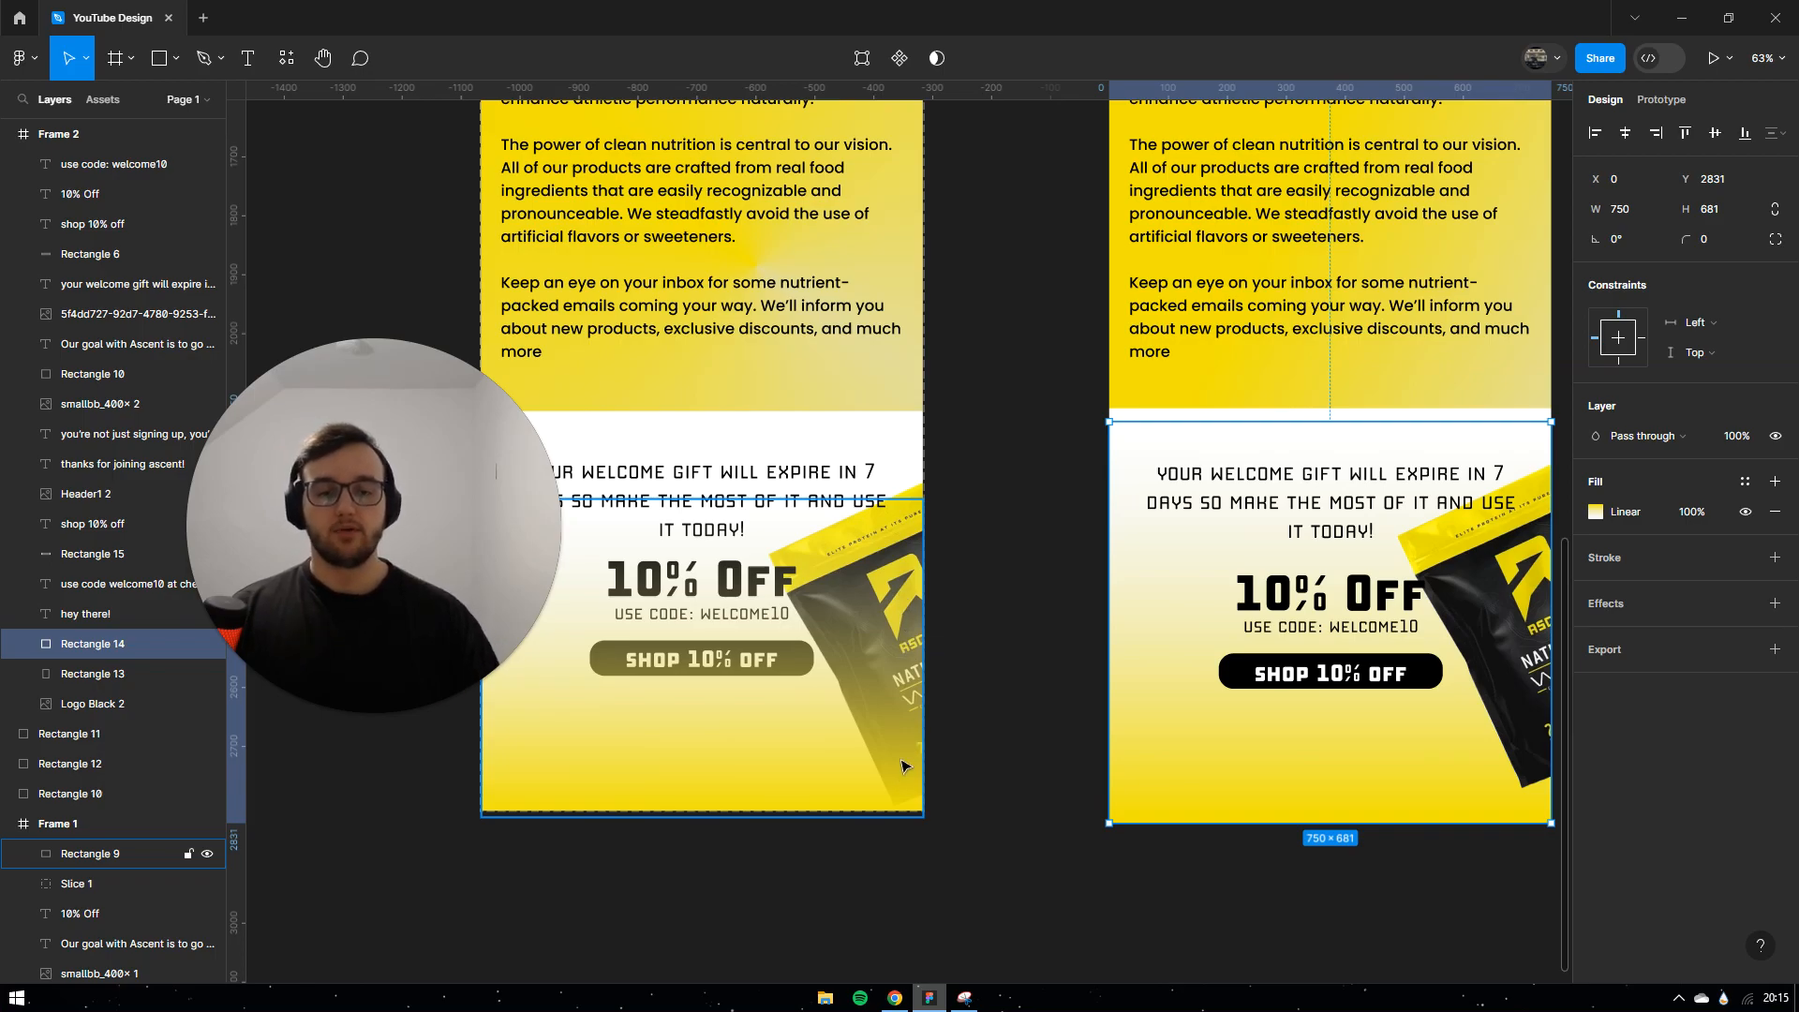
pyautogui.keyDown('ctrl'); pyautogui.scroll(-5, 1085, 633); pyautogui.keyUp('ctrl')
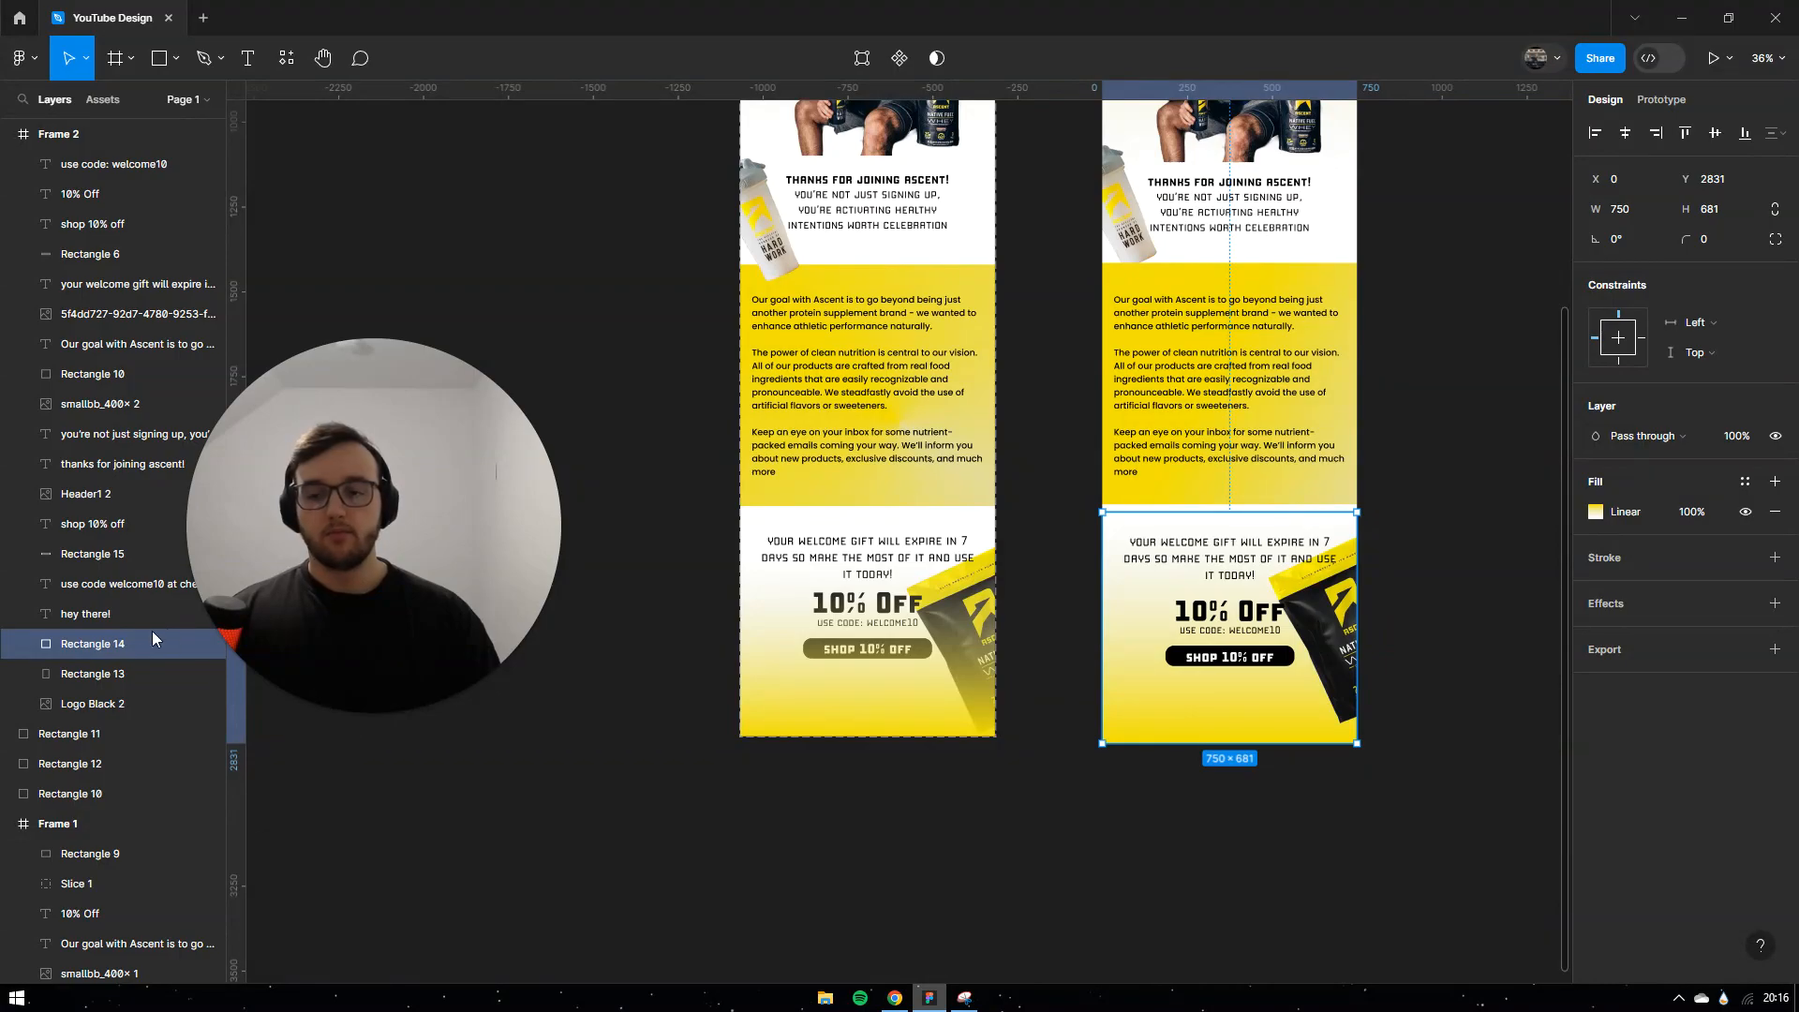
pyautogui.moveTo(123, 644); pyautogui.dragTo(157, 164)
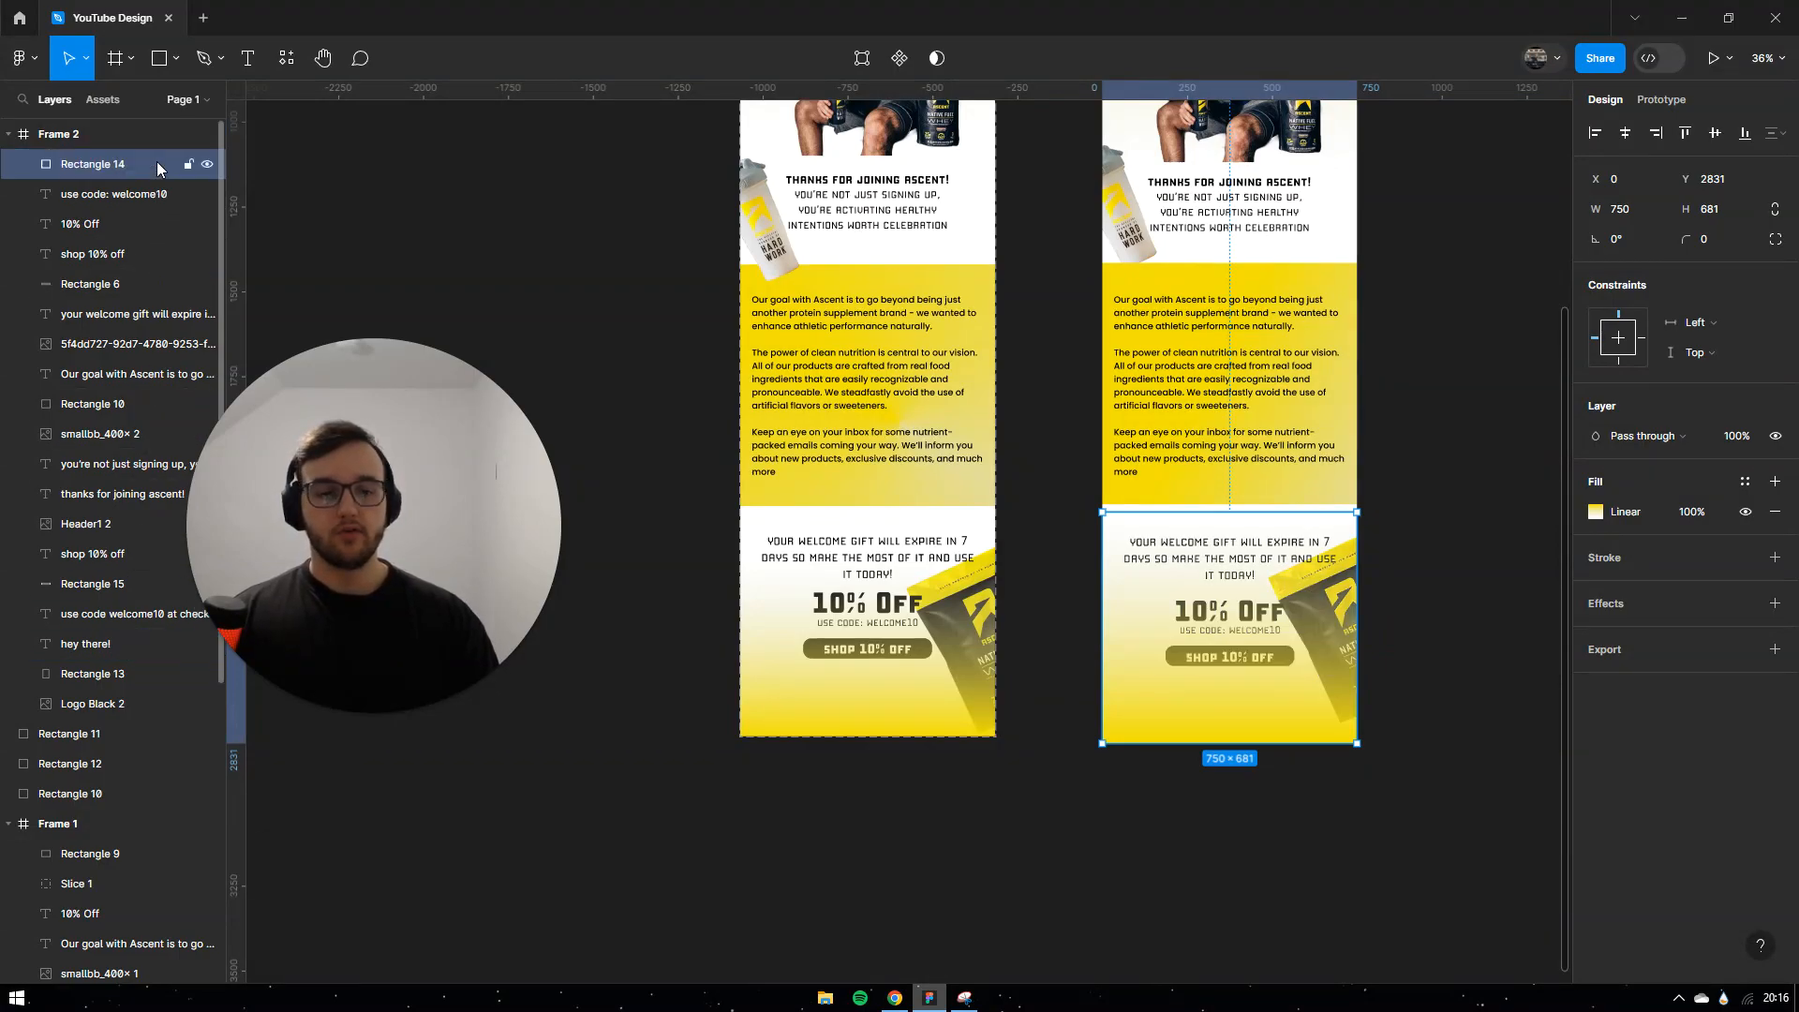
pyautogui.click(1382, 434)
pyautogui.keyDown('ctrl'); pyautogui.scroll(4, 1380, 624); pyautogui.keyUp('ctrl')
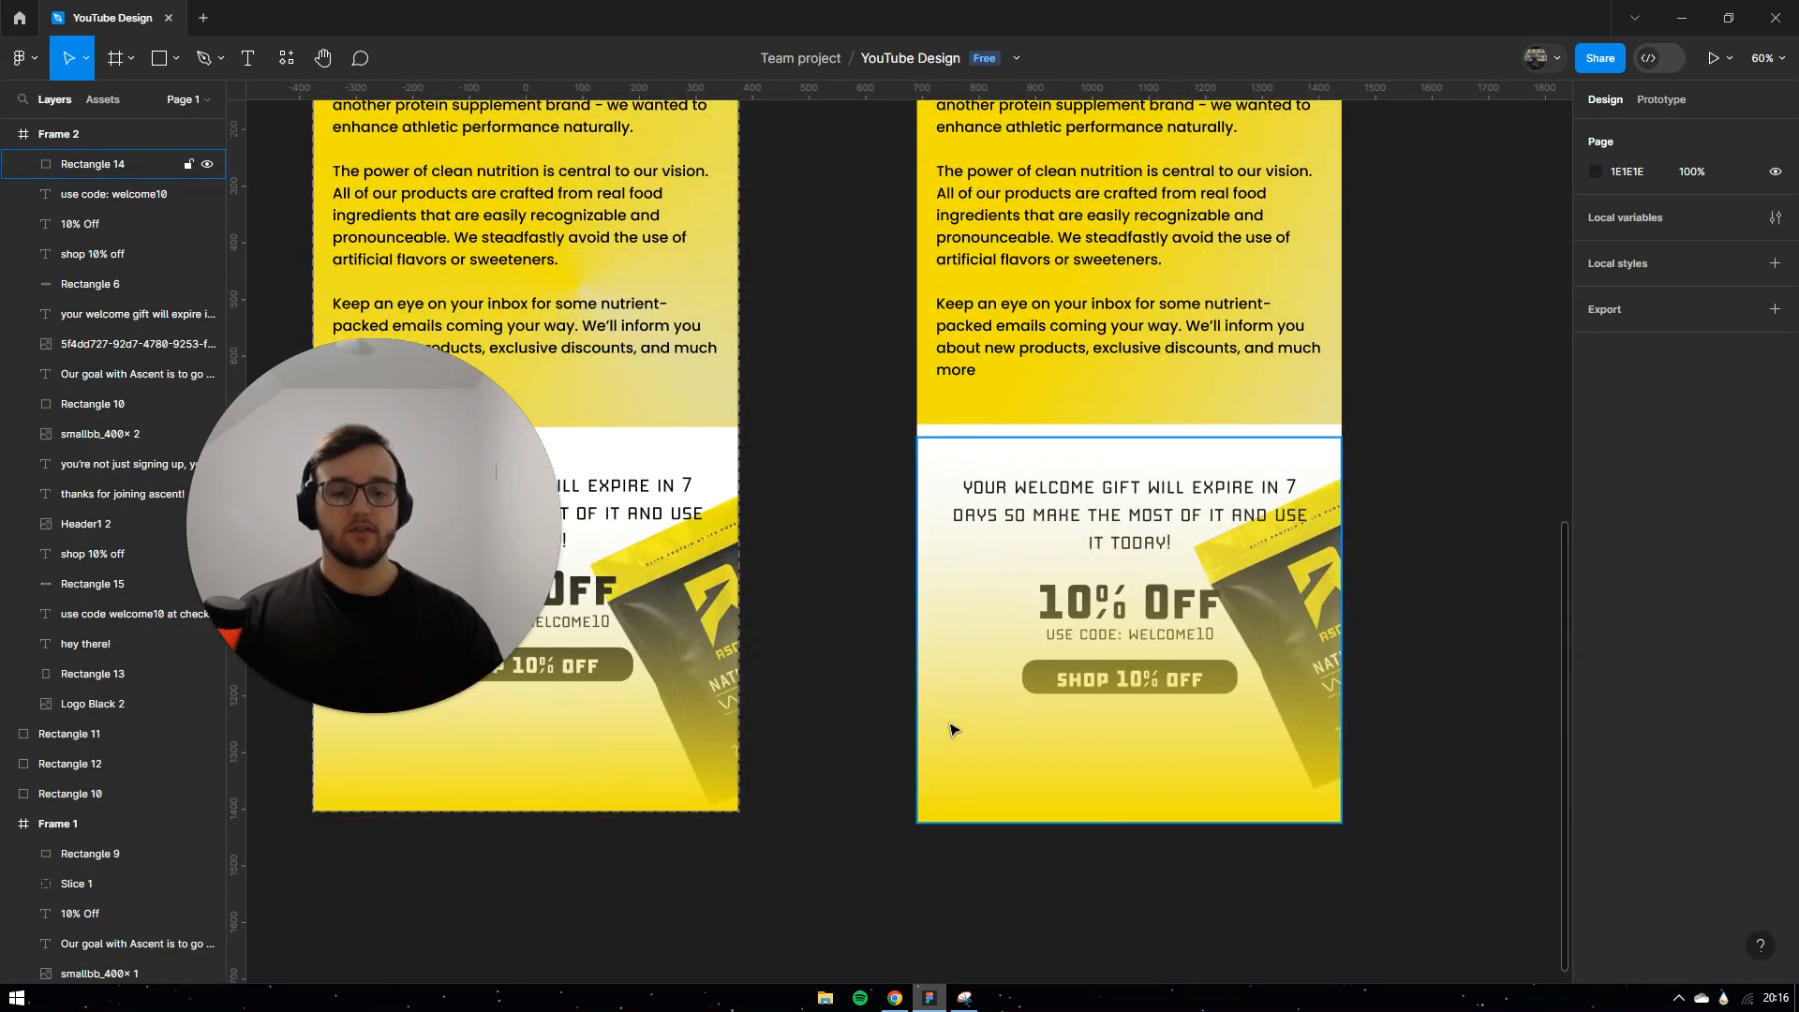
# Step: Shift the footer gradient down about 50 px and compare both email frames
pyautogui.moveTo(1038, 747); pyautogui.dragTo(1040, 794)
pyautogui.click(1396, 656)
pyautogui.keyDown('ctrl'); pyautogui.scroll(-4, 1393, 630); pyautogui.keyUp('ctrl')
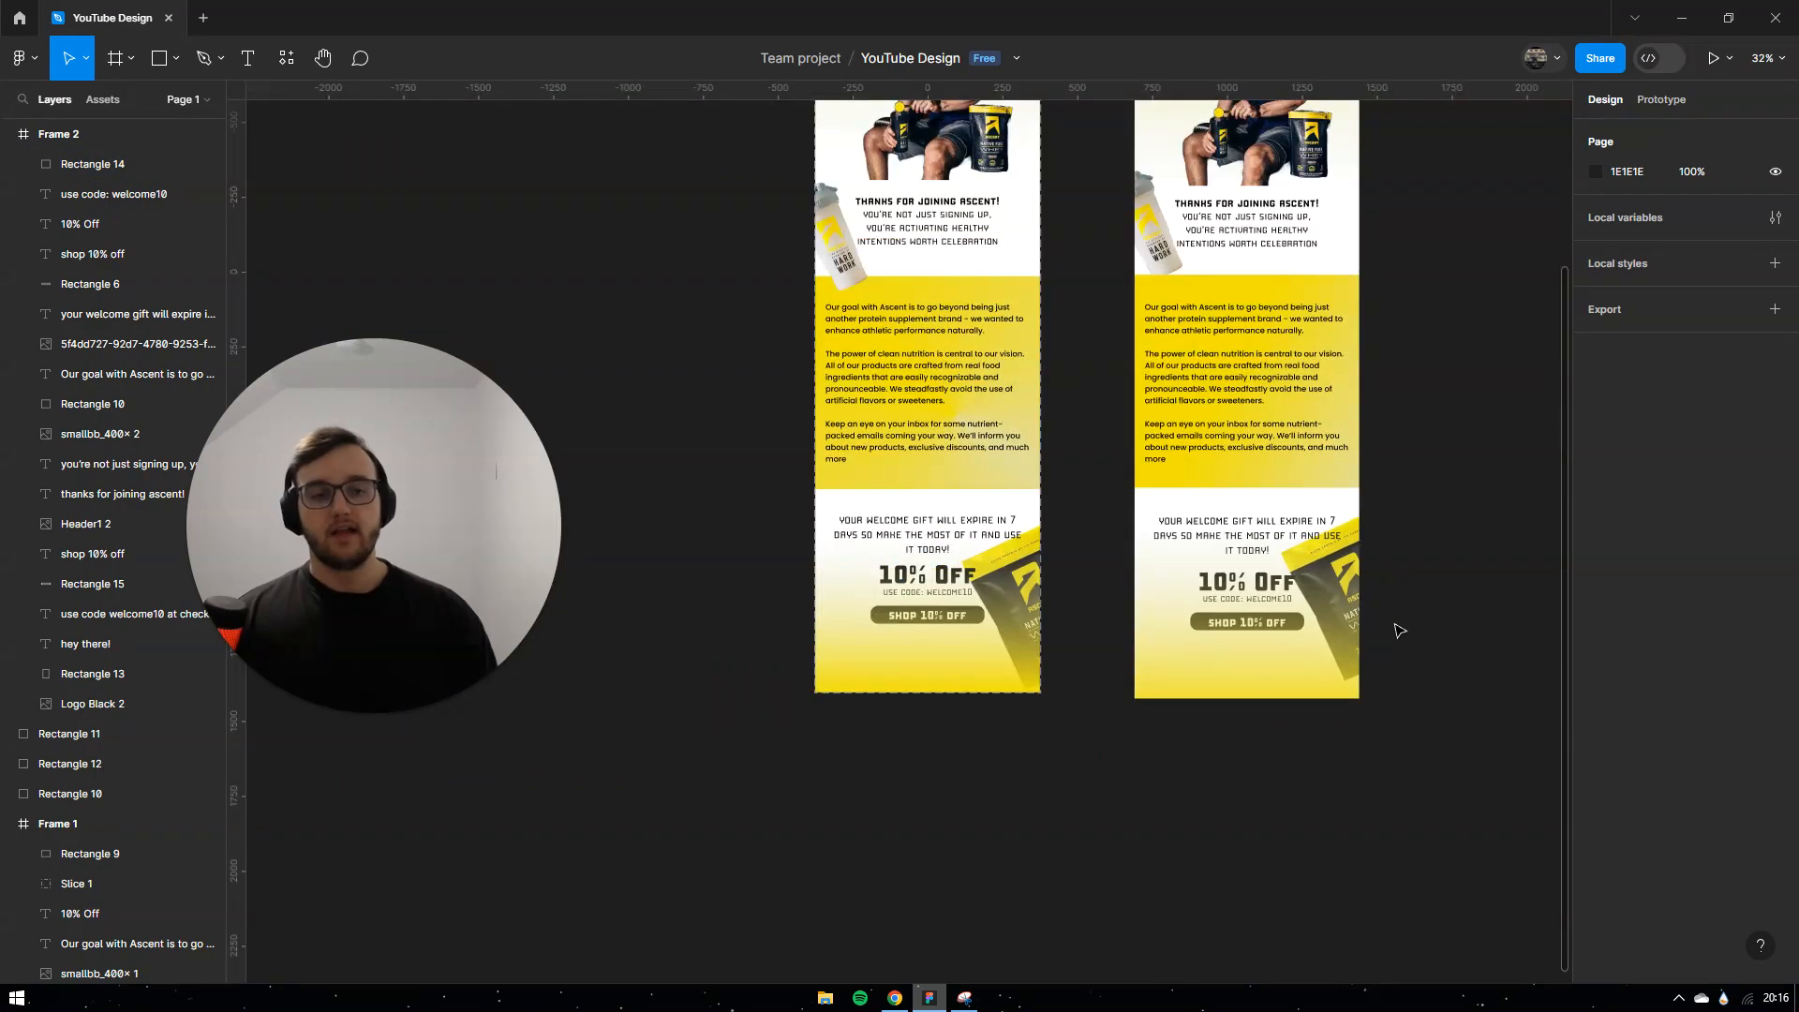
pyautogui.scroll(3, 1413, 662)
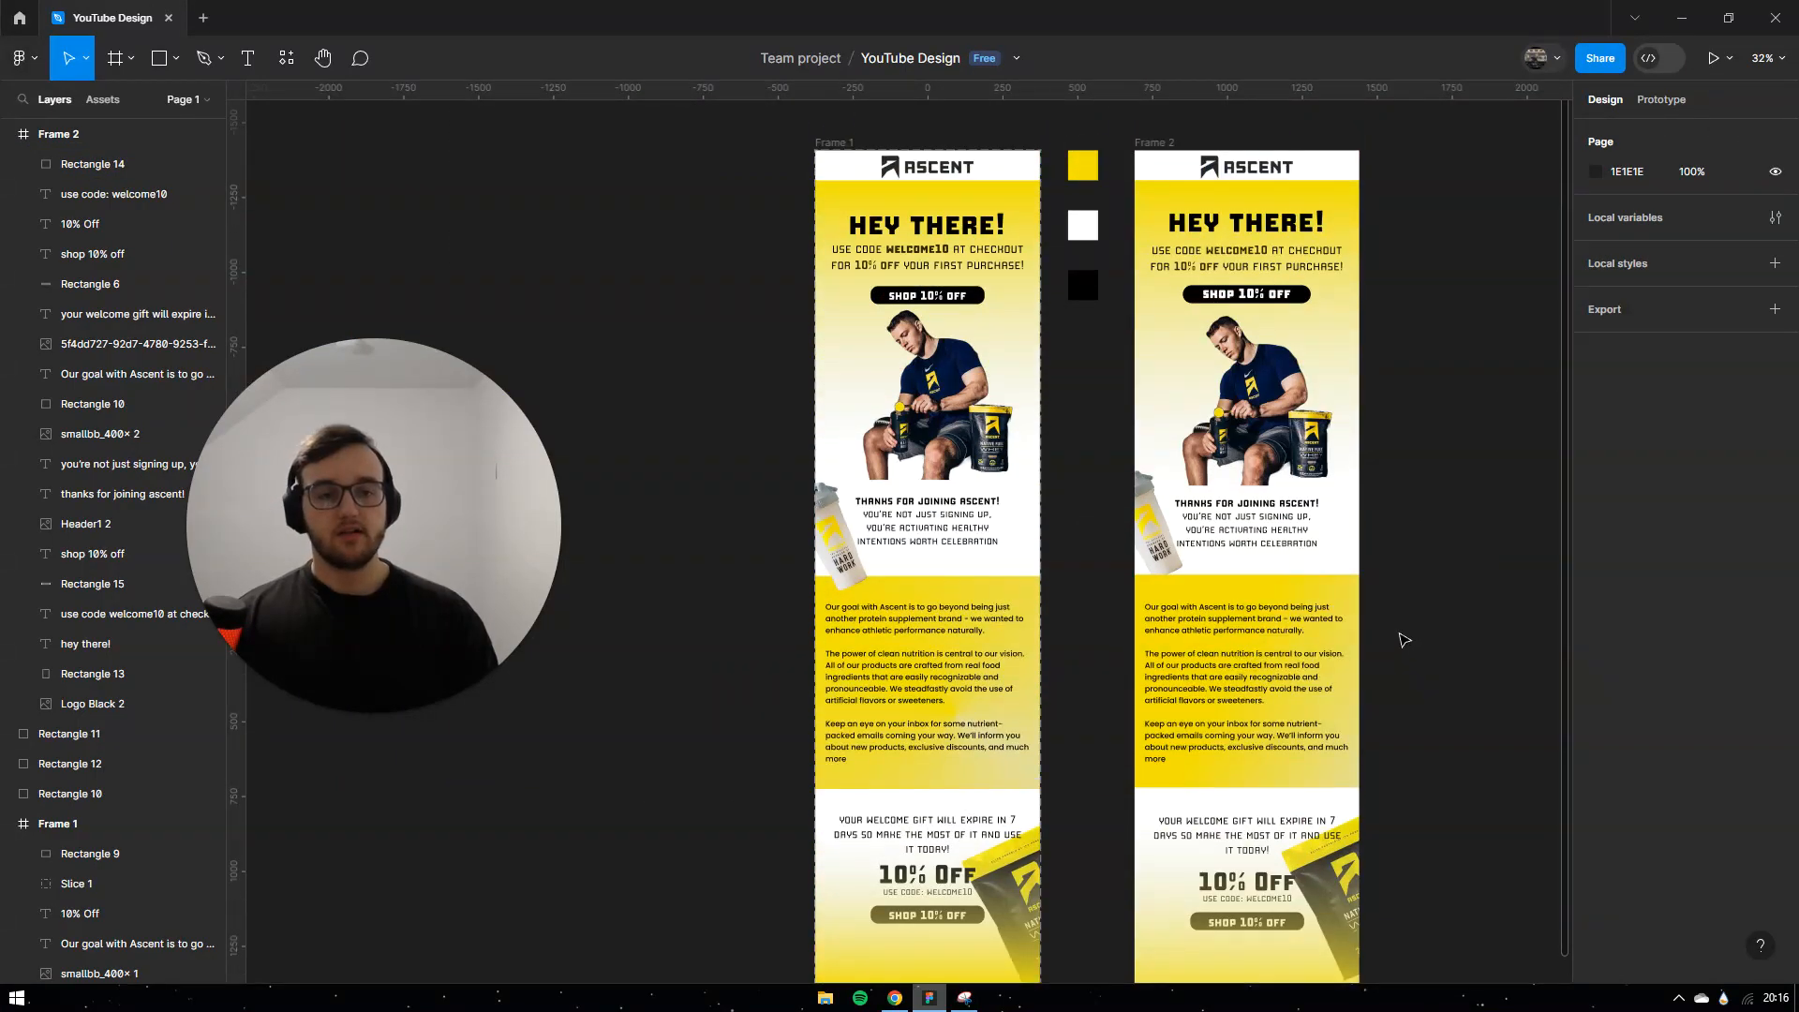
pyautogui.keyDown('ctrl'); pyautogui.scroll(-1, 1397, 634); pyautogui.keyUp('ctrl')
pyautogui.scroll(-1, 1395, 655)
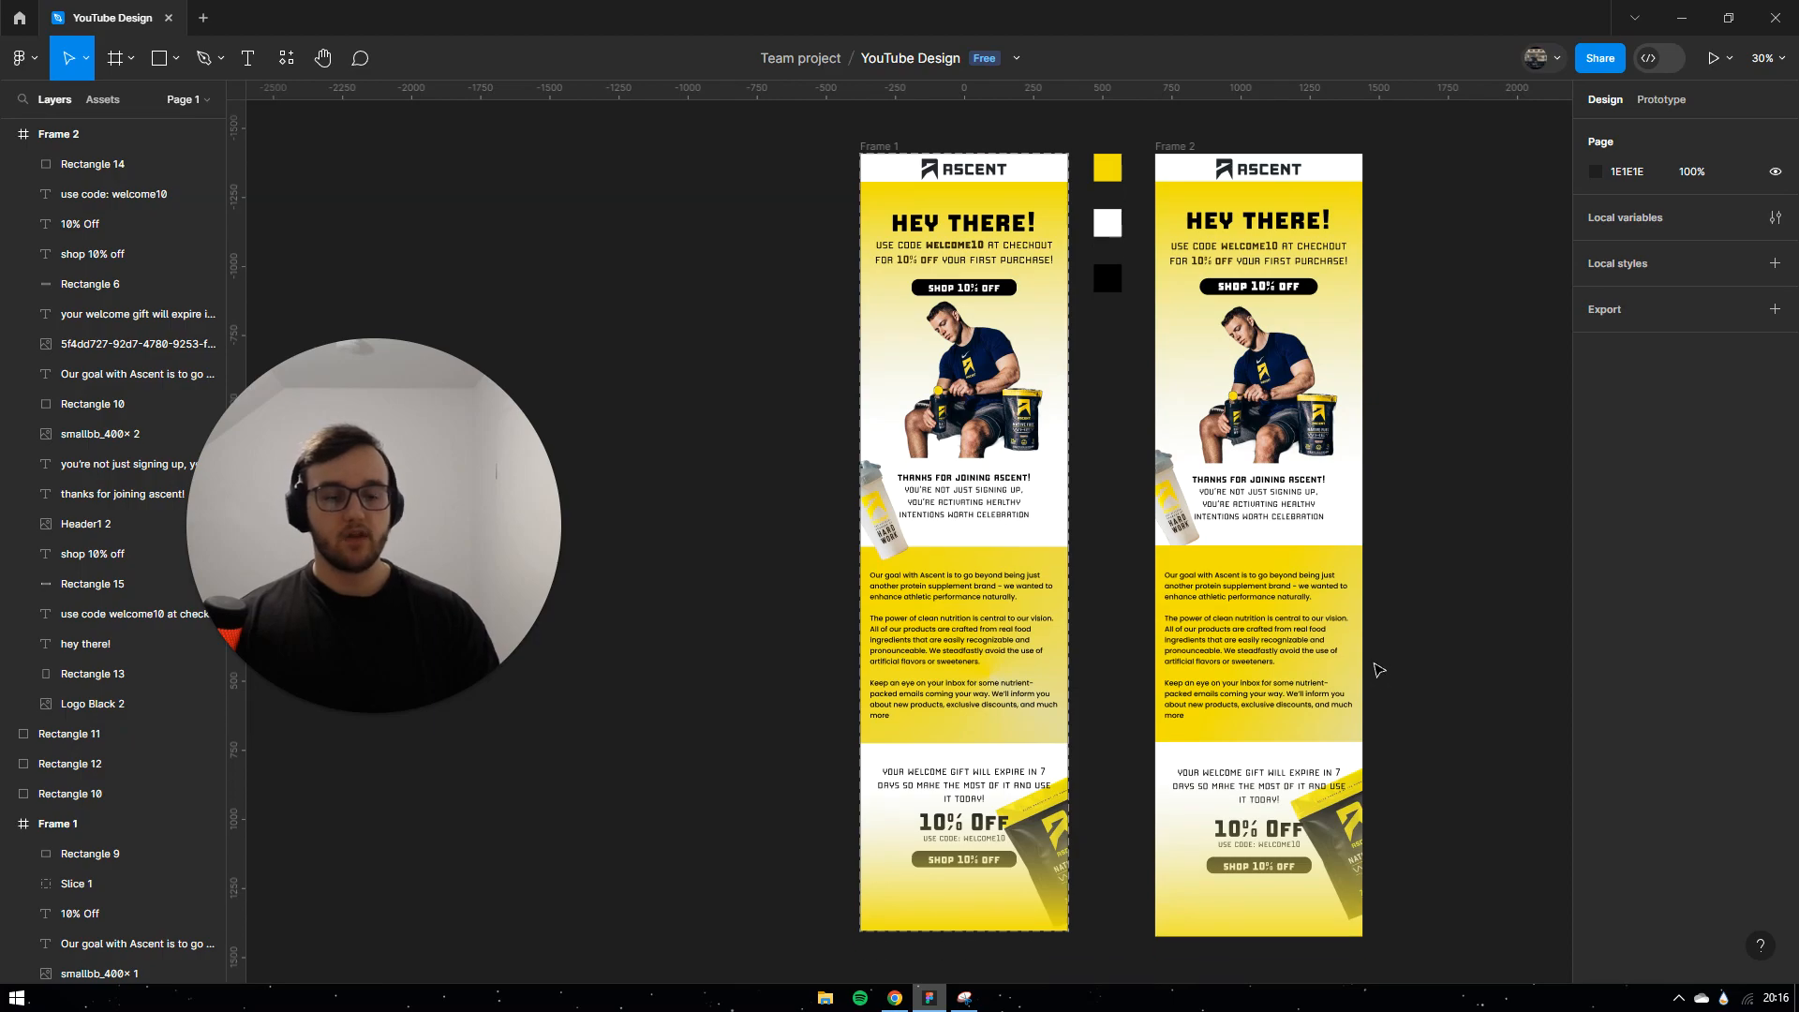